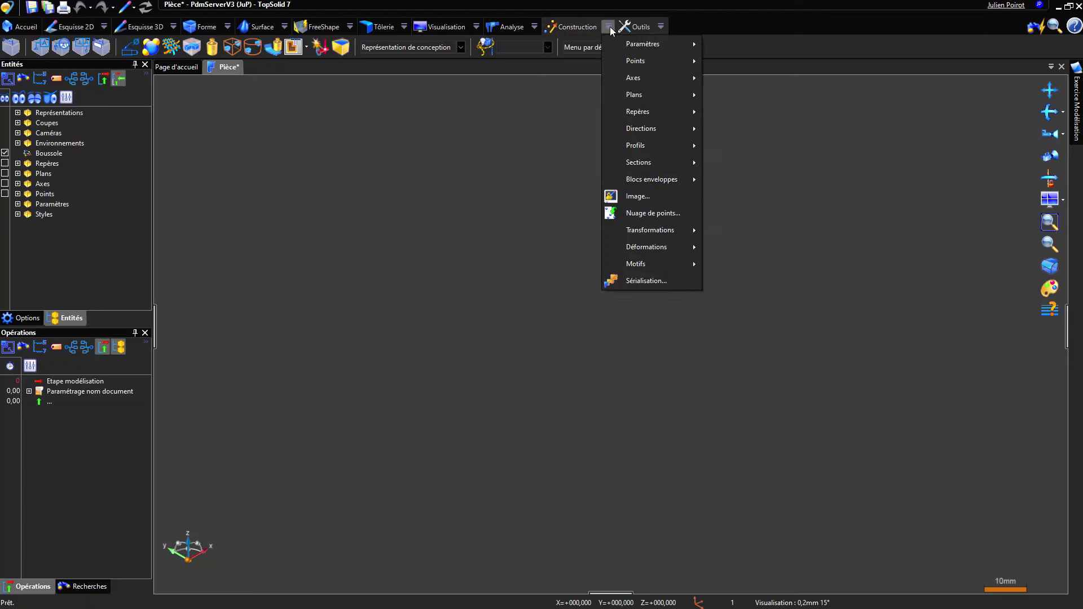
# Insert the technical drawing image on the absolute XY plane, using the absolute origin and X axis
pyautogui.click(637, 195)
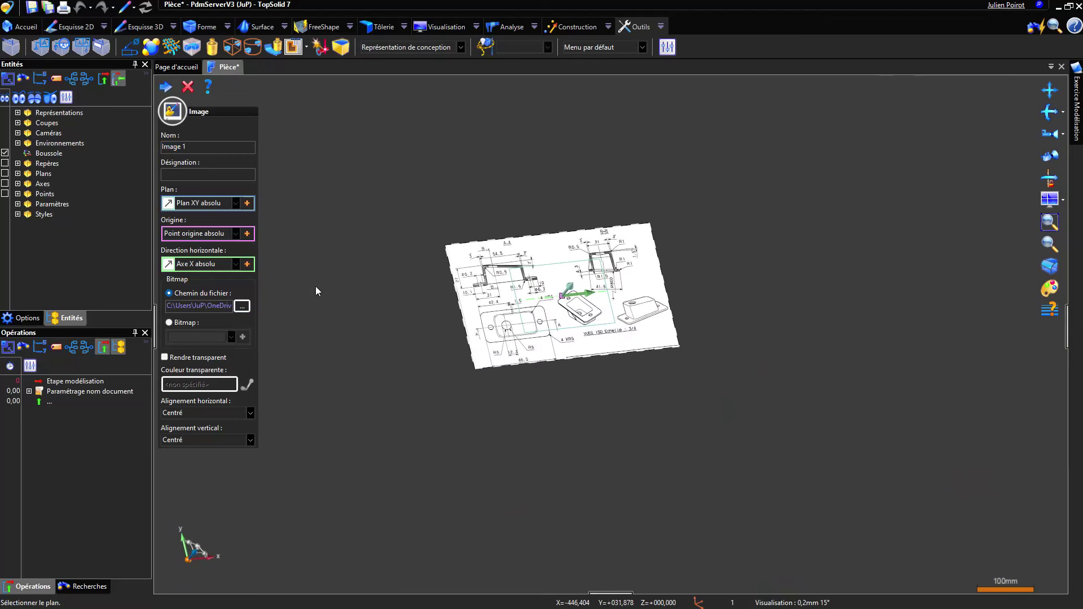
pyautogui.moveTo(393, 279); pyautogui.dragTo(375, 289, button='middle')
pyautogui.rightClick(375, 289)
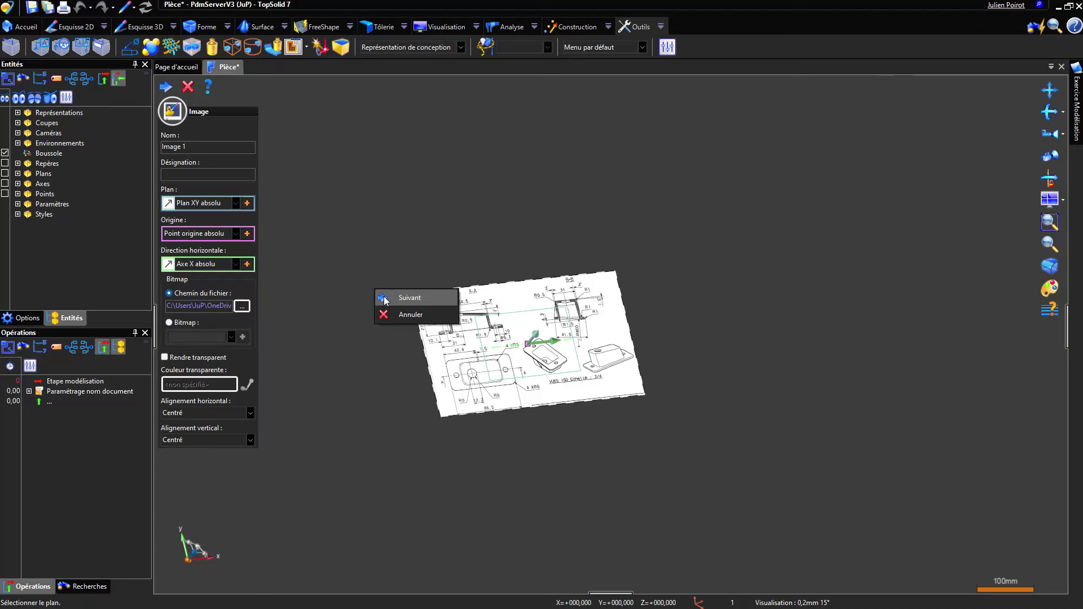
pyautogui.click(386, 299)
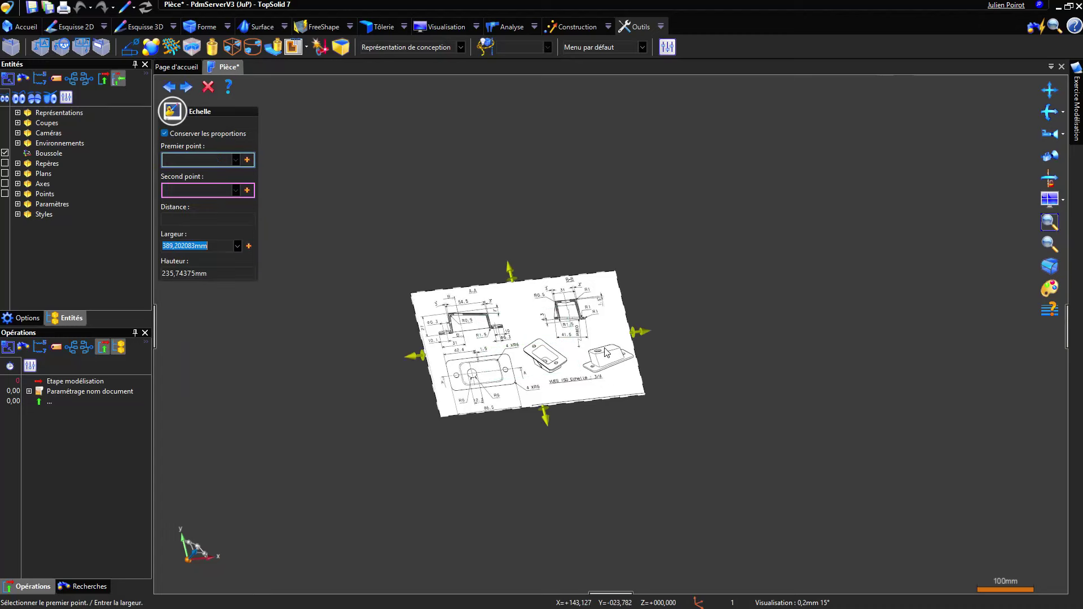
# Scale the drawing image proportionally to about 359 mm wide and accept the default rotation settings
pyautogui.scroll(2, 430, 377)
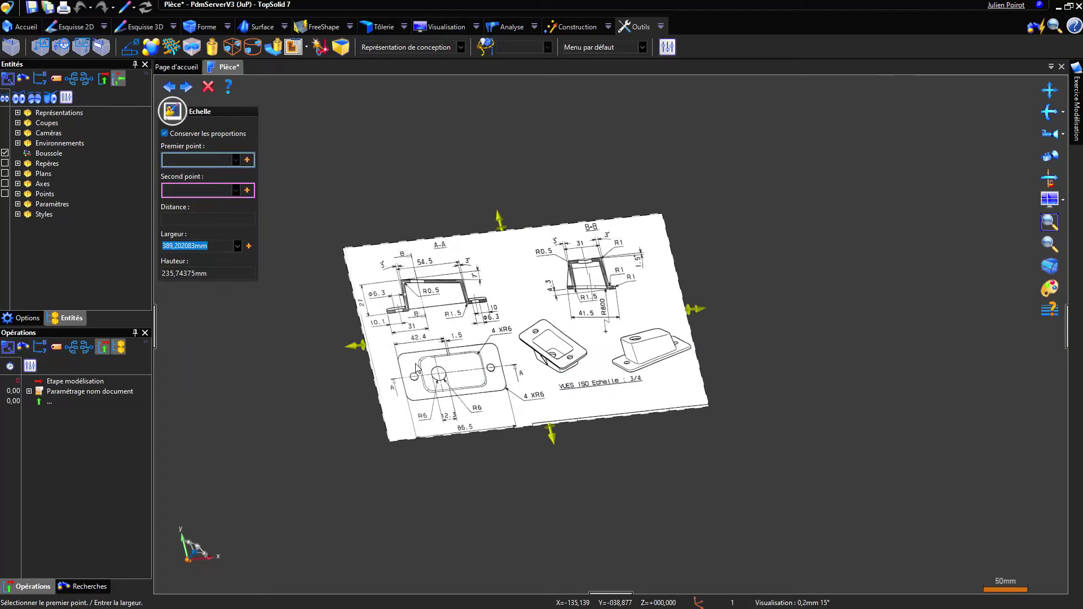
pyautogui.moveTo(361, 343); pyautogui.dragTo(350, 244)
pyautogui.rightClick(348, 201)
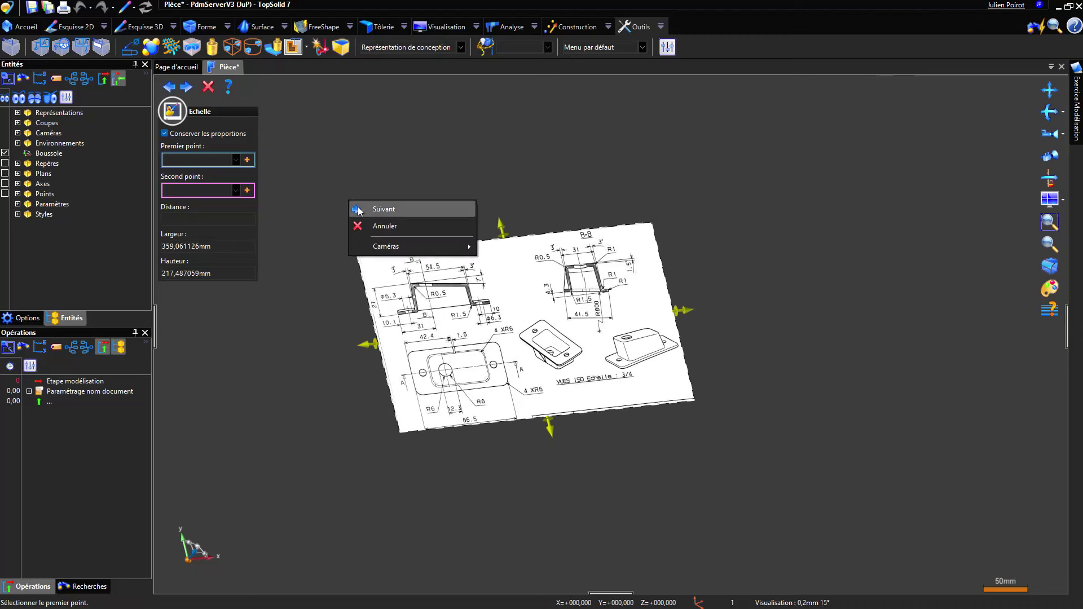
pyautogui.click(361, 210)
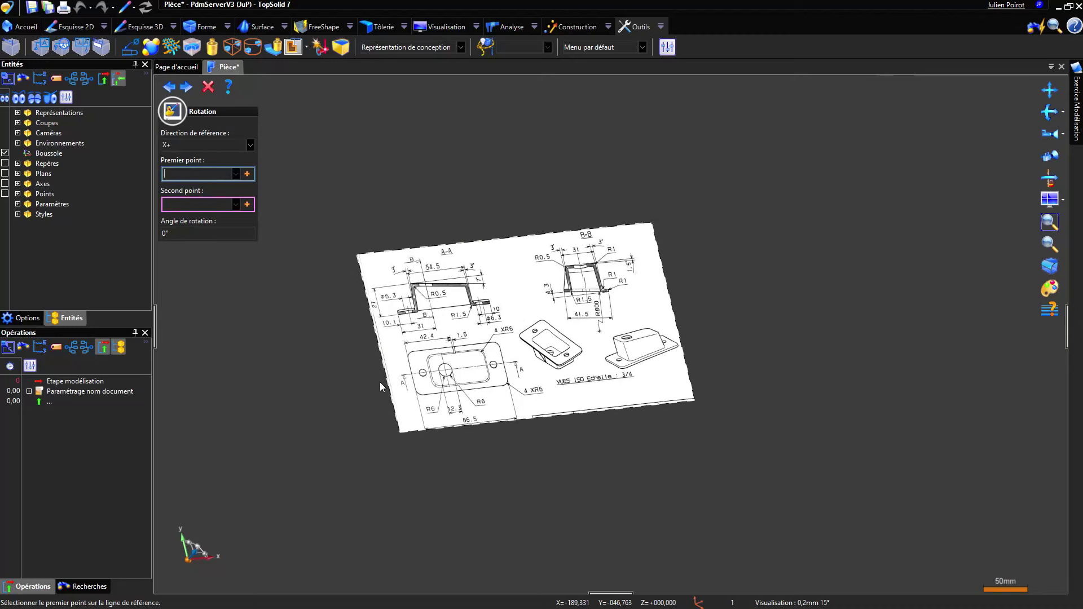
pyautogui.rightClick(401, 158)
pyautogui.click(418, 175)
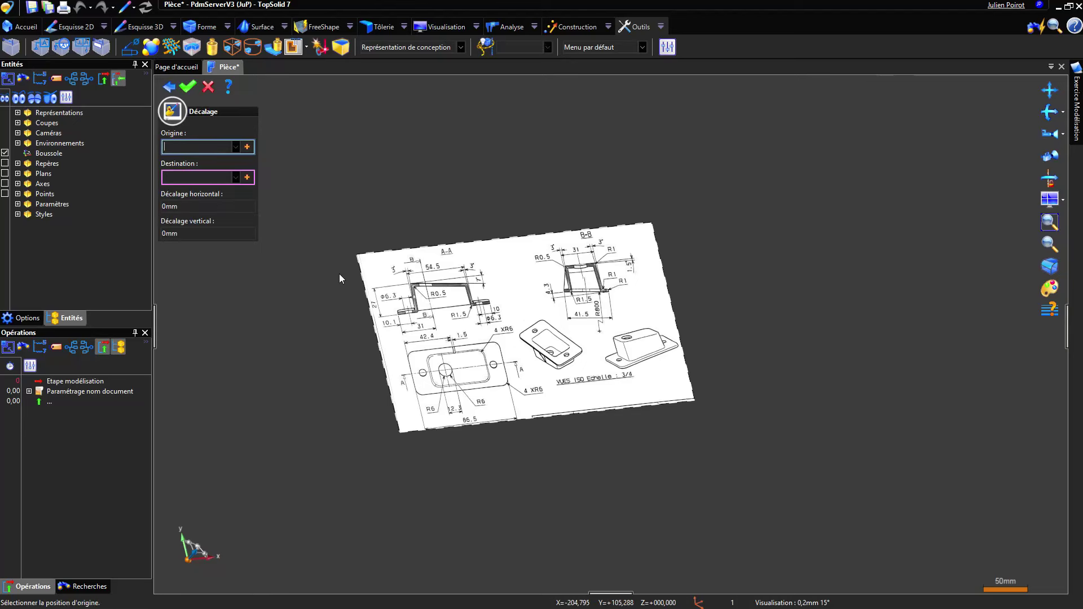
# Try a 500 mm horizontal image offset, followed by offsets of 250 mm horizontally and 250 mm vertically
pyautogui.click(208, 203)
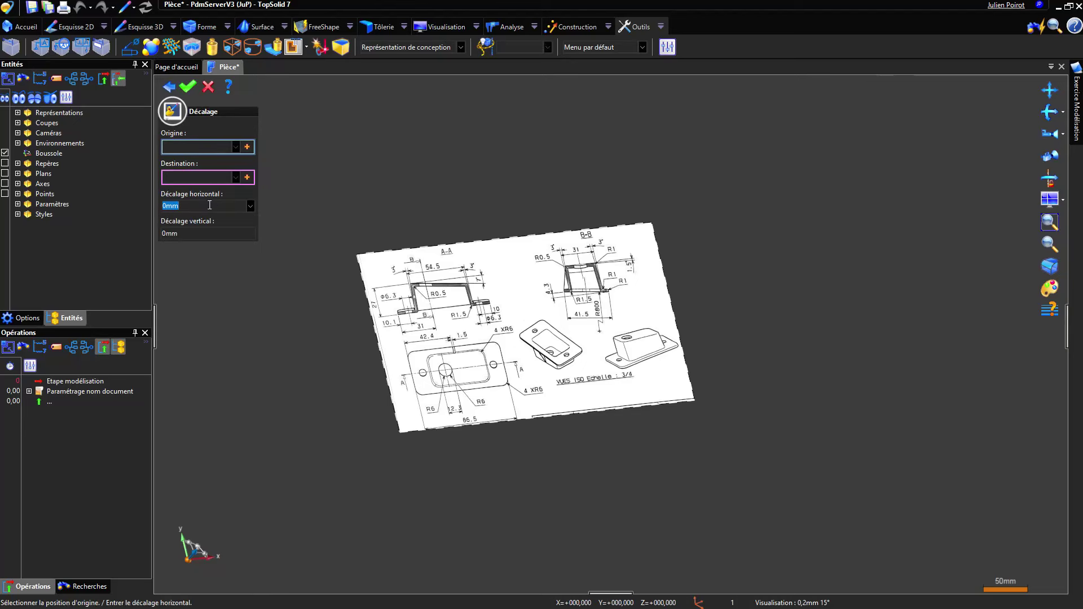
pyautogui.write('500')
pyautogui.press('Return')
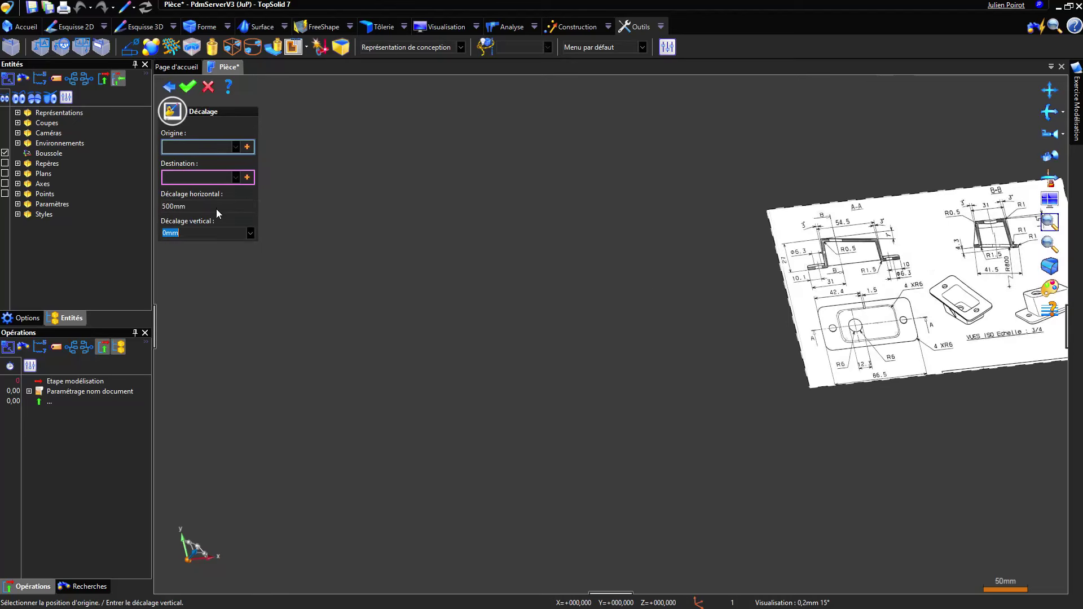
pyautogui.click(183, 209)
pyautogui.write('250')
pyautogui.press('Return')
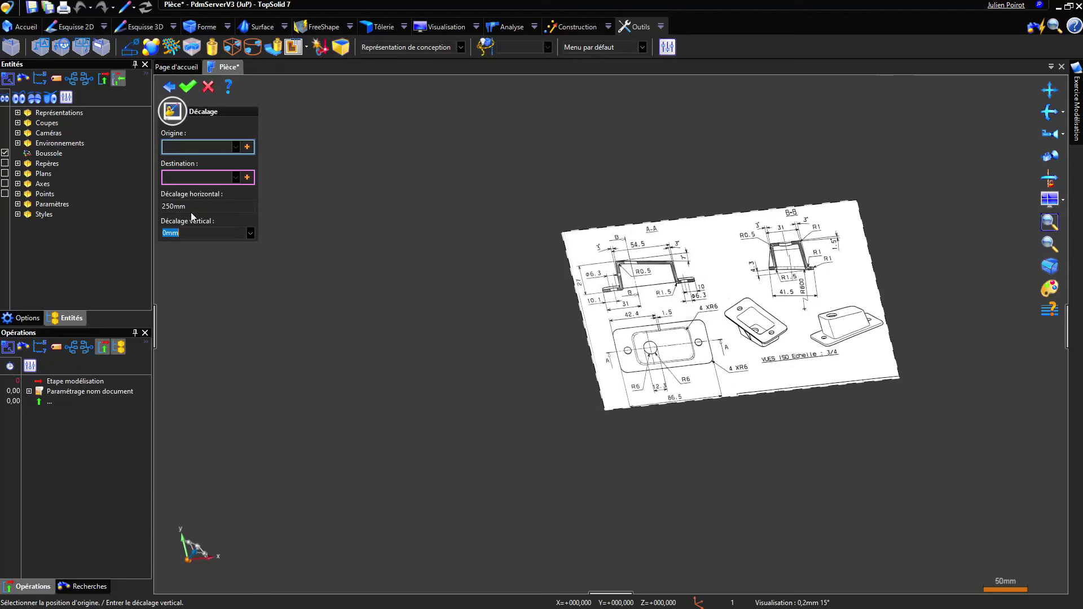
pyautogui.write('250')
pyautogui.press('Return')
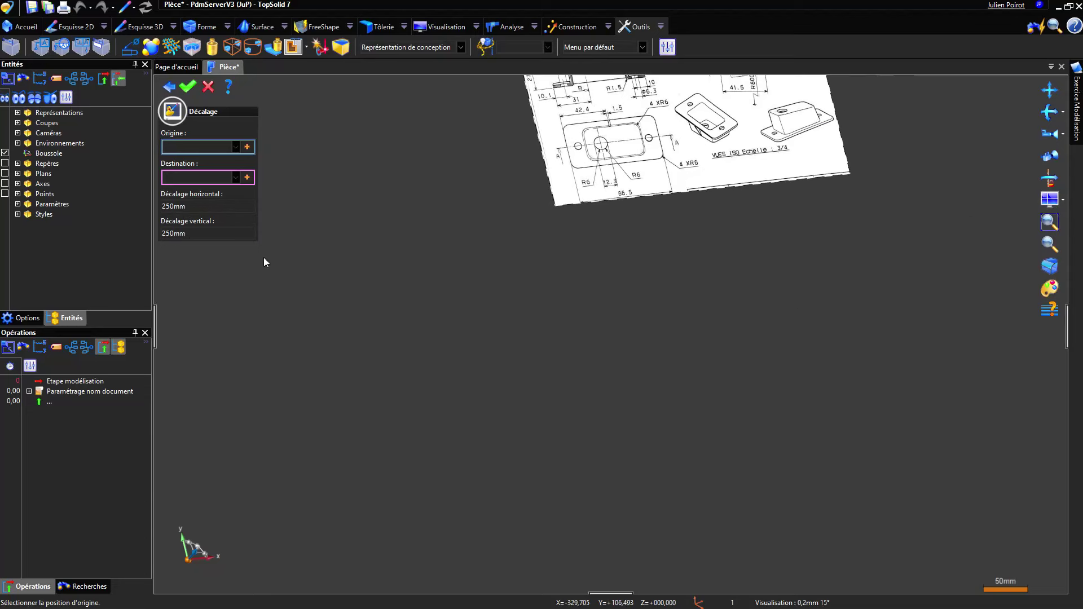
pyautogui.scroll(-2, 624, 317)
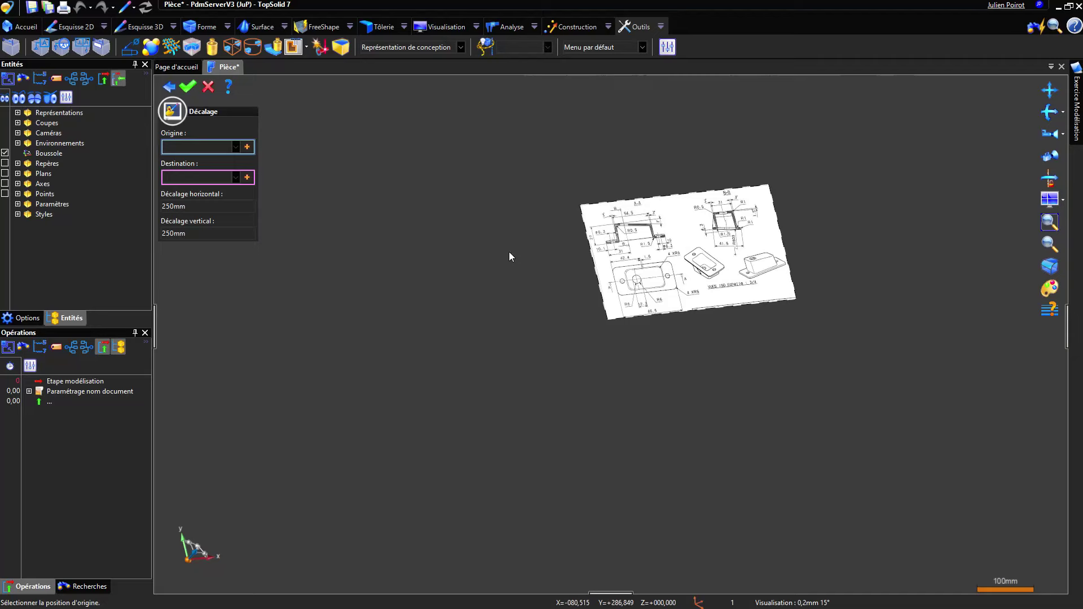
pyautogui.scroll(3, 658, 322)
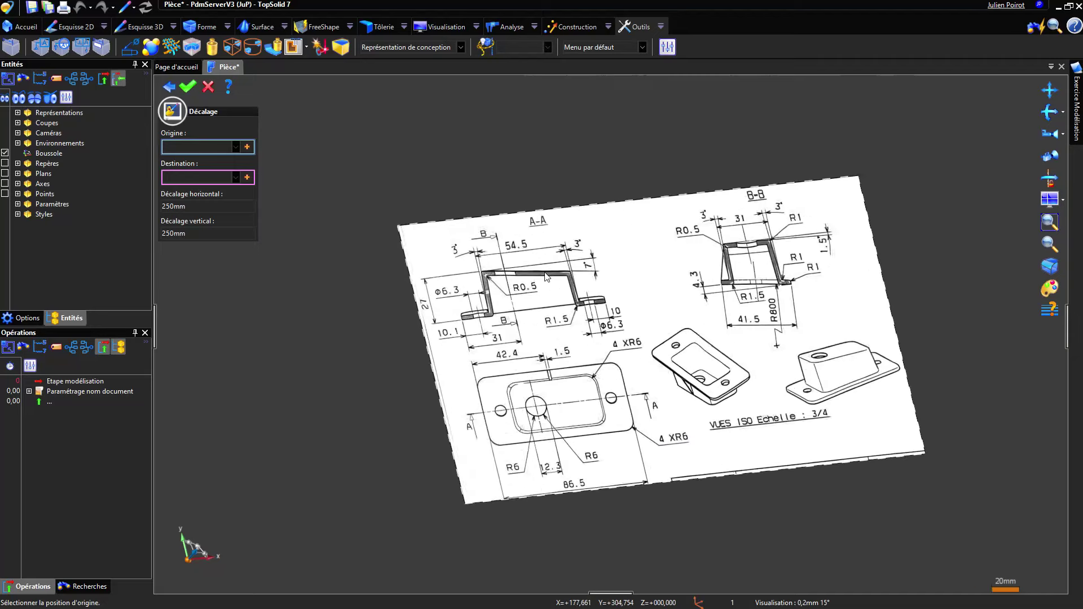
pyautogui.scroll(-2, 567, 248)
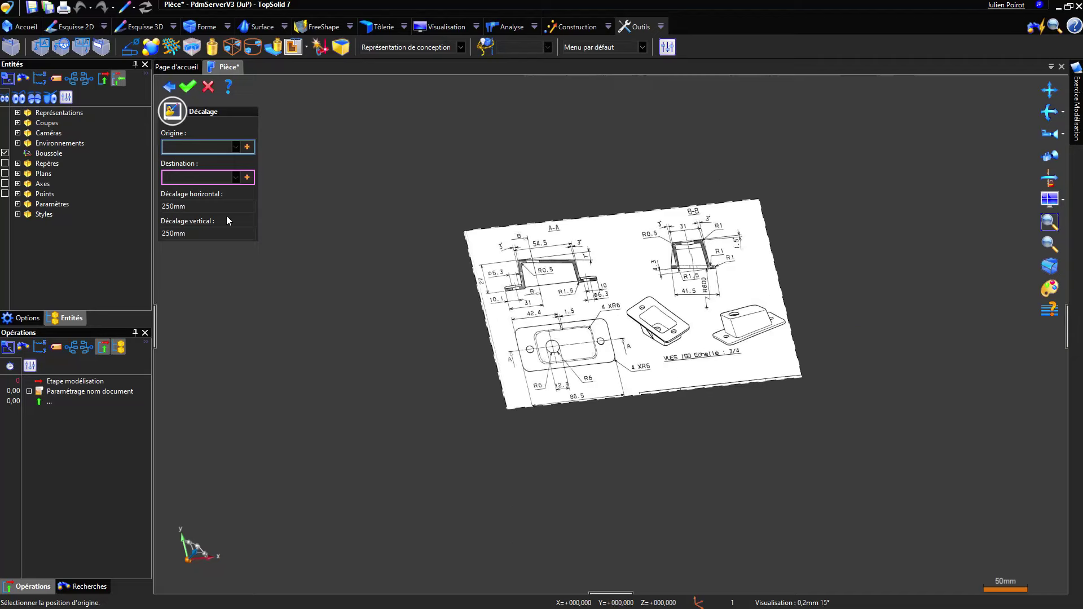
# Set the image's horizontal and vertical offsets to 100 mm each and complete its placement
pyautogui.click(213, 206)
pyautogui.write('100')
pyautogui.press('Return')
pyautogui.write('100')
pyautogui.press('Return')
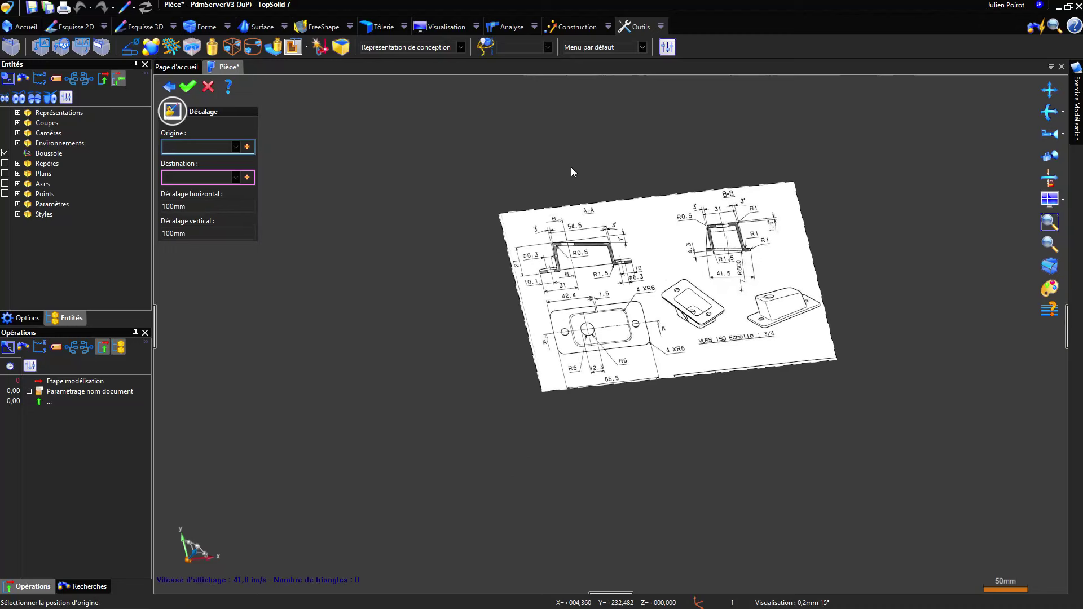
pyautogui.rightClick(437, 176)
pyautogui.click(438, 176)
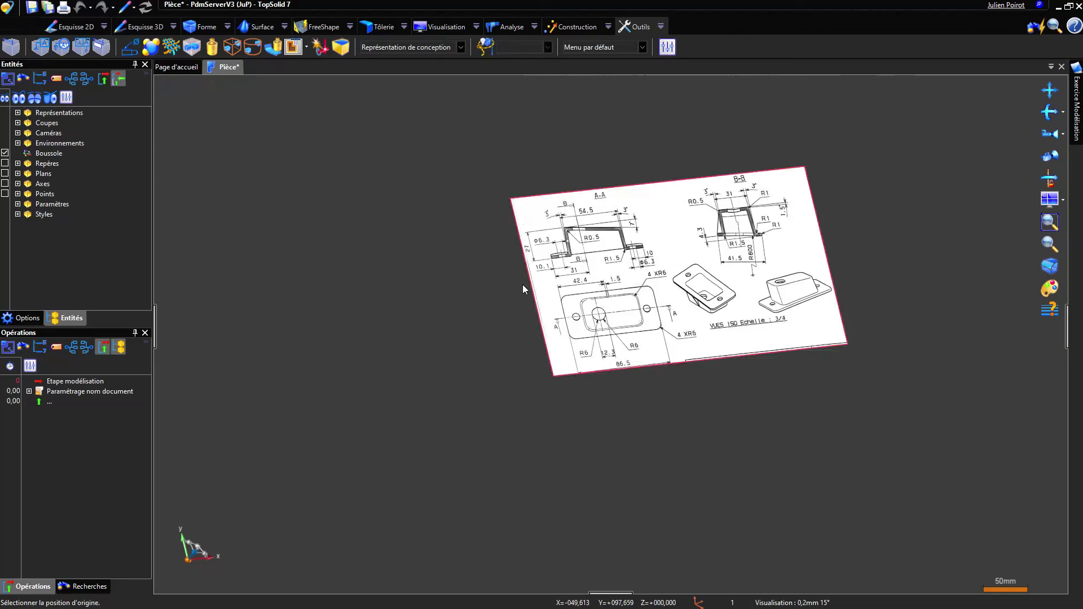
# Start a 2D sketch and draw a rectangle about 65 by 45 mm centred on the origin
pyautogui.scroll(2, 604, 367)
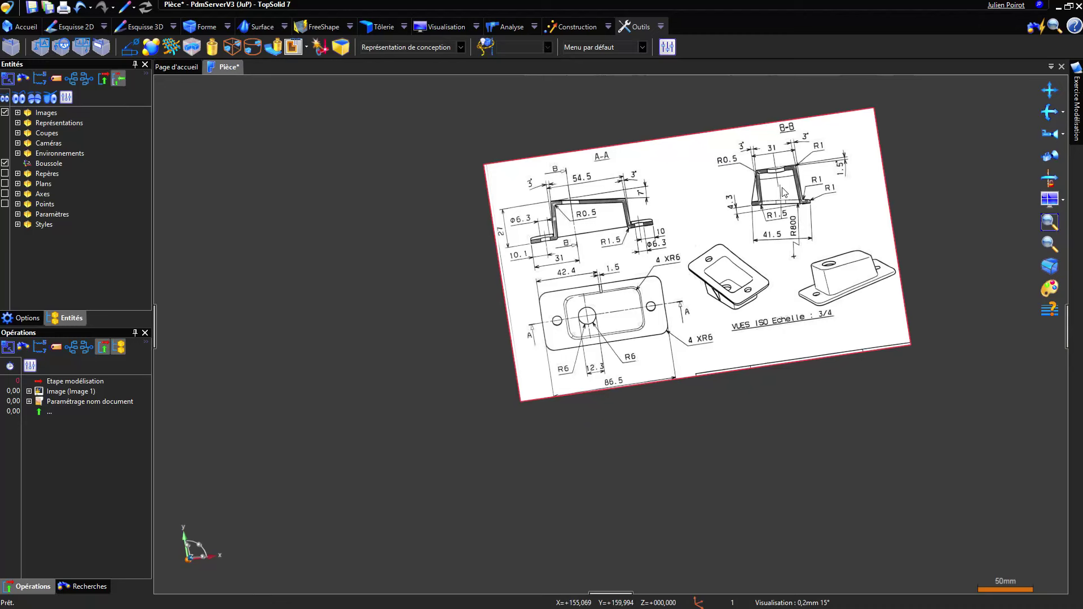
pyautogui.rightClick(372, 252)
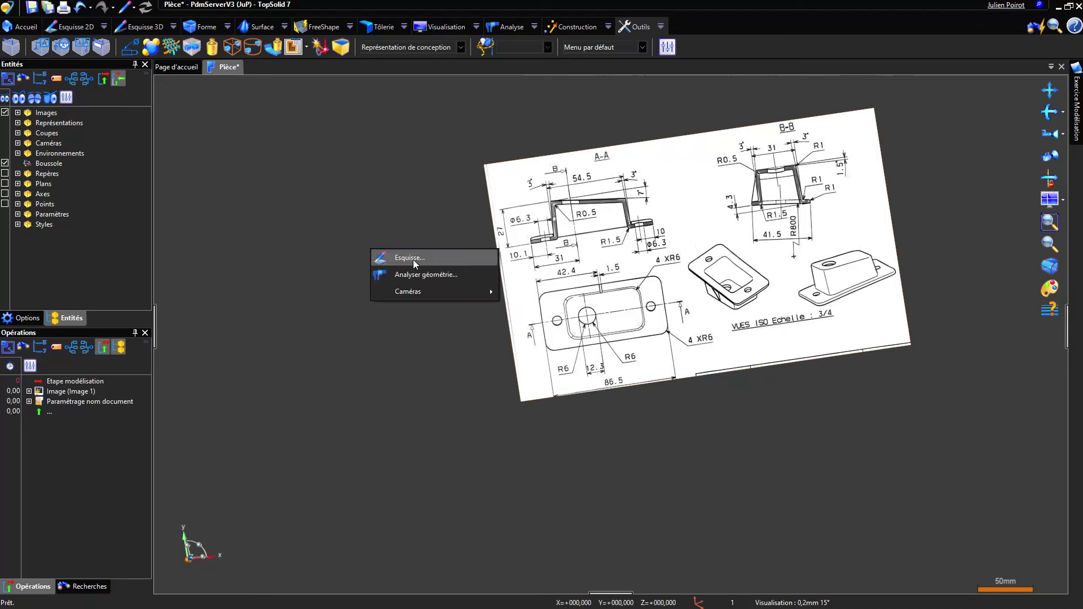
pyautogui.click(410, 258)
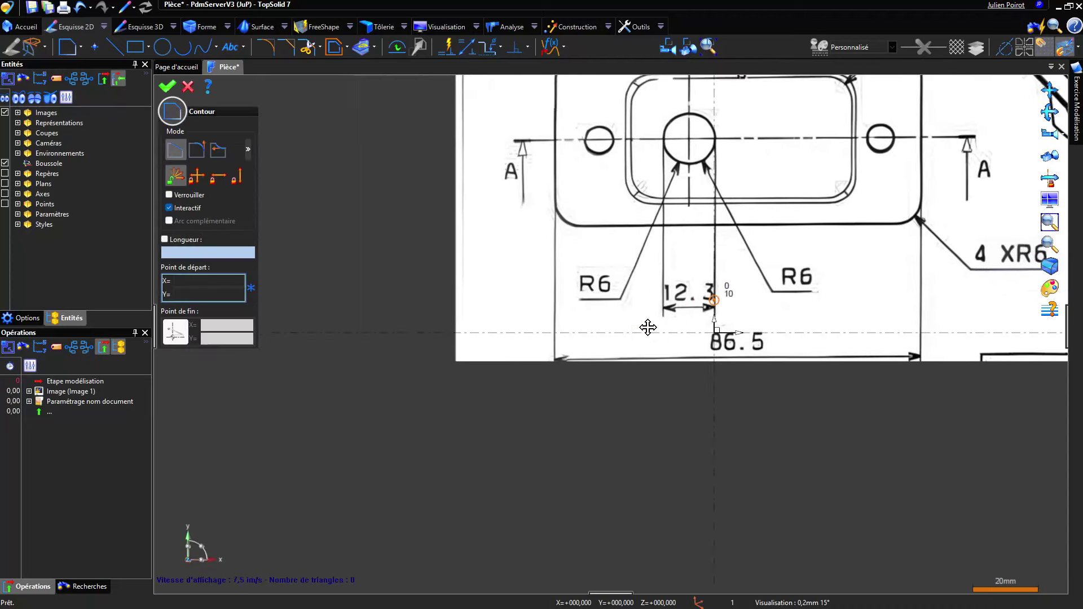
pyautogui.moveTo(647, 327); pyautogui.dragTo(552, 368, button='middle')
pyautogui.click(135, 47)
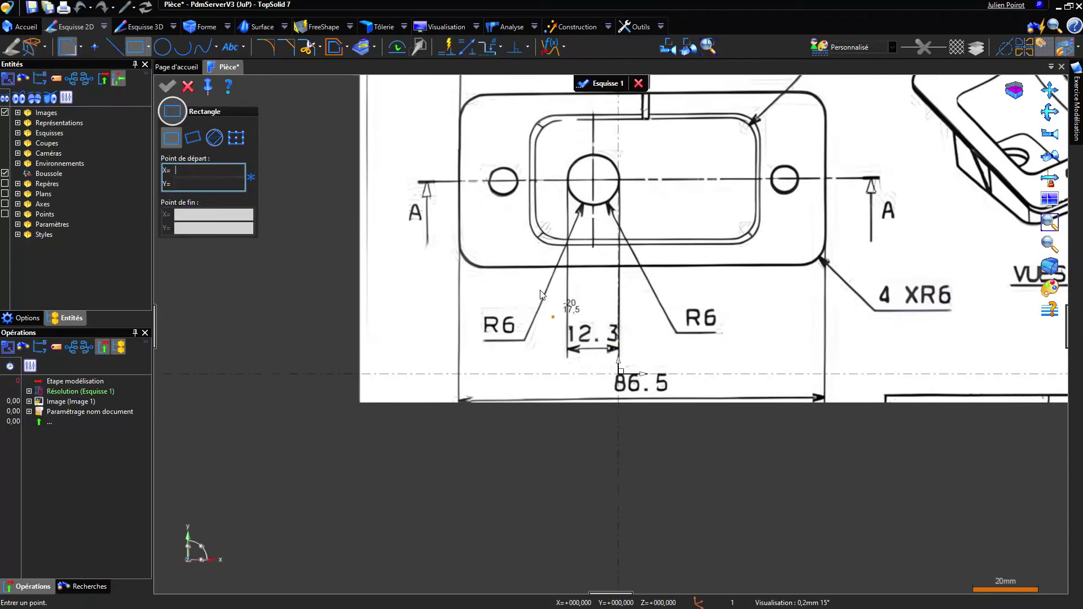
pyautogui.click(512, 300)
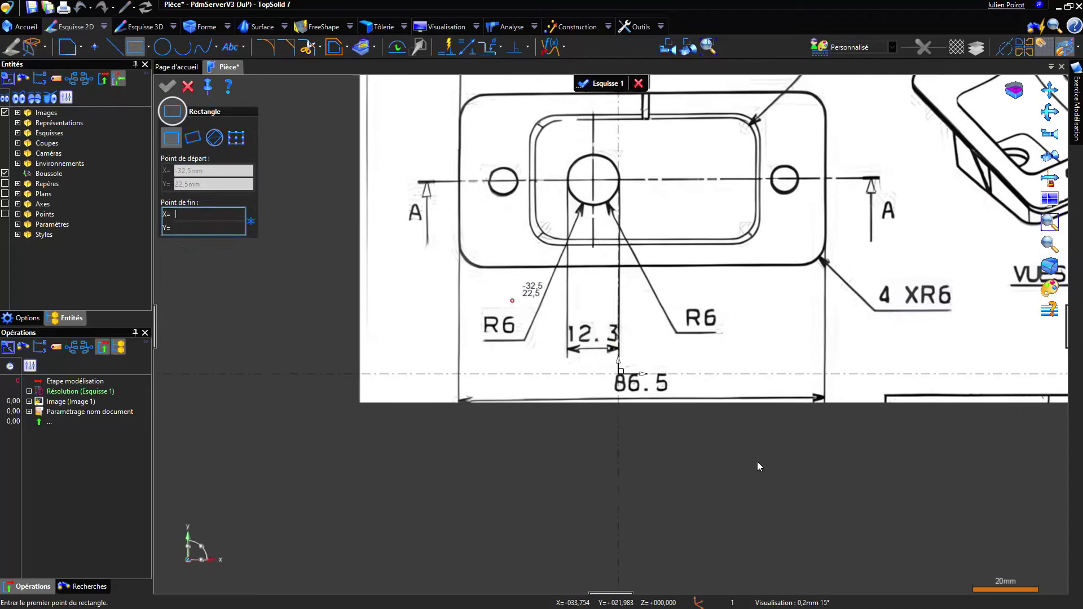
pyautogui.click(753, 412)
pyautogui.press('Escape')
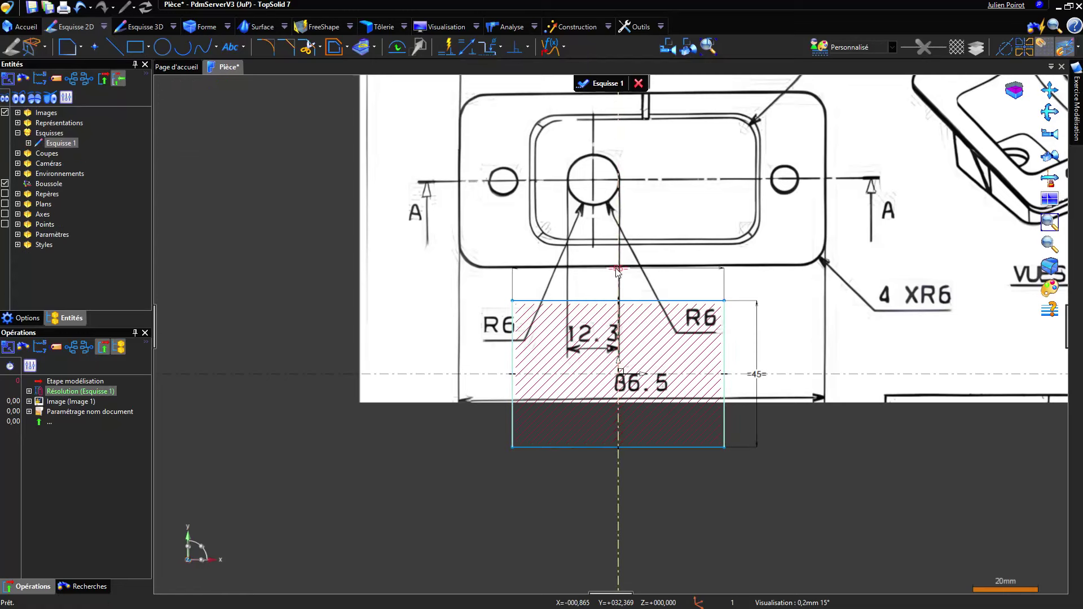
# Set the rectangle's width to 54.5 mm and height to 31 mm, and finish the sketch
pyautogui.doubleClick(618, 270)
pyautogui.write('54,')
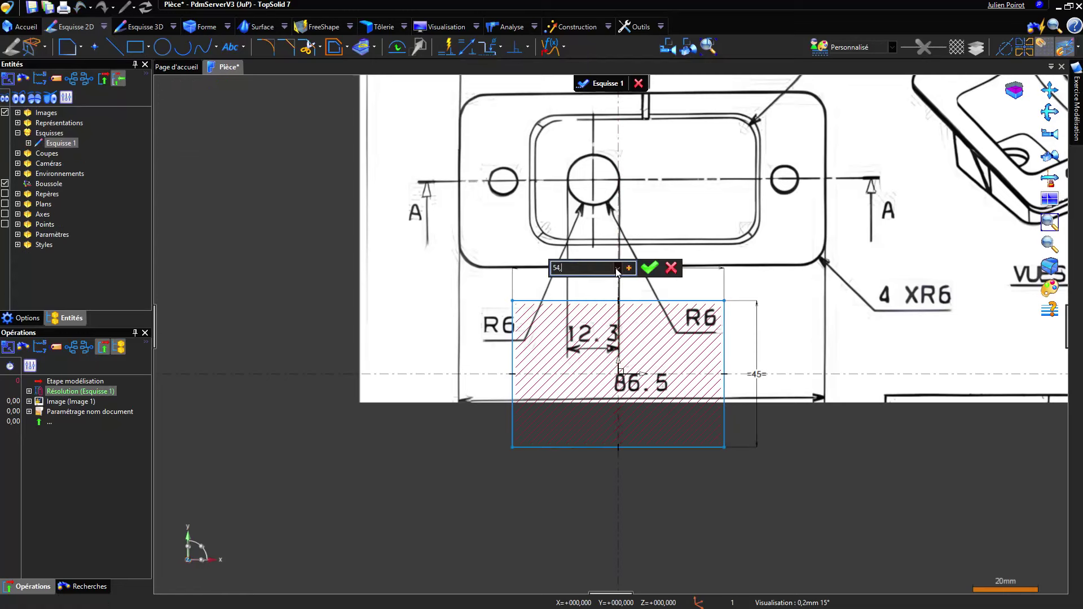
pyautogui.write('5')
pyautogui.press('Return')
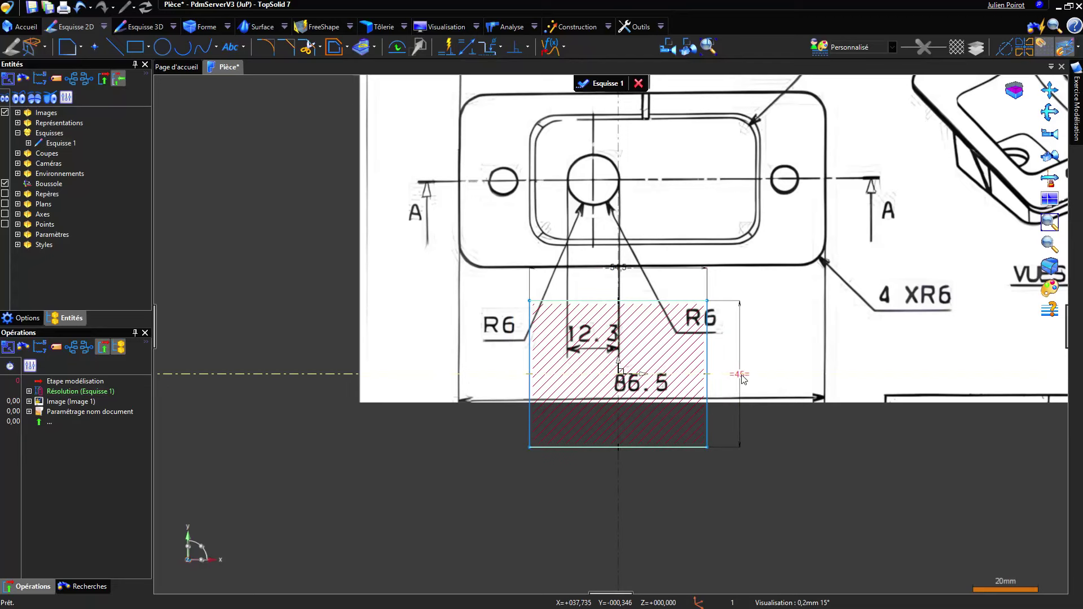
pyautogui.doubleClick(741, 375)
pyautogui.write('31')
pyautogui.press('Return')
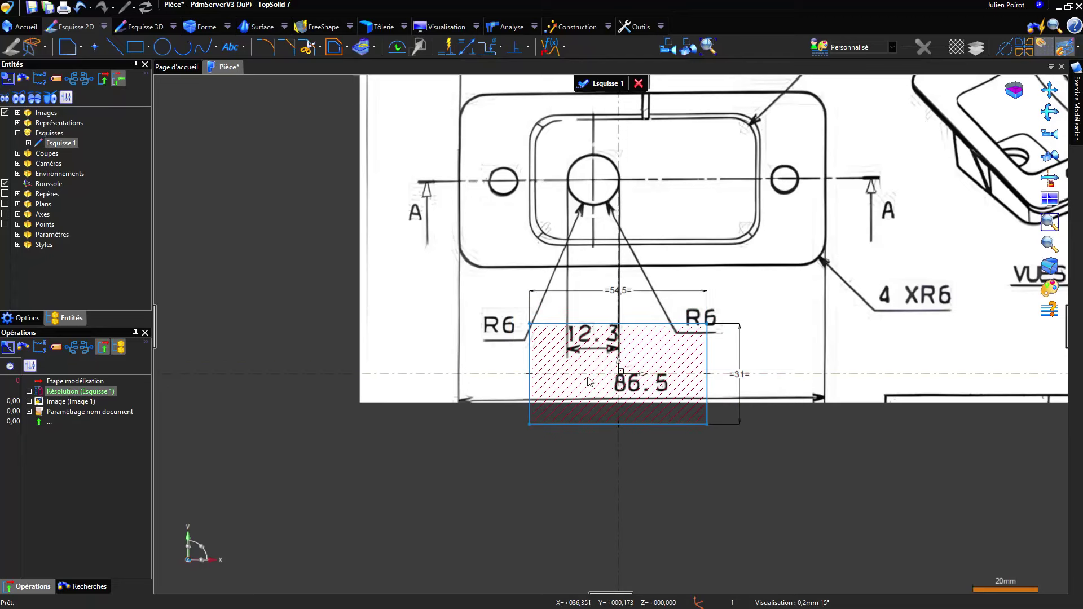
pyautogui.moveTo(619, 172); pyautogui.dragTo(559, 226, button='middle')
pyautogui.click(584, 84)
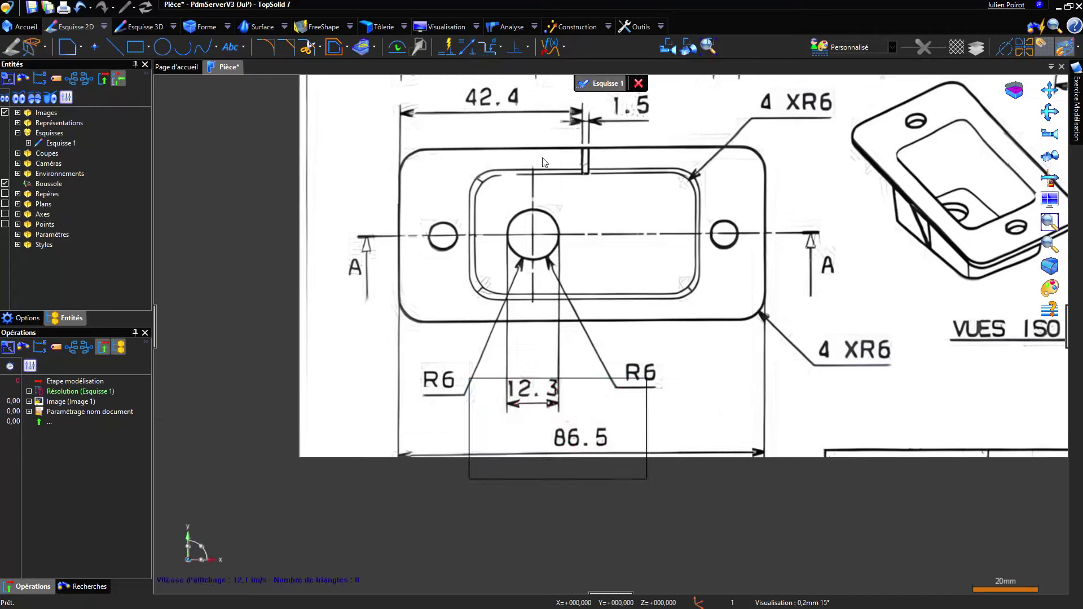
pyautogui.press('Escape')
# Reopen the Image 1 operation for editing and advance to its offset settings
pyautogui.rightClick(59, 402)
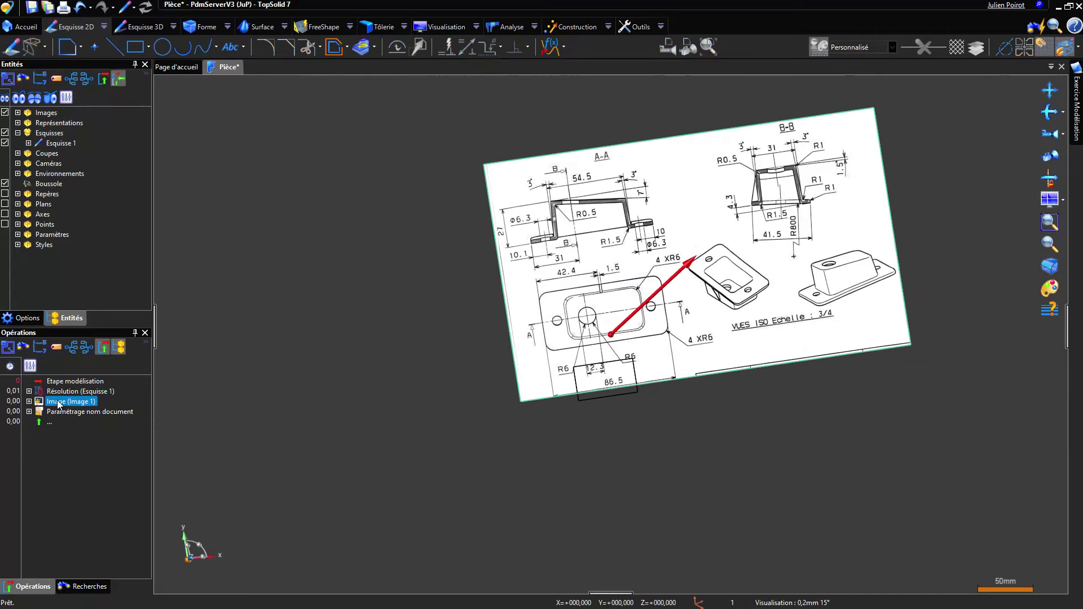
pyautogui.click(95, 433)
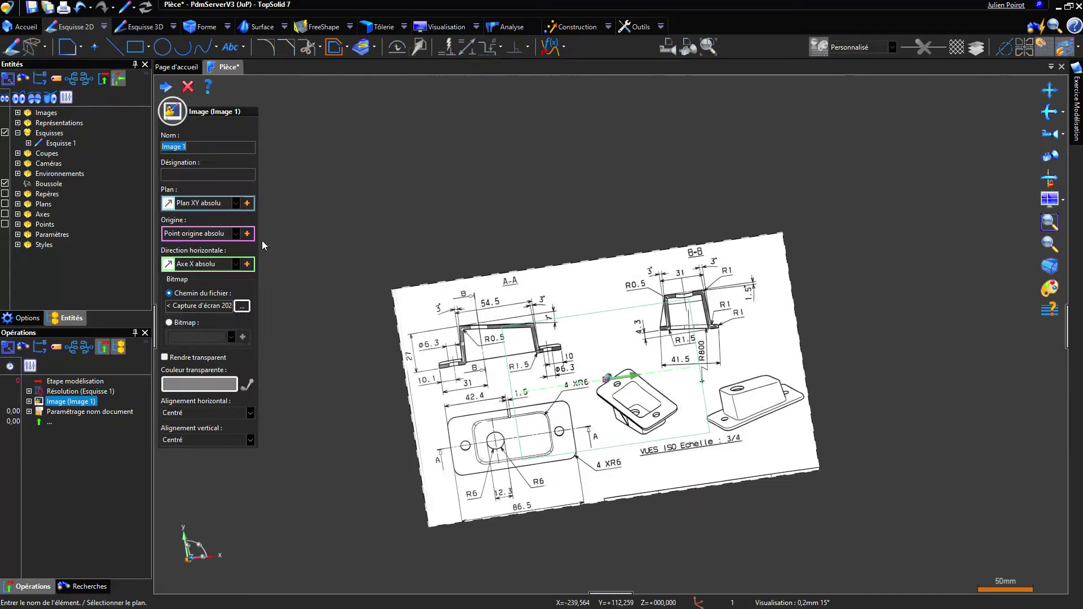
pyautogui.click(168, 86)
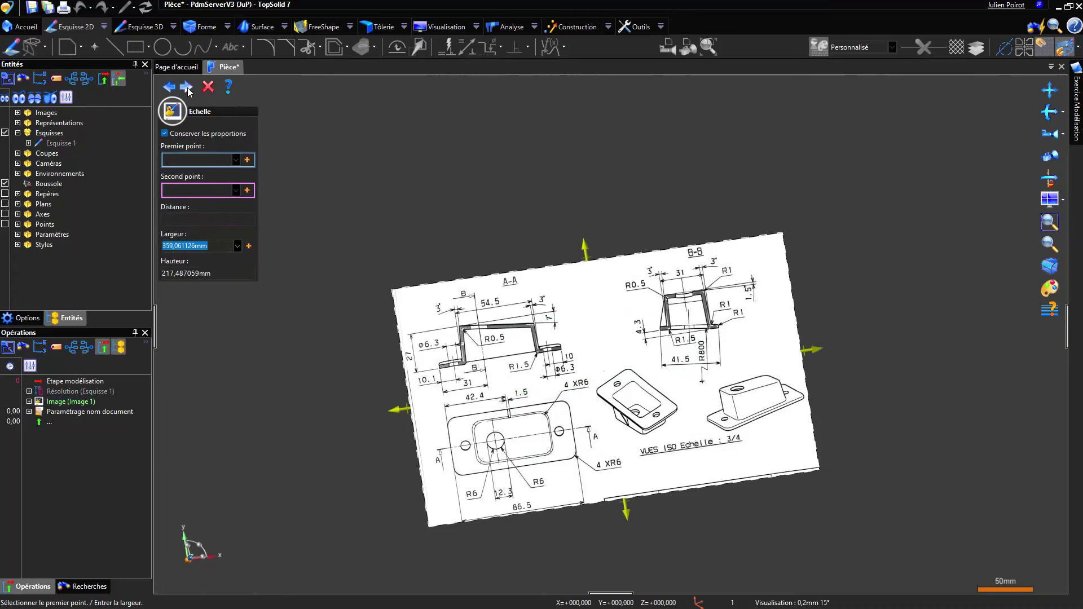
pyautogui.click(188, 87)
pyautogui.click(188, 87)
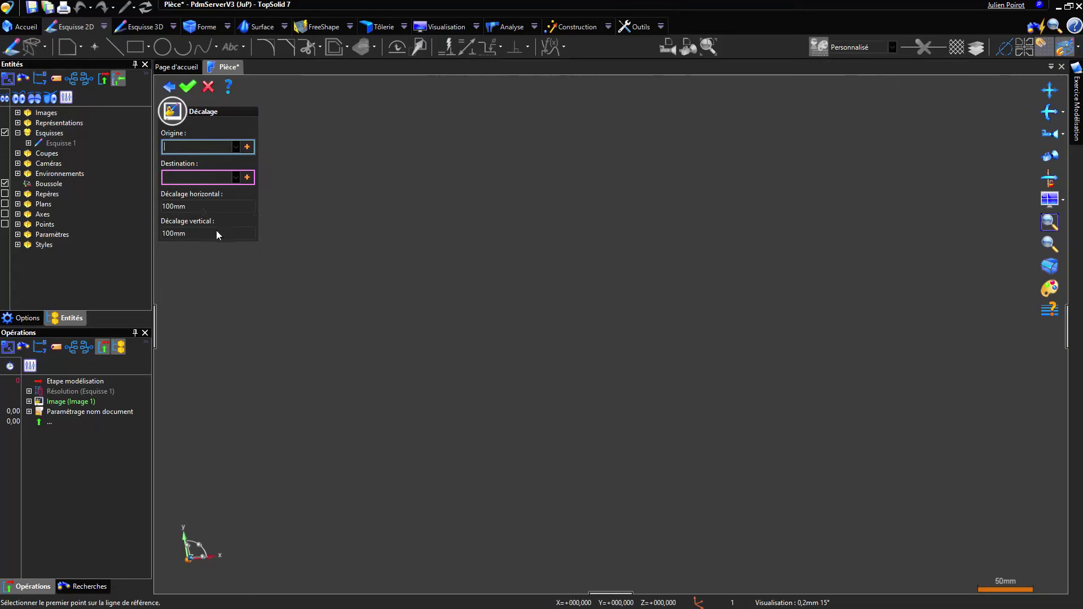
# Try offsetting the drawing image 150 mm horizontally and 150 mm vertically
pyautogui.click(202, 207)
pyautogui.write('150')
pyautogui.press('Tab')
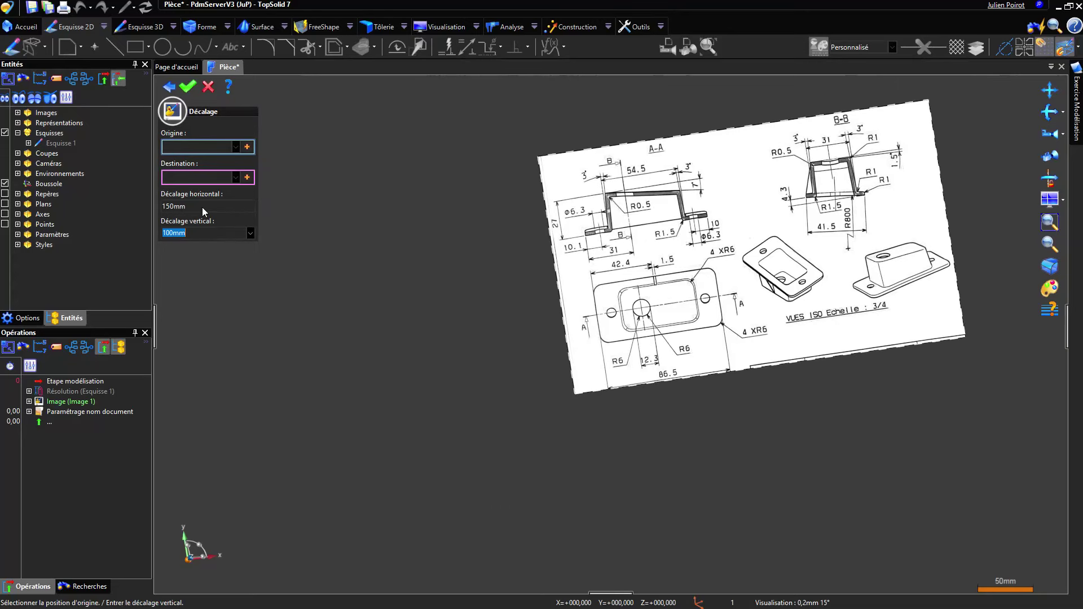
pyautogui.write('150')
pyautogui.press('Return')
# Set the drawing image's horizontal and vertical offsets to 200 mm each and apply the edit
pyautogui.click(202, 206)
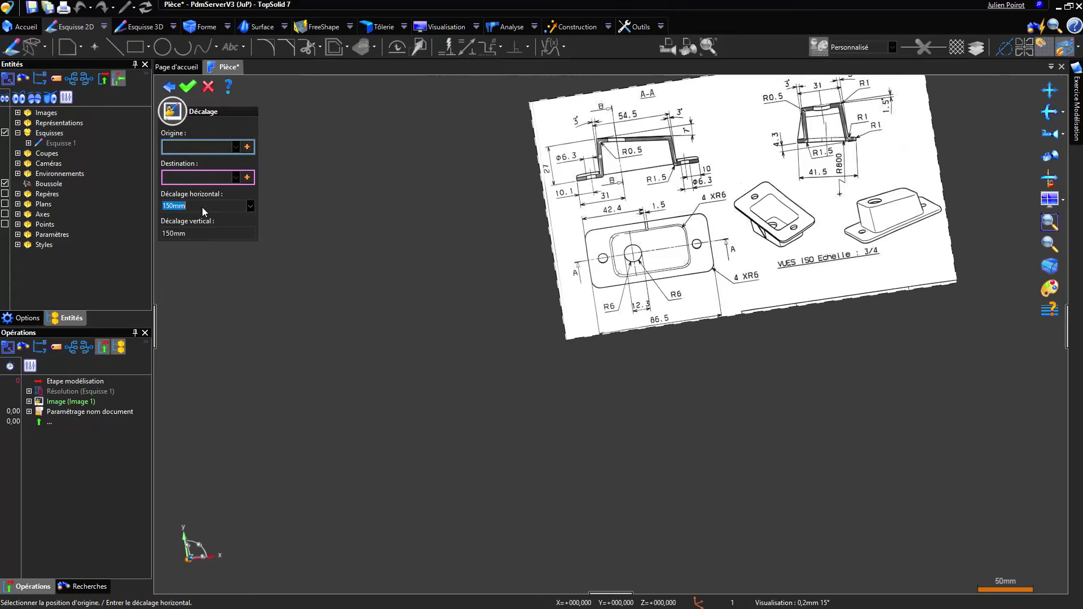
pyautogui.write('200')
pyautogui.press('Tab')
pyautogui.write('200')
pyautogui.press('Return')
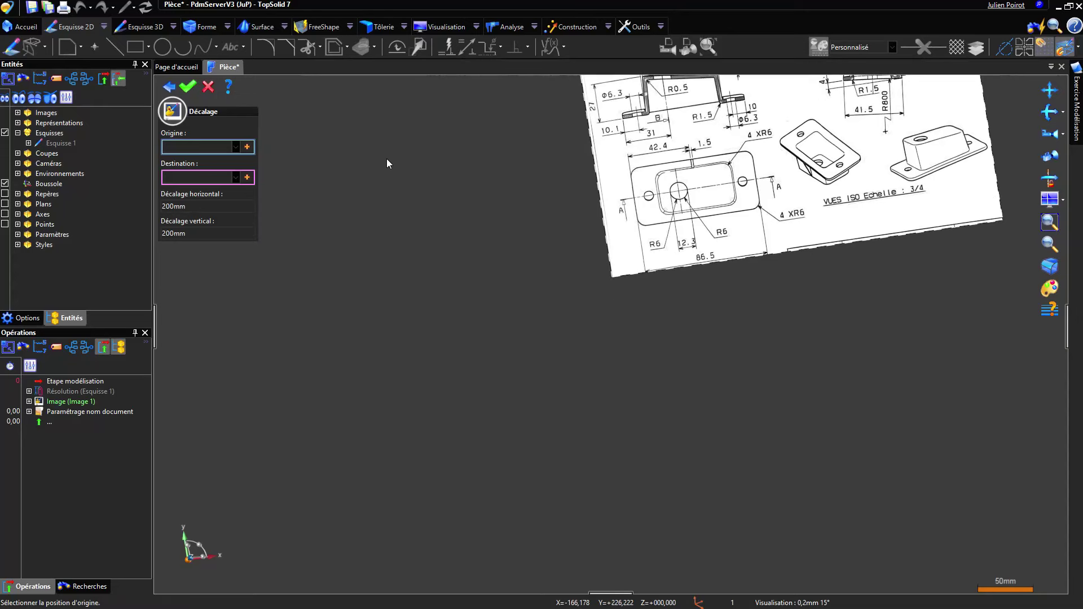
pyautogui.middleClick(395, 158)
pyautogui.moveTo(599, 293); pyautogui.dragTo(471, 388, button='middle')
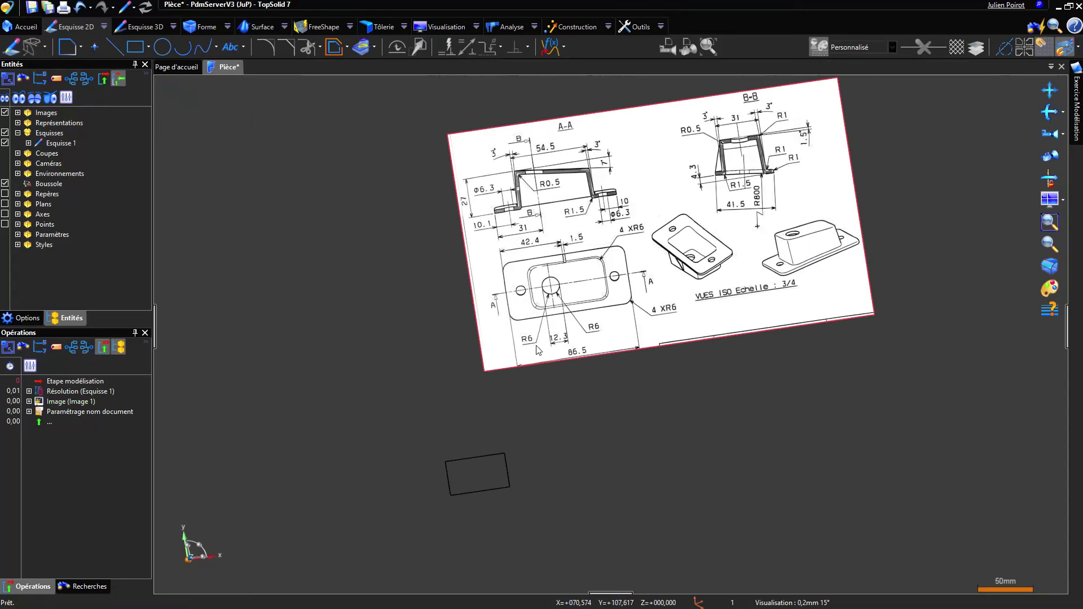
# Start extruding the 54.5 × 31 mm rectangle sketch and reverse its direction below the sketch plane
pyautogui.click(483, 456)
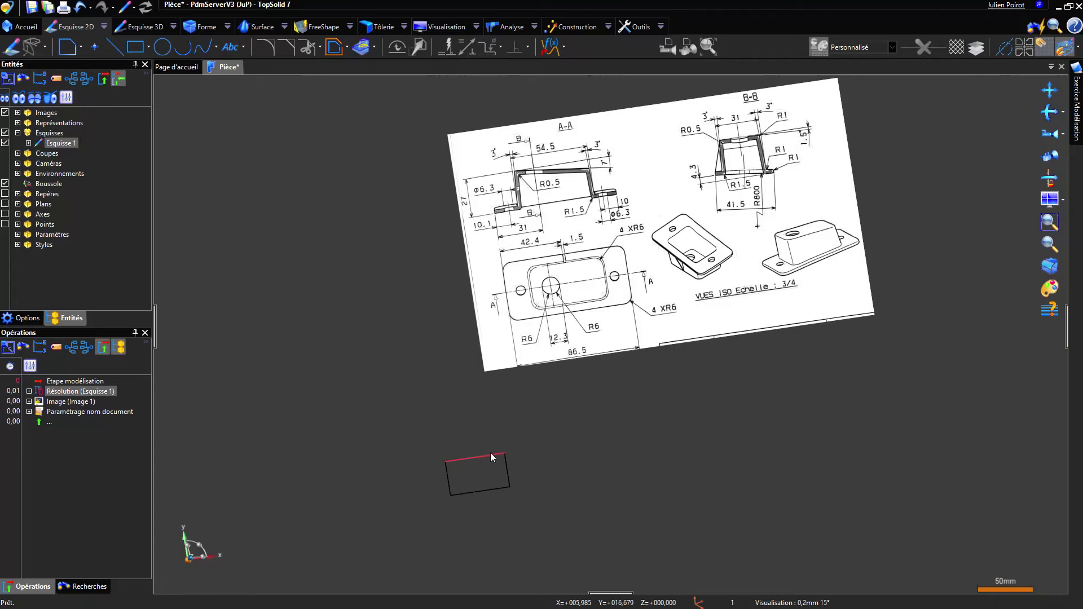
pyautogui.moveTo(535, 421); pyautogui.dragTo(527, 372, button='middle')
pyautogui.moveTo(598, 154); pyautogui.dragTo(564, 248, button='middle')
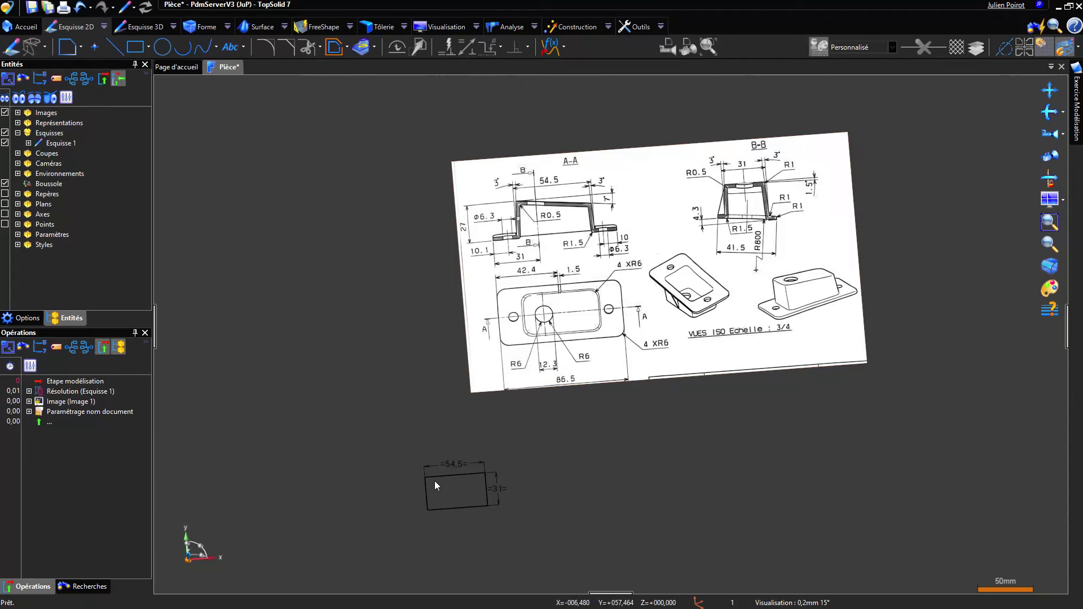
pyautogui.moveTo(437, 427); pyautogui.dragTo(456, 336, button='middle')
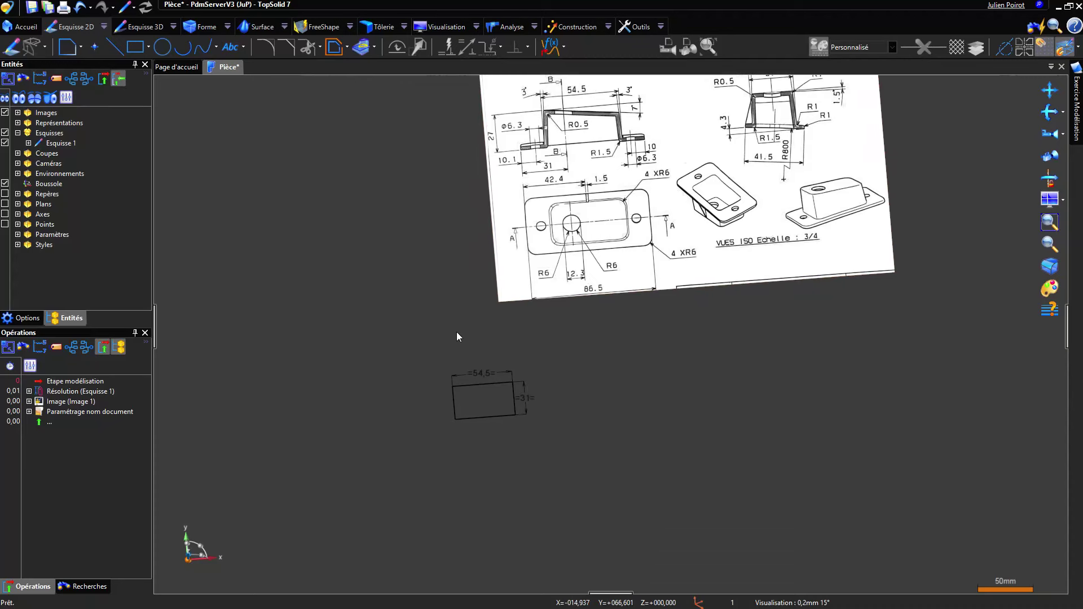
pyautogui.rightClick(460, 388)
pyautogui.click(523, 512)
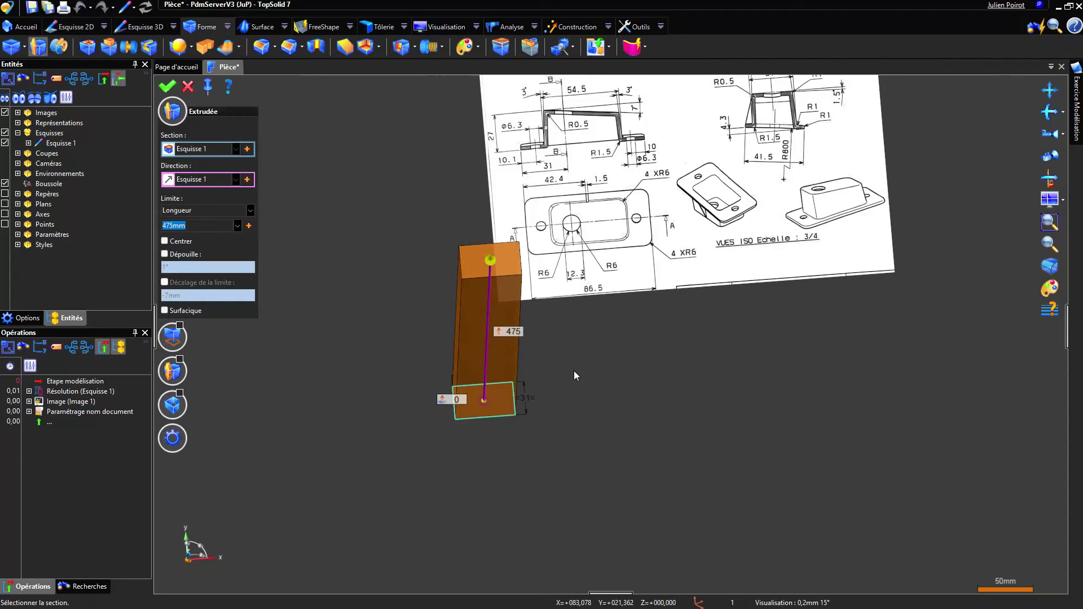
pyautogui.moveTo(574, 371); pyautogui.dragTo(576, 333, button='middle')
pyautogui.moveTo(499, 118); pyautogui.dragTo(475, 519)
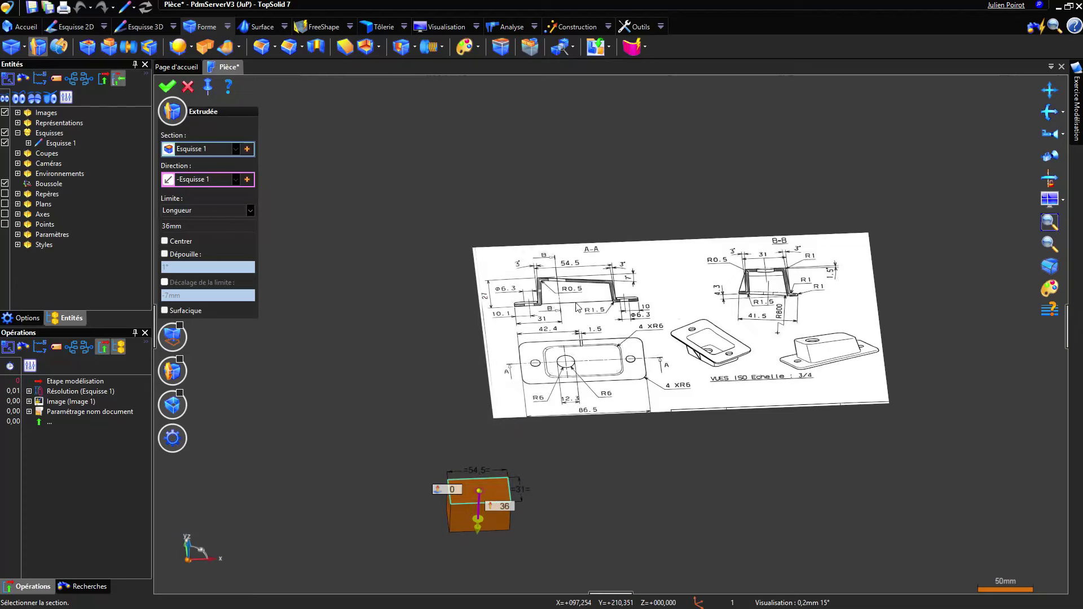
# Set the extrusion length to 27 mm, following the height dimension on section A-A of the drawing
pyautogui.scroll(3, 577, 308)
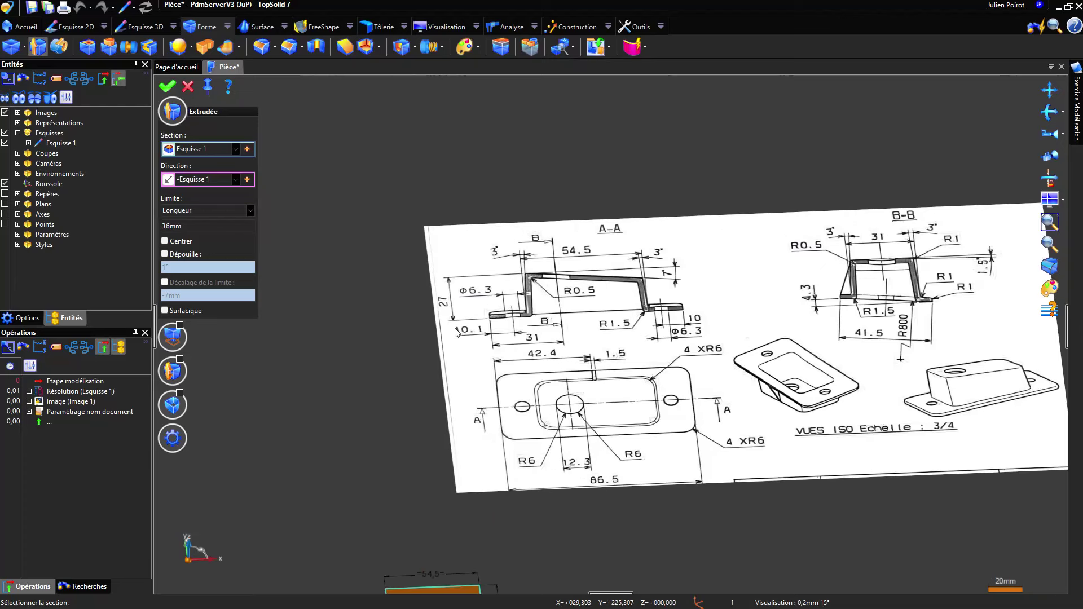
pyautogui.scroll(-3, 452, 258)
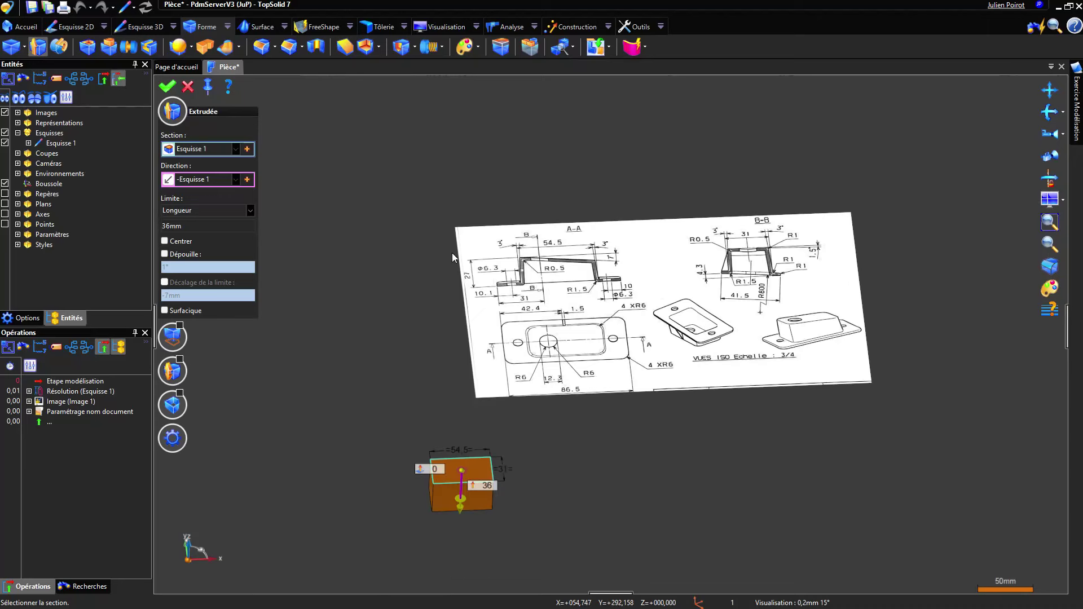
pyautogui.click(200, 228)
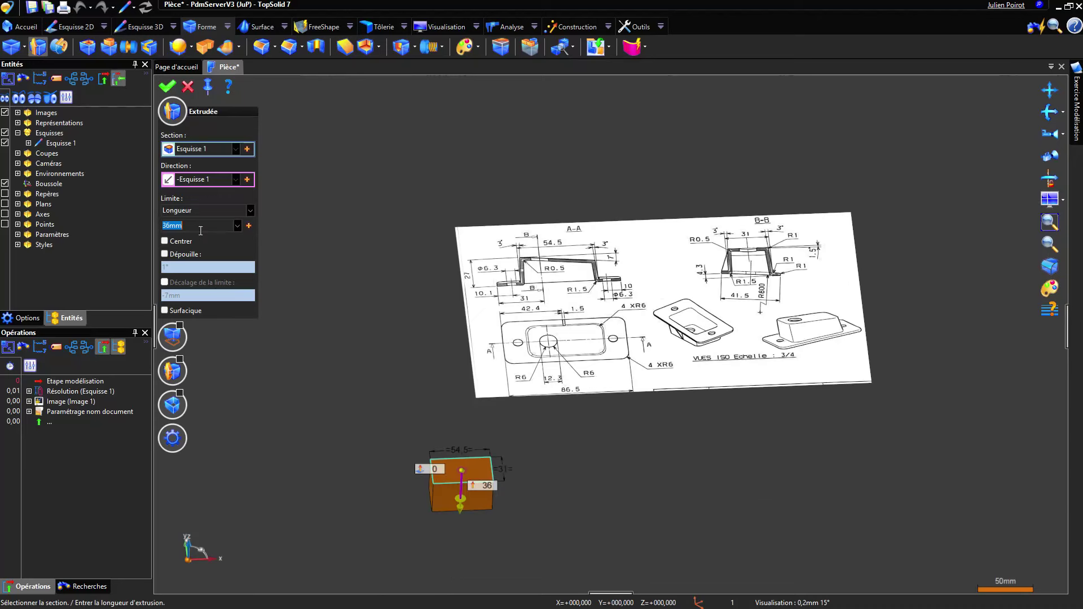
pyautogui.write('27')
pyautogui.press('Return')
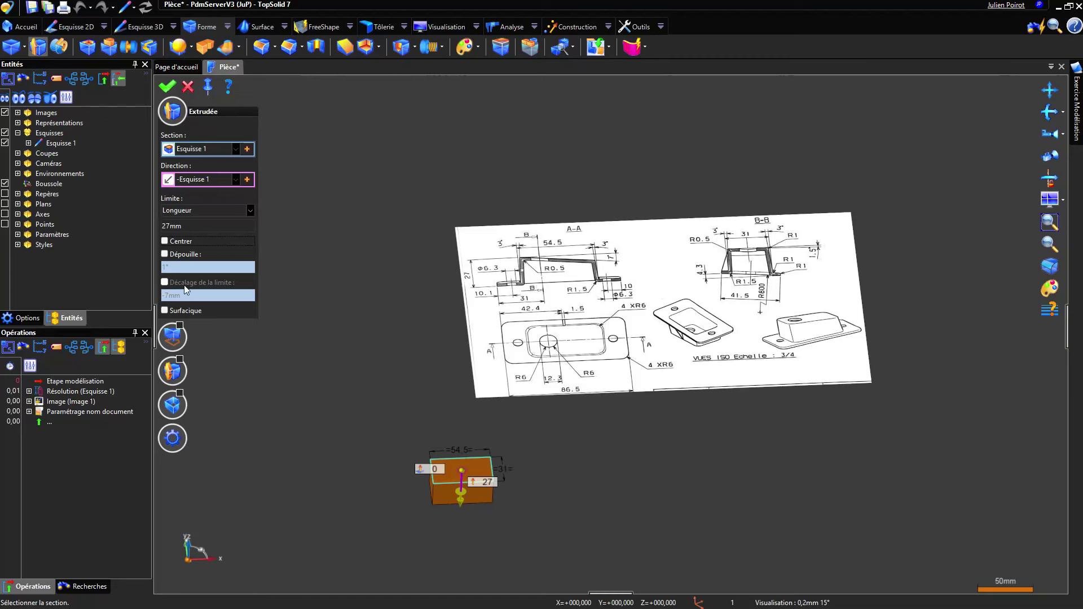
# Enable a 3° draft on the extrusion, validate the block and leave the Extrude command
pyautogui.click(165, 255)
pyautogui.click(177, 268)
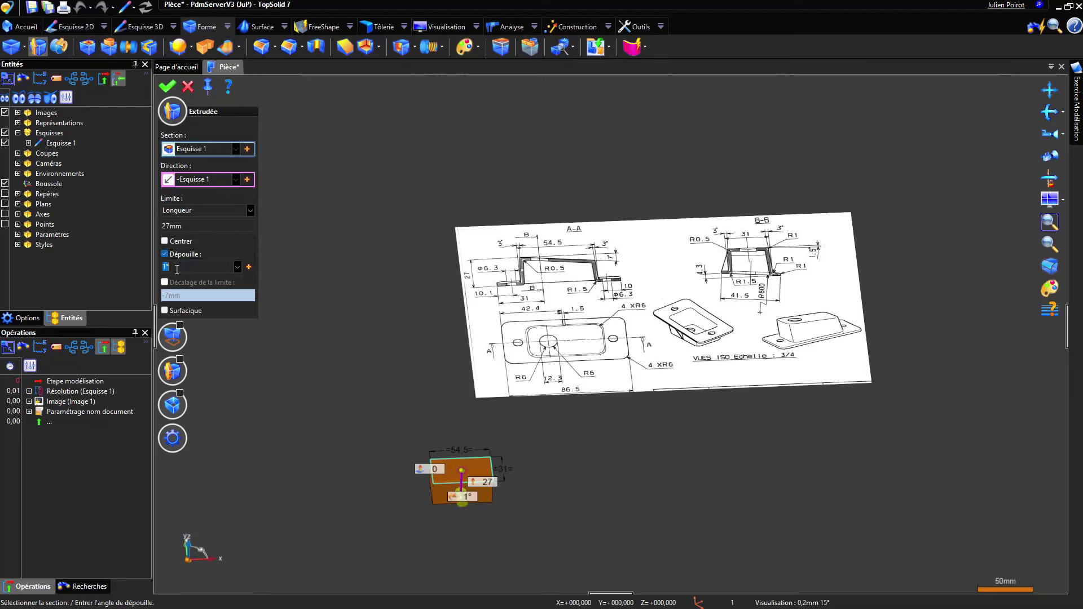
pyautogui.write('3')
pyautogui.press('Return')
pyautogui.moveTo(443, 476); pyautogui.dragTo(437, 430, button='middle')
pyautogui.scroll(2, 449, 430)
pyautogui.scroll(-3, 438, 434)
pyautogui.rightClick(406, 340)
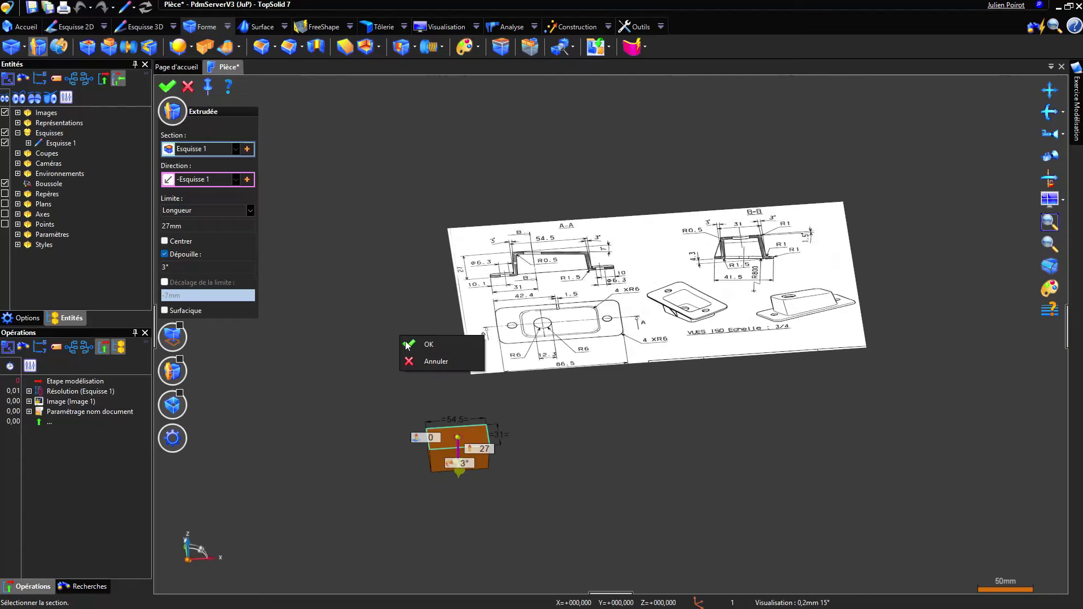
pyautogui.click(414, 345)
pyautogui.scroll(3, 525, 254)
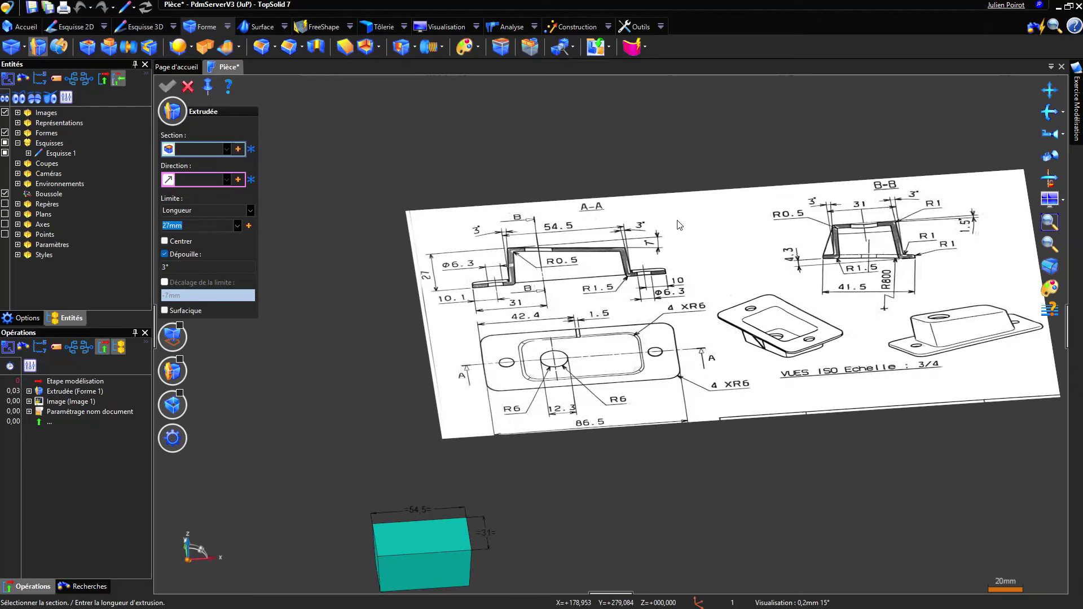
pyautogui.scroll(-3, 638, 251)
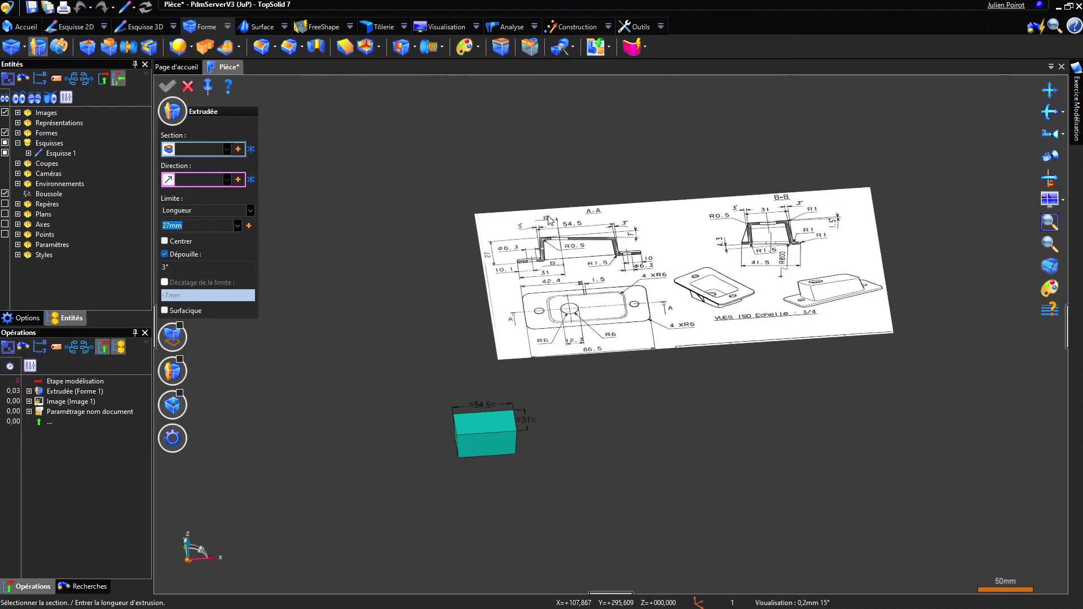
pyautogui.click(188, 87)
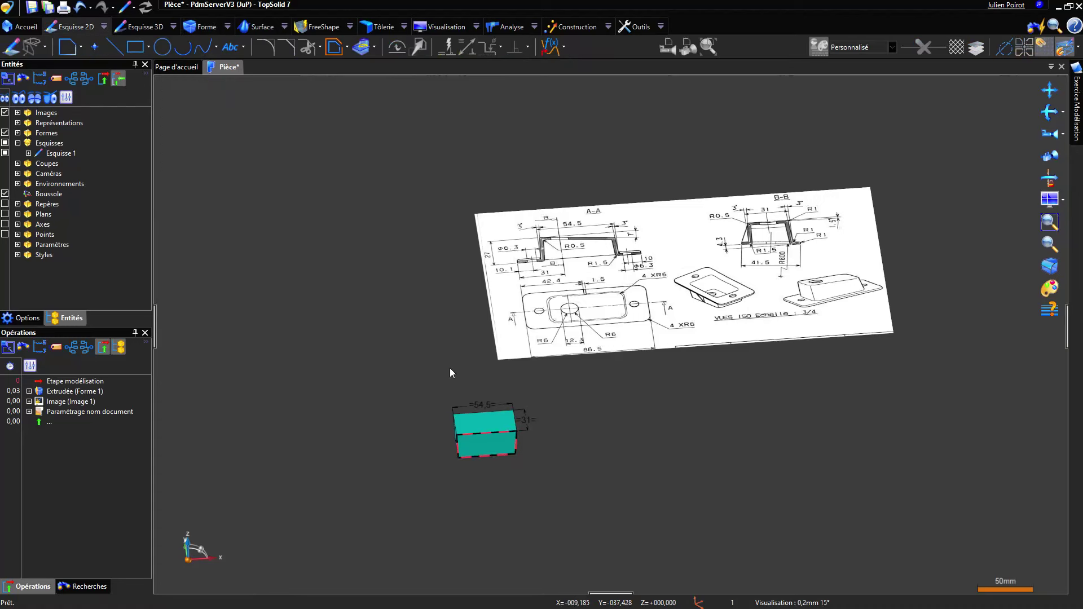
# Start a face modification by rotation on the block's bottom face, using its left short edge as the axis
pyautogui.click(213, 26)
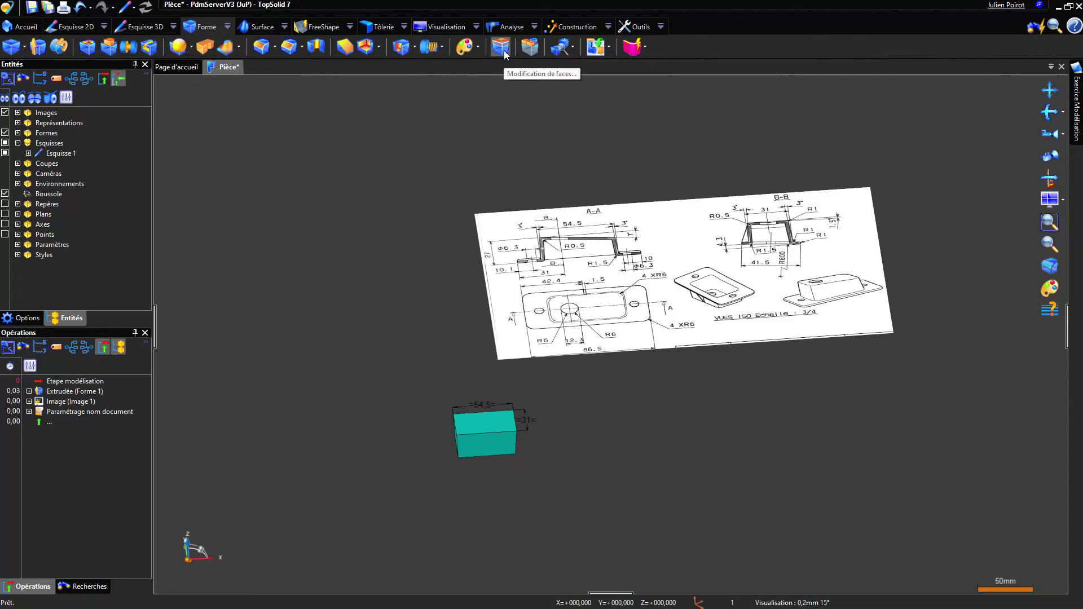
pyautogui.moveTo(410, 360); pyautogui.dragTo(374, 329, button='middle')
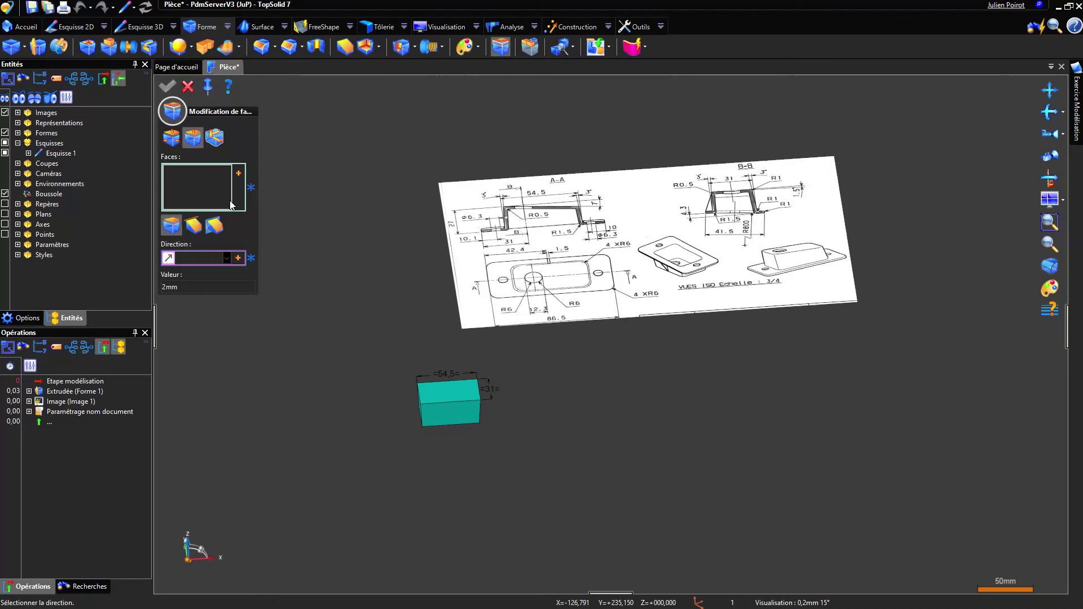
pyautogui.click(191, 223)
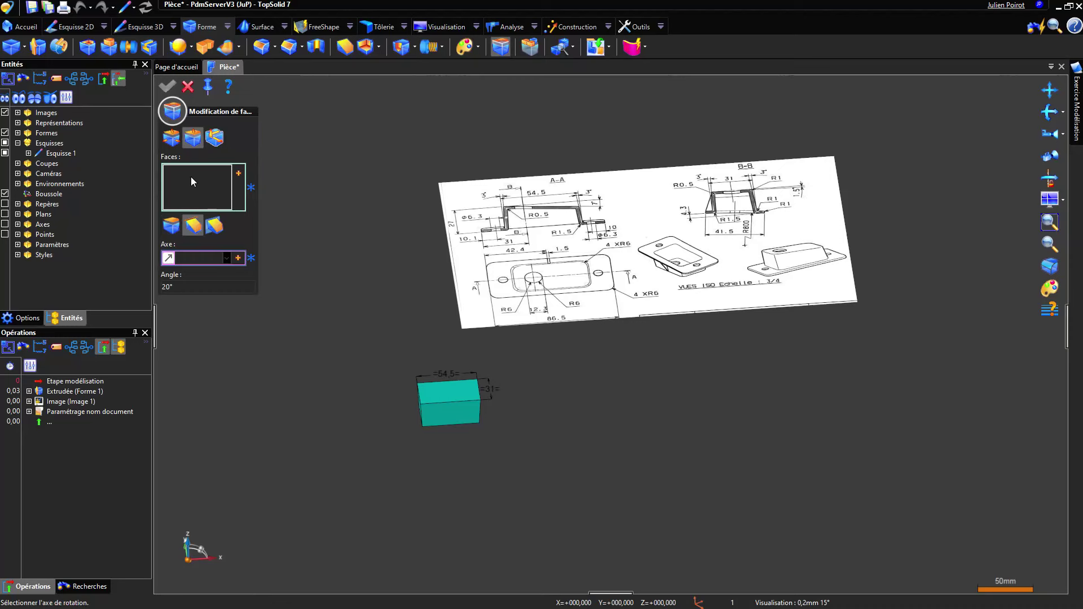
pyautogui.click(442, 416)
pyautogui.click(193, 257)
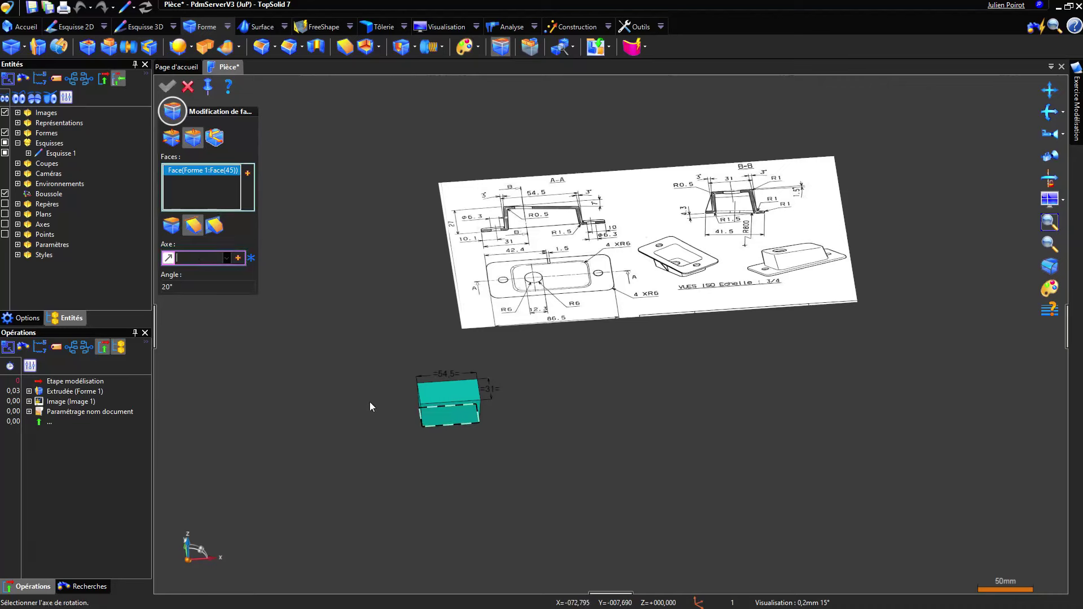
pyautogui.scroll(5, 373, 403)
pyautogui.click(513, 431)
pyautogui.scroll(-3, 442, 441)
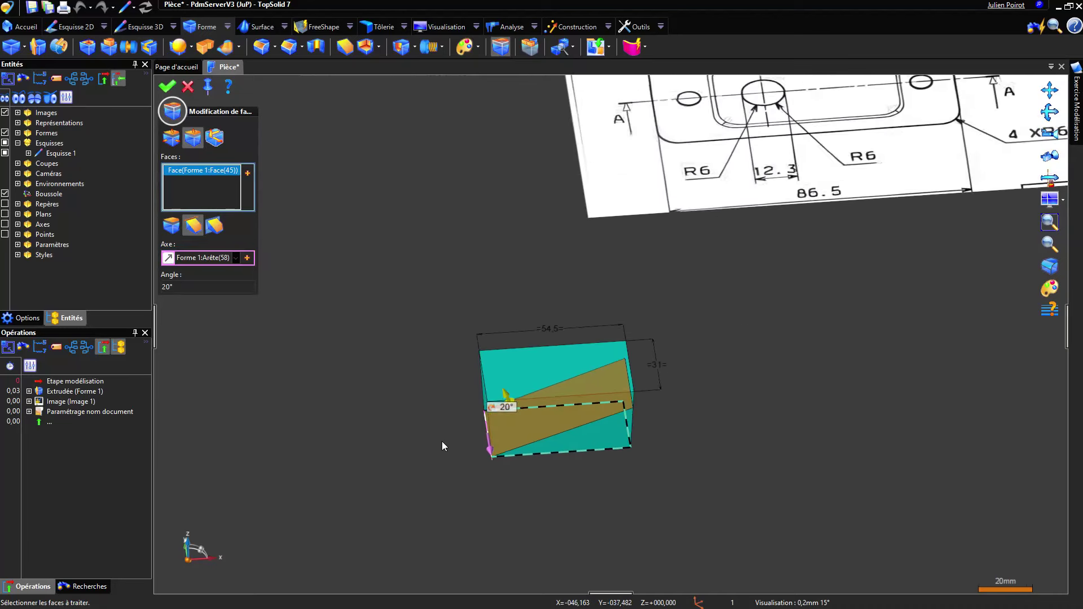
# Set the face rotation angle to 7°, validate it and leave the face modification command
pyautogui.click(233, 291)
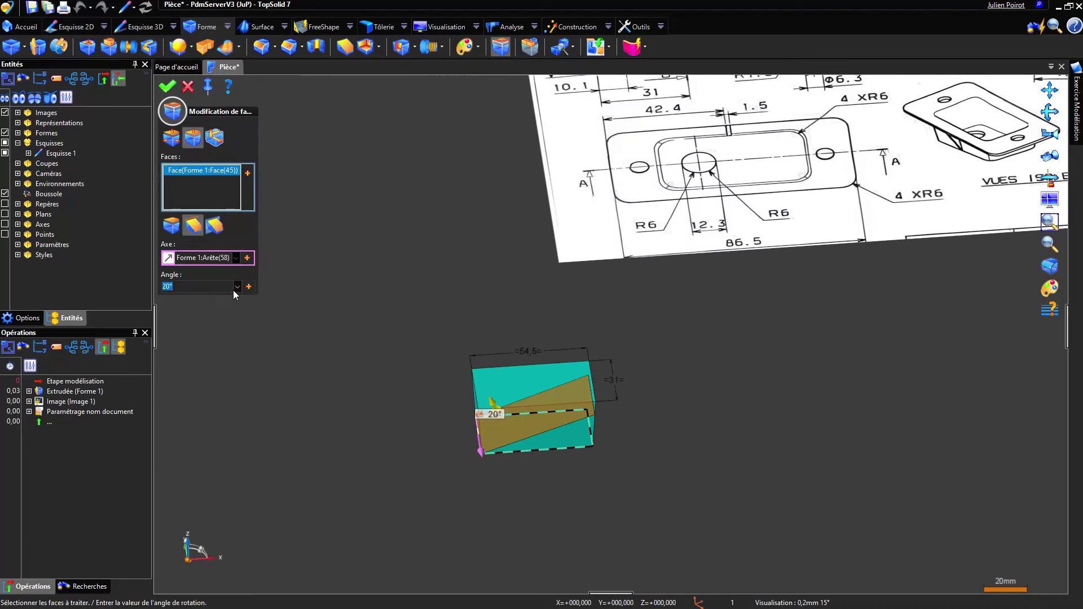
pyautogui.write('7')
pyautogui.press('Return')
pyautogui.scroll(4, 475, 346)
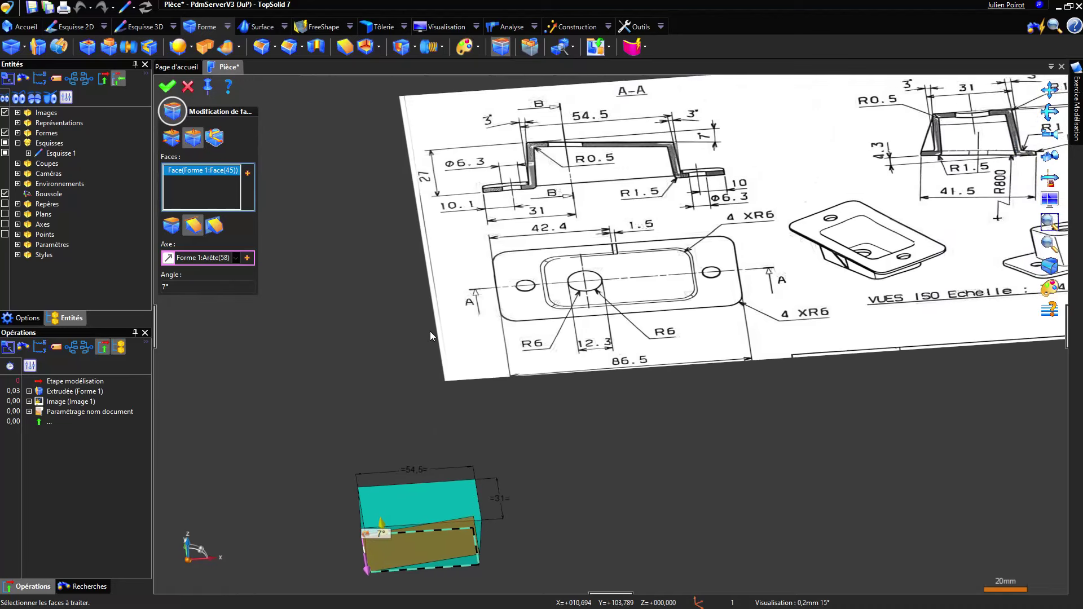
pyautogui.scroll(-1, 438, 325)
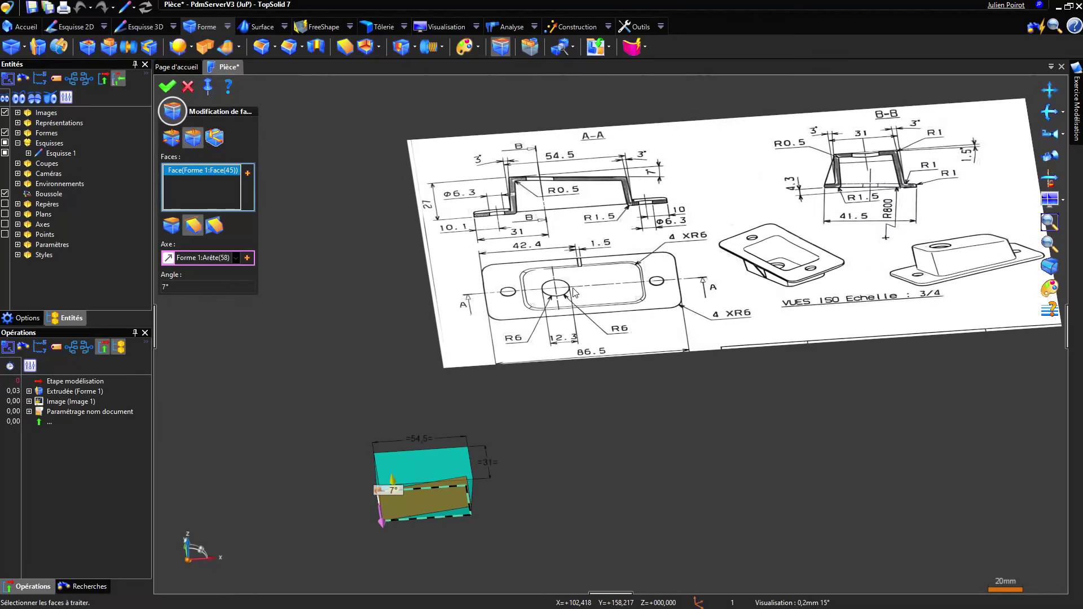
pyautogui.rightClick(367, 293)
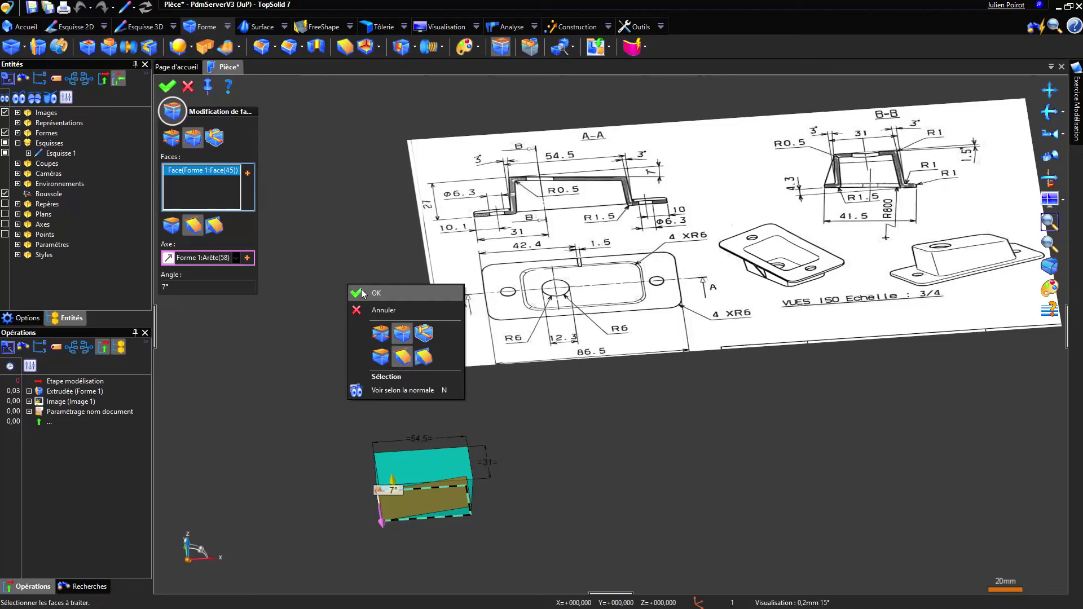
pyautogui.click(362, 292)
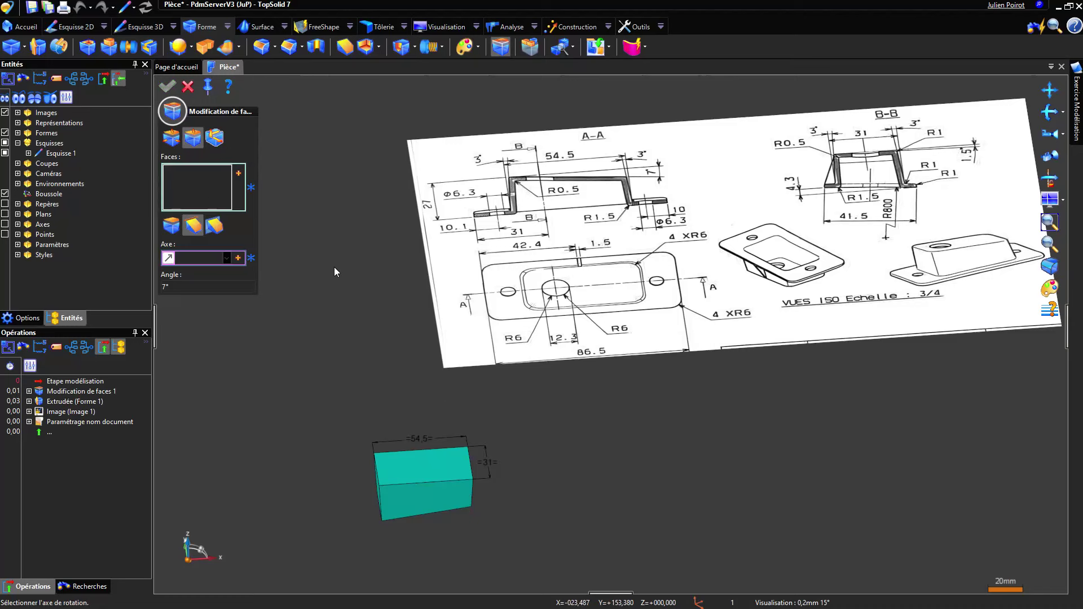
pyautogui.click(190, 89)
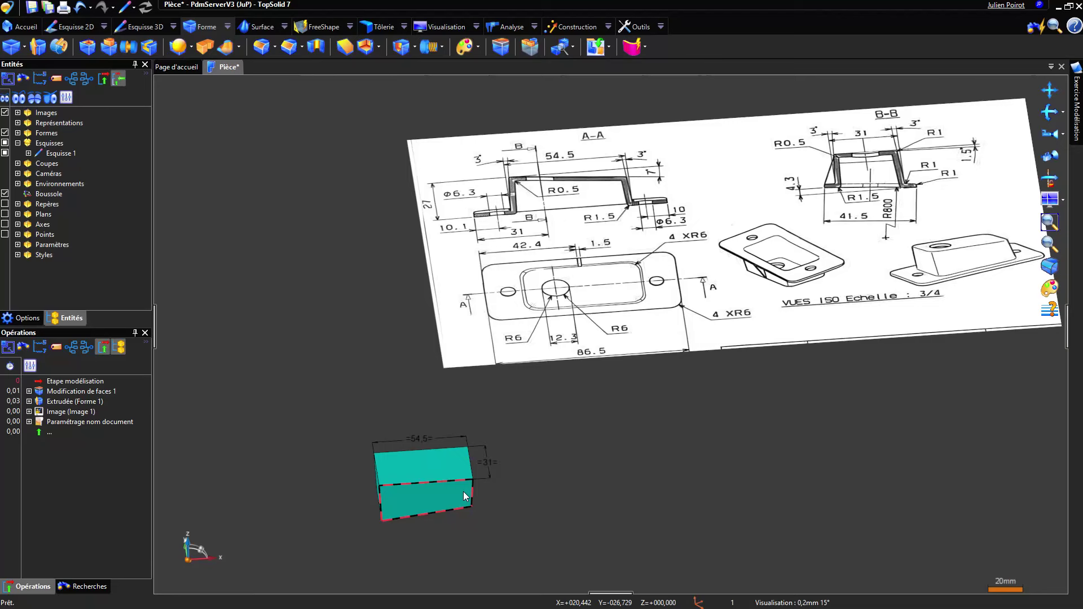
# Roll the modelling stage back to just before the face modification operation
pyautogui.moveTo(463, 493)
pyautogui.mouseDown(button='middle')
pyautogui.moveTo(430, 488)
pyautogui.moveTo(439, 421)
pyautogui.moveTo(422, 377)
pyautogui.moveTo(445, 396)
pyautogui.moveTo(430, 401)
pyautogui.mouseUp(button='middle')
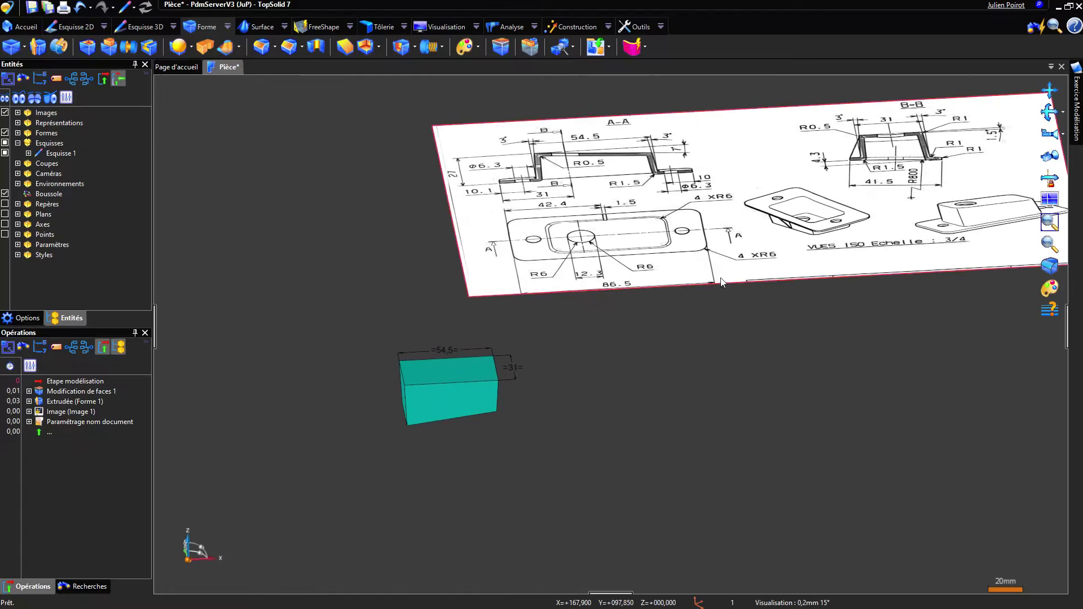
pyautogui.moveTo(693, 284); pyautogui.dragTo(598, 353, button='middle')
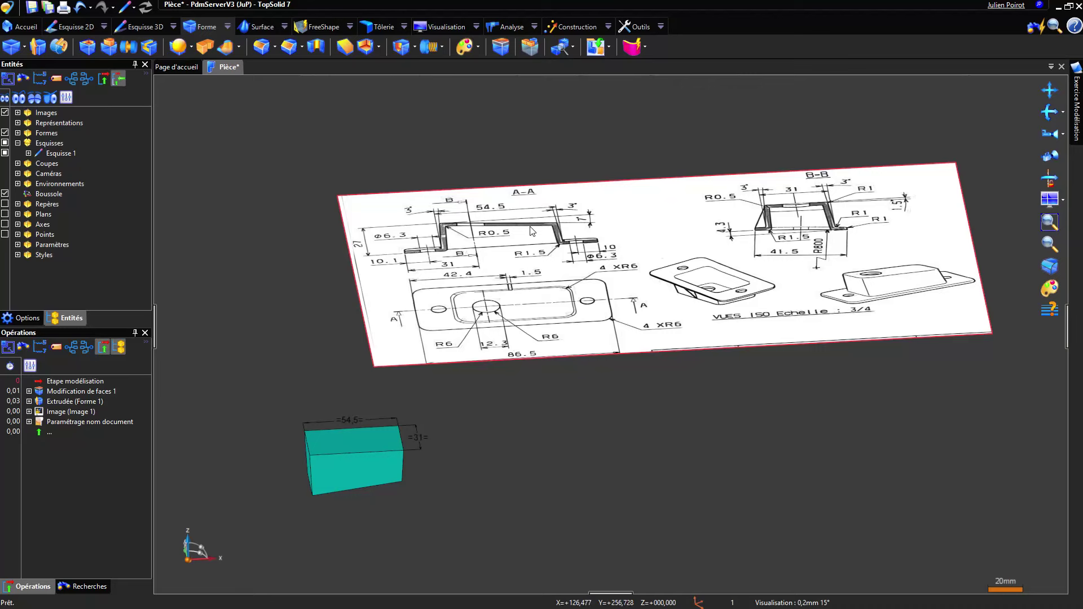
pyautogui.moveTo(535, 237); pyautogui.dragTo(532, 259, button='middle')
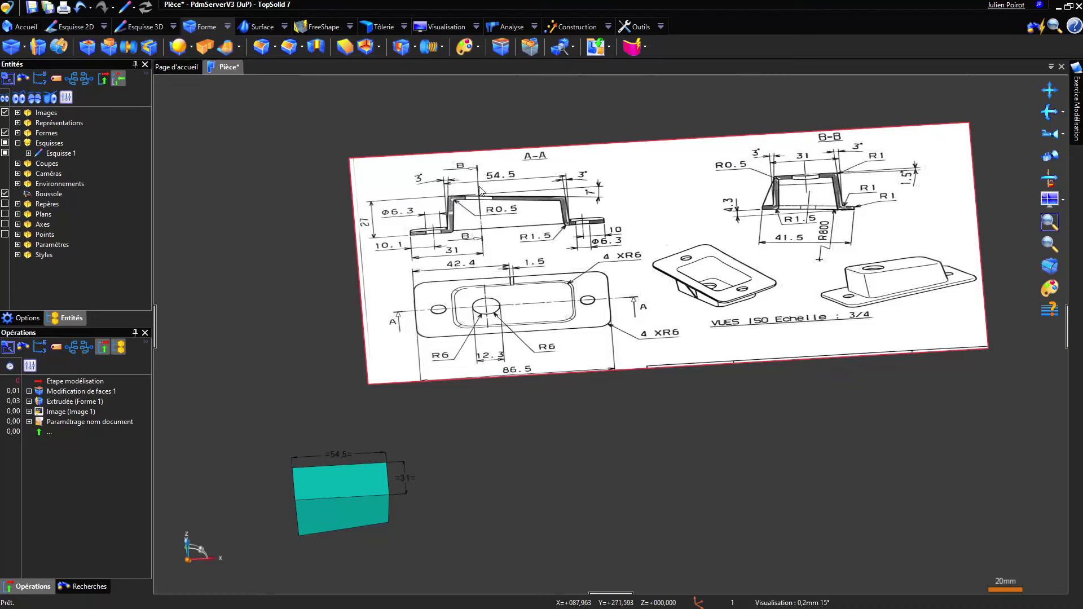
pyautogui.scroll(3, 481, 187)
pyautogui.scroll(-3, 446, 204)
pyautogui.moveTo(430, 299); pyautogui.dragTo(508, 218, button='middle')
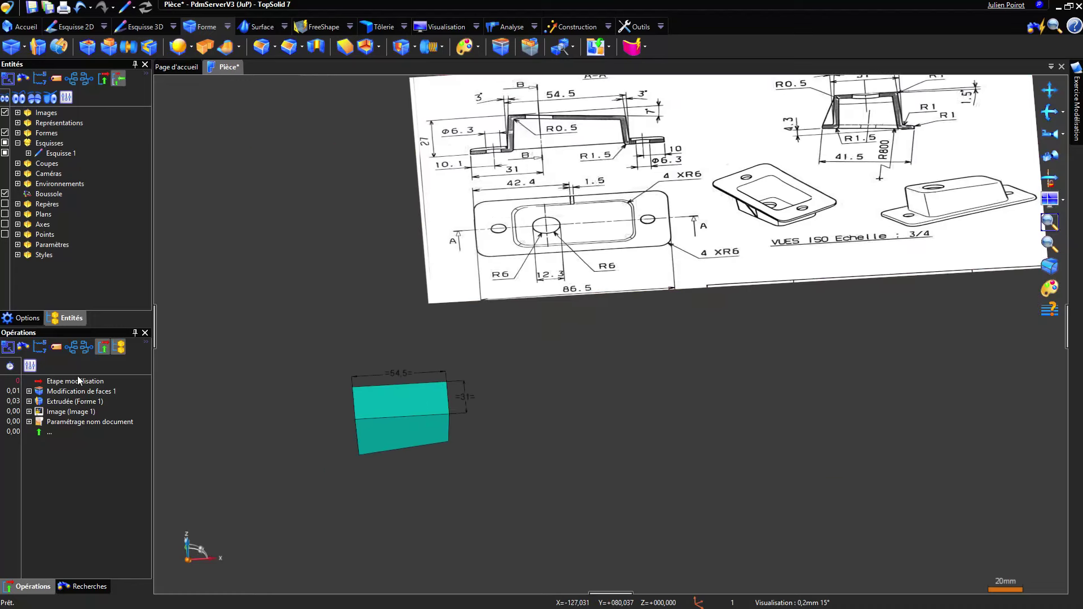
pyautogui.moveTo(76, 379); pyautogui.dragTo(75, 402)
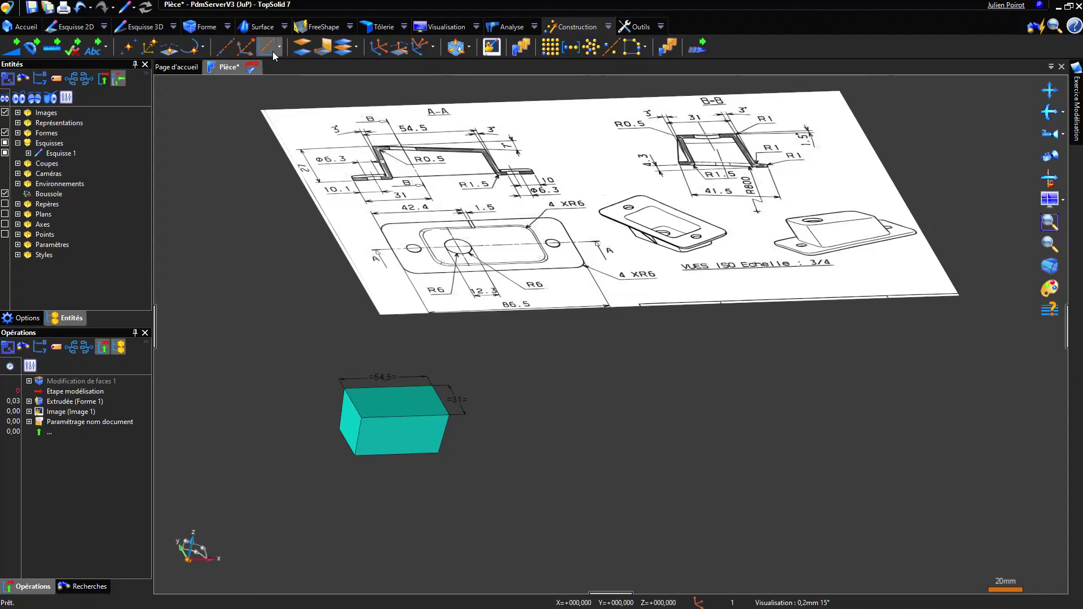
# Create an axis on the block's rear lower long edge and return the modelling stage to after the face modification
pyautogui.click(279, 50)
pyautogui.click(299, 171)
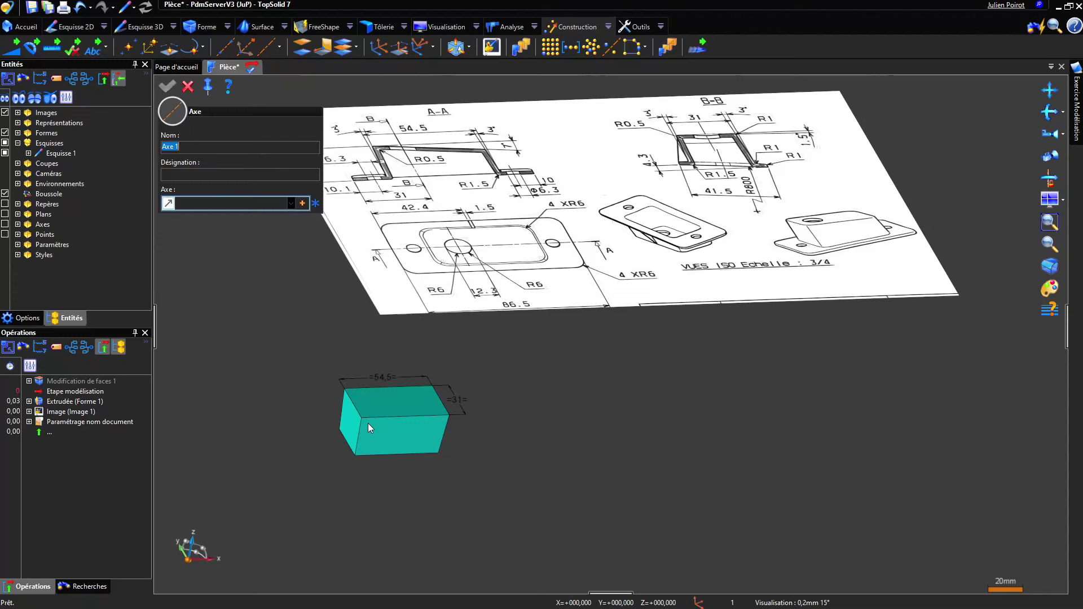
pyautogui.click(369, 432)
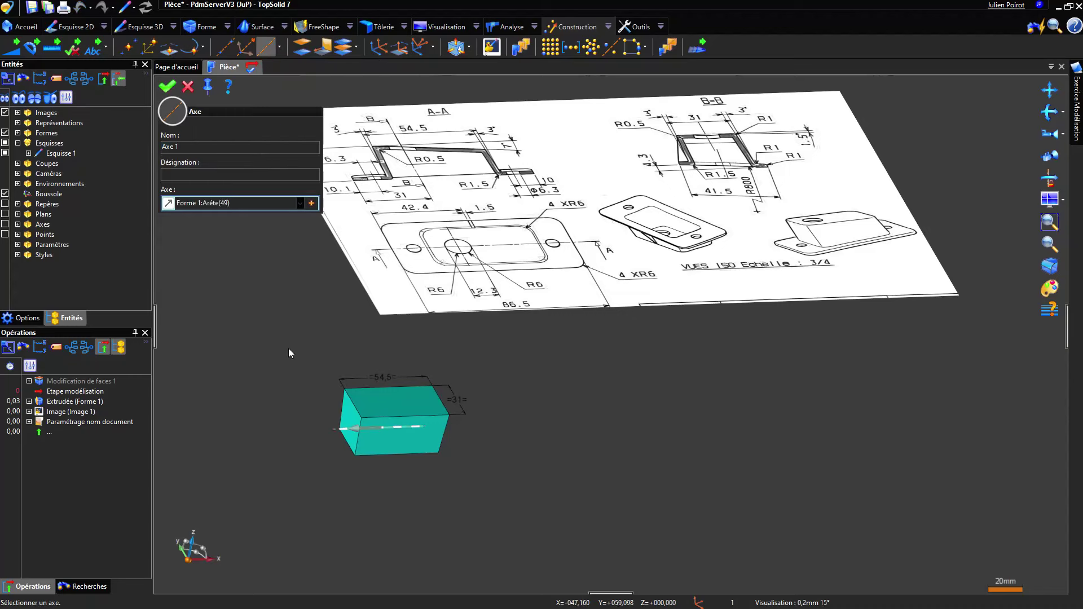
pyautogui.rightClick(249, 320)
pyautogui.click(265, 323)
pyautogui.press('Escape')
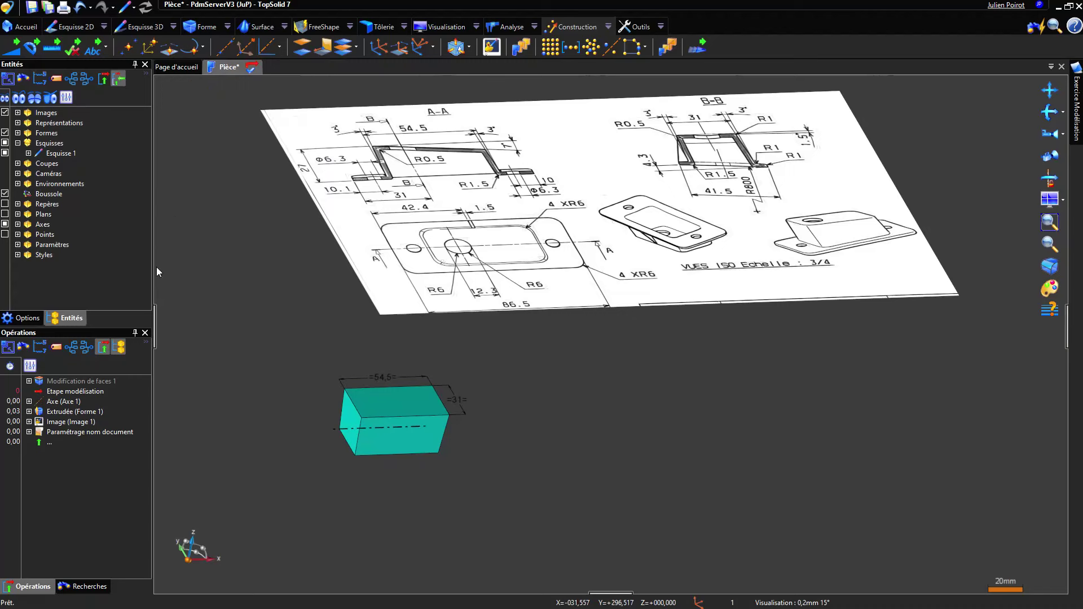
pyautogui.moveTo(71, 391); pyautogui.dragTo(74, 381)
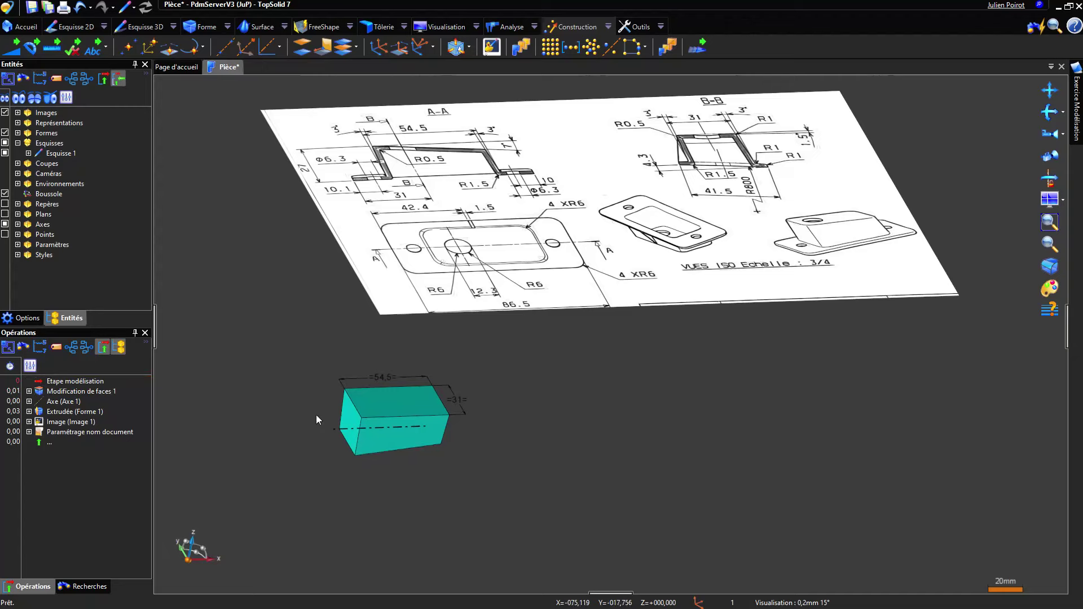
pyautogui.moveTo(346, 404); pyautogui.dragTo(345, 415, button='middle')
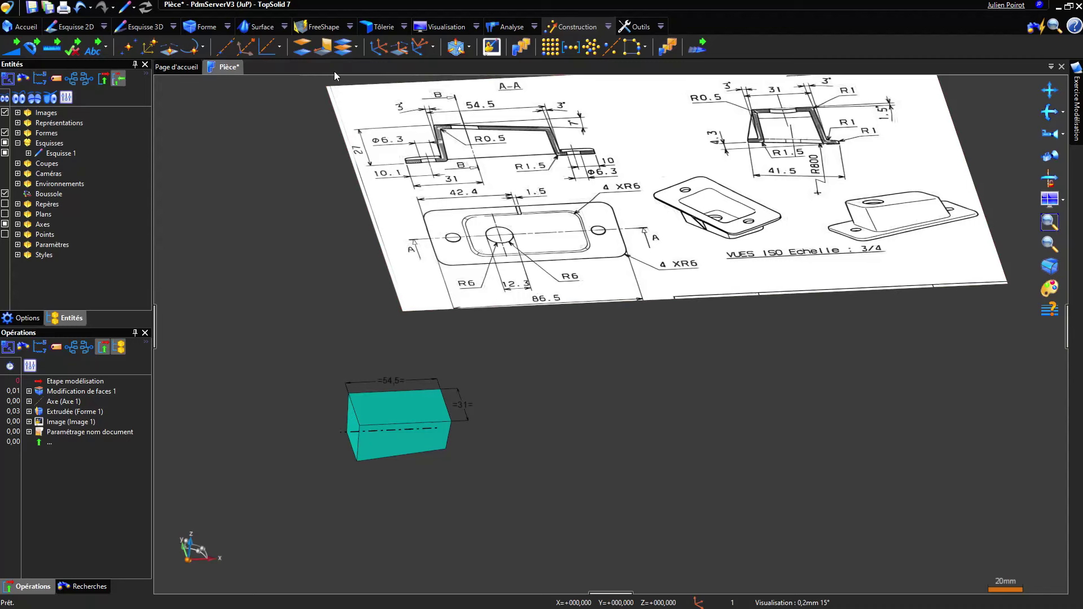
# Create a second face modification rotating the block's bottom face by 1.5° about Axe 1, and validate it
pyautogui.click(204, 27)
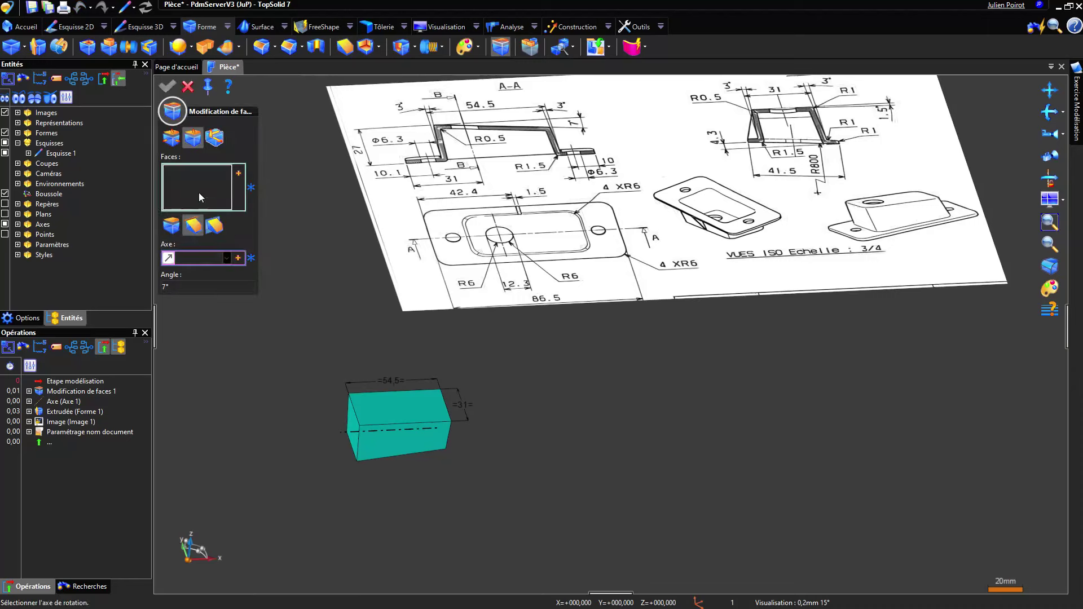
pyautogui.click(199, 192)
pyautogui.rightClick(381, 448)
pyautogui.click(382, 451)
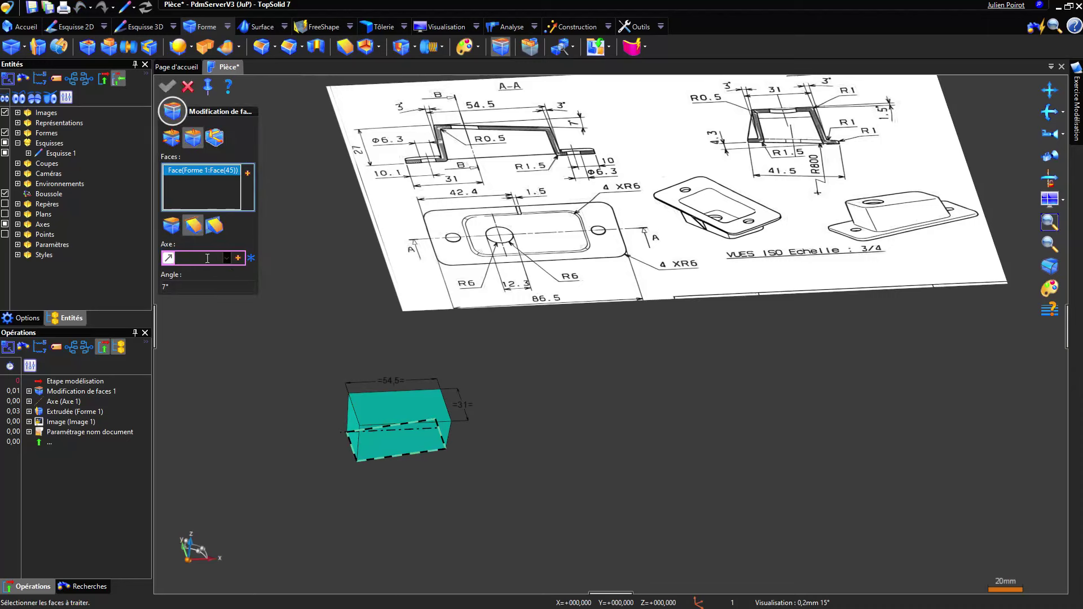
pyautogui.click(405, 430)
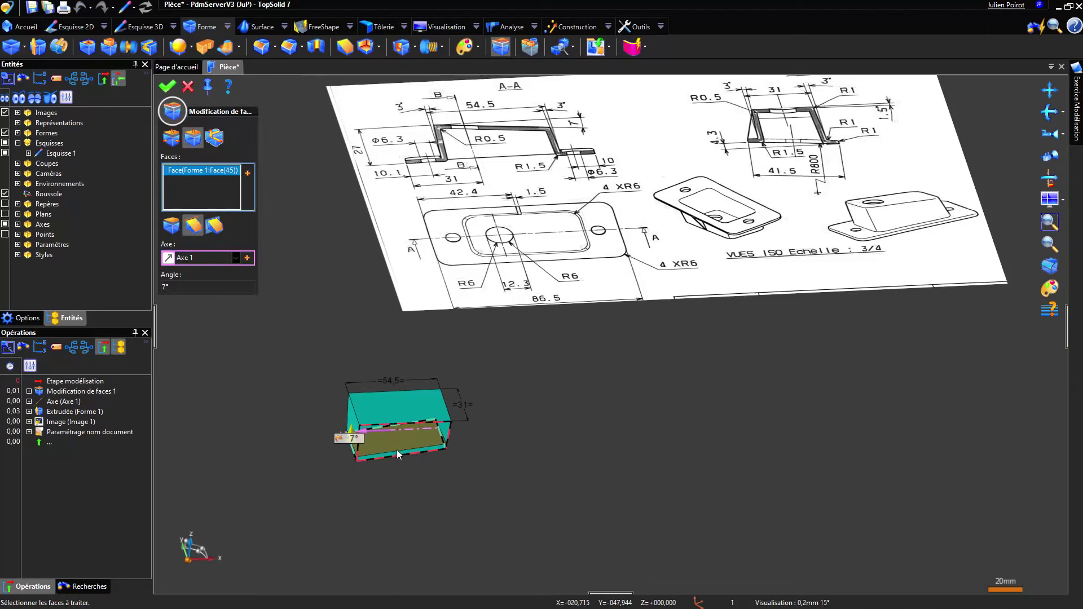
pyautogui.moveTo(374, 407)
pyautogui.mouseDown(button='middle')
pyautogui.moveTo(370, 399)
pyautogui.moveTo(384, 409)
pyautogui.mouseUp(button='middle')
pyautogui.click(224, 286)
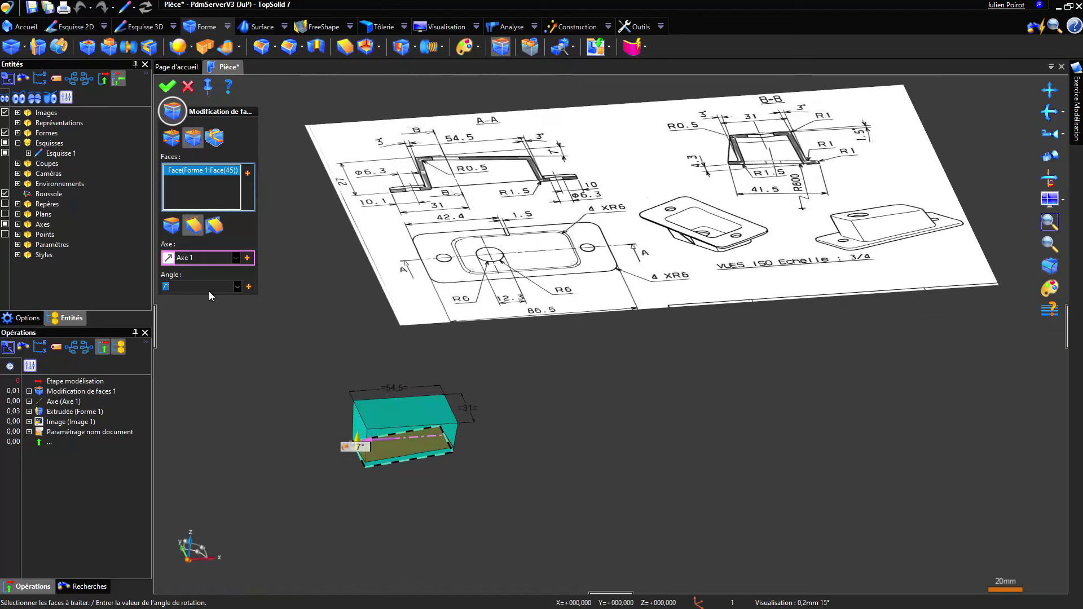
pyautogui.write('1,5')
pyautogui.rightClick(327, 335)
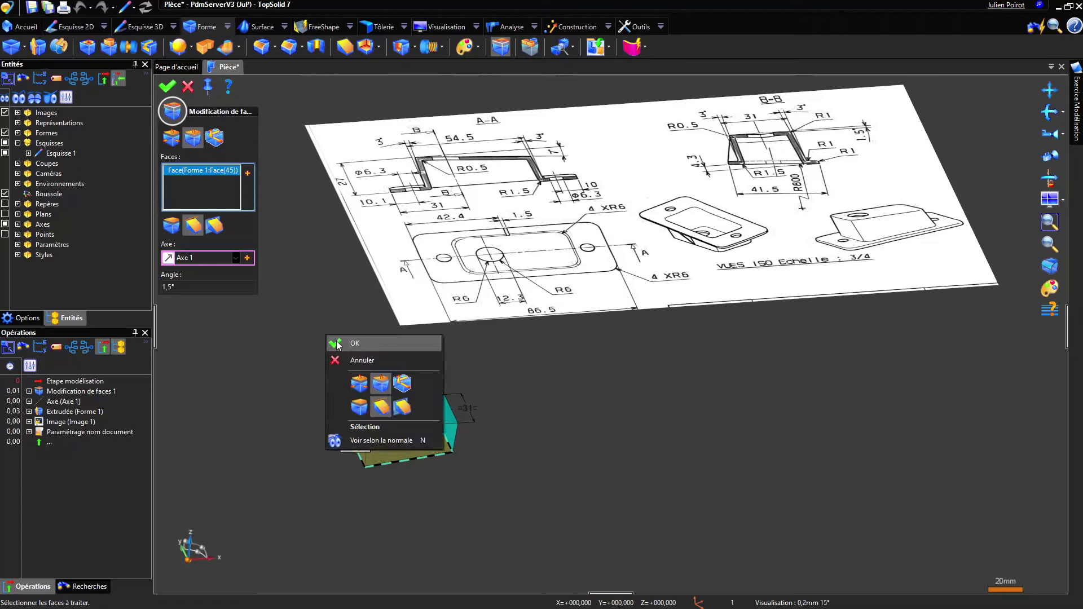
pyautogui.click(342, 343)
# Redefine Axe 1 on the block's front lower long edge and validate the change
pyautogui.scroll(-3, 402, 306)
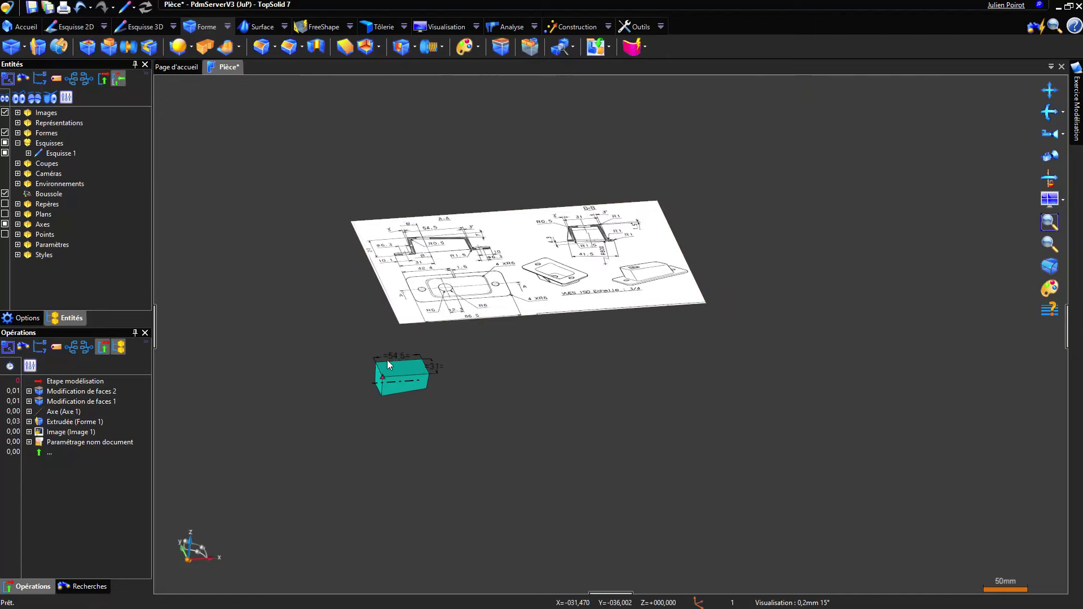
pyautogui.moveTo(387, 360)
pyautogui.mouseDown(button='middle')
pyautogui.moveTo(387, 442)
pyautogui.moveTo(378, 438)
pyautogui.moveTo(402, 370)
pyautogui.moveTo(440, 336)
pyautogui.moveTo(440, 406)
pyautogui.mouseUp(button='middle')
pyautogui.scroll(-1, 421, 344)
pyautogui.moveTo(418, 346); pyautogui.dragTo(427, 313, button='middle')
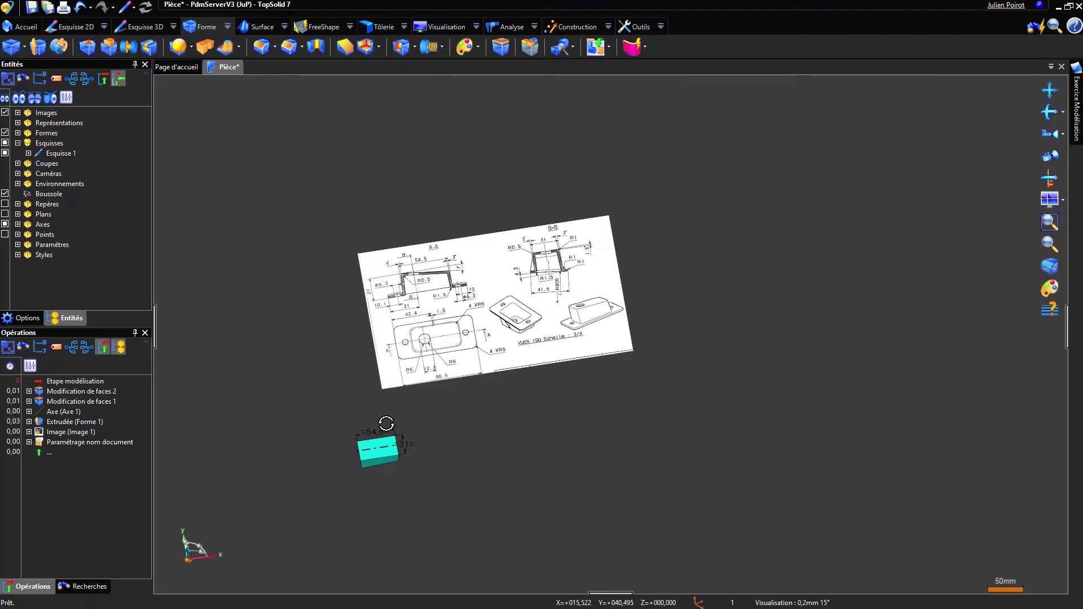
pyautogui.moveTo(386, 423)
pyautogui.mouseDown(button='middle')
pyautogui.moveTo(434, 418)
pyautogui.moveTo(389, 406)
pyautogui.mouseUp(button='middle')
pyautogui.scroll(1, 389, 405)
pyautogui.doubleClick(70, 415)
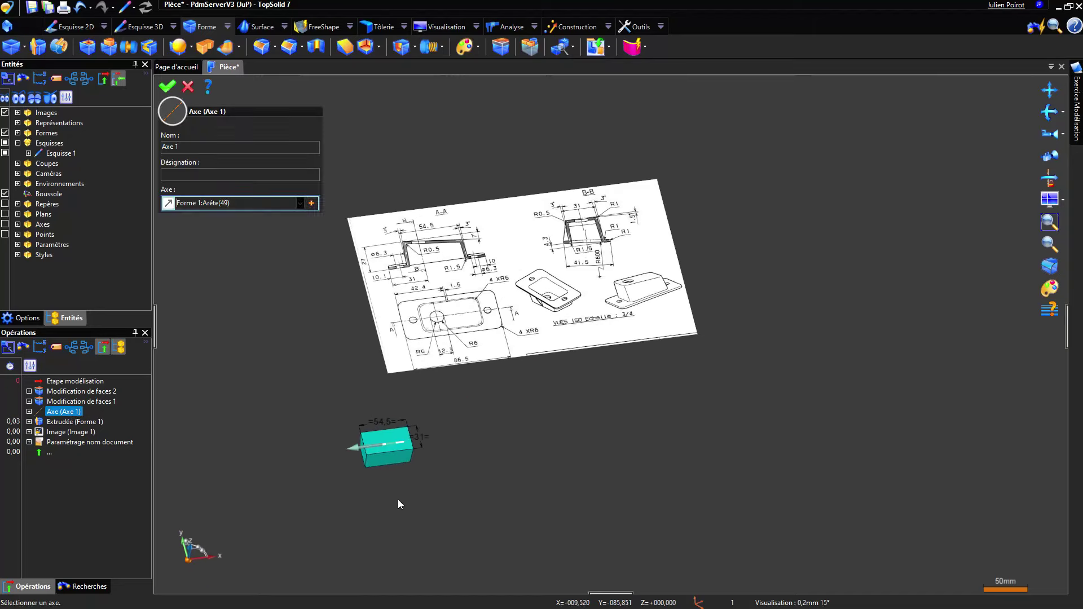
pyautogui.scroll(4, 390, 472)
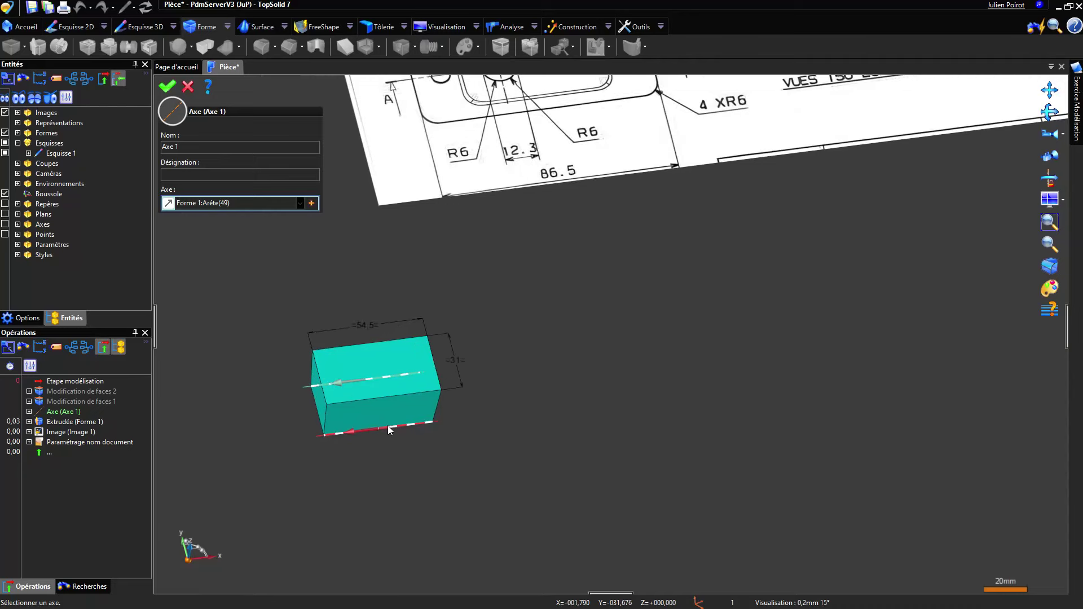
pyautogui.click(387, 425)
pyautogui.scroll(-2, 387, 425)
pyautogui.rightClick(305, 360)
pyautogui.click(319, 370)
# Edit the second face modification to use Axe 1 as rotation axis with a value of 1.5
pyautogui.moveTo(383, 455); pyautogui.dragTo(351, 448, button='middle')
pyautogui.doubleClick(66, 393)
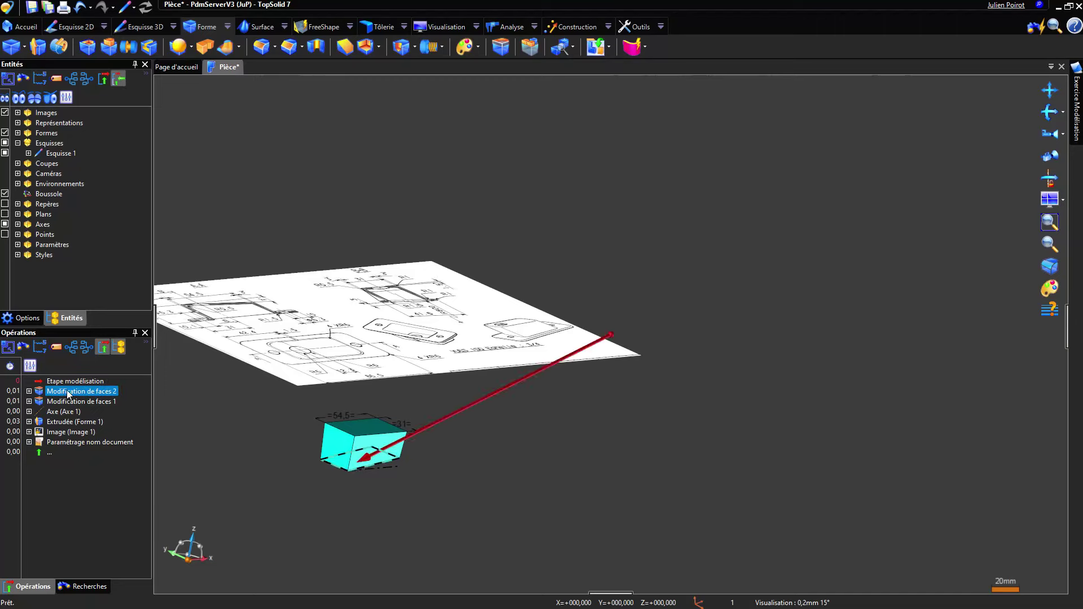
pyautogui.scroll(3, 340, 468)
pyautogui.scroll(3, 339, 469)
pyautogui.moveTo(390, 427); pyautogui.dragTo(423, 413, button='middle')
pyautogui.click(210, 261)
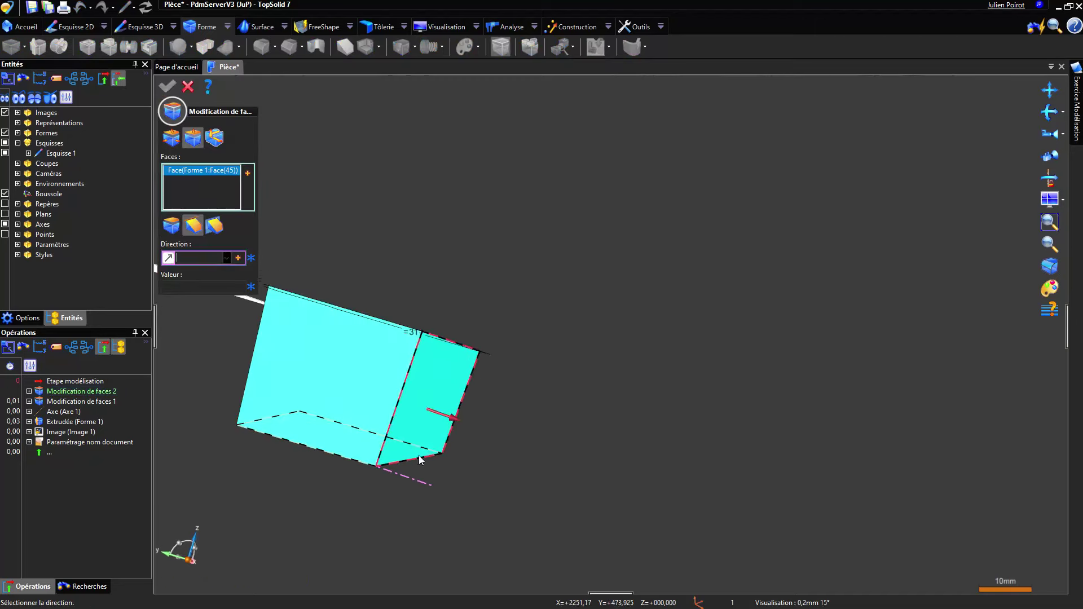
pyautogui.click(397, 476)
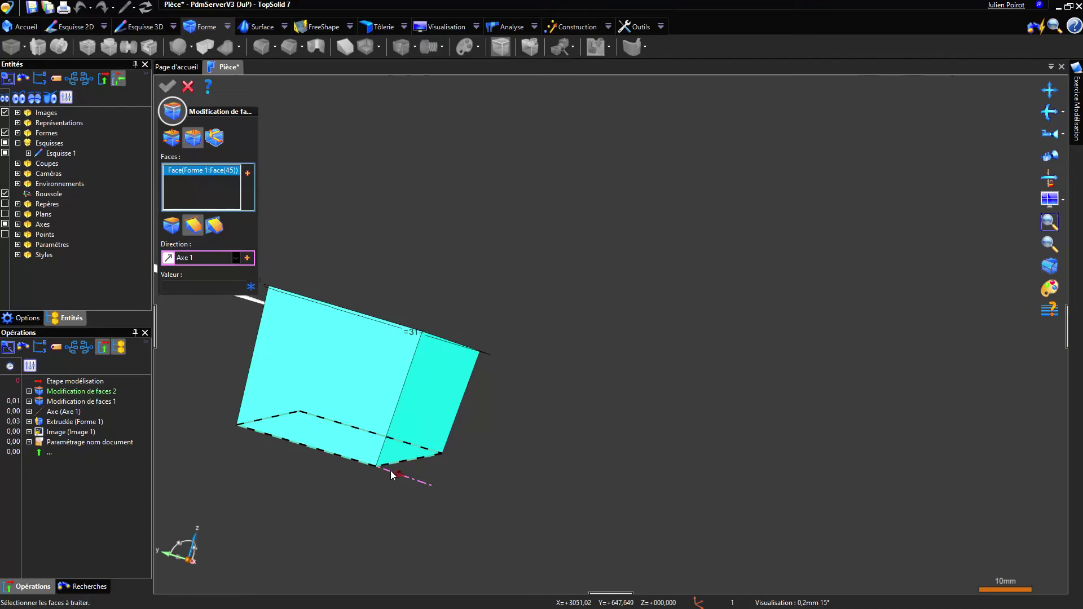
pyautogui.click(198, 287)
pyautogui.write('1,5')
pyautogui.press('Return')
pyautogui.scroll(4, 248, 434)
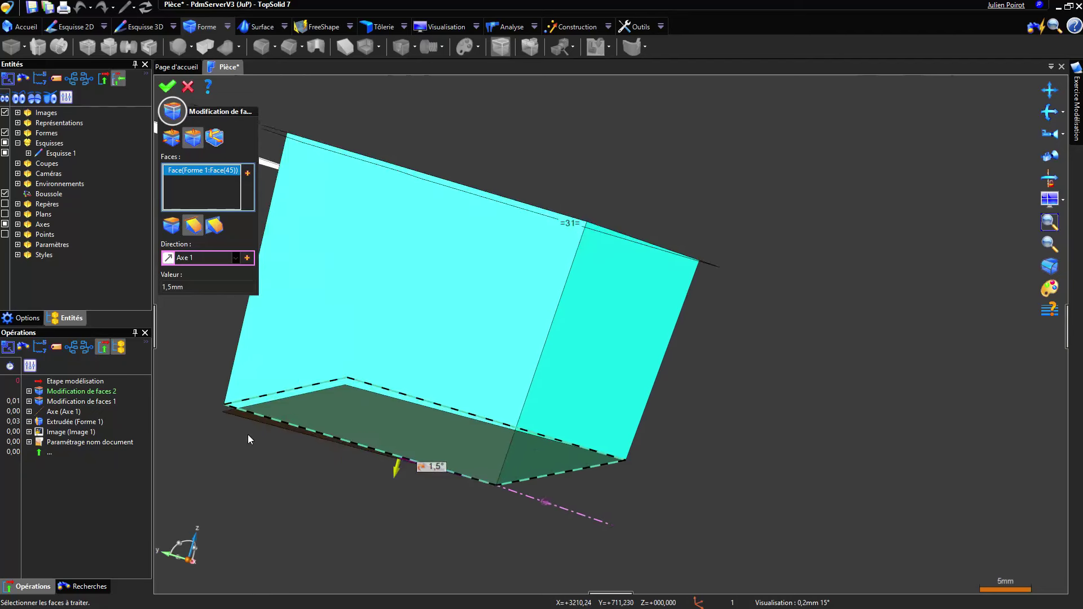
# Reverse the rotation axis to -Axe 1 and validate the face modification
pyautogui.click(167, 257)
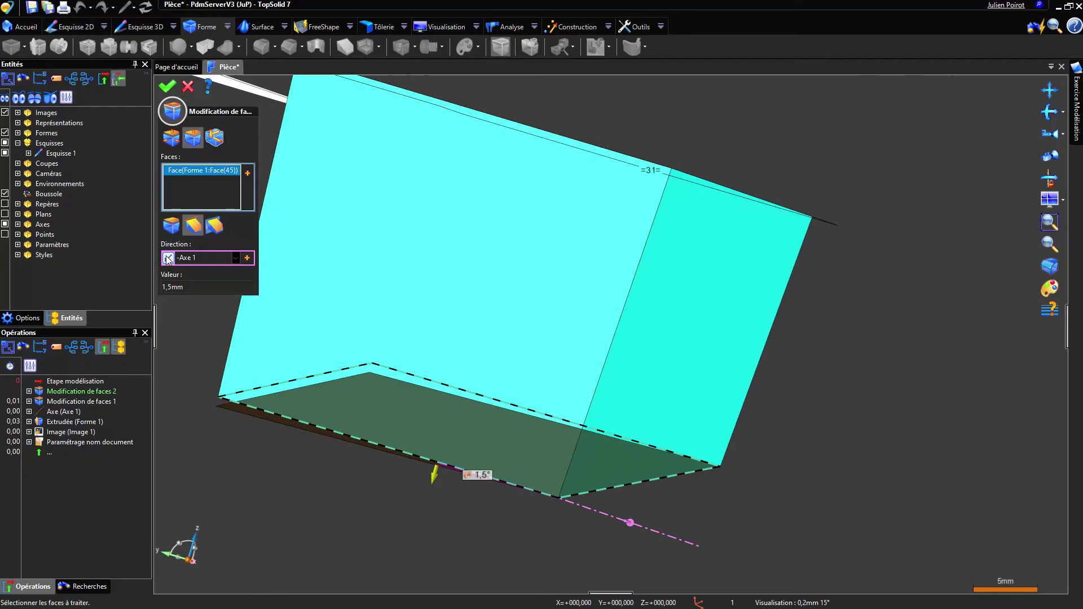
pyautogui.click(168, 259)
pyautogui.click(169, 258)
pyautogui.moveTo(319, 250); pyautogui.dragTo(432, 398, button='middle')
pyautogui.click(433, 398)
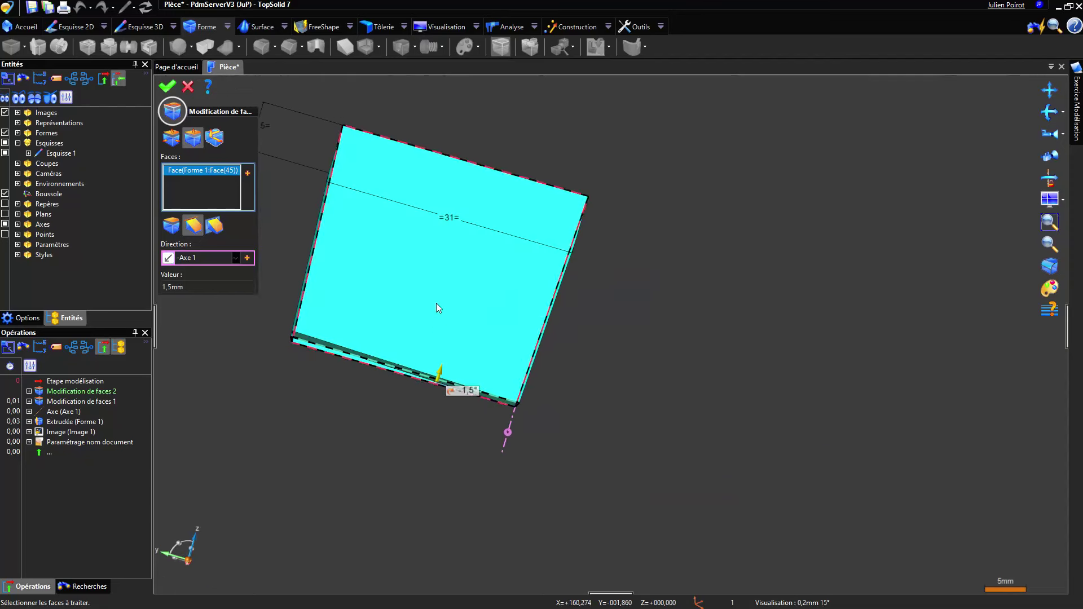
pyautogui.moveTo(436, 303); pyautogui.dragTo(324, 268, button='middle')
pyautogui.scroll(-4, 324, 269)
pyautogui.rightClick(324, 268)
pyautogui.click(326, 270)
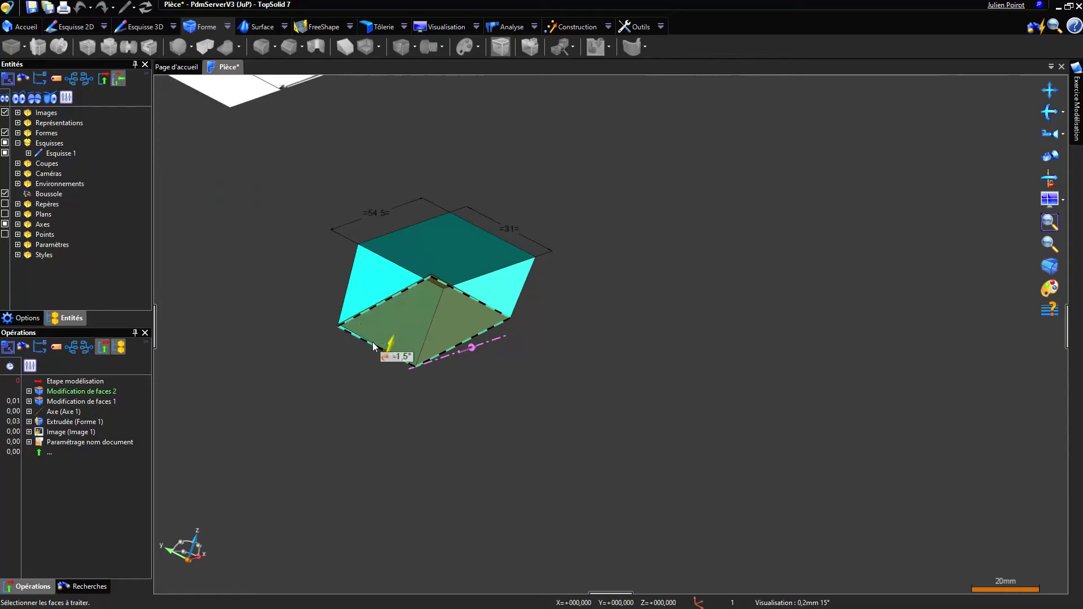
# Compare the block with the drawing, examining its section views, angles and wall thickness
pyautogui.scroll(-3, 467, 283)
pyautogui.moveTo(459, 284)
pyautogui.mouseDown(button='middle')
pyautogui.moveTo(425, 312)
pyautogui.moveTo(477, 282)
pyautogui.mouseUp(button='middle')
pyautogui.scroll(-2, 485, 237)
pyautogui.moveTo(492, 209)
pyautogui.mouseDown(button='middle')
pyautogui.moveTo(452, 410)
pyautogui.moveTo(409, 446)
pyautogui.moveTo(563, 438)
pyautogui.moveTo(452, 408)
pyautogui.mouseUp(button='middle')
pyautogui.scroll(-1, 450, 383)
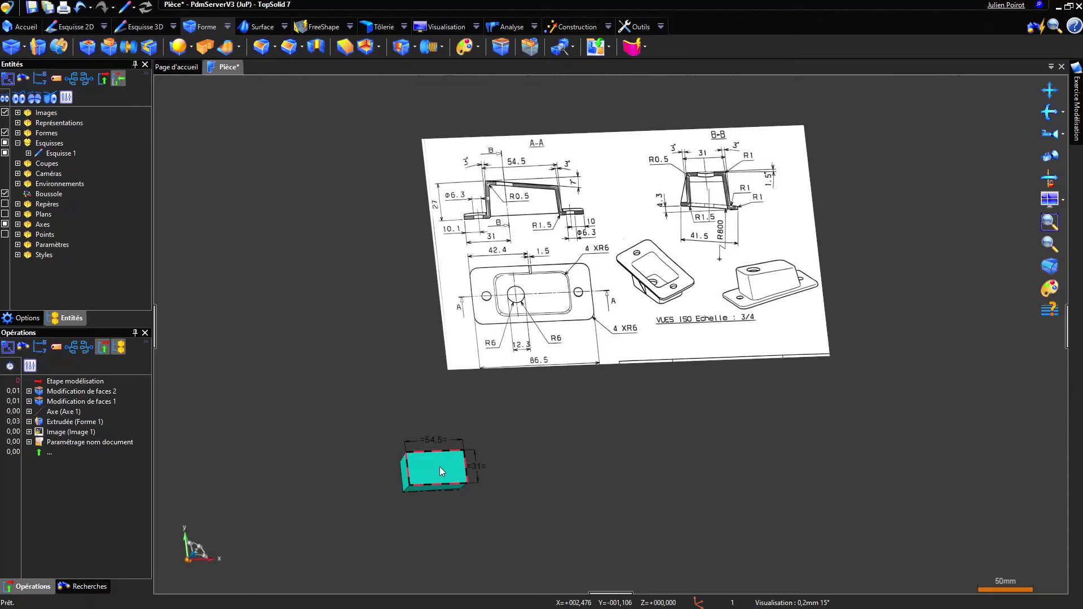
pyautogui.scroll(2, 444, 488)
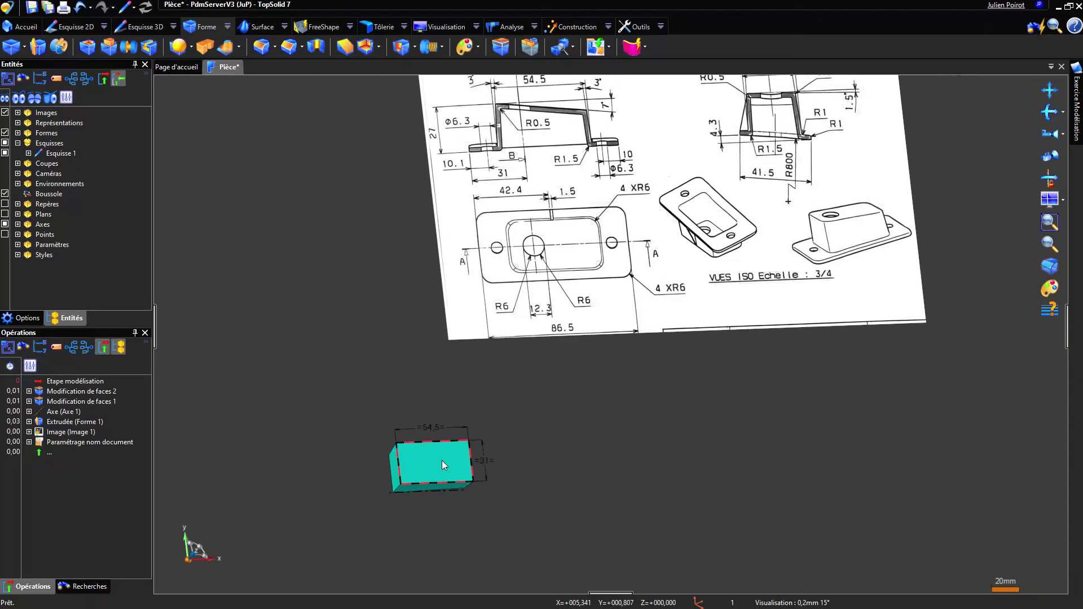
pyautogui.moveTo(514, 233); pyautogui.dragTo(469, 303, button='right')
pyautogui.rightClick(469, 302)
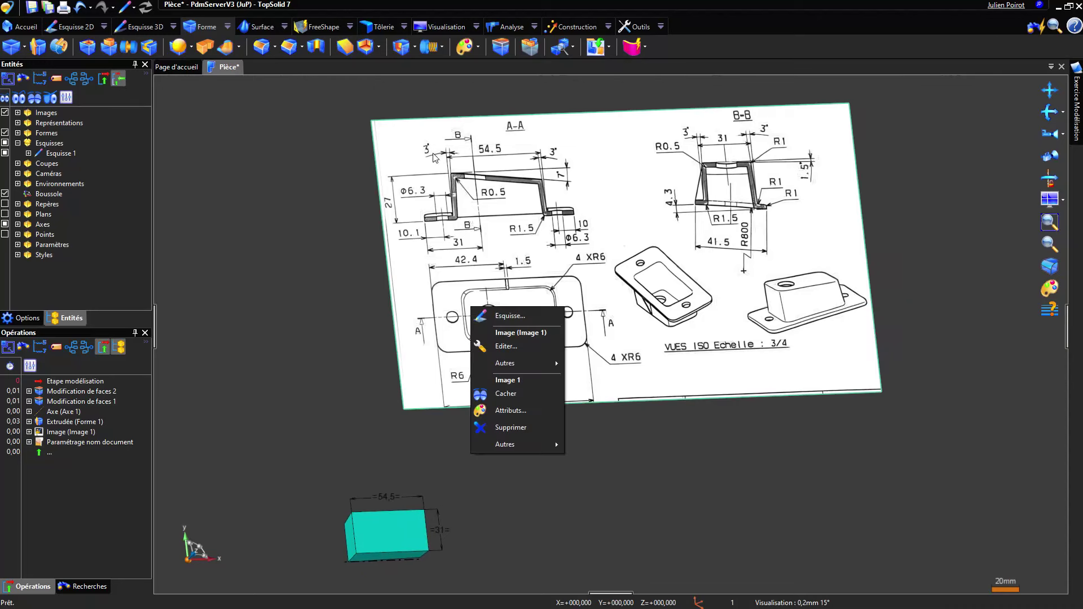
pyautogui.moveTo(408, 208); pyautogui.dragTo(386, 211, button='right')
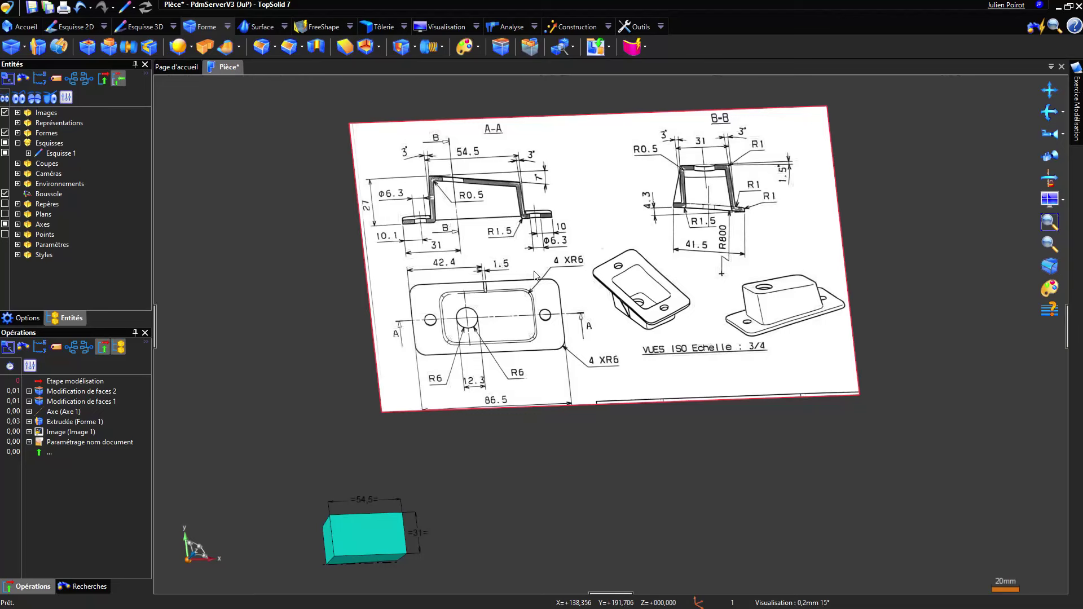
pyautogui.moveTo(512, 276); pyautogui.dragTo(505, 293, button='middle')
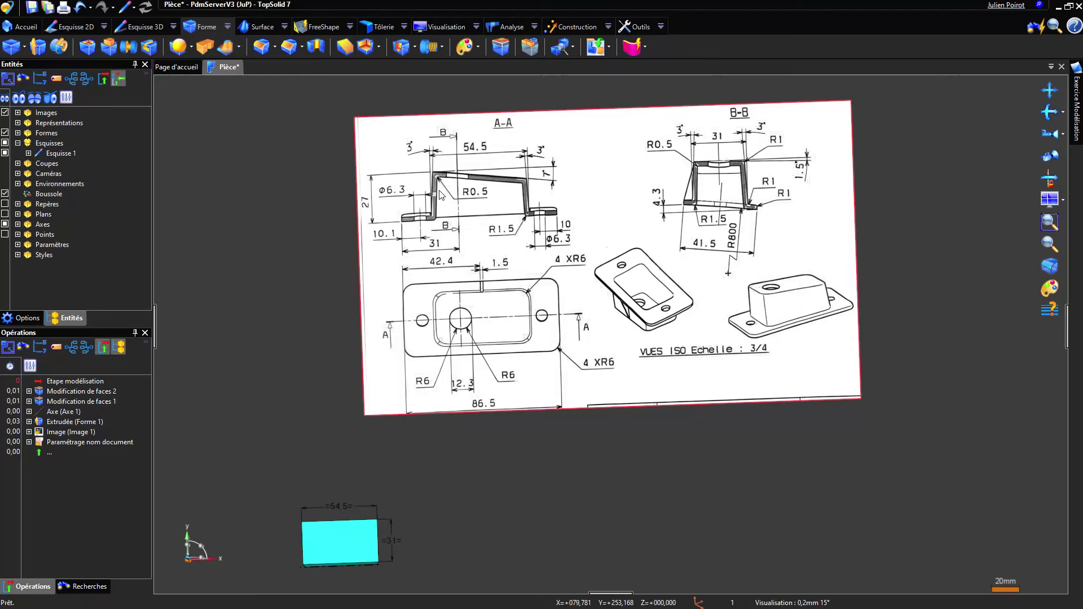
pyautogui.moveTo(437, 242); pyautogui.dragTo(484, 199, button='middle')
# Start hollowing the block with a 2.5 mm thickness, choosing the flat face opposite the inclined one for removal
pyautogui.moveTo(394, 486); pyautogui.dragTo(416, 392, button='middle')
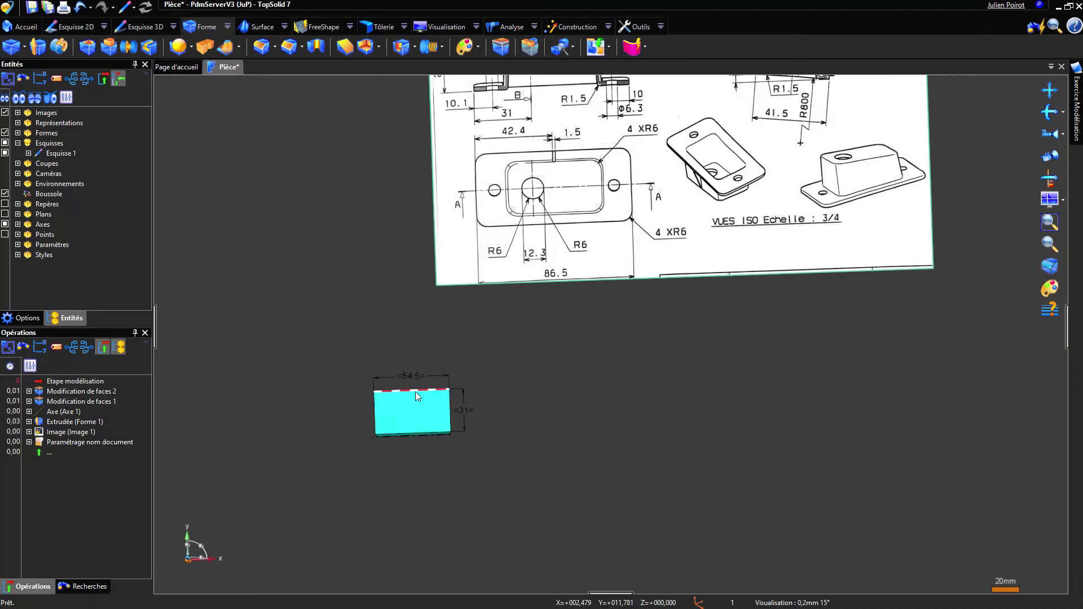
pyautogui.rightClick(405, 422)
pyautogui.click(342, 401)
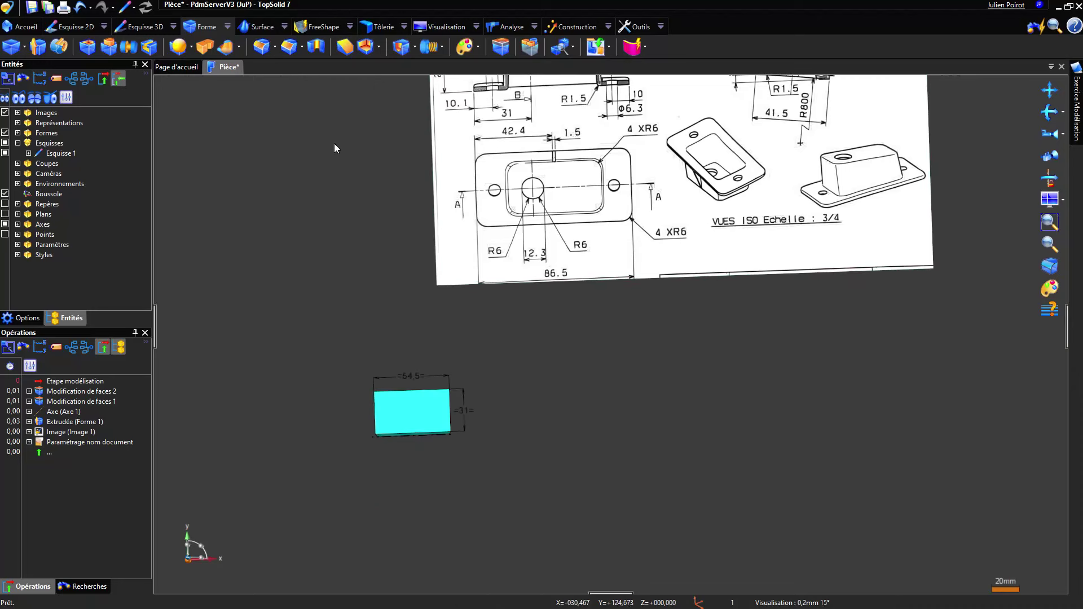
pyautogui.click(366, 45)
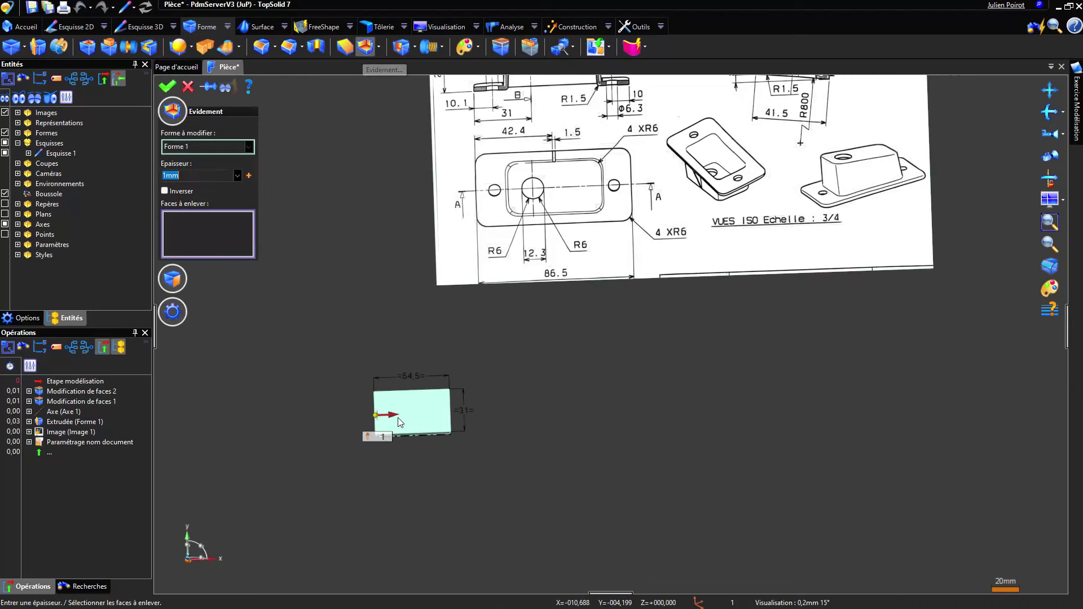
pyautogui.moveTo(395, 442)
pyautogui.mouseDown(button='middle')
pyautogui.moveTo(367, 373)
pyautogui.moveTo(426, 351)
pyautogui.mouseUp(button='middle')
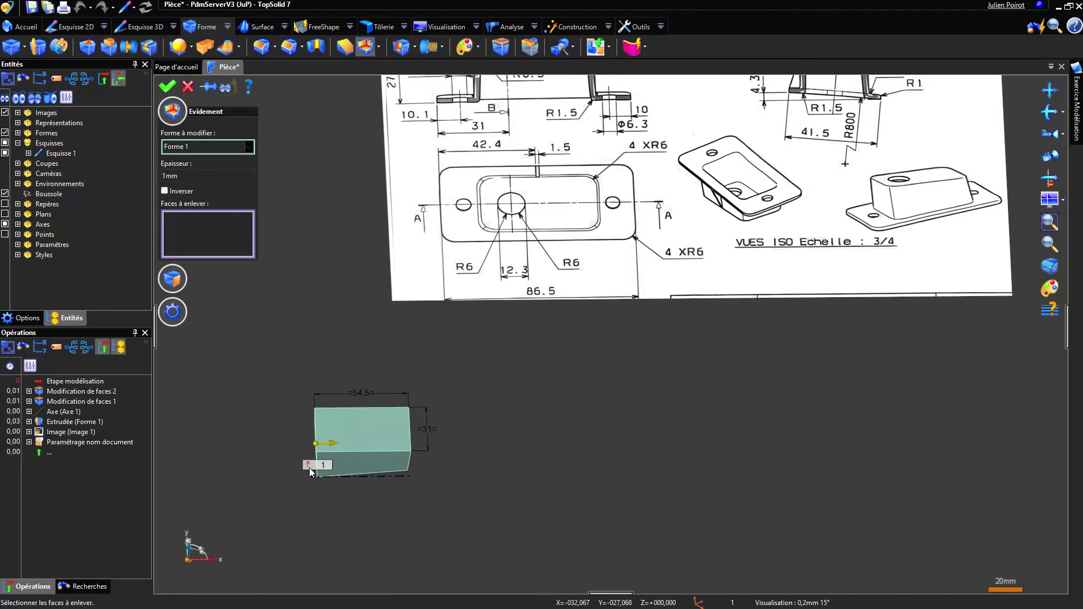
pyautogui.click(325, 469)
pyautogui.write('2')
pyautogui.press('Return')
pyautogui.click(379, 437)
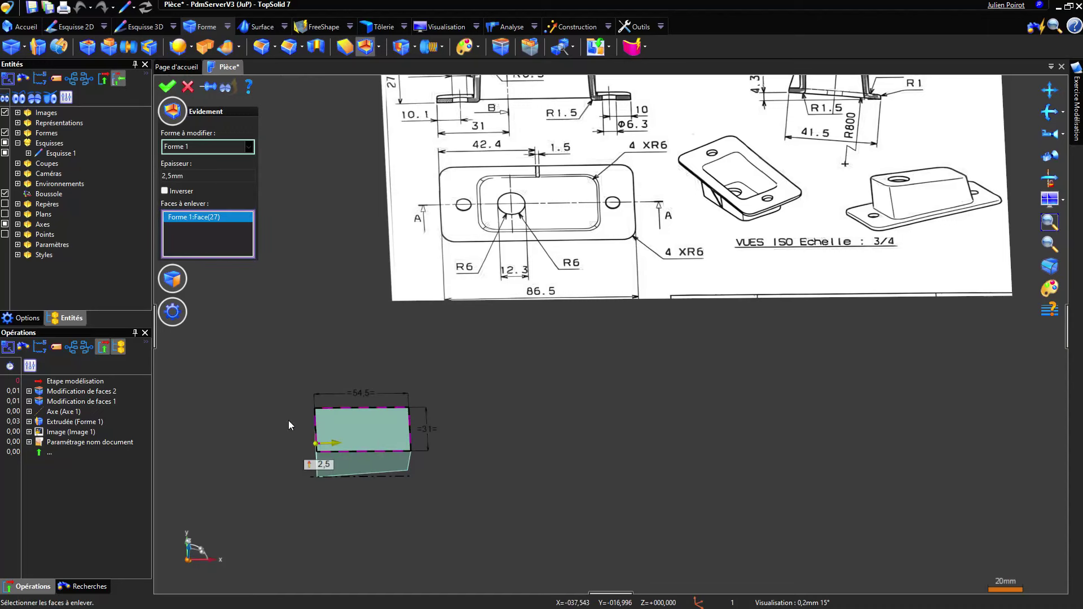
# Preview the hollowed block and validate the hollowing
pyautogui.click(226, 85)
pyautogui.scroll(3, 299, 449)
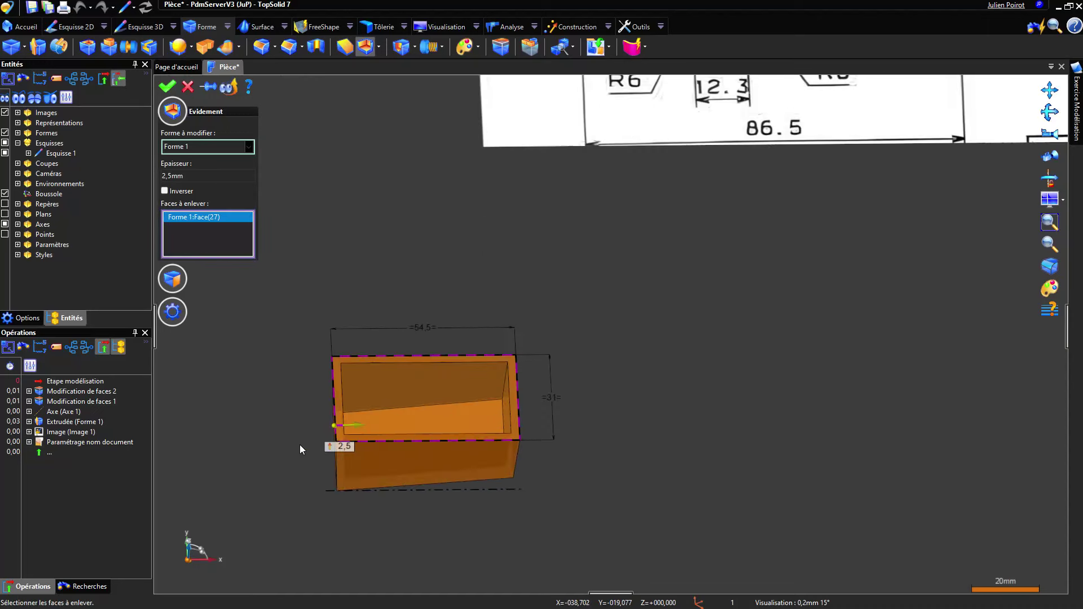
pyautogui.scroll(-3, 300, 435)
pyautogui.rightClick(326, 387)
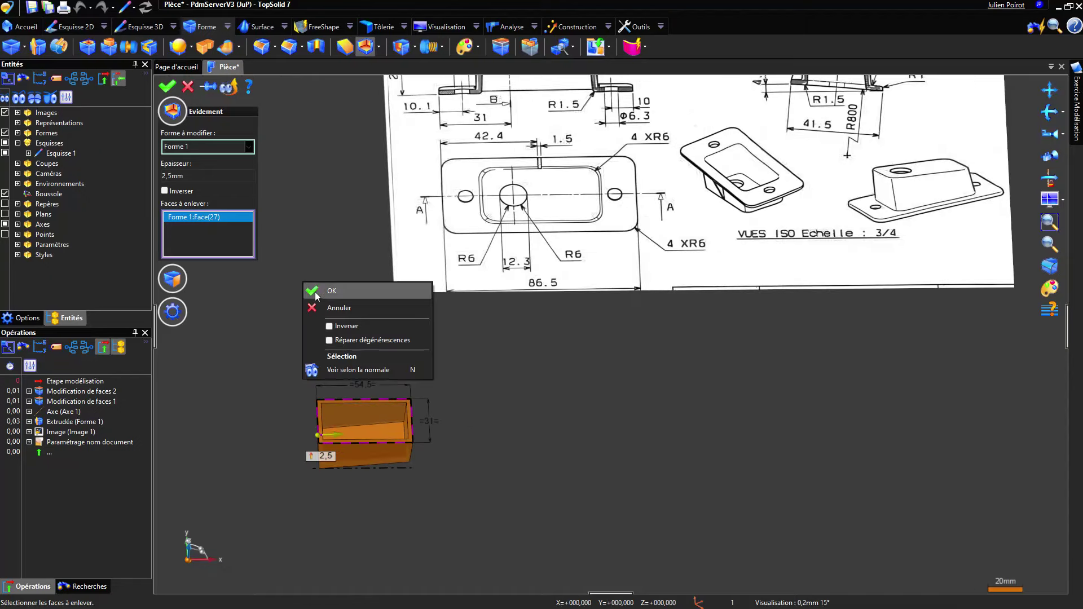
pyautogui.click(321, 289)
# Create a sketch on the reversed absolute YZ plane, with the absolute origin point and the absolute Z axis as vertical direction
pyautogui.moveTo(356, 447)
pyautogui.mouseDown(button='middle')
pyautogui.moveTo(435, 452)
pyautogui.moveTo(351, 444)
pyautogui.mouseUp(button='middle')
pyautogui.moveTo(405, 298); pyautogui.dragTo(384, 379, button='middle')
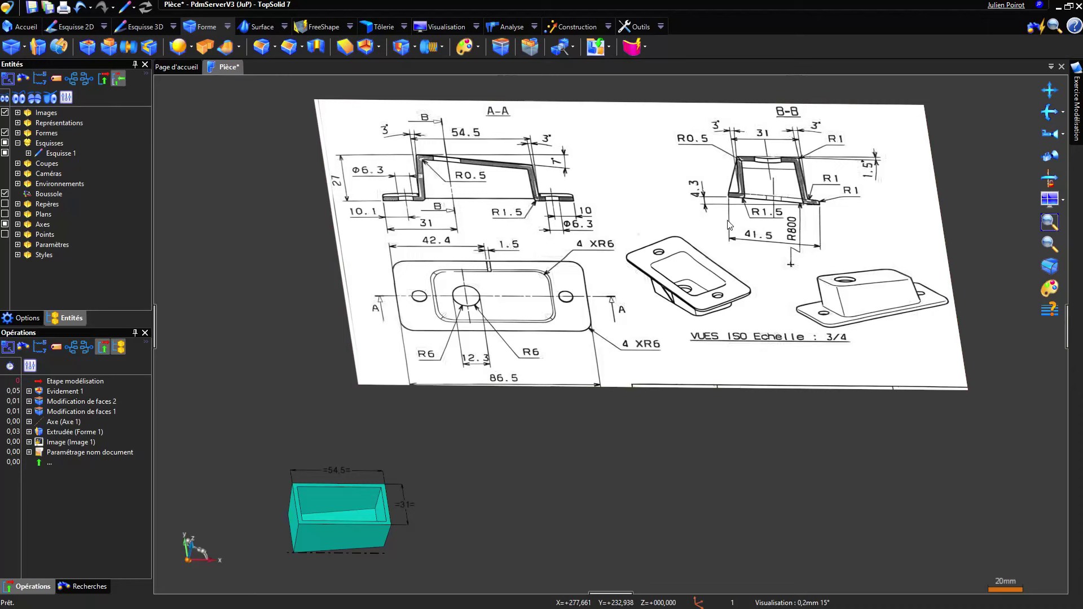
pyautogui.moveTo(547, 434); pyautogui.dragTo(588, 376, button='middle')
pyautogui.rightClick(316, 329)
pyautogui.click(329, 332)
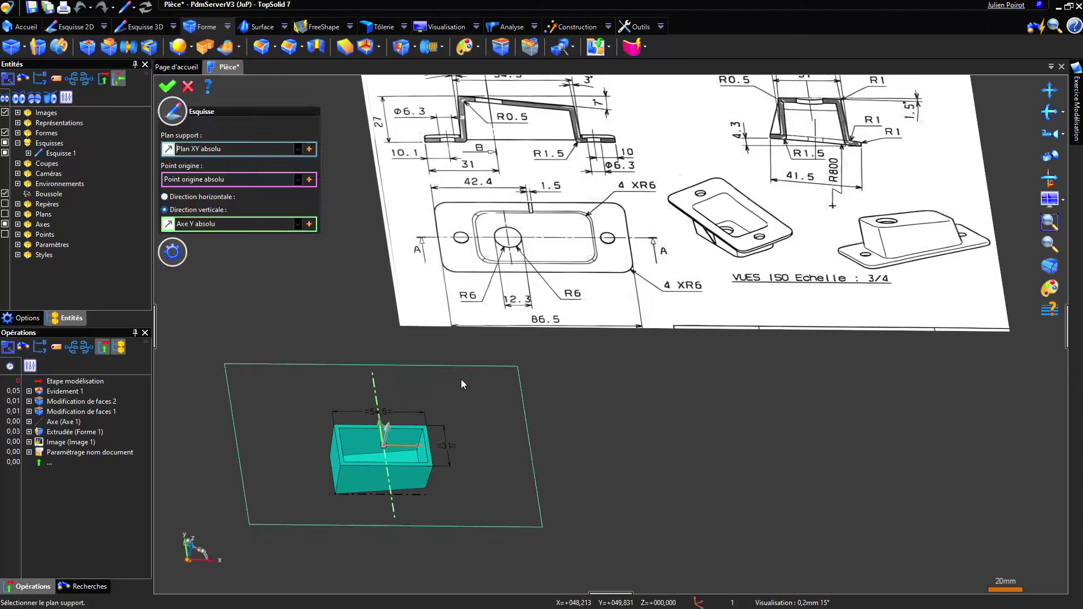
pyautogui.click(292, 149)
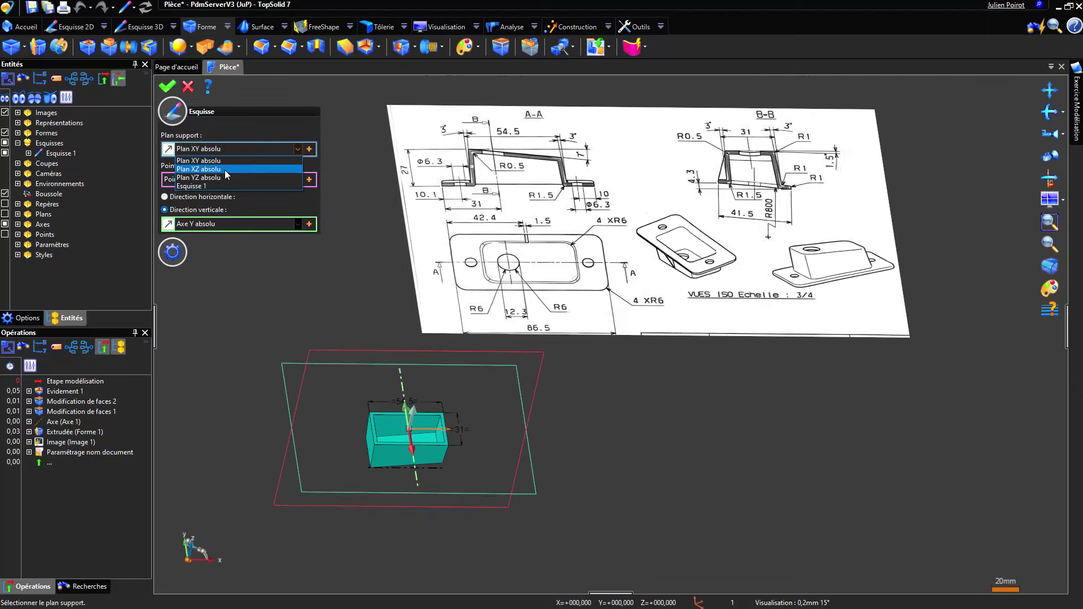
pyautogui.click(221, 178)
pyautogui.click(168, 150)
pyautogui.rightClick(325, 272)
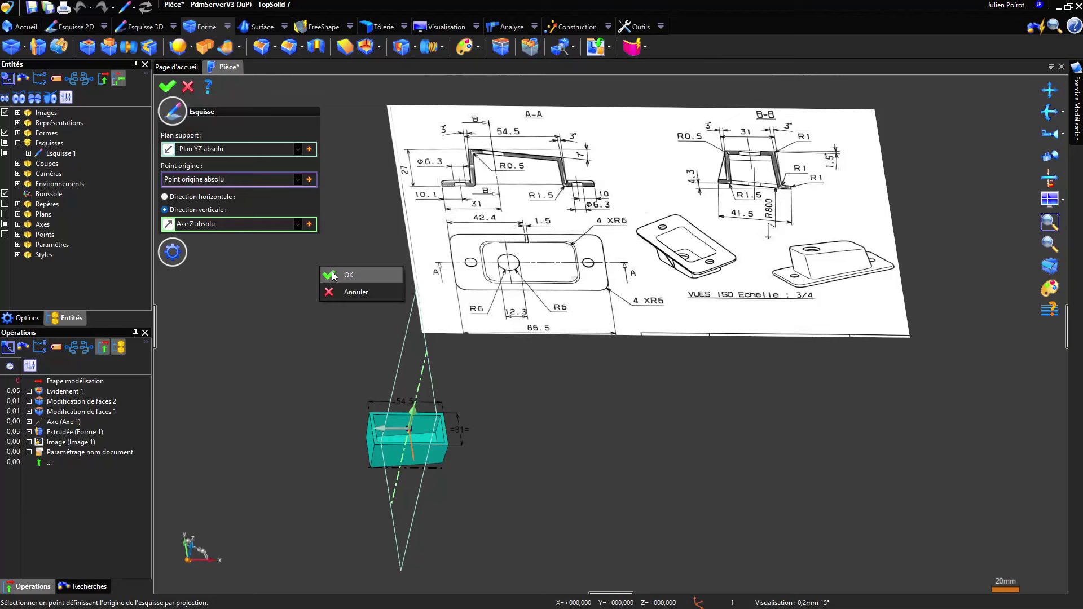
pyautogui.click(332, 276)
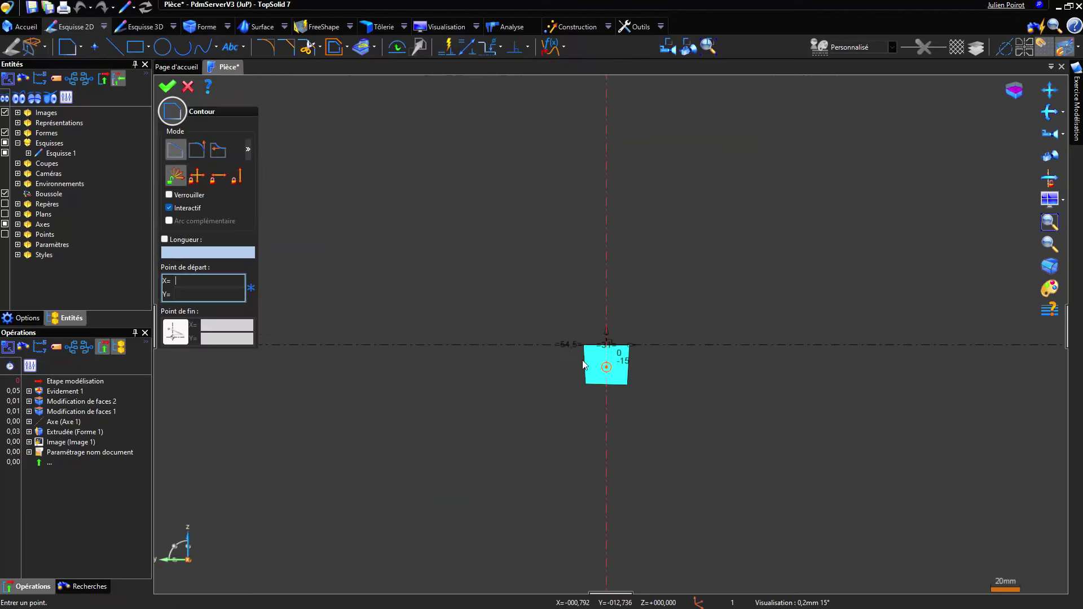
# Reverse the new sketch's vertical direction along the absolute Z axis and validate its positioning
pyautogui.click(35, 49)
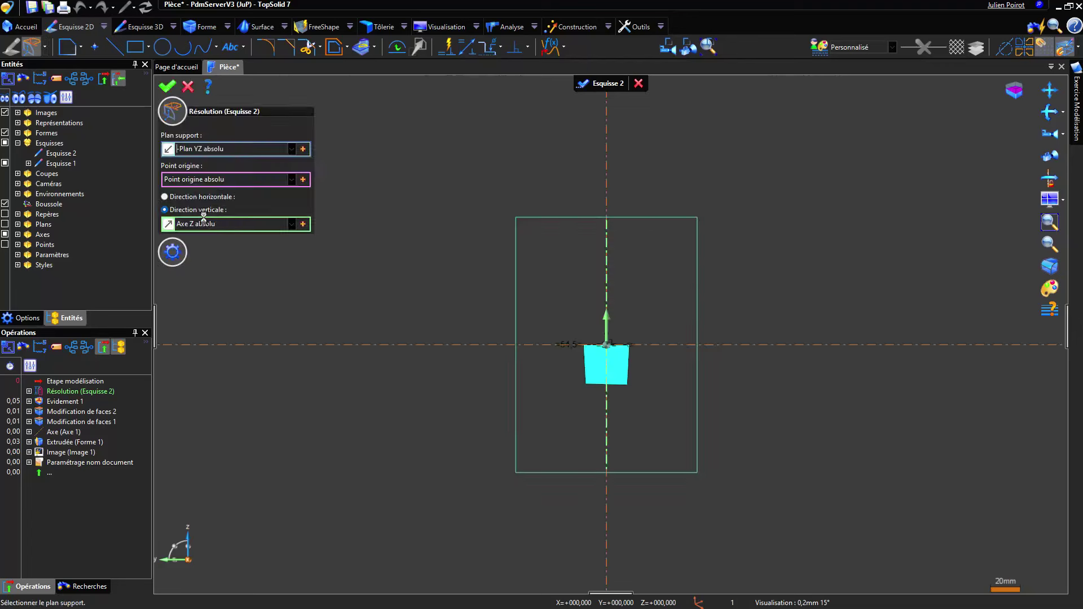
pyautogui.click(169, 224)
pyautogui.rightClick(430, 181)
pyautogui.click(437, 187)
pyautogui.scroll(3, 647, 290)
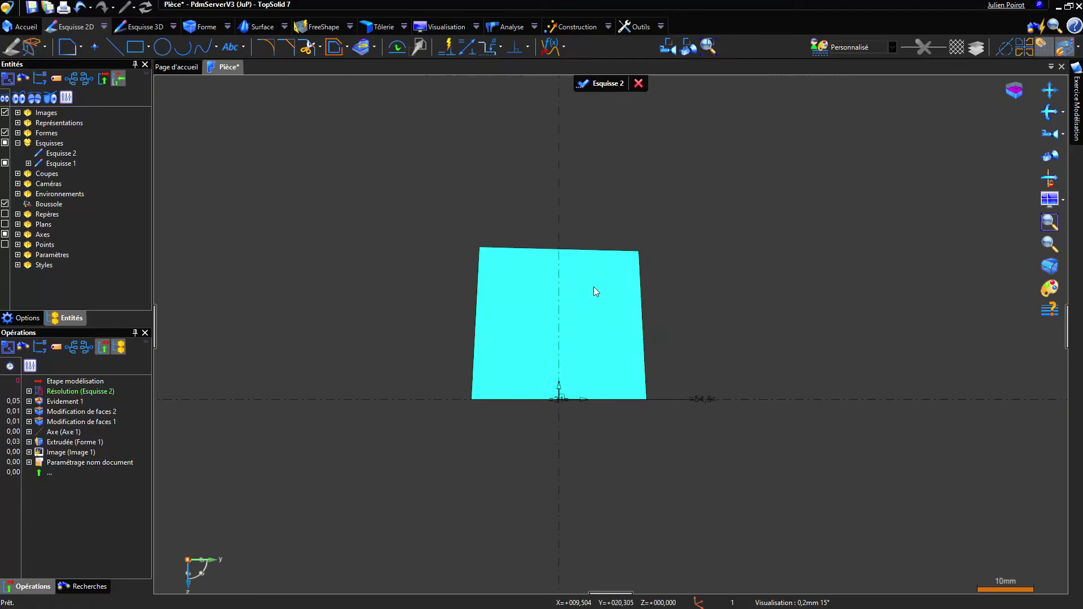
# Sketch a line about 53 mm long, sloping down at about 14° across the block's lower edge near the origin
pyautogui.scroll(-5, 564, 384)
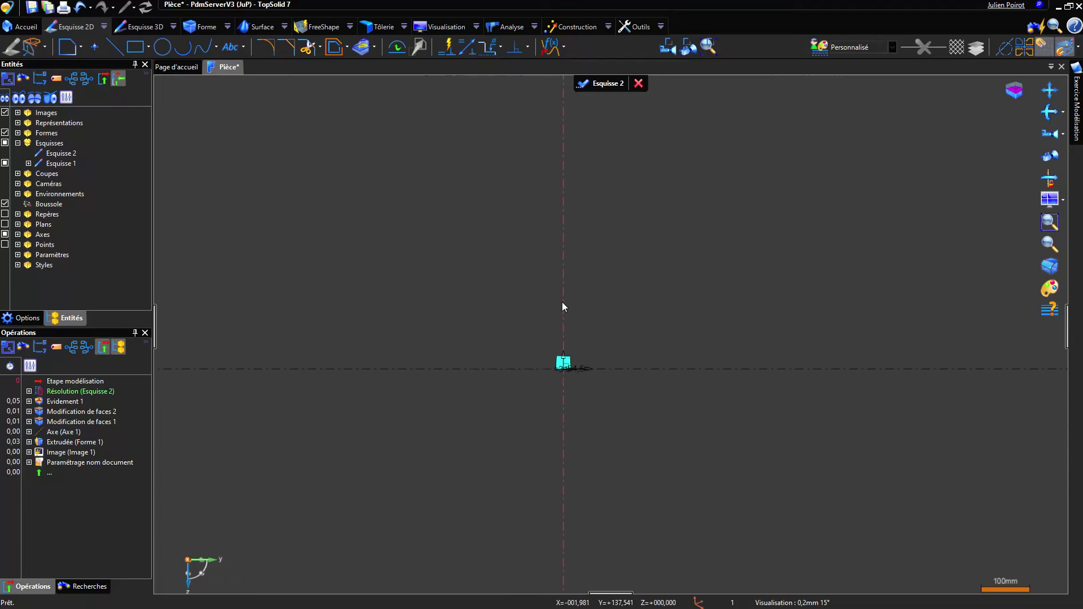
pyautogui.scroll(4, 570, 417)
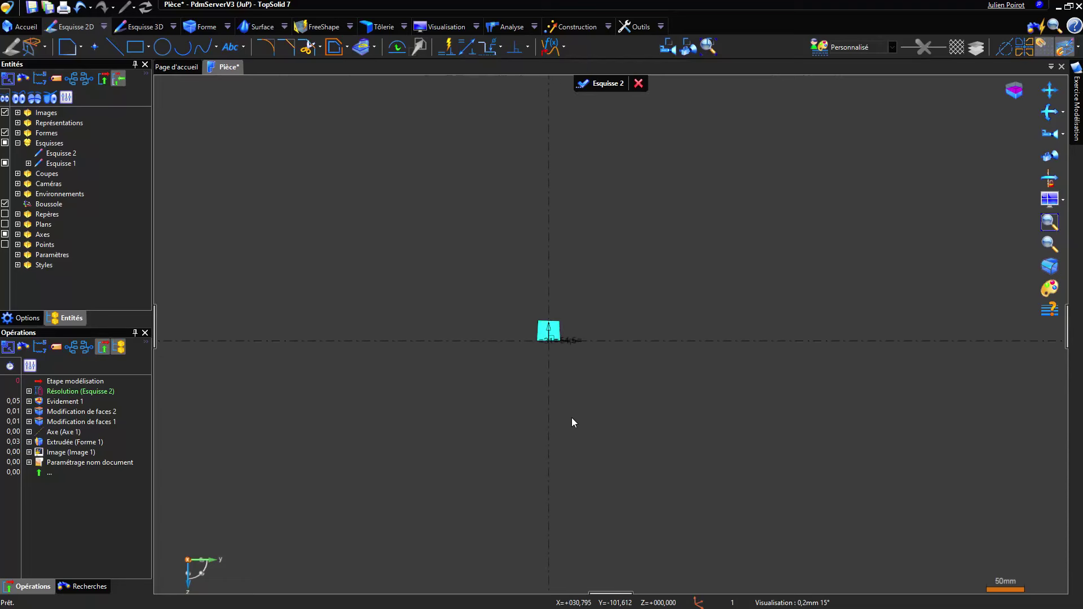
pyautogui.scroll(2, 548, 282)
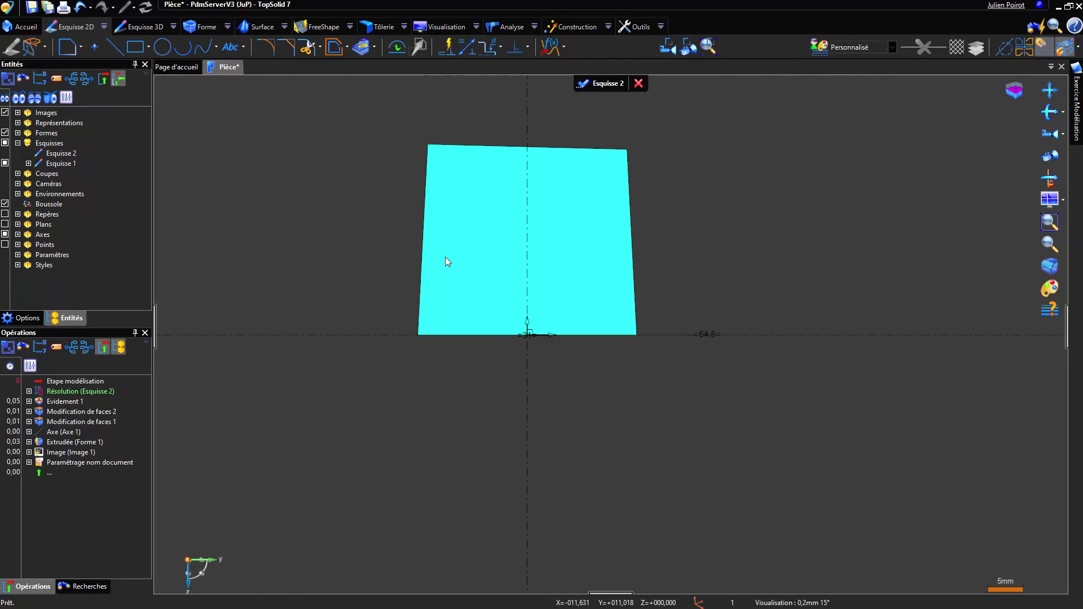
pyautogui.rightClick(343, 267)
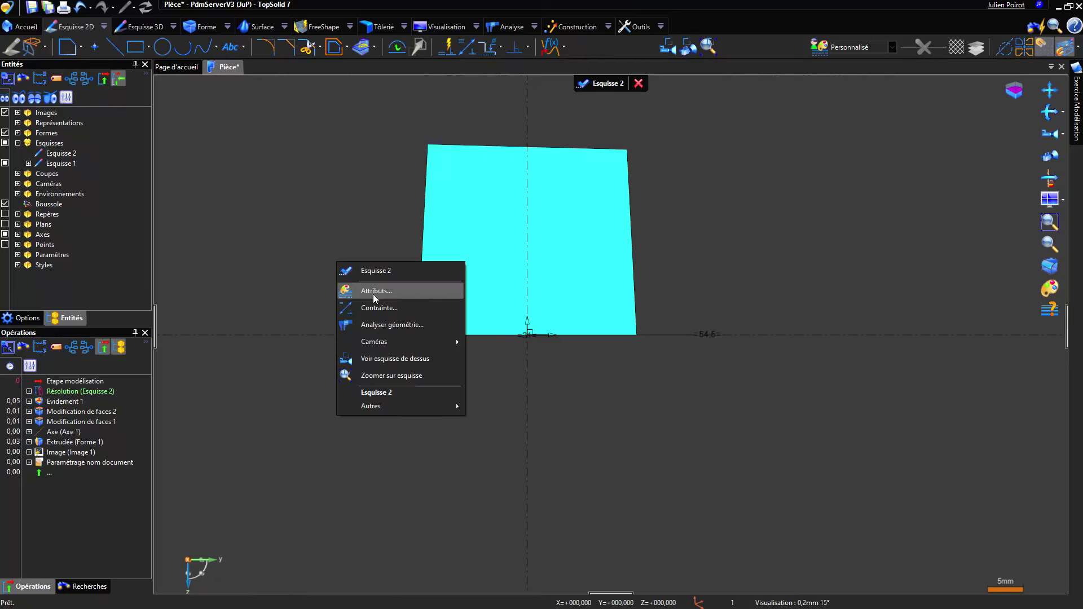
pyautogui.click(124, 47)
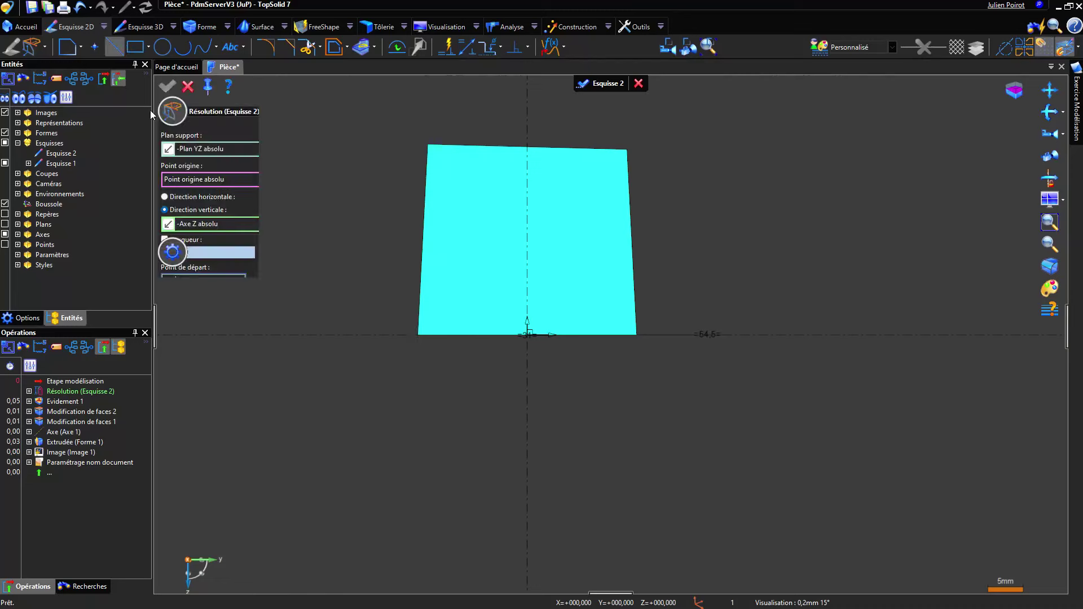
pyautogui.click(322, 279)
pyautogui.click(680, 368)
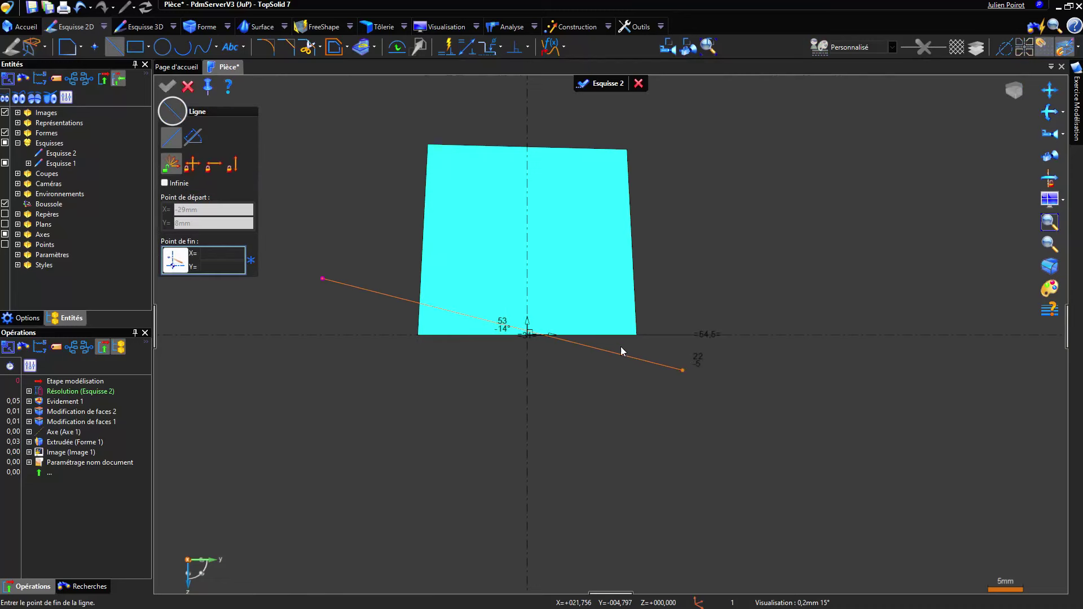
pyautogui.press('Escape')
# Add a point on the sloping line and make it coincide with the sketch origin
pyautogui.rightClick(587, 347)
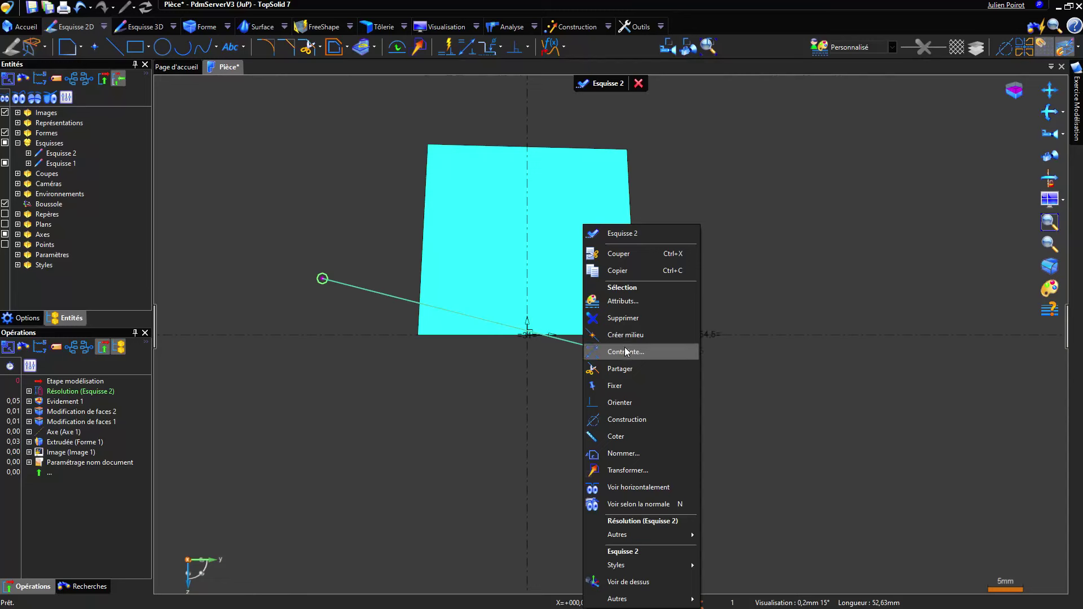
pyautogui.press('Escape')
pyautogui.click(94, 48)
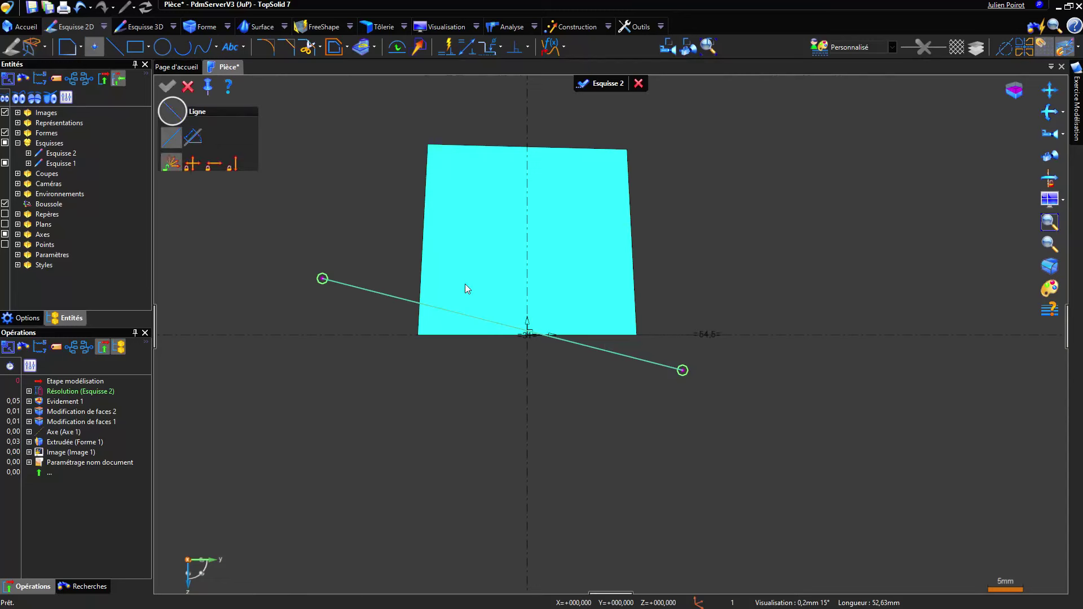
pyautogui.click(472, 316)
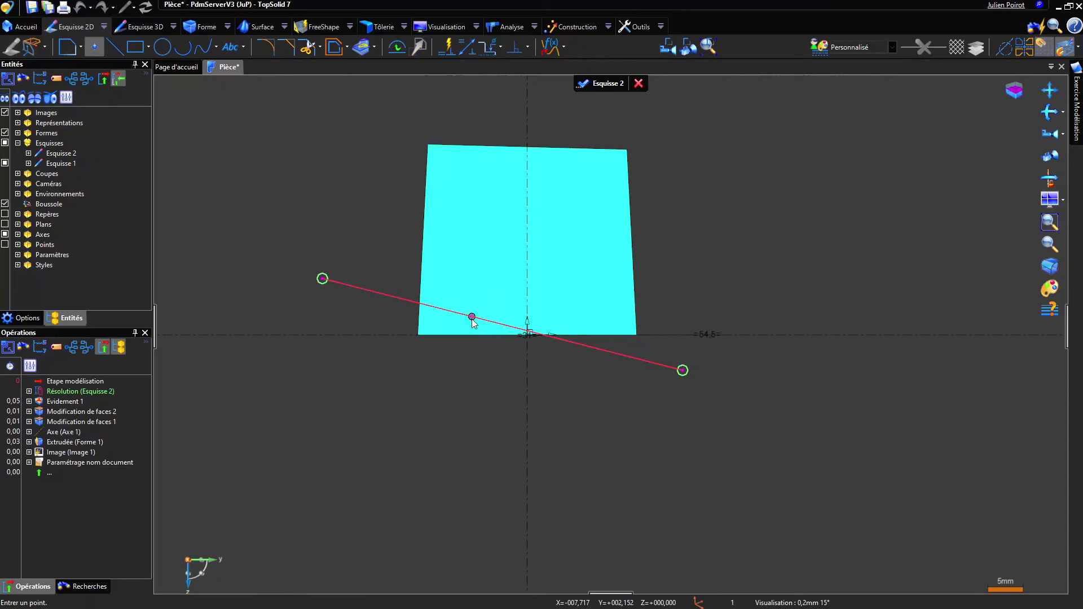
pyautogui.click(526, 331)
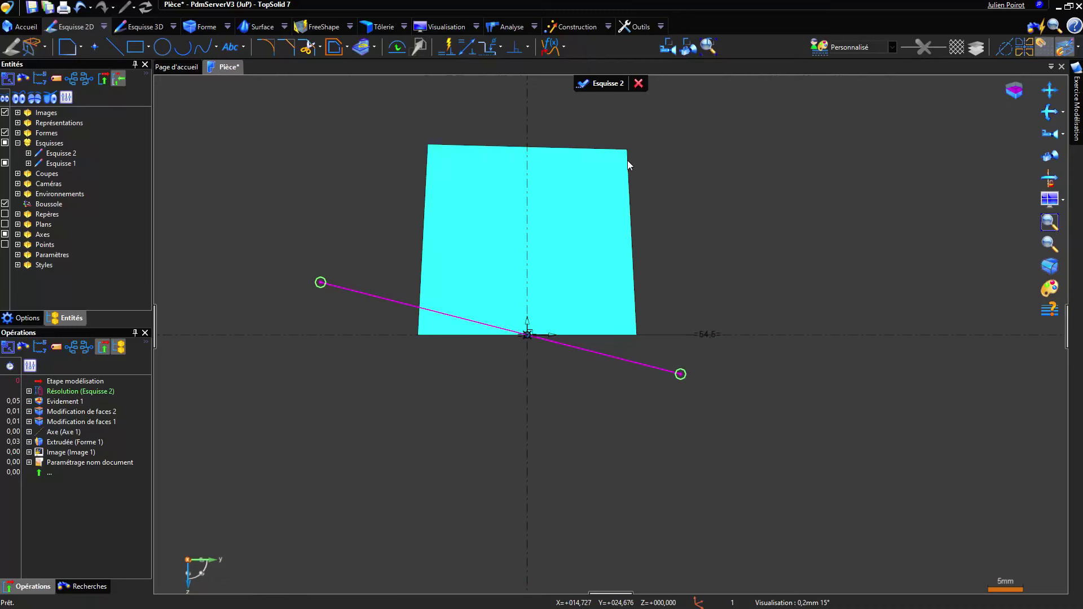
# Dimension the sloping line's length along its own direction and set it to 41.5 mm
pyautogui.click(468, 51)
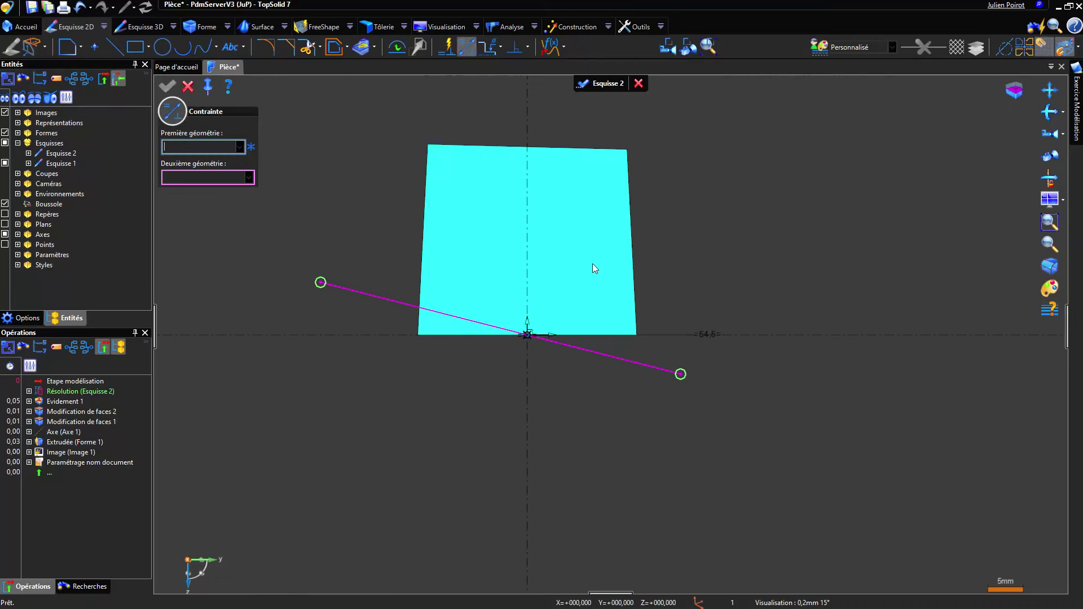
pyautogui.click(610, 354)
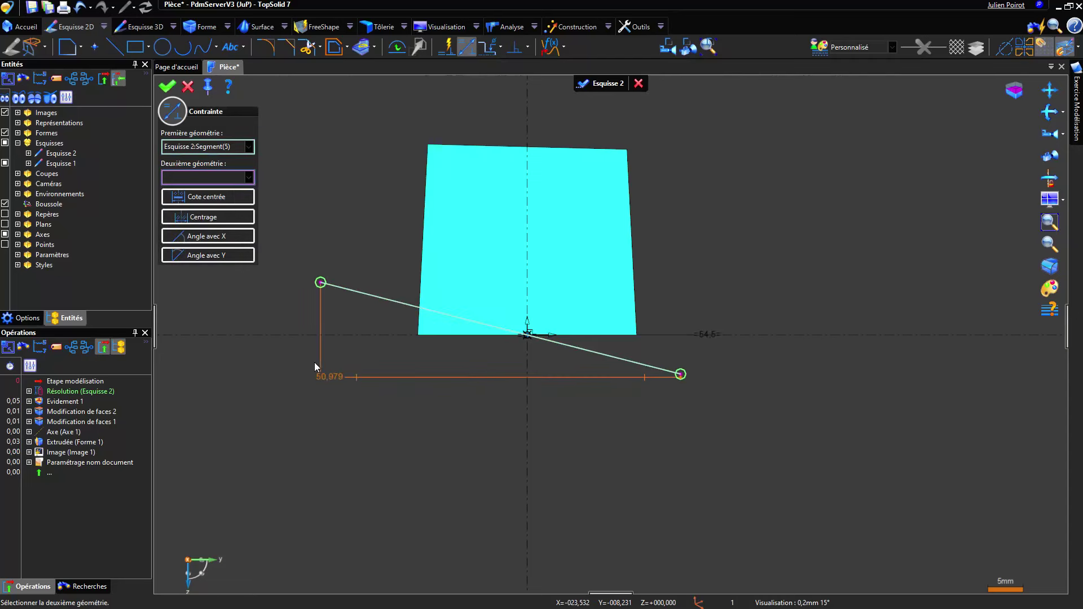
pyautogui.click(232, 420)
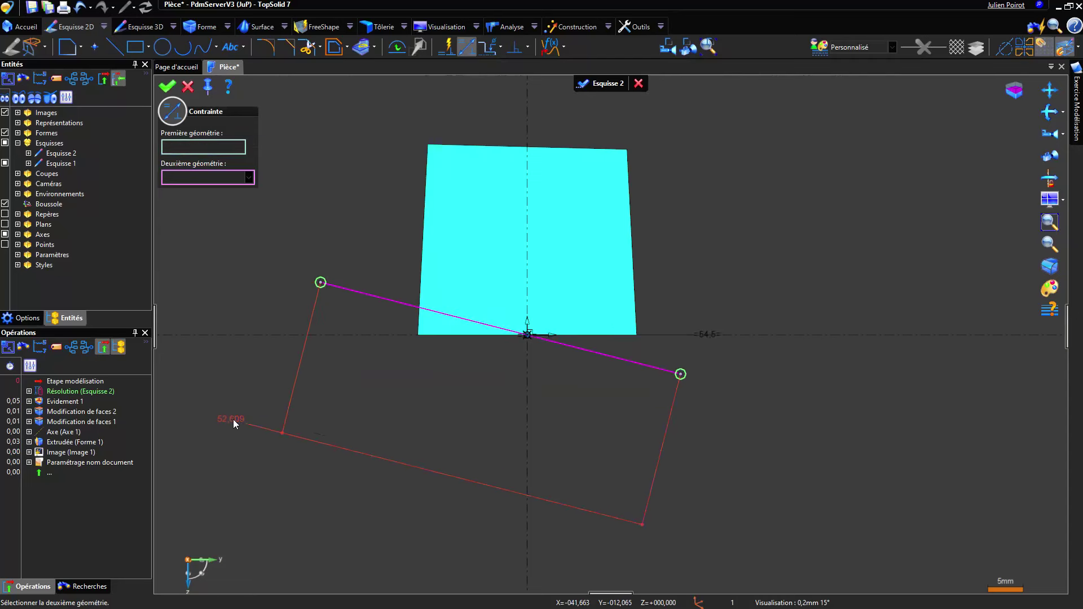
pyautogui.write('41,5')
pyautogui.press('Return')
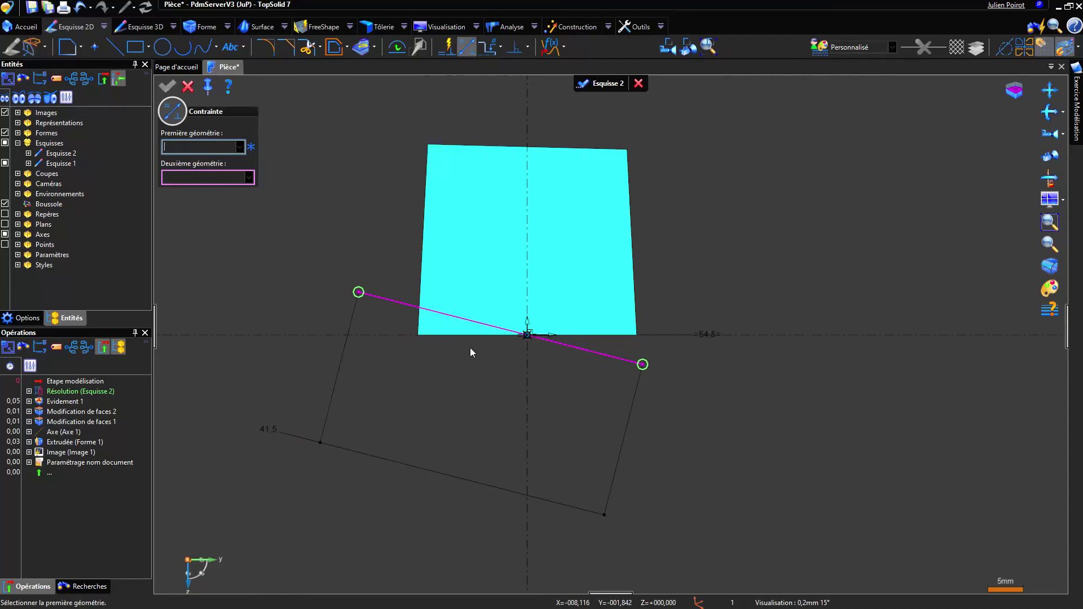
# Dimension the vertical distance between the line's two endpoints and set it to 4.3 mm
pyautogui.click(359, 294)
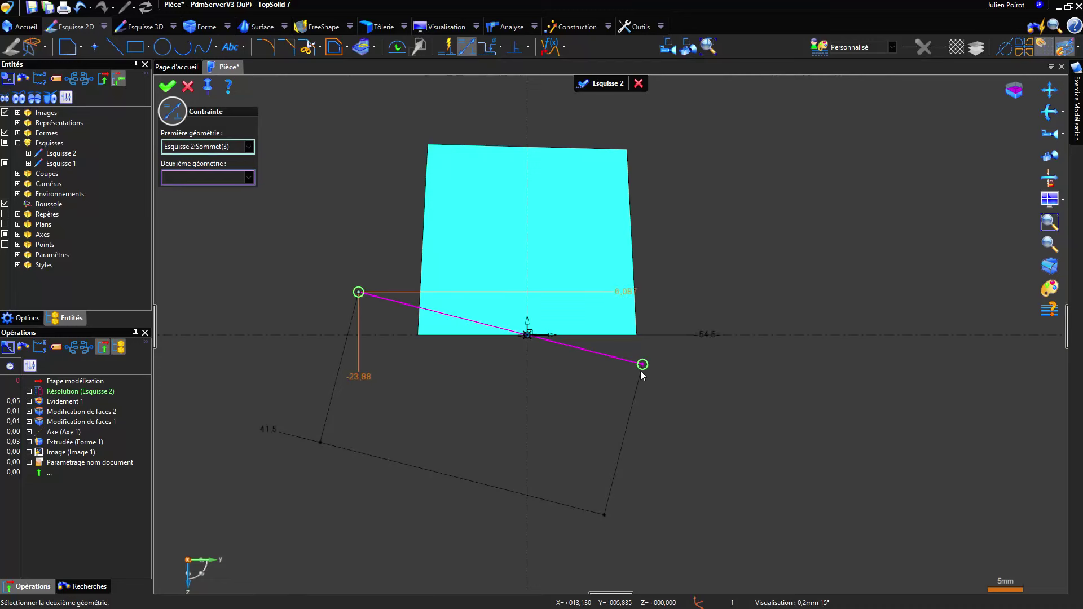
pyautogui.click(359, 352)
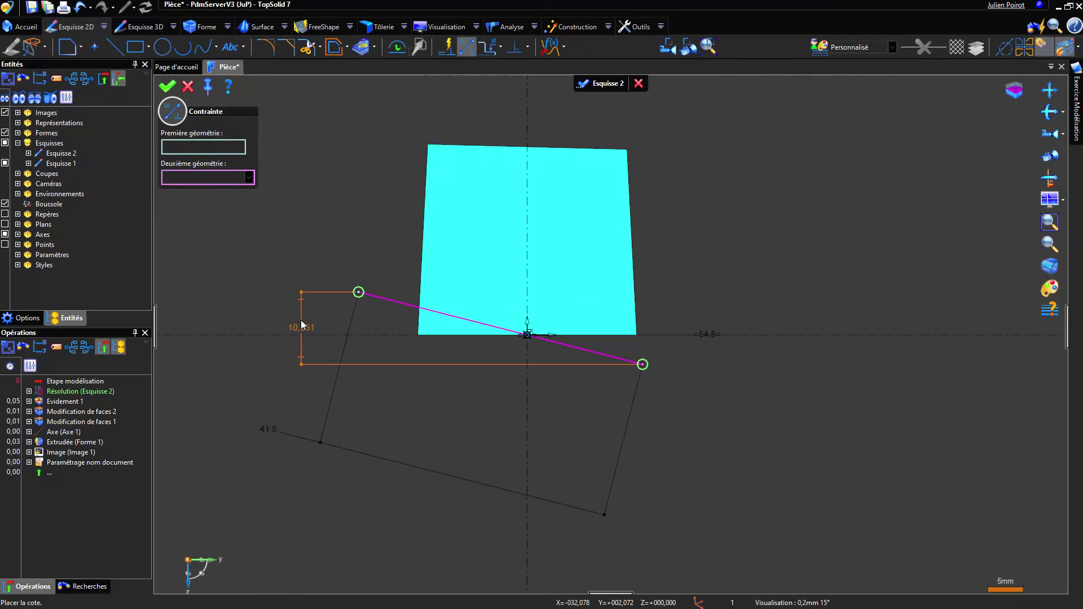
pyautogui.click(302, 323)
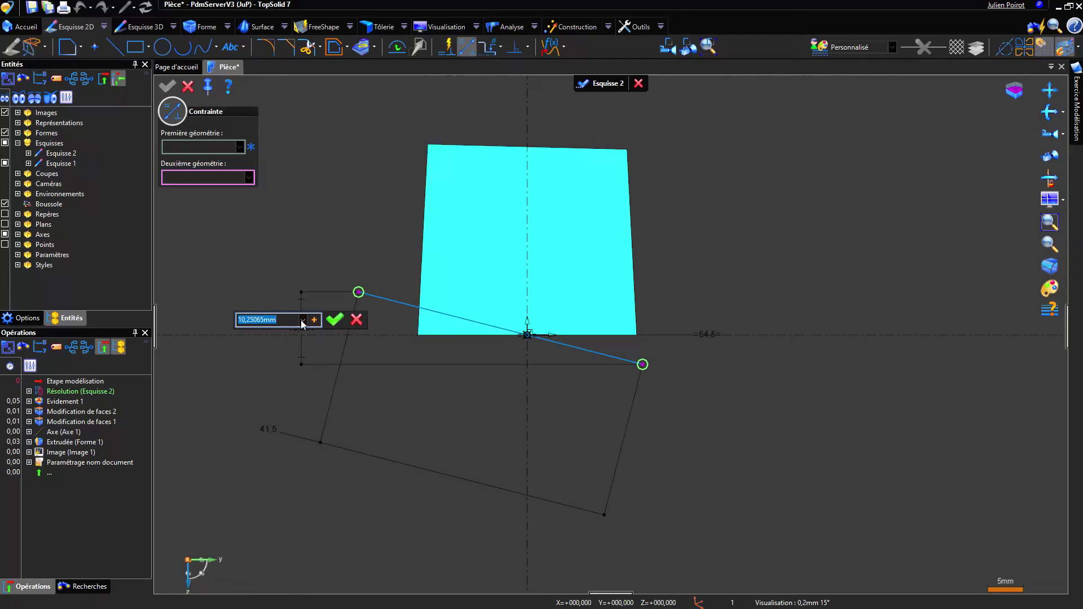
pyautogui.write('4,3')
pyautogui.press('Return')
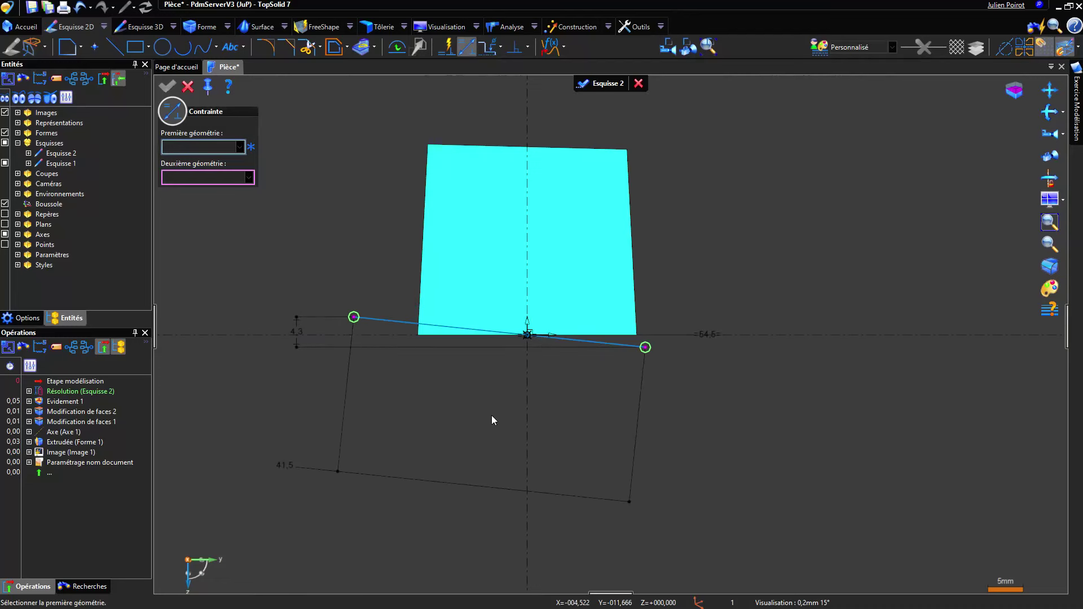
pyautogui.press('Escape')
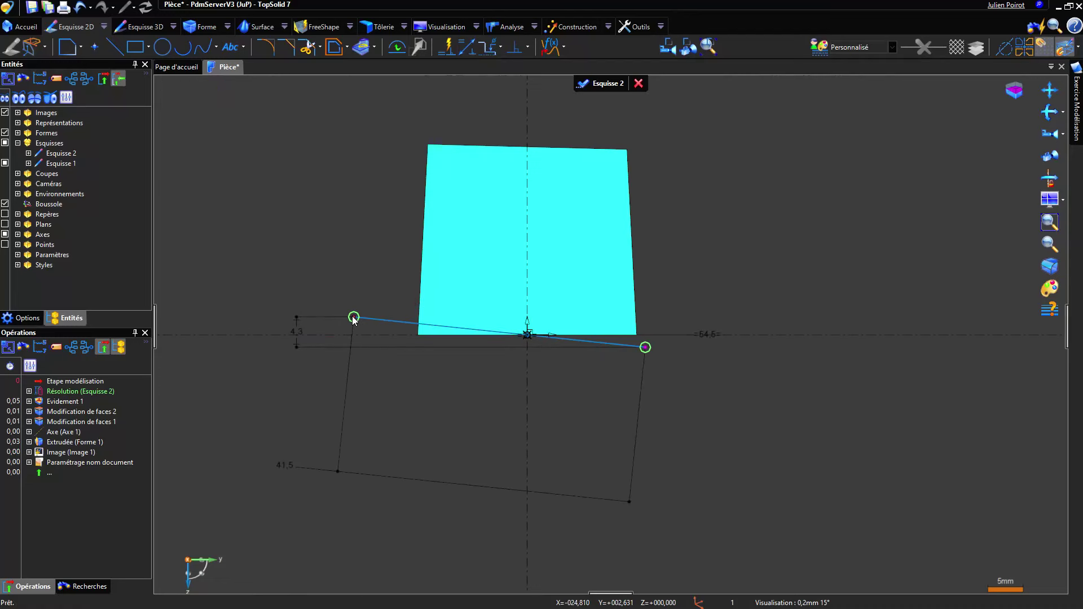
# Create the sloping line's midpoint, move it onto the sketch origin to centre the line, and validate the sketch
pyautogui.moveTo(353, 320)
pyautogui.mouseDown()
pyautogui.moveTo(397, 329)
pyautogui.moveTo(372, 319)
pyautogui.mouseUp()
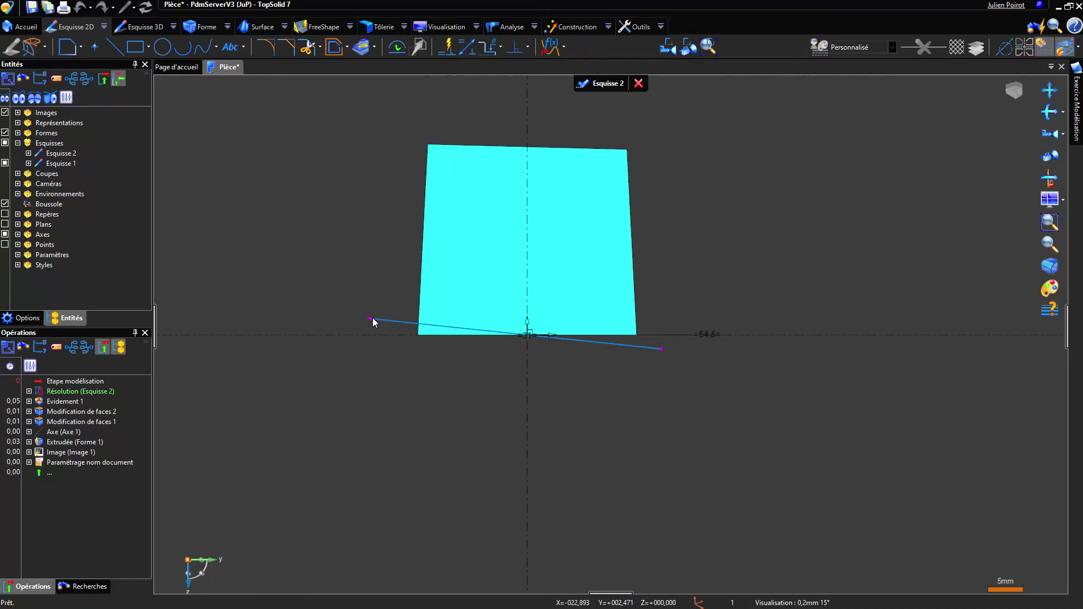
pyautogui.rightClick(435, 324)
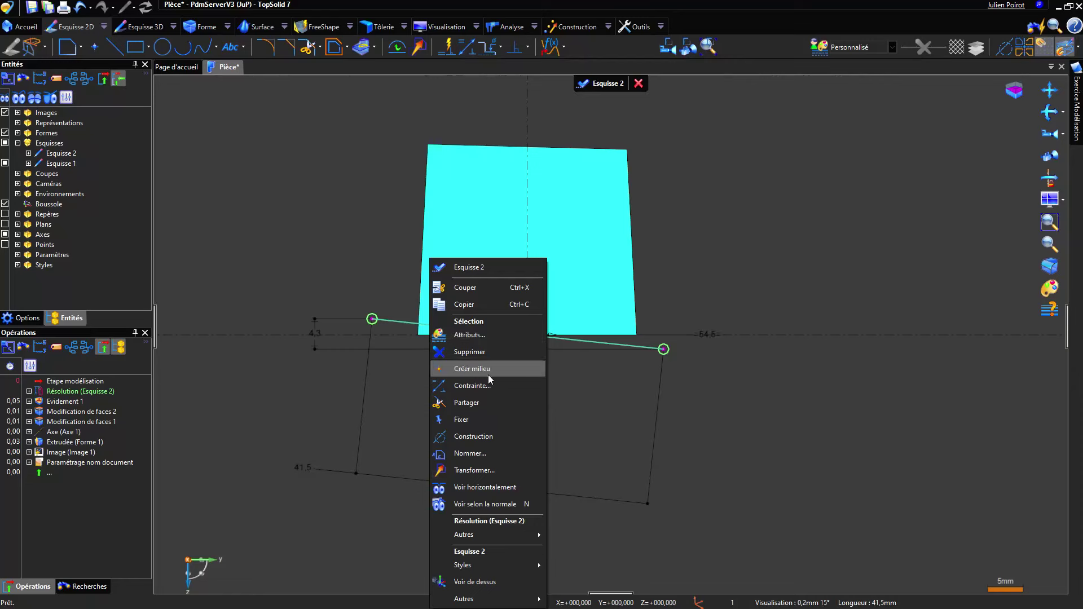
pyautogui.click(514, 362)
pyautogui.scroll(3, 519, 352)
pyautogui.moveTo(515, 313); pyautogui.dragTo(532, 314)
pyautogui.scroll(-4, 596, 277)
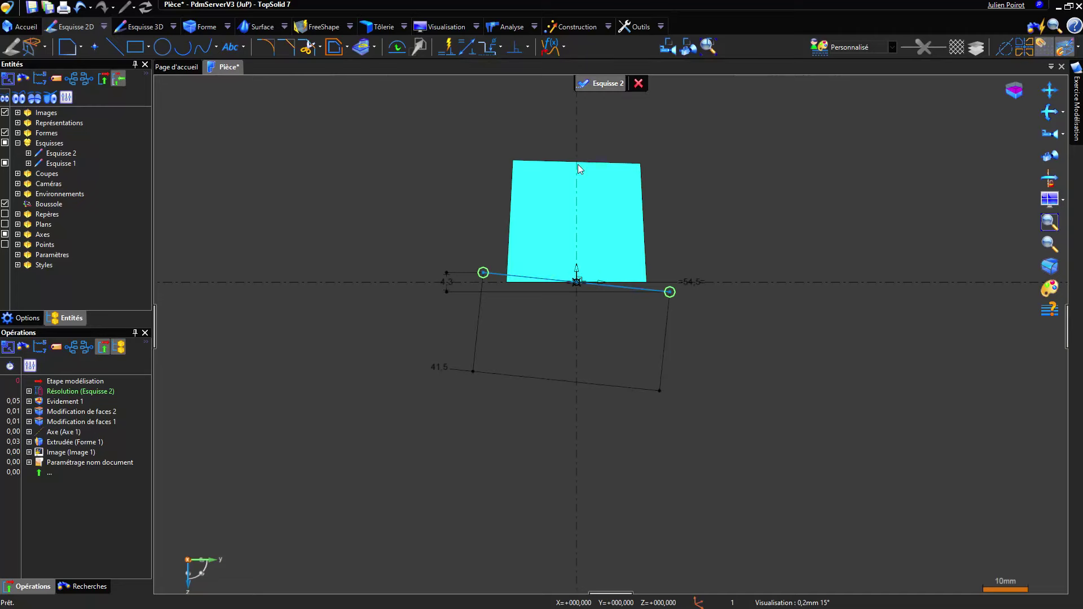
pyautogui.click(599, 84)
# Start a plane through an axis, using the sloping line segment of the new sketch as its axis
pyautogui.moveTo(599, 258)
pyautogui.mouseDown(button='middle')
pyautogui.moveTo(540, 288)
pyautogui.moveTo(570, 288)
pyautogui.moveTo(631, 254)
pyautogui.moveTo(571, 293)
pyautogui.moveTo(633, 237)
pyautogui.moveTo(576, 246)
pyautogui.mouseUp(button='middle')
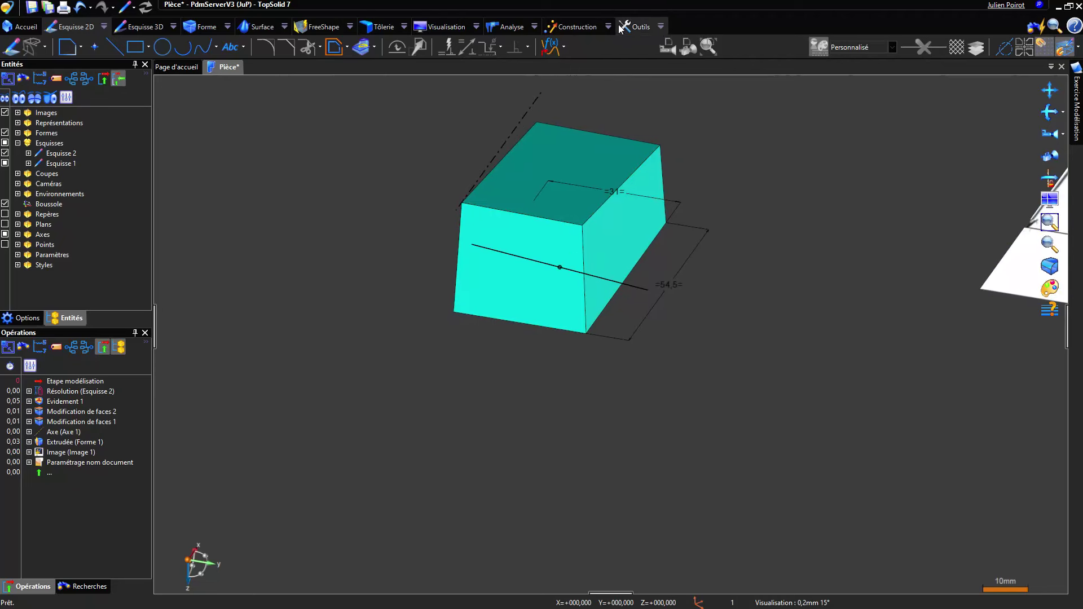
pyautogui.moveTo(541, 272); pyautogui.dragTo(602, 274, button='middle')
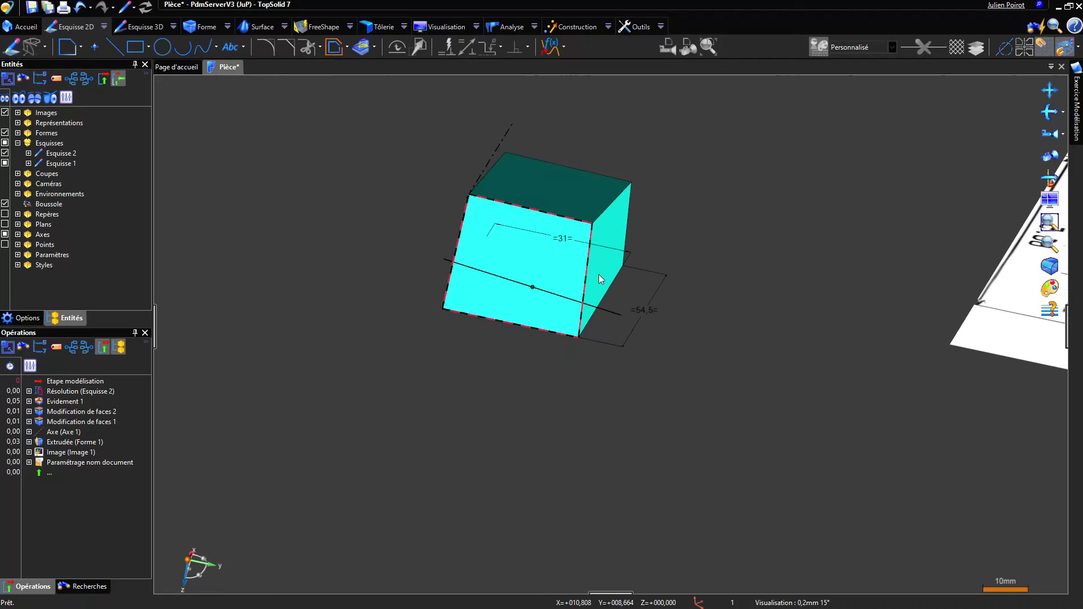
pyautogui.click(577, 28)
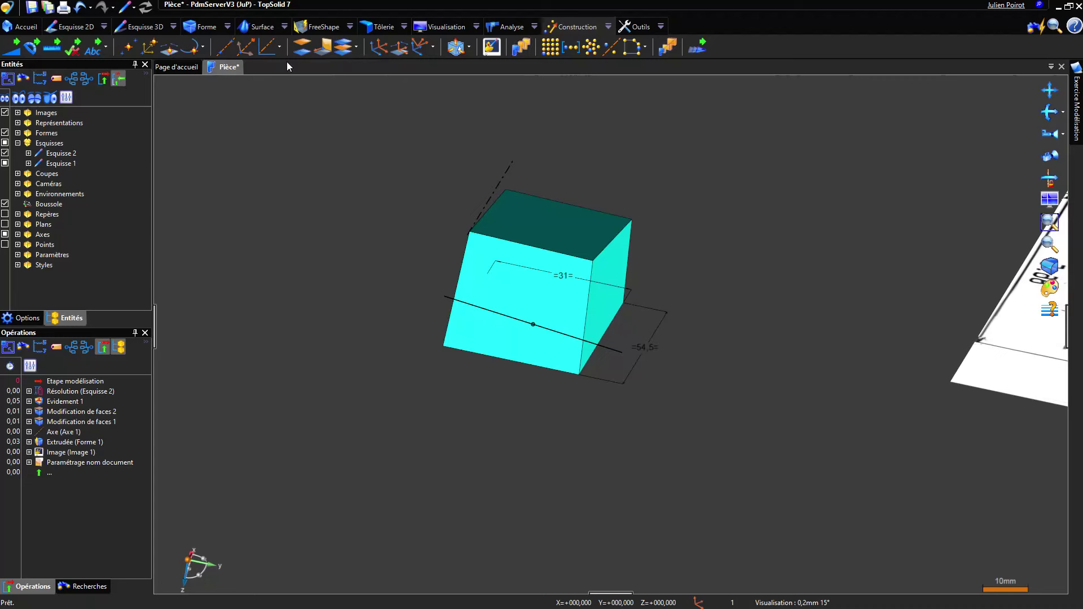
pyautogui.click(356, 49)
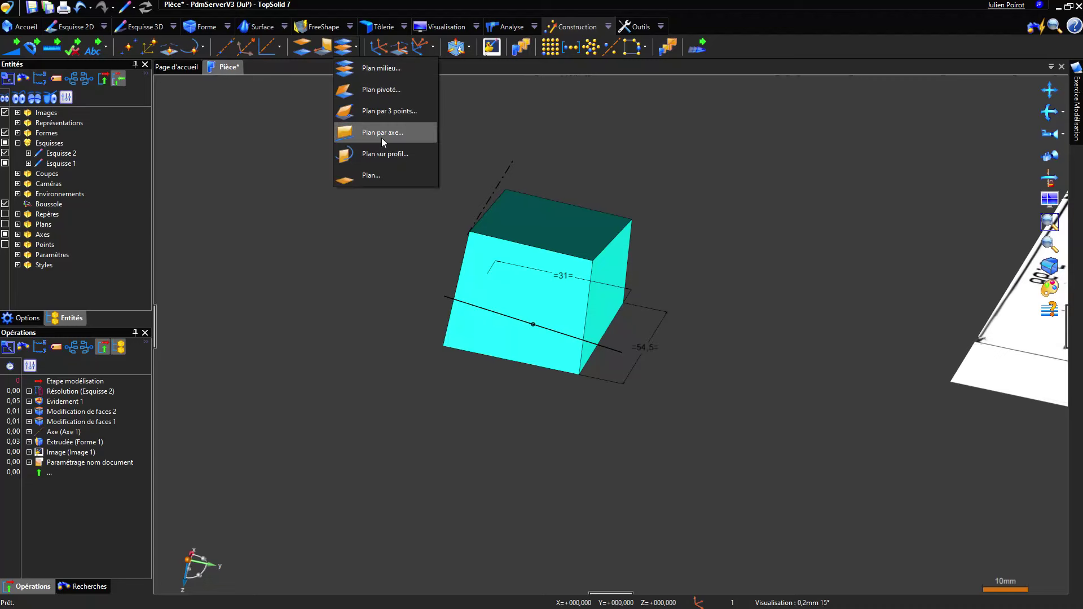
pyautogui.click(381, 136)
pyautogui.click(560, 338)
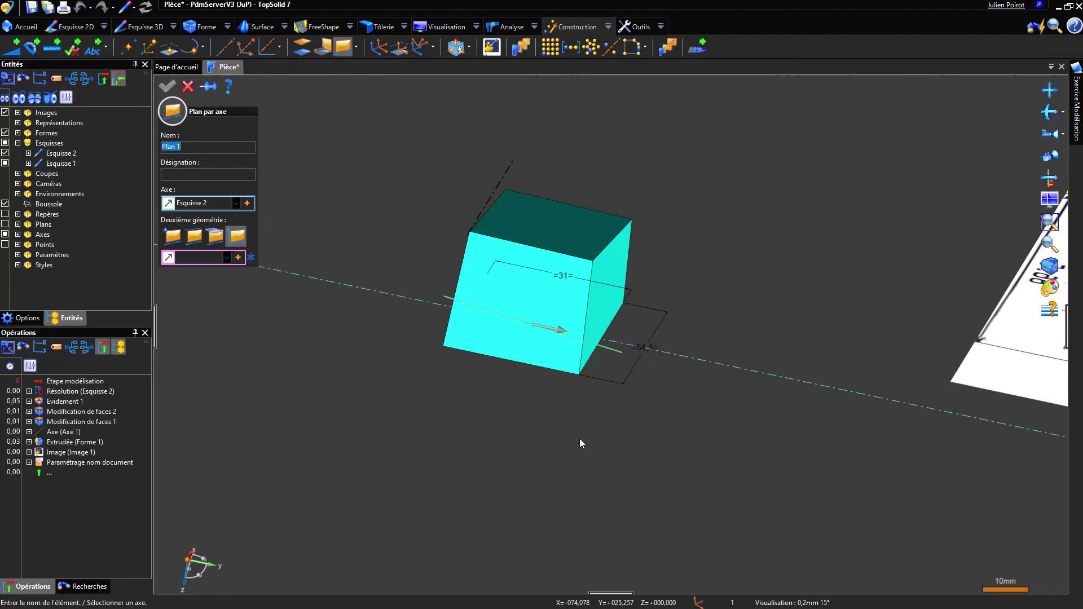
pyautogui.click(197, 203)
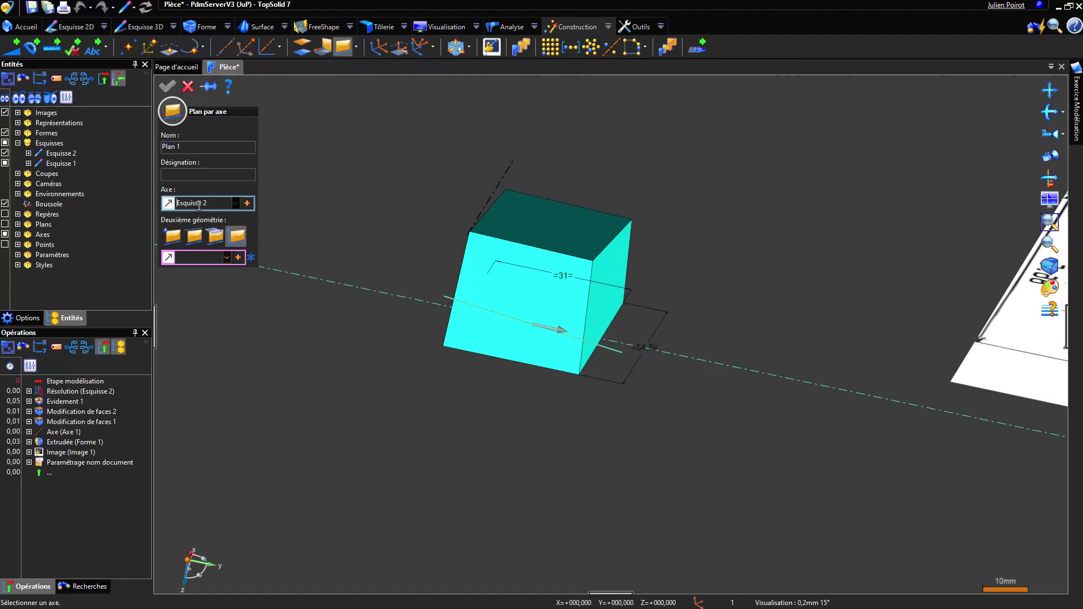
pyautogui.click(452, 300)
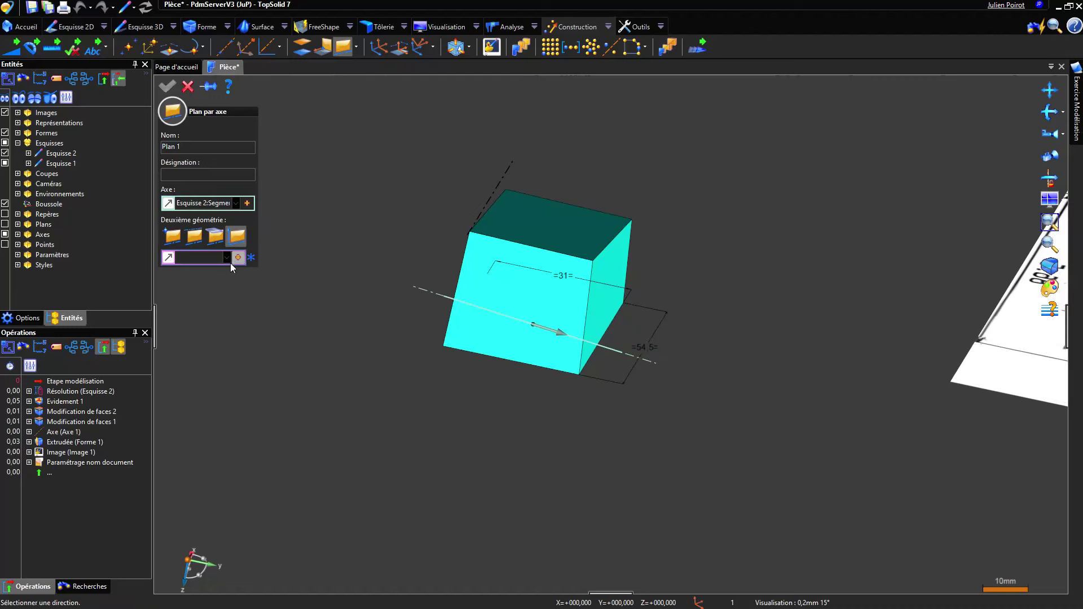
# Set the absolute X axis as the plane's second direction and validate the plane
pyautogui.click(227, 258)
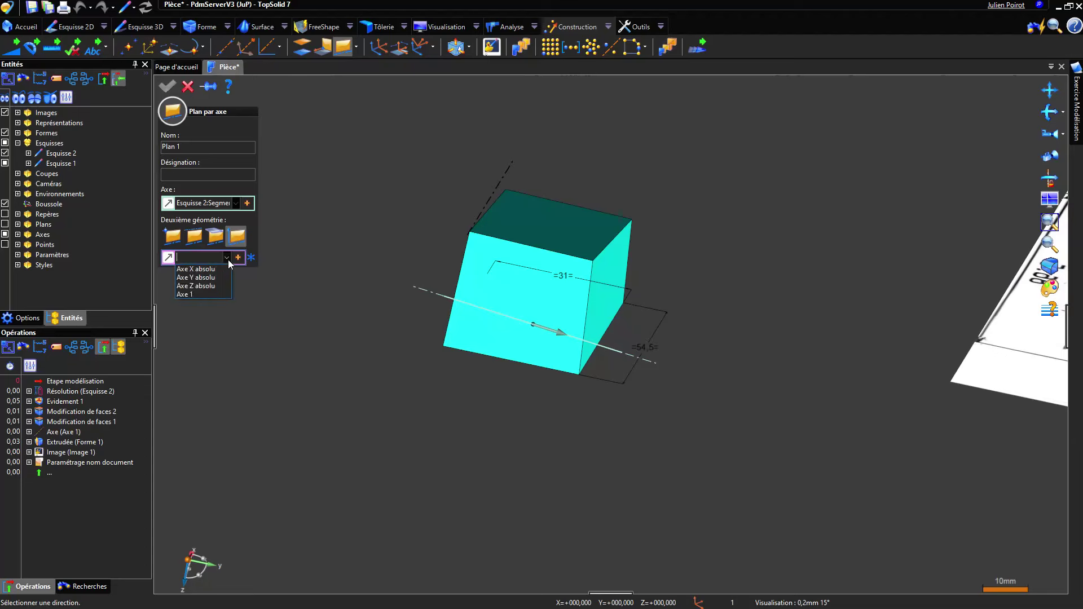
pyautogui.click(209, 272)
pyautogui.moveTo(496, 271); pyautogui.dragTo(376, 194, button='middle')
pyautogui.rightClick(373, 189)
pyautogui.click(378, 193)
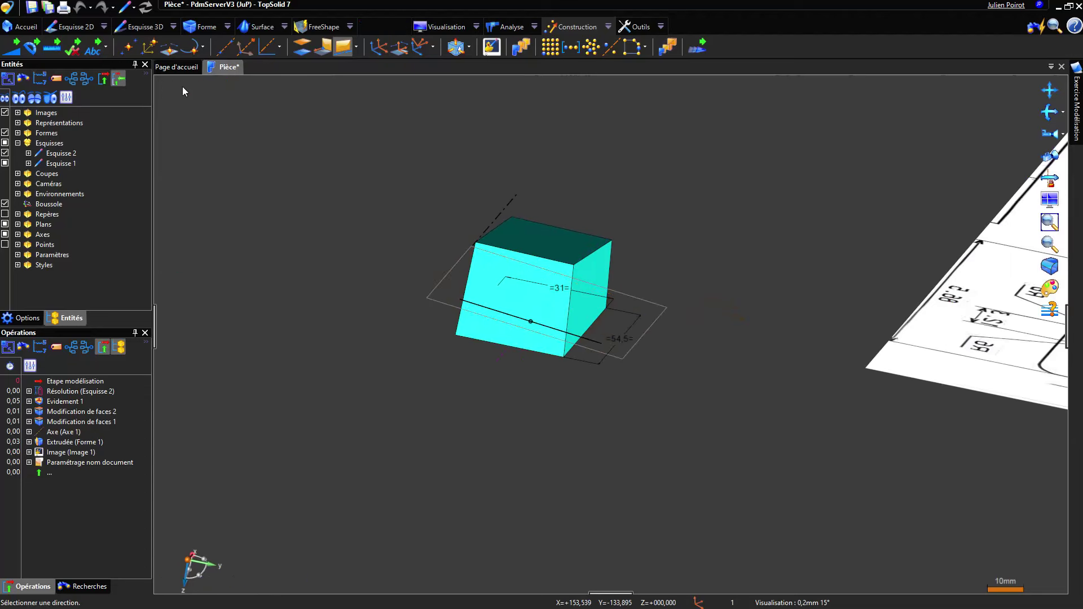
# Start a boss on the hollow shape, using the rim face of its open end as the section
pyautogui.moveTo(449, 201); pyautogui.dragTo(339, 149, button='middle')
pyautogui.click(204, 28)
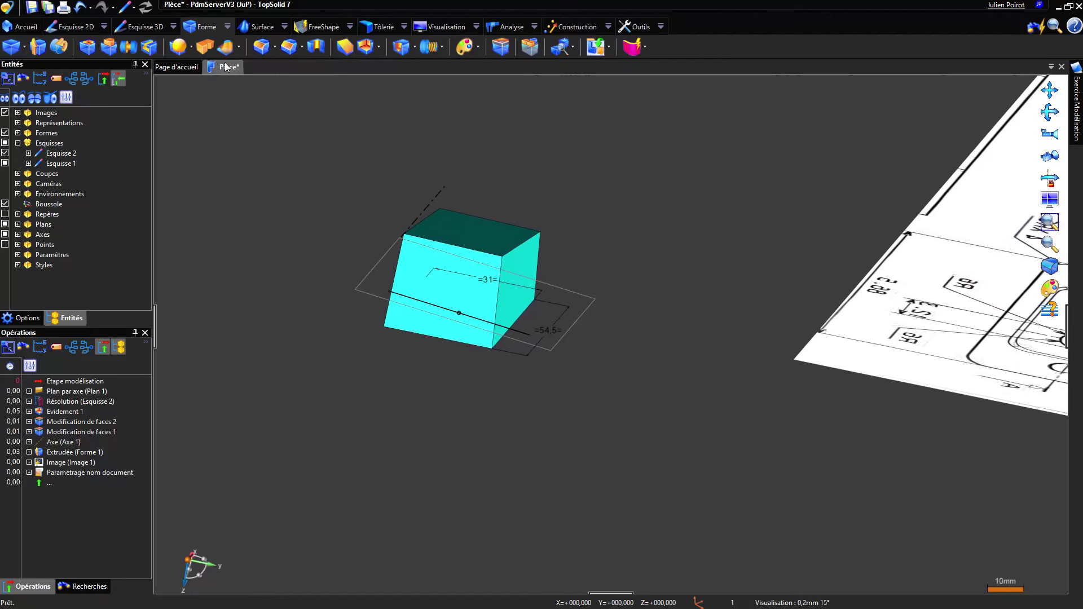
pyautogui.moveTo(425, 211)
pyautogui.mouseDown(button='middle')
pyautogui.moveTo(431, 169)
pyautogui.moveTo(508, 249)
pyautogui.mouseUp(button='middle')
pyautogui.scroll(4, 568, 265)
pyautogui.scroll(2, 569, 265)
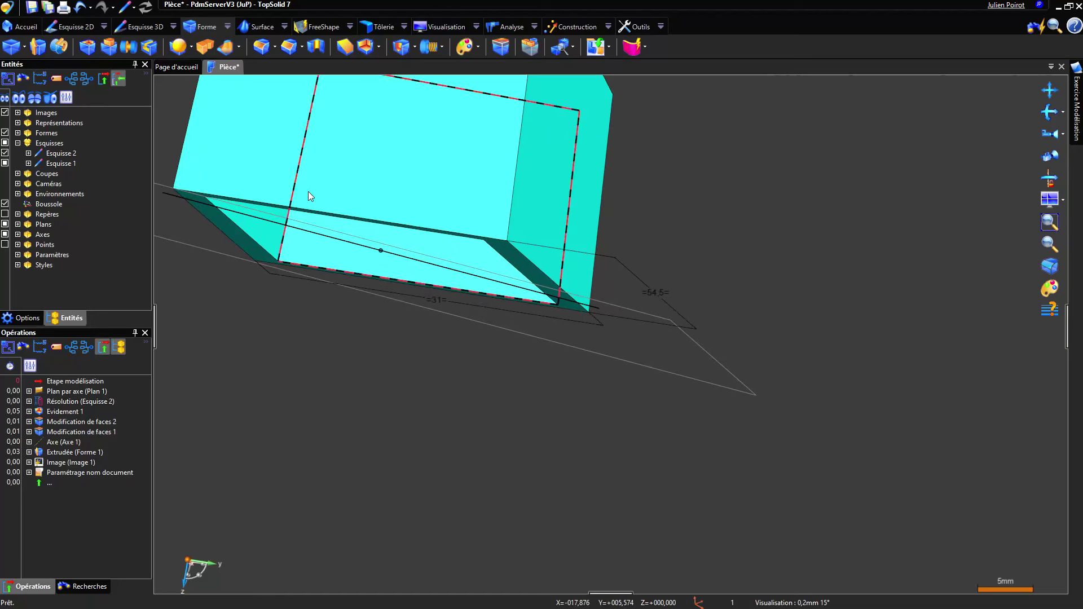
pyautogui.moveTo(280, 186); pyautogui.dragTo(361, 171, button='middle')
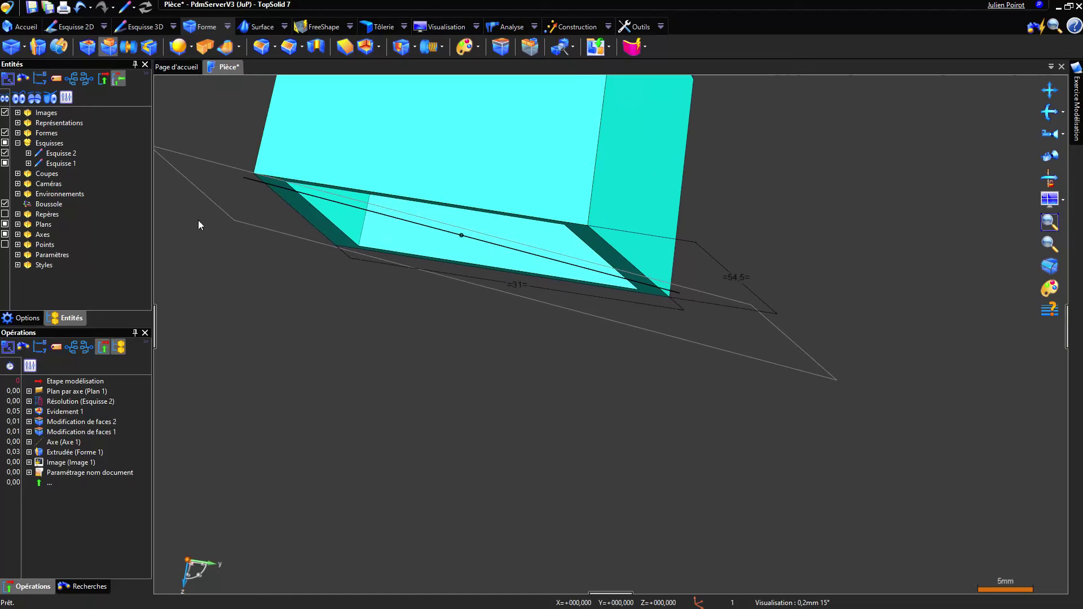
pyautogui.click(170, 181)
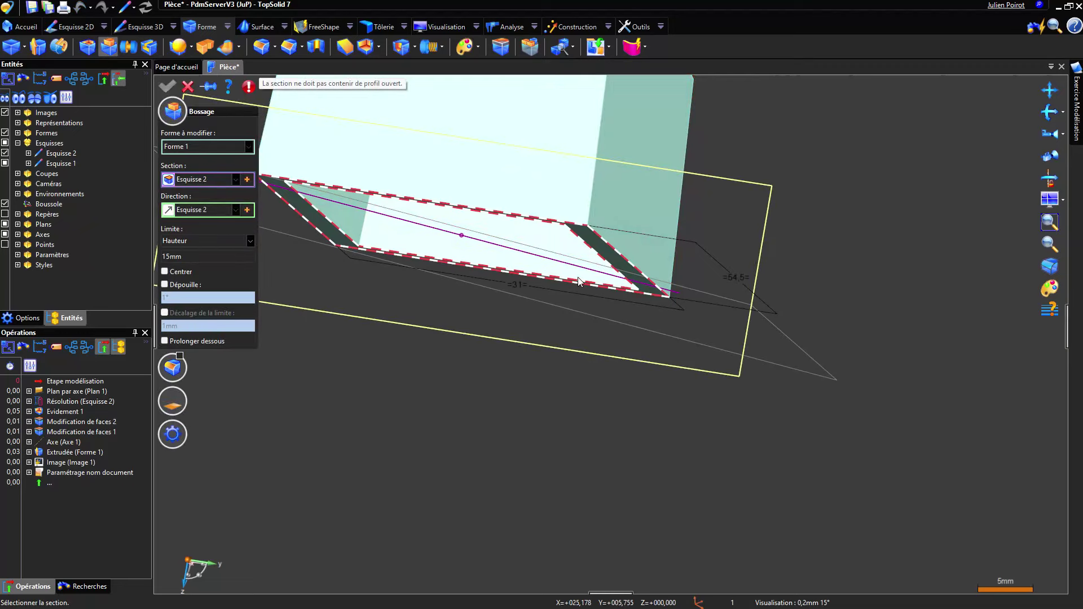
pyautogui.click(609, 253)
pyautogui.scroll(-2, 625, 323)
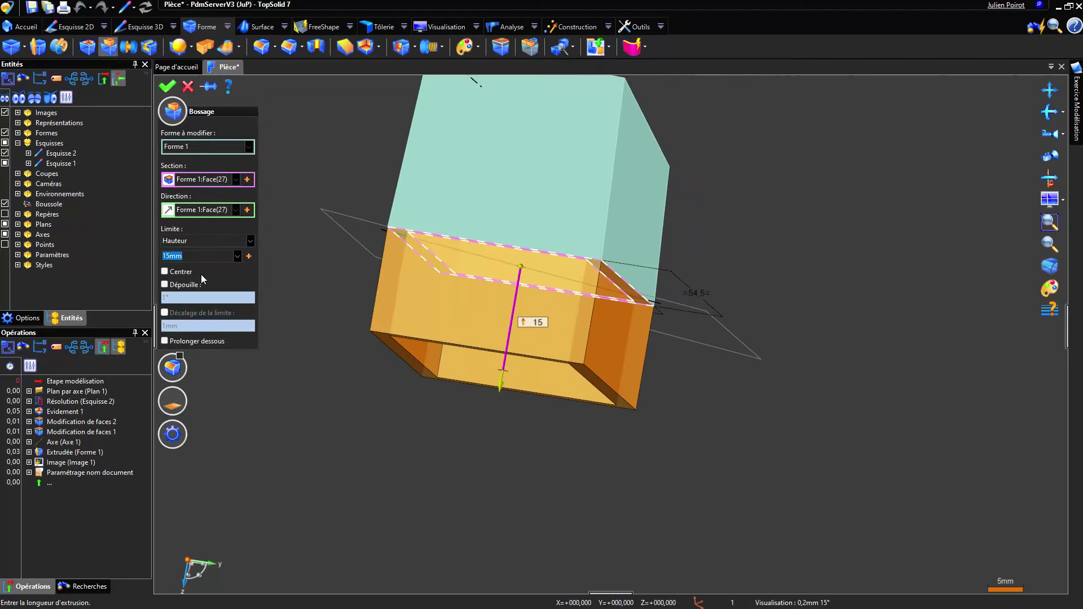
# Limit the boss by a plane, using the inclined plane as its limit, and validate it
pyautogui.click(197, 240)
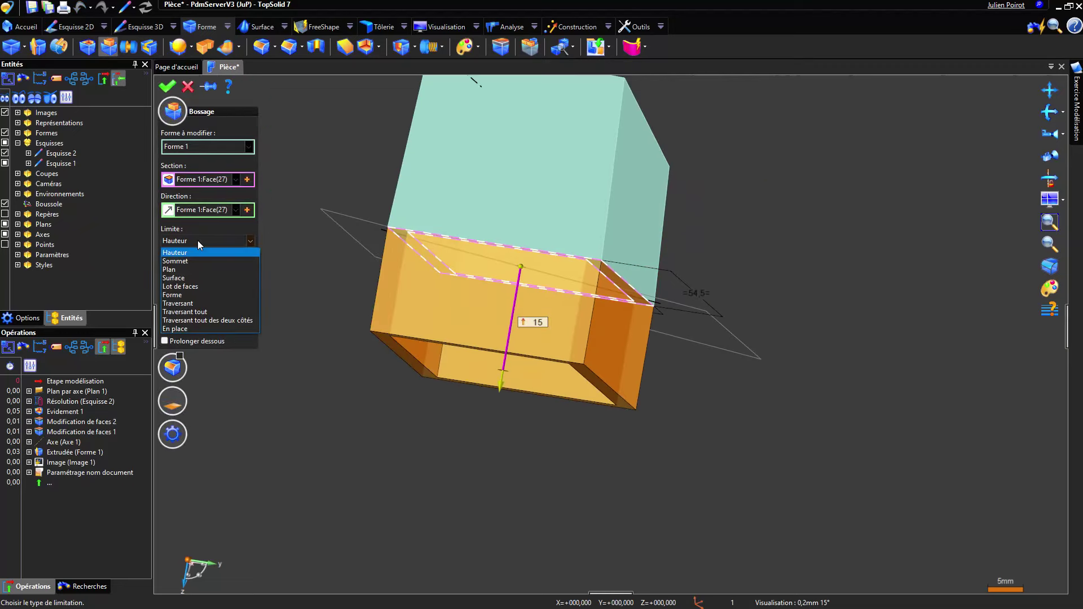
pyautogui.click(189, 271)
pyautogui.click(709, 339)
pyautogui.moveTo(470, 253); pyautogui.dragTo(375, 147, button='middle')
pyautogui.rightClick(374, 147)
pyautogui.click(390, 150)
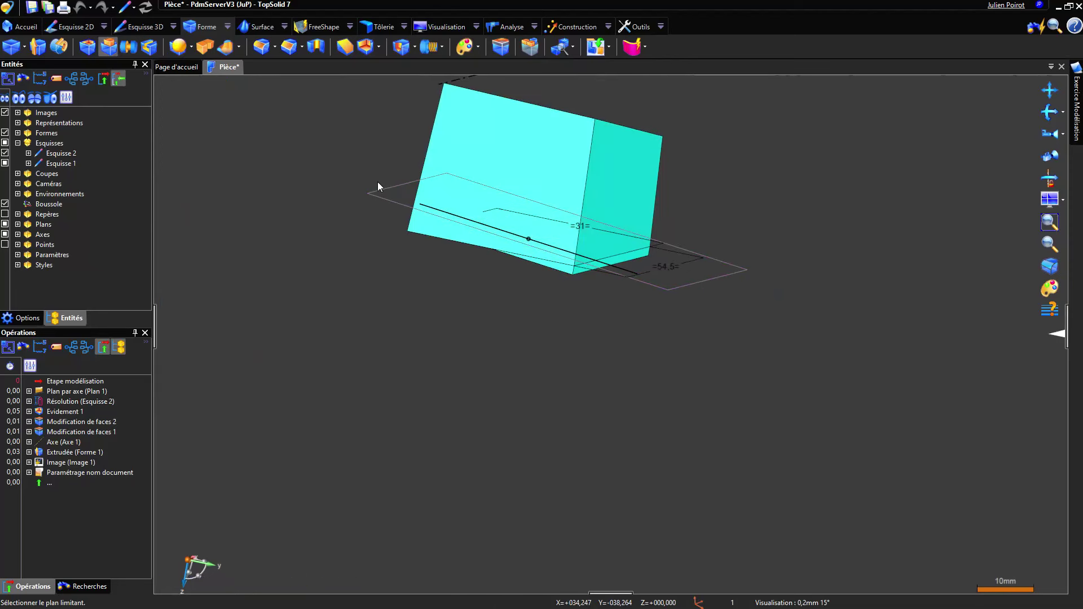
# Trim the hollow shape with the inclined plane as the limiting plane
pyautogui.scroll(2, 523, 272)
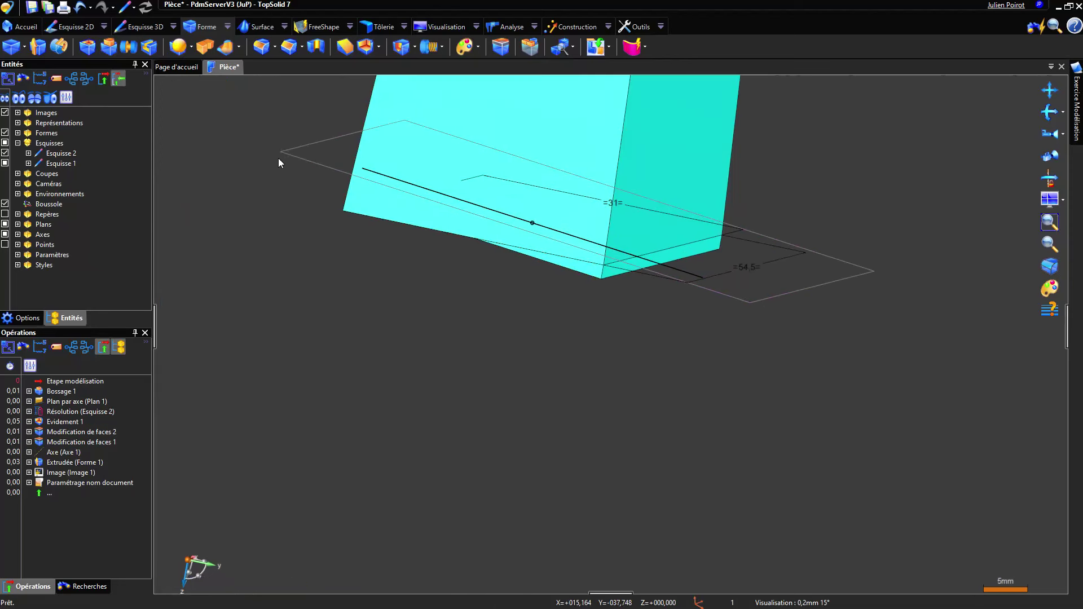
pyautogui.click(225, 47)
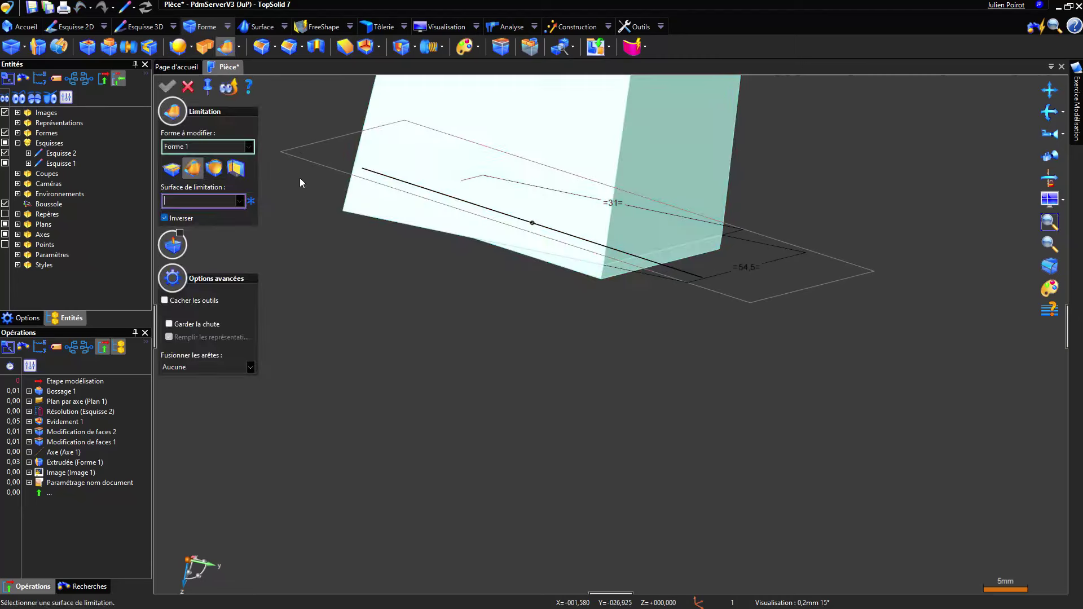
pyautogui.click(176, 173)
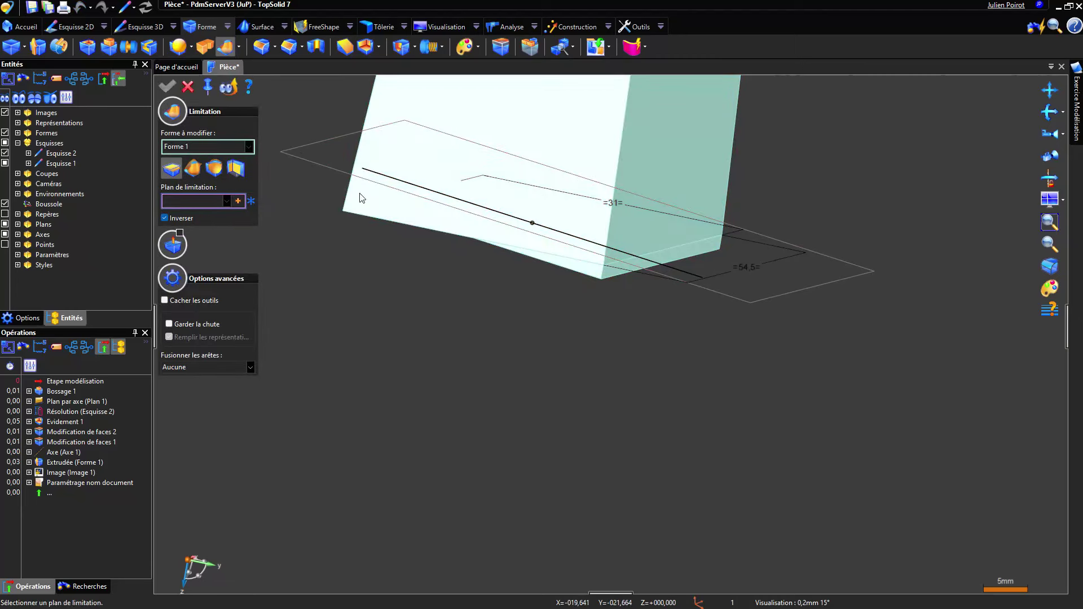
pyautogui.click(327, 161)
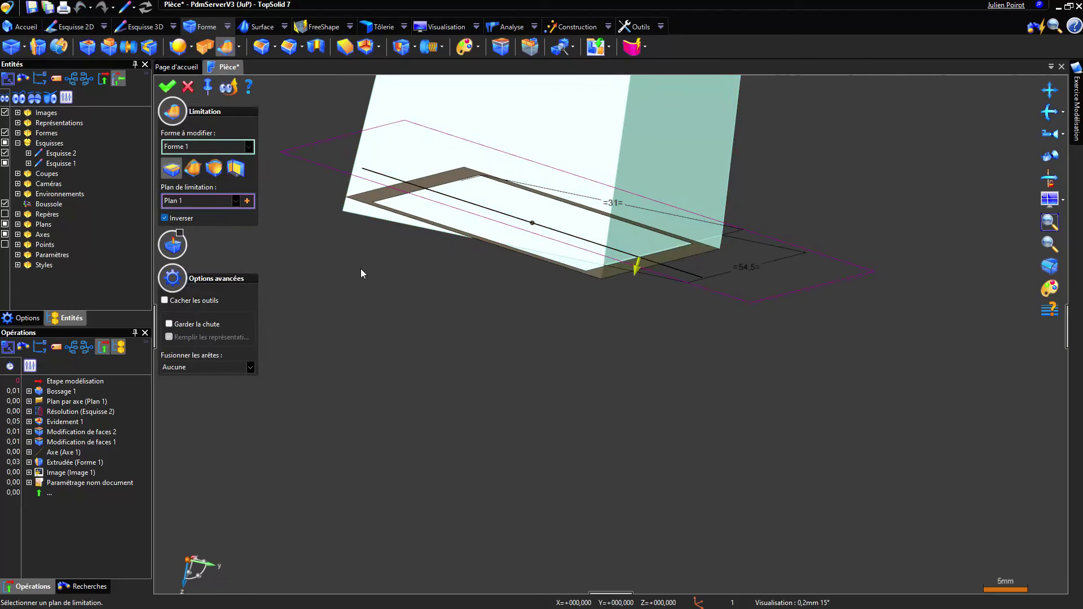
pyautogui.press('Return')
# Examine the imported drawing's views and the side walls around the part's trimmed open end
pyautogui.scroll(-2, 364, 255)
pyautogui.moveTo(434, 233)
pyautogui.mouseDown(button='middle')
pyautogui.moveTo(590, 228)
pyautogui.moveTo(489, 188)
pyautogui.moveTo(489, 226)
pyautogui.moveTo(605, 243)
pyautogui.moveTo(582, 244)
pyautogui.moveTo(583, 356)
pyautogui.moveTo(468, 263)
pyautogui.moveTo(312, 264)
pyautogui.moveTo(853, 237)
pyautogui.mouseUp(button='middle')
pyautogui.press('Escape')
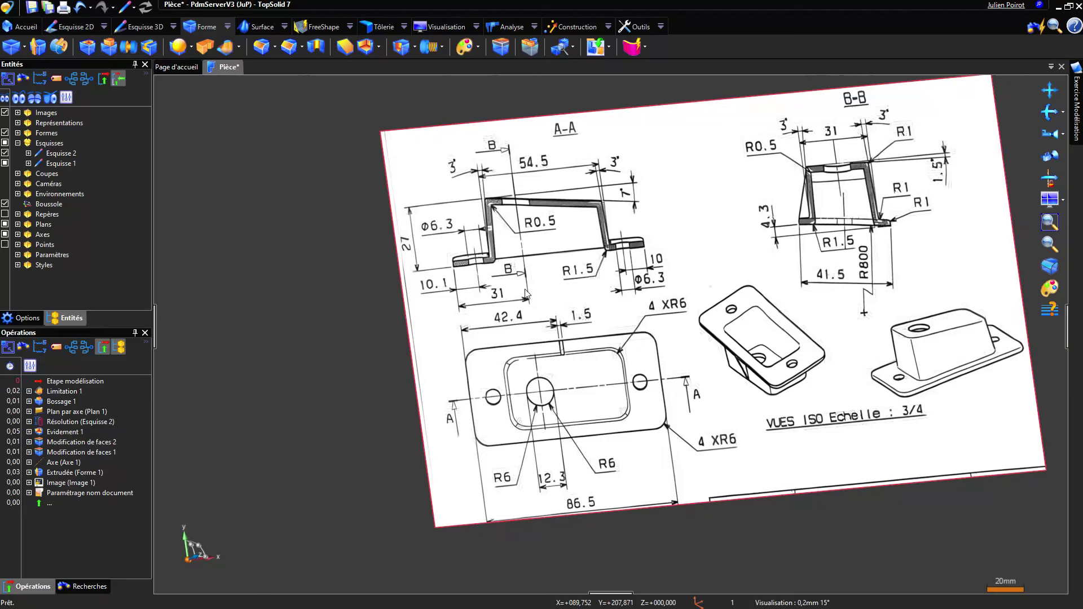
pyautogui.scroll(-3, 525, 313)
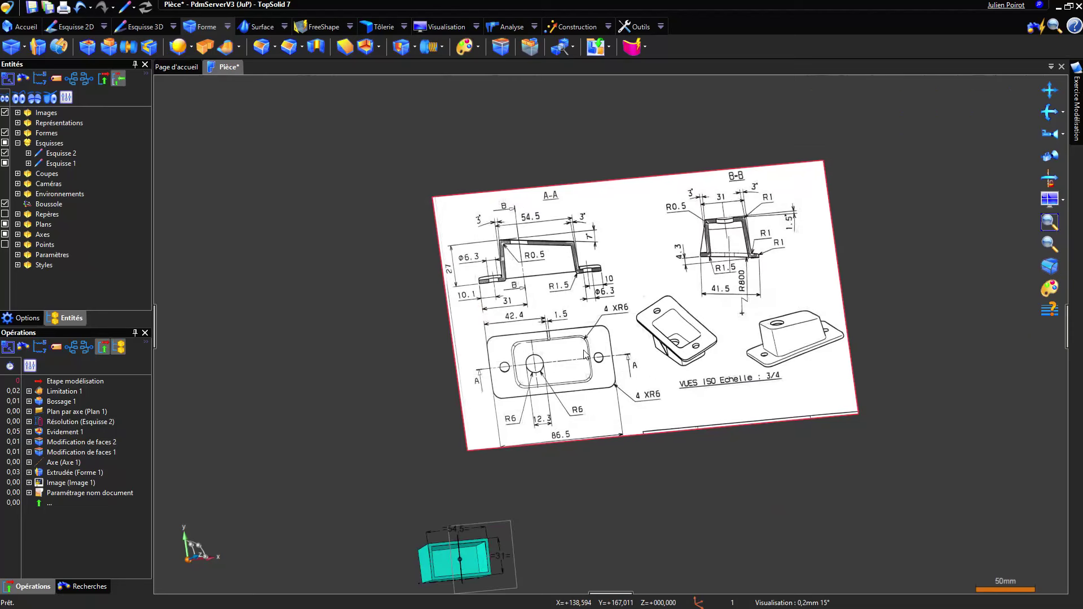
pyautogui.scroll(6, 484, 456)
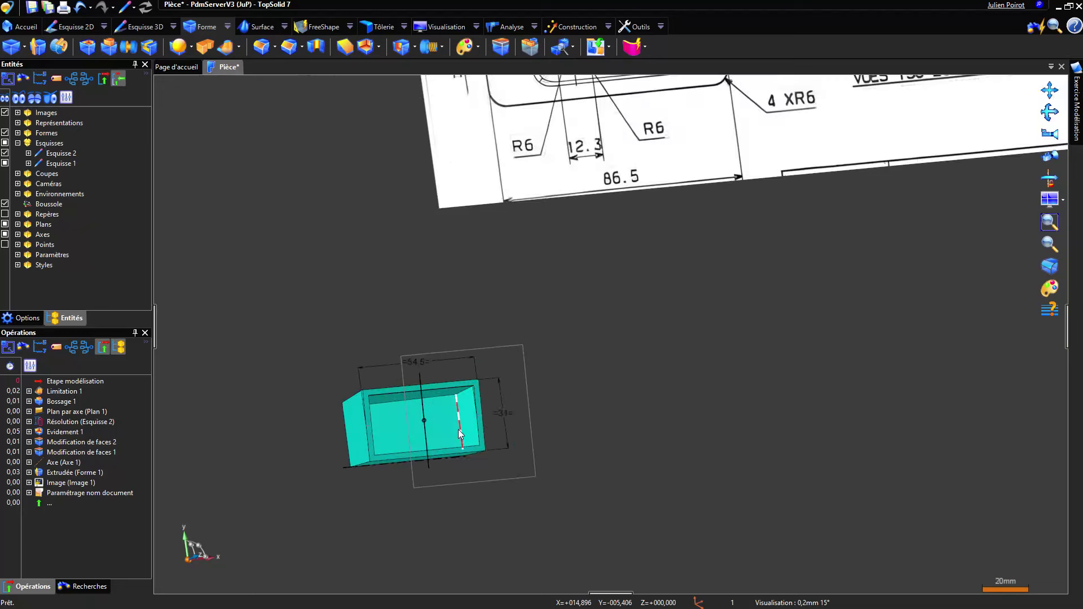
pyautogui.click(485, 450)
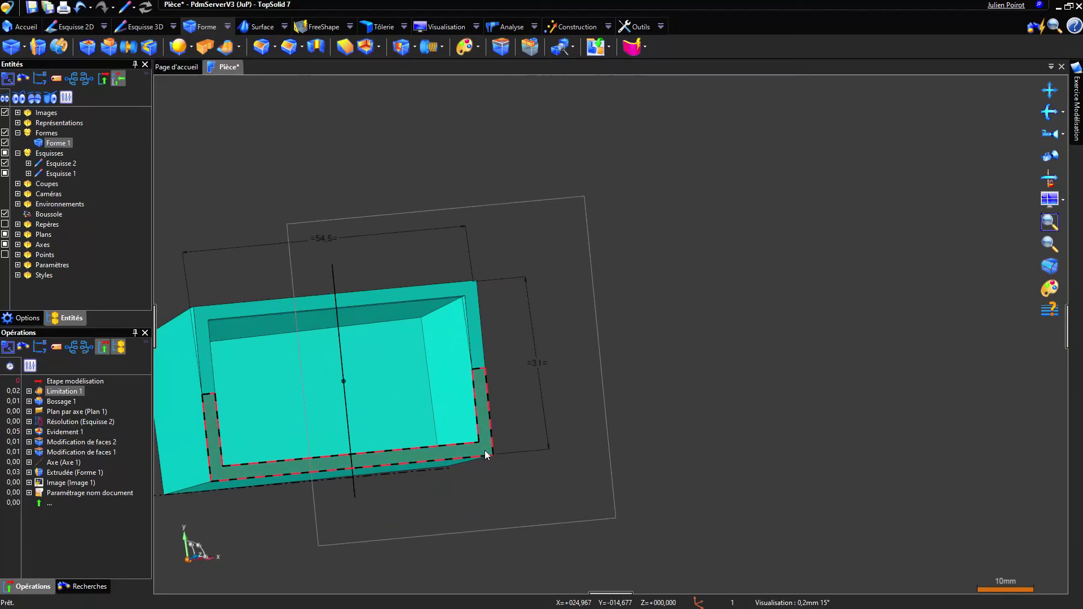
pyautogui.moveTo(187, 394); pyautogui.dragTo(344, 387, button='middle')
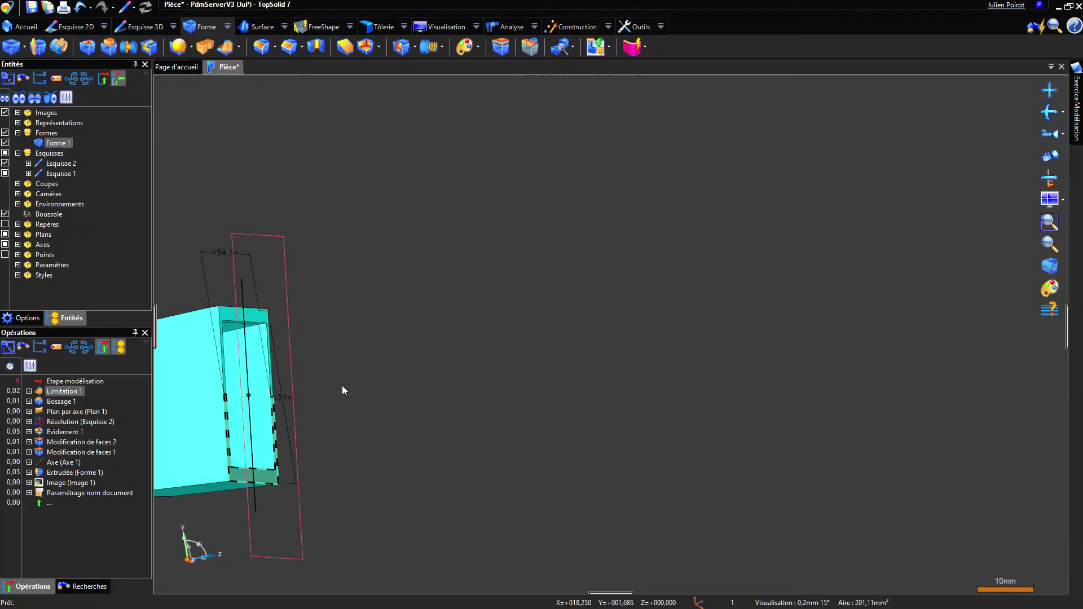
pyautogui.scroll(2, 218, 315)
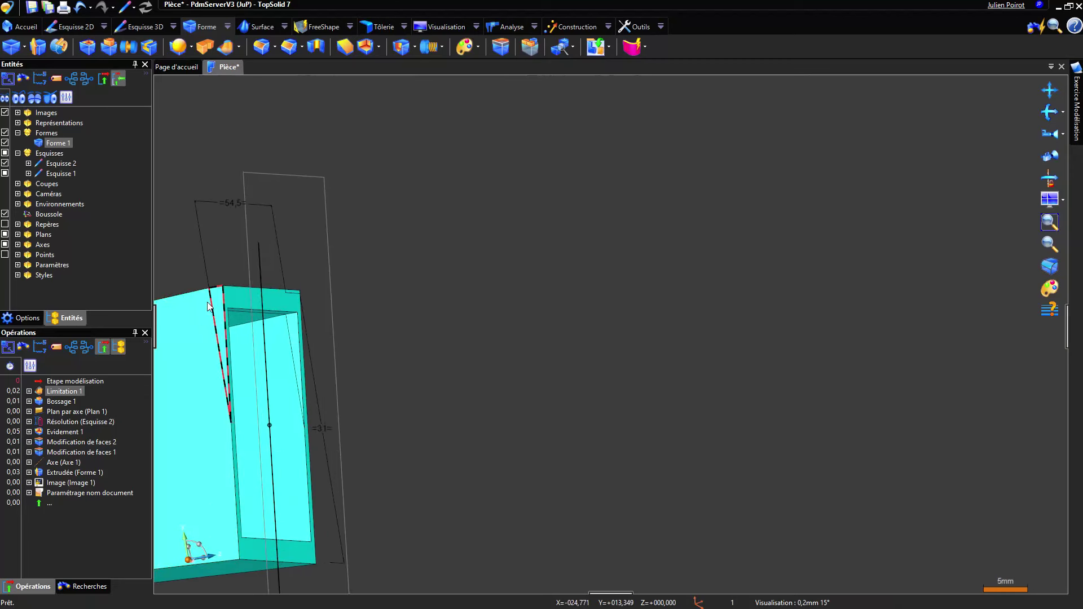
pyautogui.moveTo(218, 315); pyautogui.dragTo(486, 314, button='middle')
pyautogui.scroll(-3, 283, 308)
pyautogui.moveTo(328, 315); pyautogui.dragTo(348, 330, button='middle')
pyautogui.scroll(2, 375, 304)
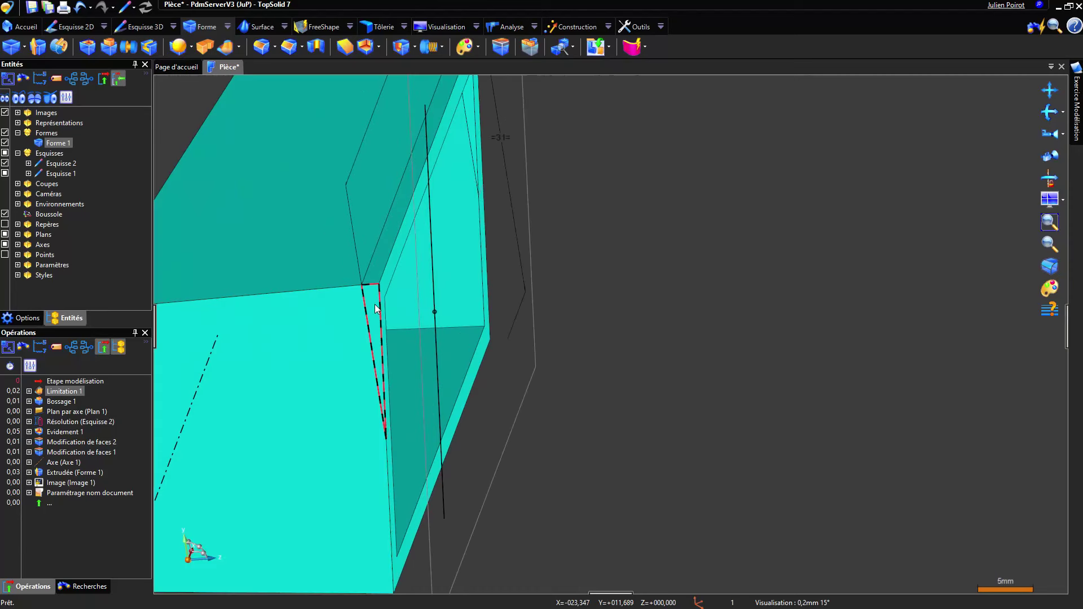
# Open the boss operation's definition to inspect its section and plane limit, leaving it without changes
pyautogui.click(55, 403)
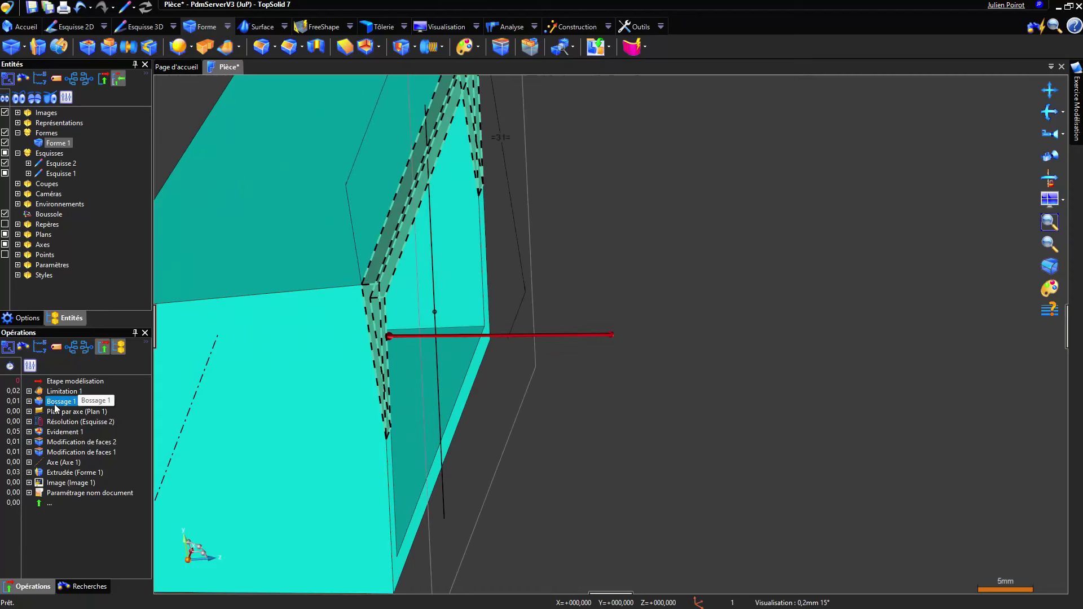
pyautogui.doubleClick(309, 372)
pyautogui.moveTo(390, 303); pyautogui.dragTo(398, 276, button='middle')
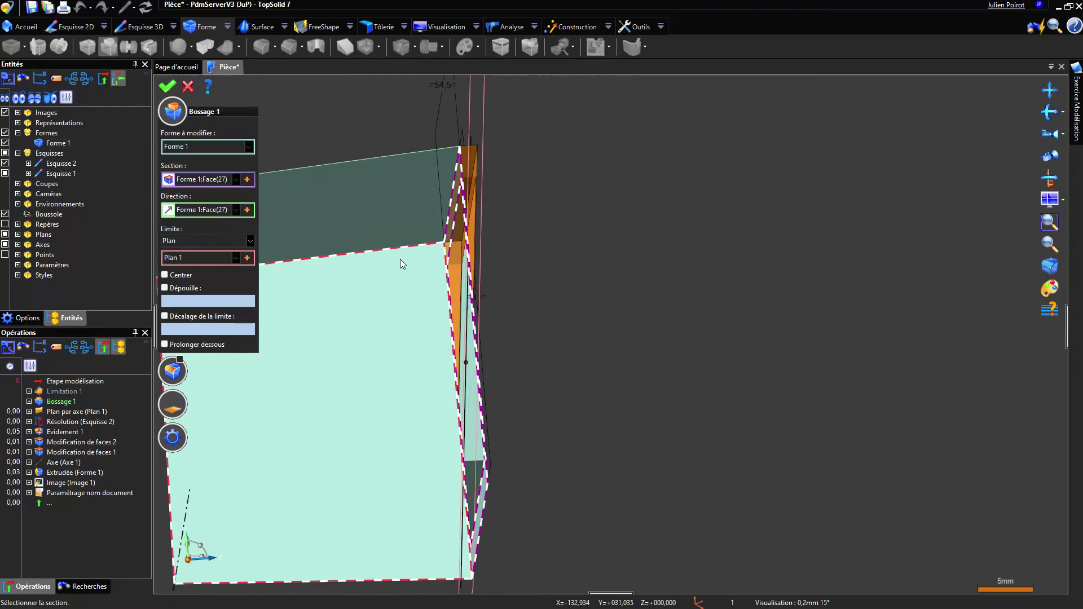
pyautogui.press('Escape')
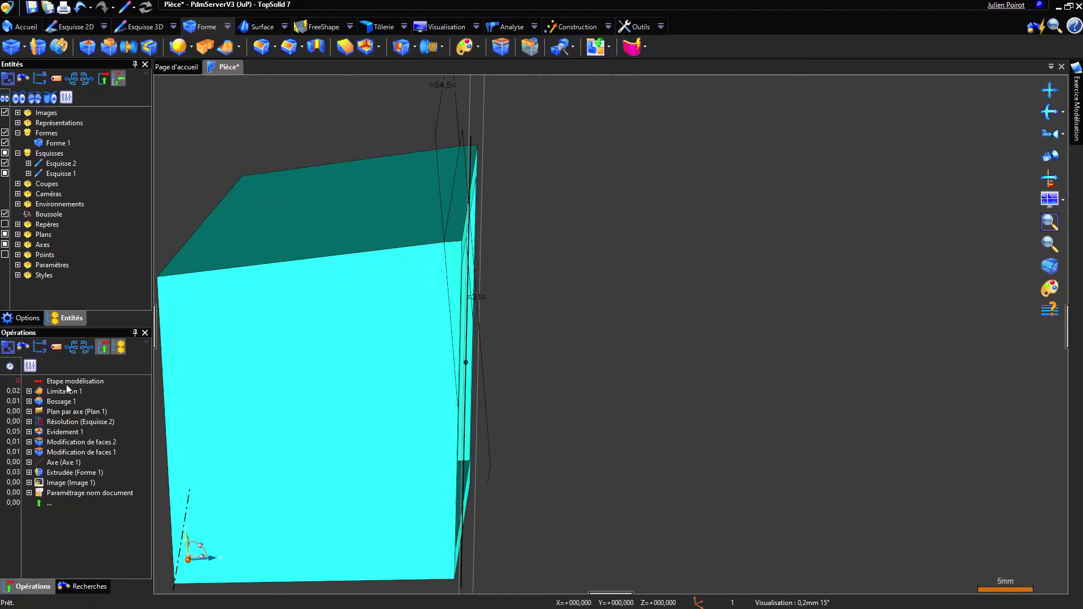
# Roll the modelling stage back to before the trim and delete the boss operation
pyautogui.moveTo(66, 385); pyautogui.dragTo(60, 404)
pyautogui.click(60, 405)
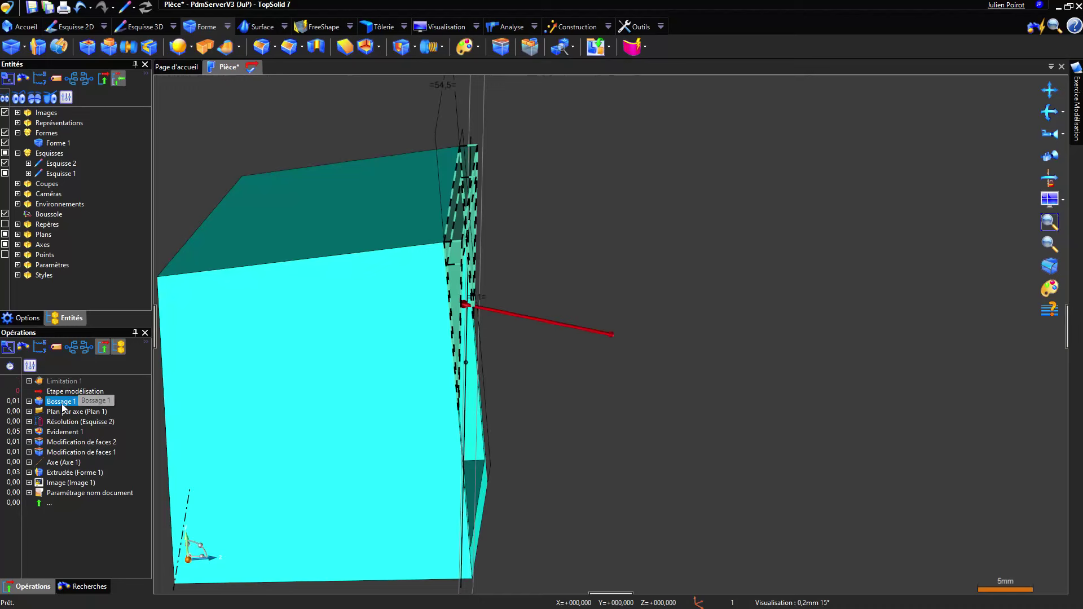
pyautogui.press('Delete')
pyautogui.scroll(-2, 425, 258)
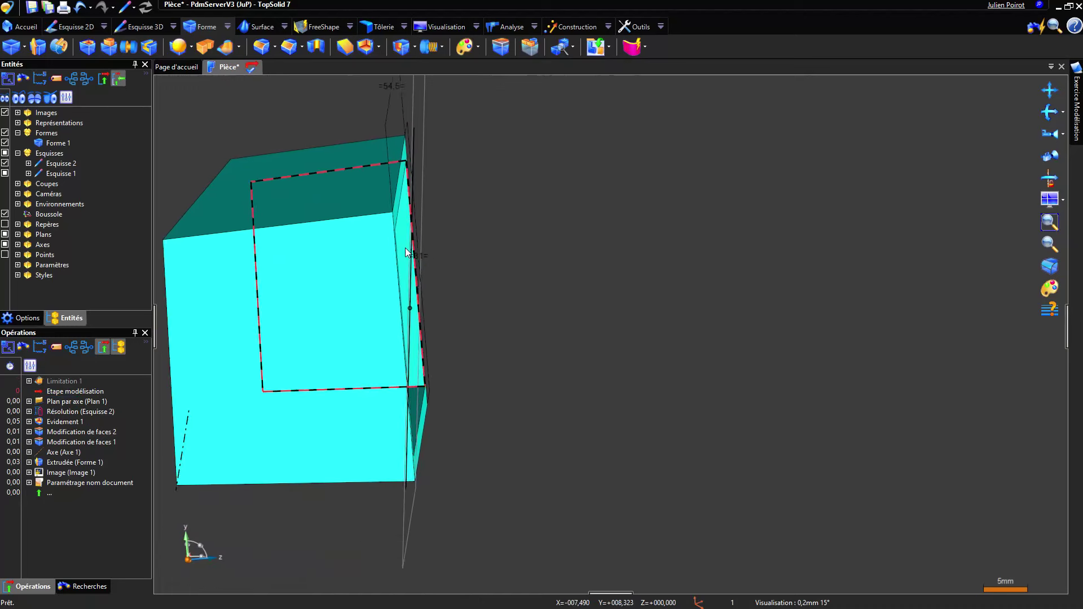
# Offset the open end's rim face outward by 10 mm and reactivate the suspended trim operation
pyautogui.click(500, 49)
pyautogui.moveTo(374, 203); pyautogui.dragTo(333, 207, button='middle')
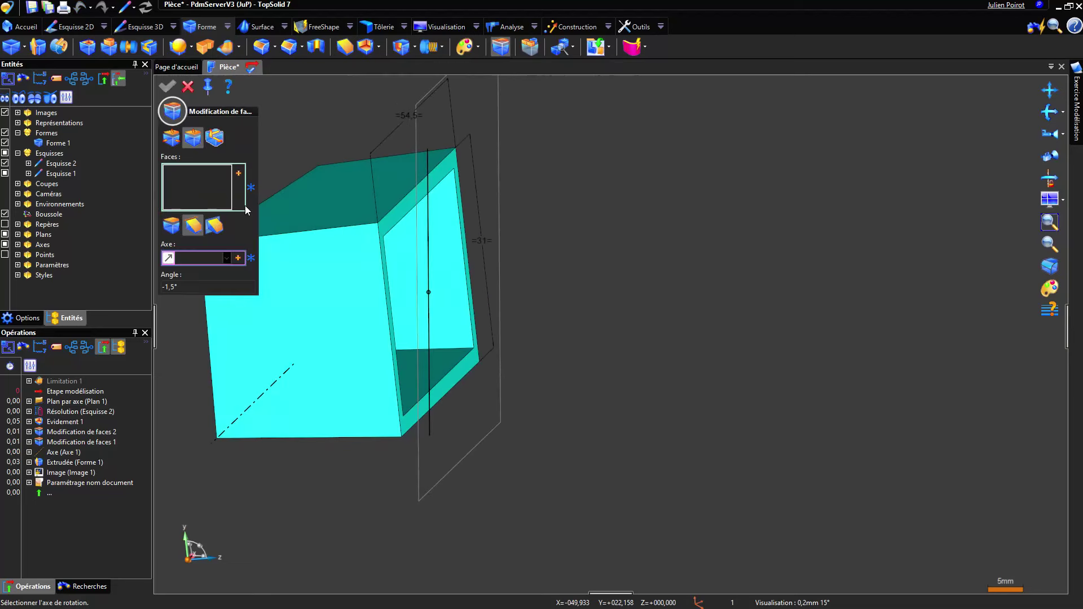
pyautogui.click(172, 141)
pyautogui.click(399, 219)
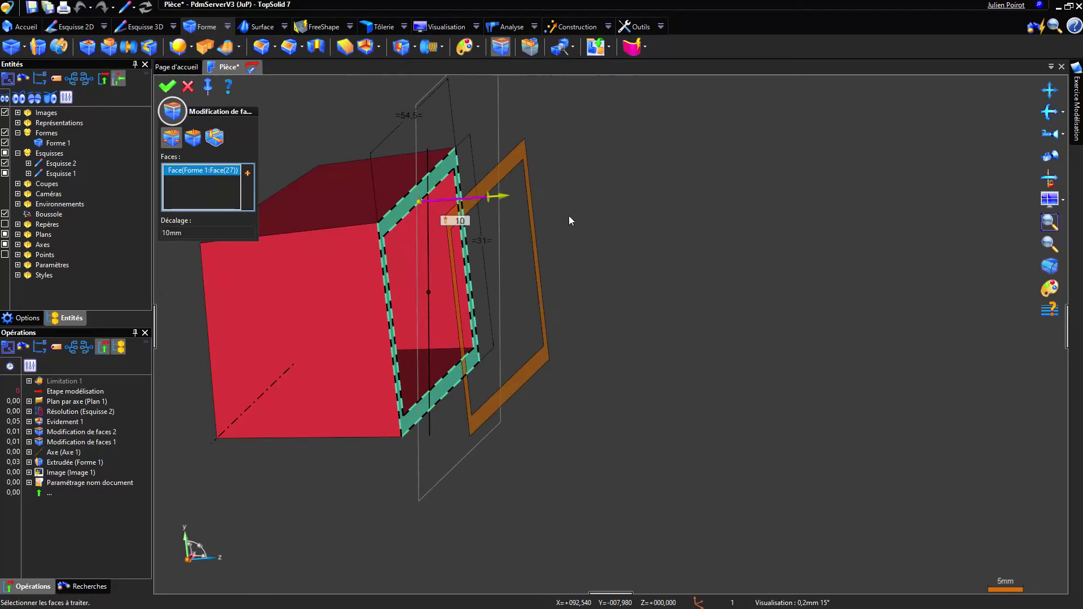
pyautogui.rightClick(607, 175)
pyautogui.click(615, 176)
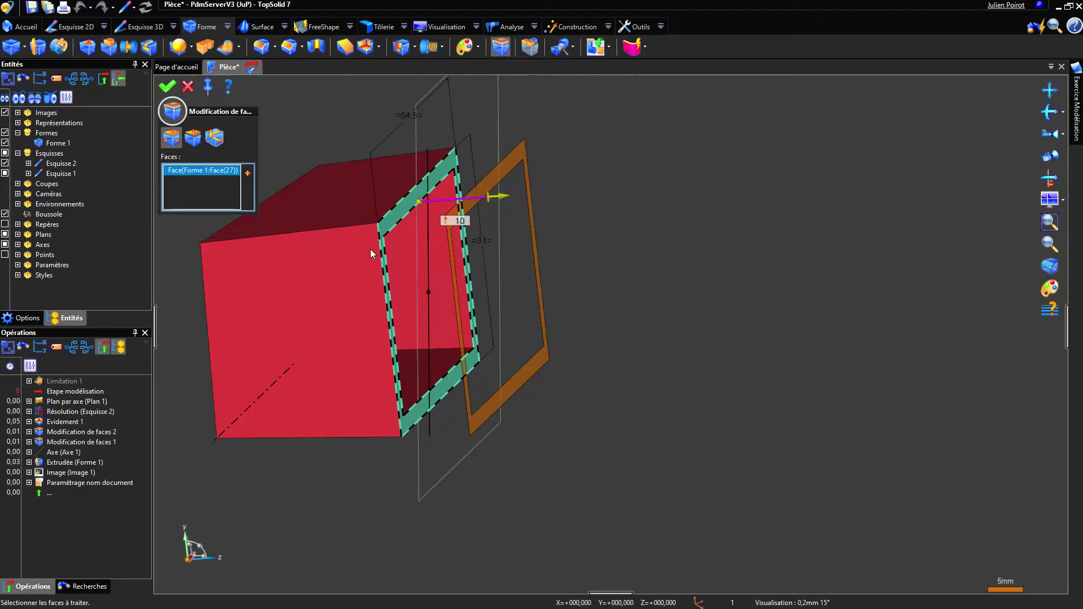
pyautogui.moveTo(370, 248)
pyautogui.mouseDown(button='middle')
pyautogui.moveTo(363, 232)
pyautogui.moveTo(372, 226)
pyautogui.moveTo(363, 240)
pyautogui.mouseUp(button='middle')
pyautogui.press('Escape')
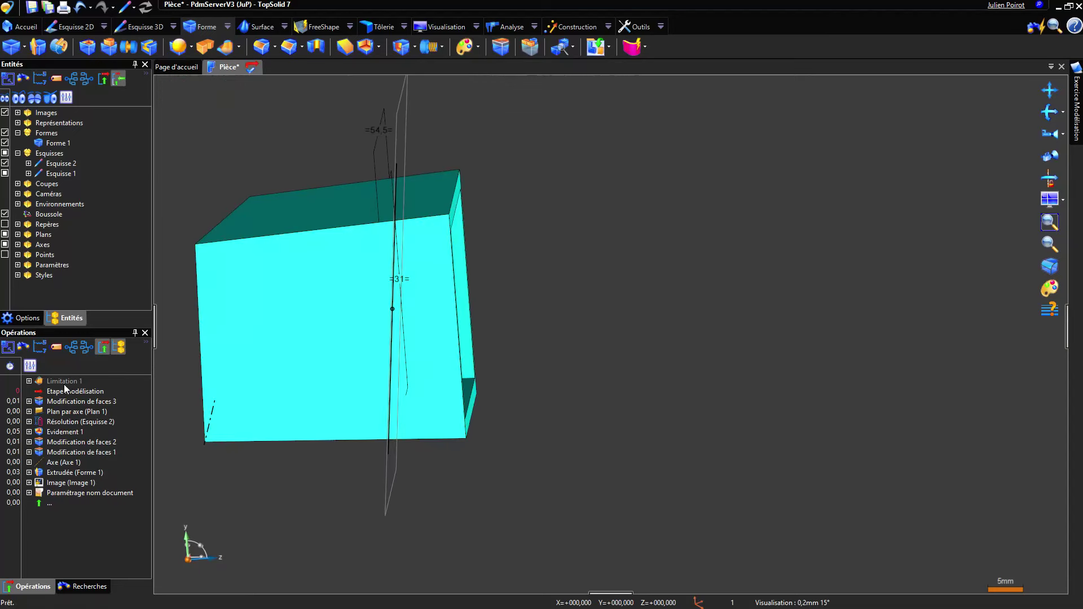
pyautogui.moveTo(66, 384); pyautogui.dragTo(64, 378)
# Start a new 2D sketch on the trimmed rim face of the open end, viewed normal to it
pyautogui.moveTo(405, 351); pyautogui.dragTo(415, 250, button='middle')
pyautogui.click(409, 238)
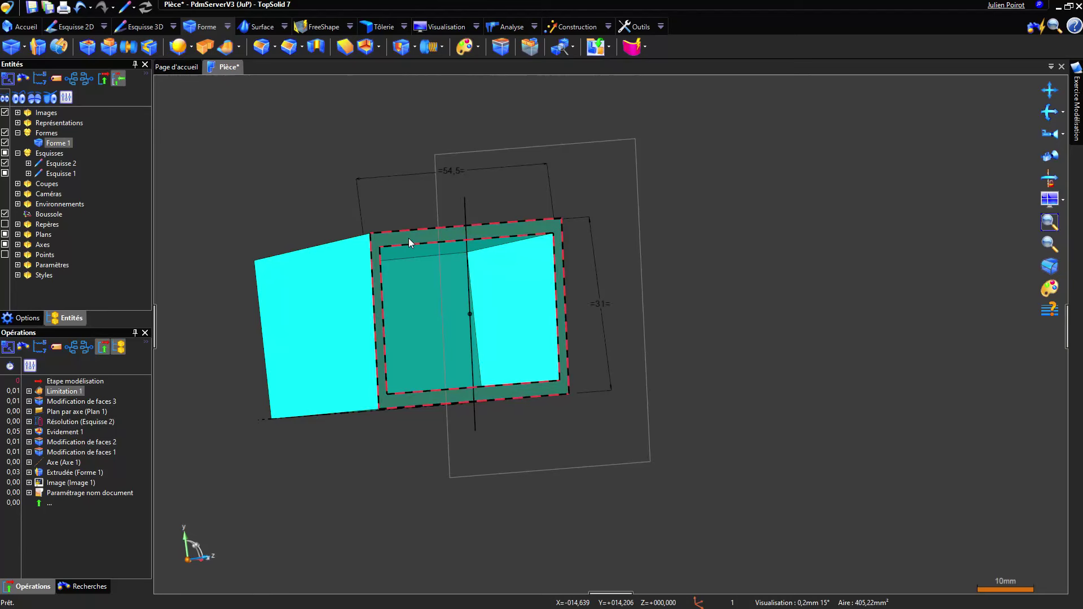
pyautogui.press('n')
pyautogui.rightClick(314, 217)
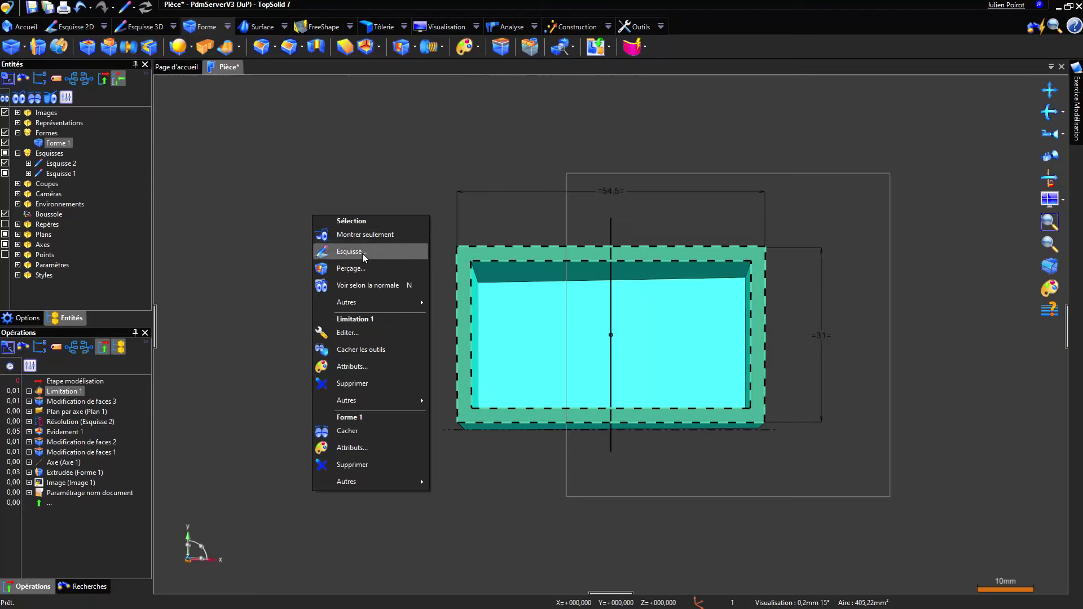
pyautogui.click(350, 251)
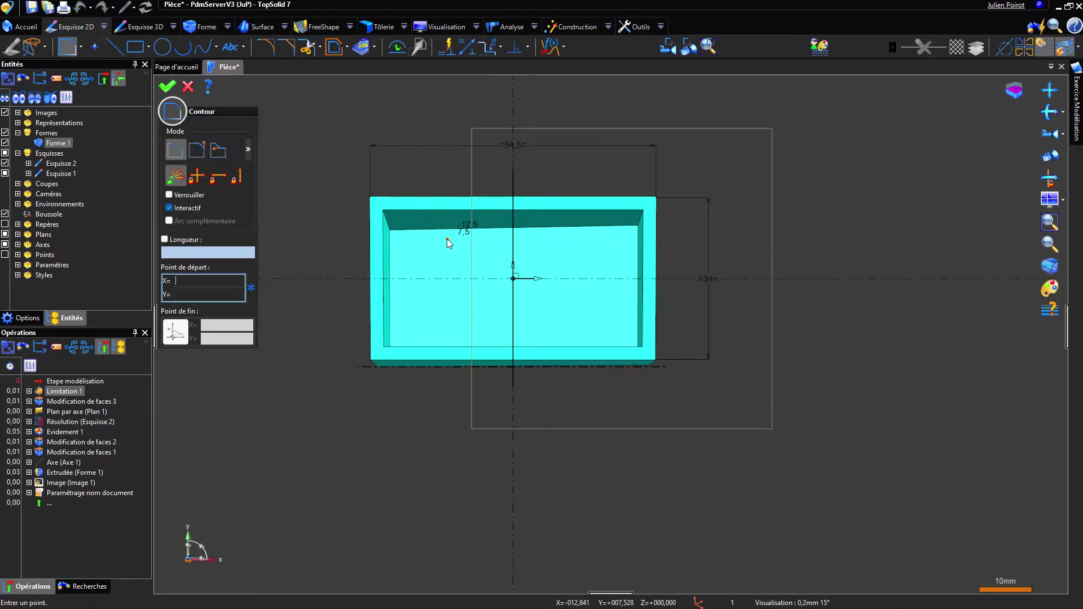
# Sketch a rectangle about 80 by 40 mm around the rim, centred on the sketch origin
pyautogui.click(135, 46)
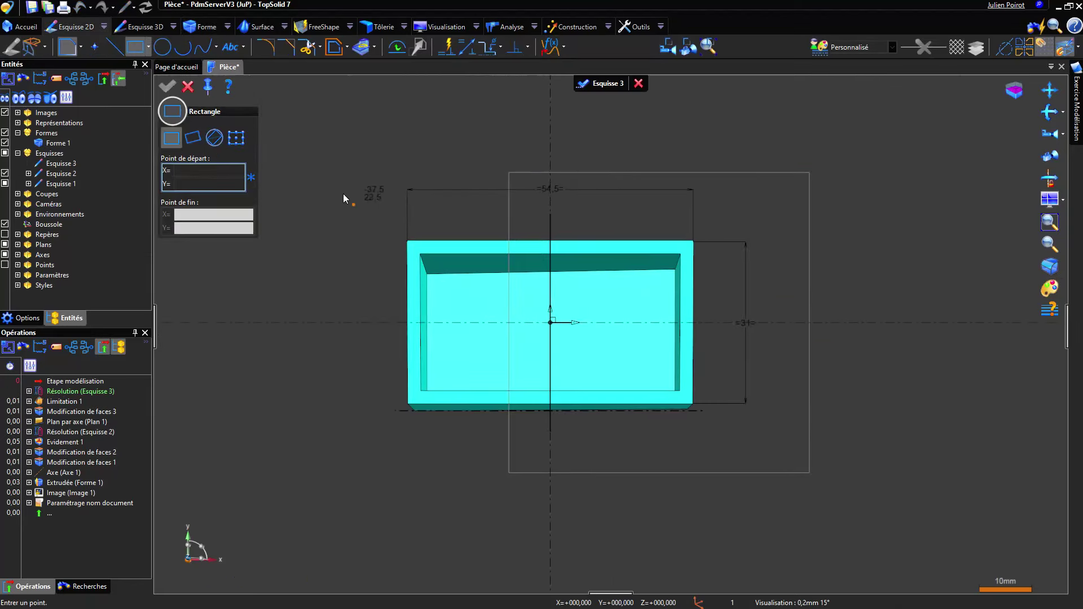
pyautogui.click(340, 217)
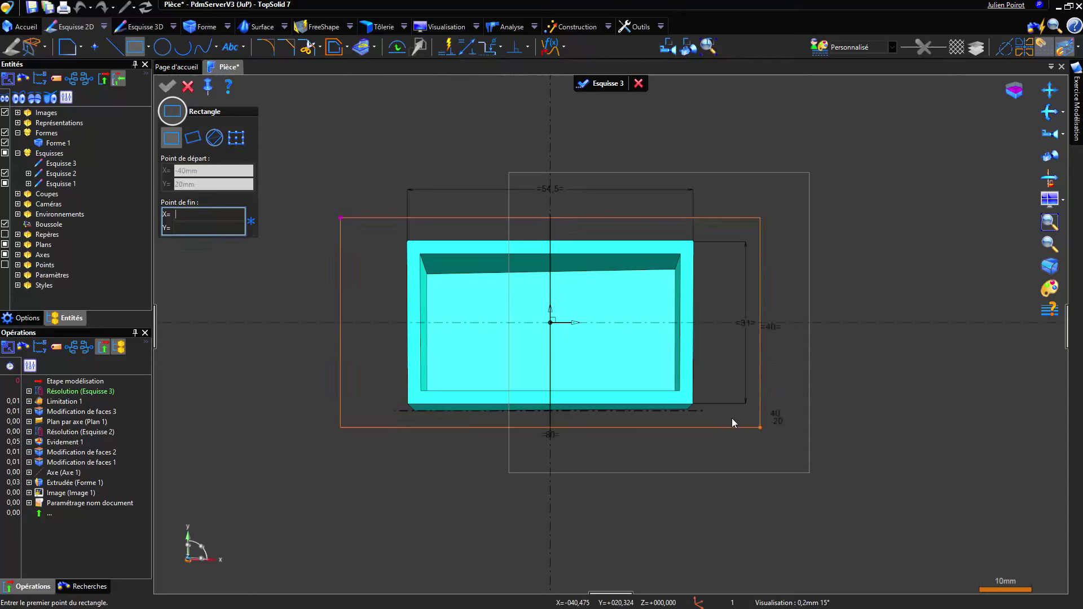
pyautogui.click(790, 356)
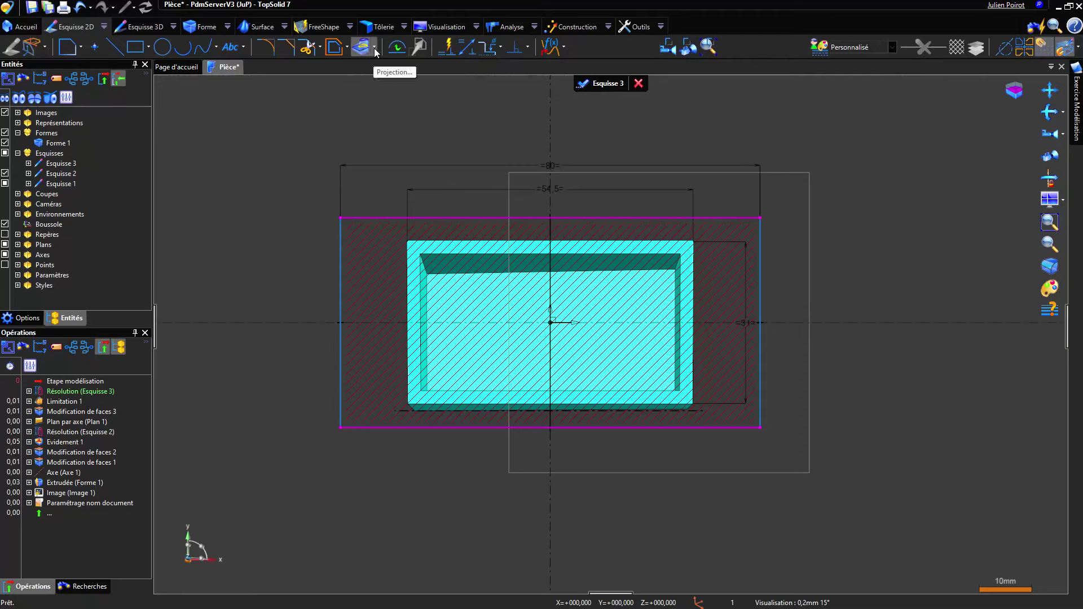
# Constrain the rectangle's upper and lower sides coincident with the two ends of the central vertical line
pyautogui.click(527, 47)
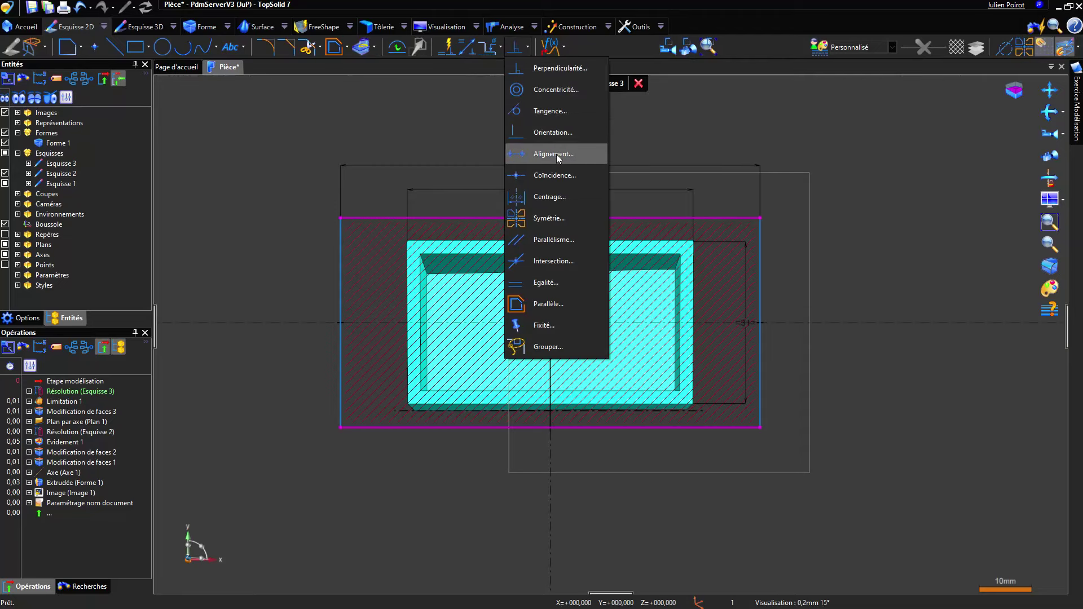
pyautogui.click(554, 176)
pyautogui.click(594, 220)
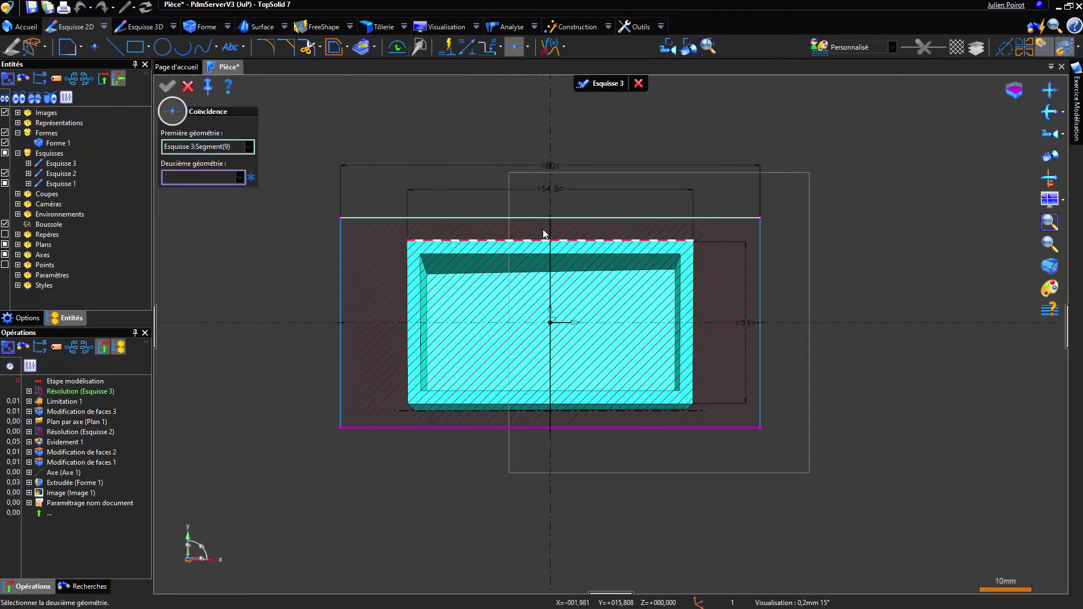
pyautogui.scroll(5, 544, 232)
pyautogui.click(569, 164)
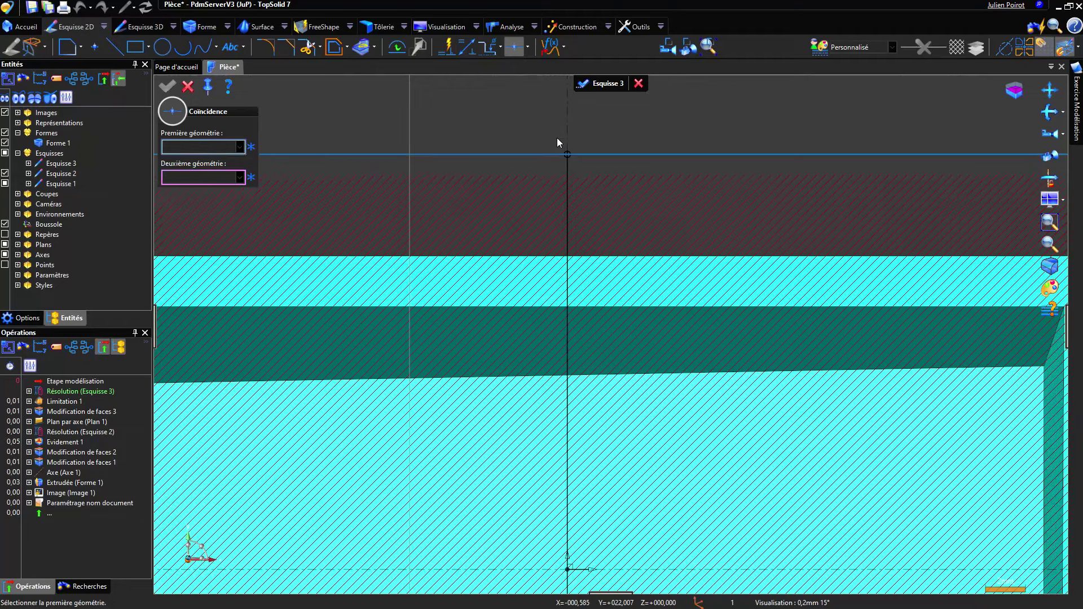
pyautogui.scroll(-5, 614, 273)
pyautogui.click(604, 397)
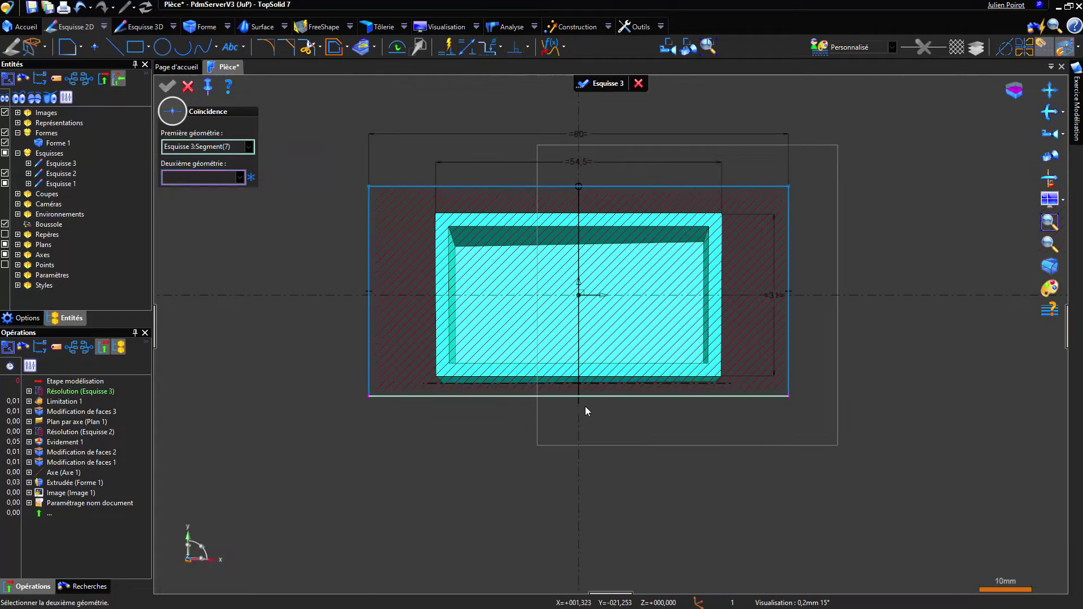
pyautogui.click(577, 403)
pyautogui.press('Escape')
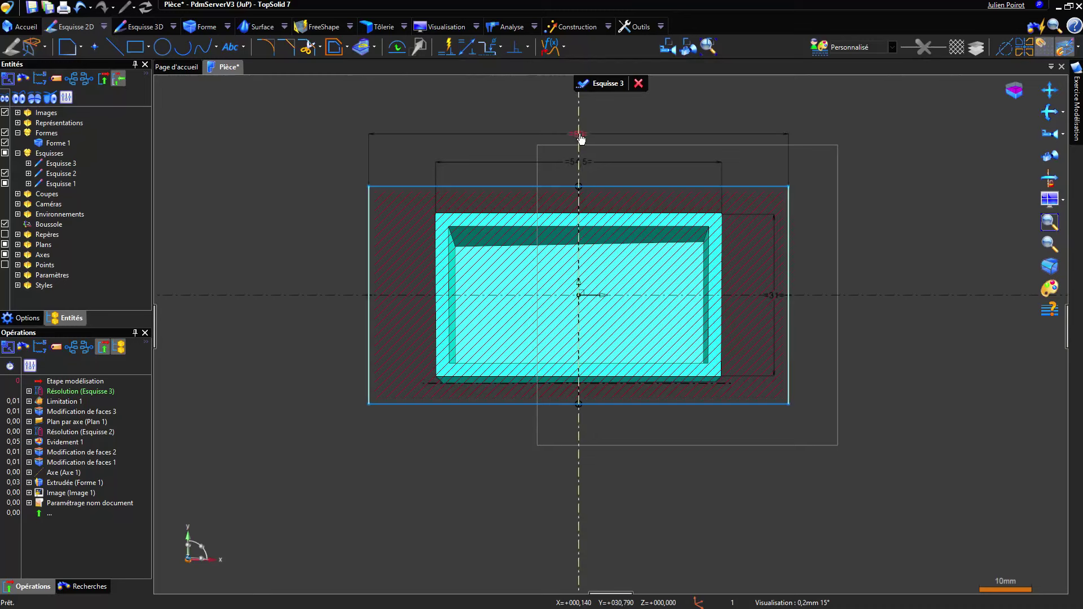
# Set the rectangle's overall width dimension to 86.6 mm
pyautogui.doubleClick(580, 135)
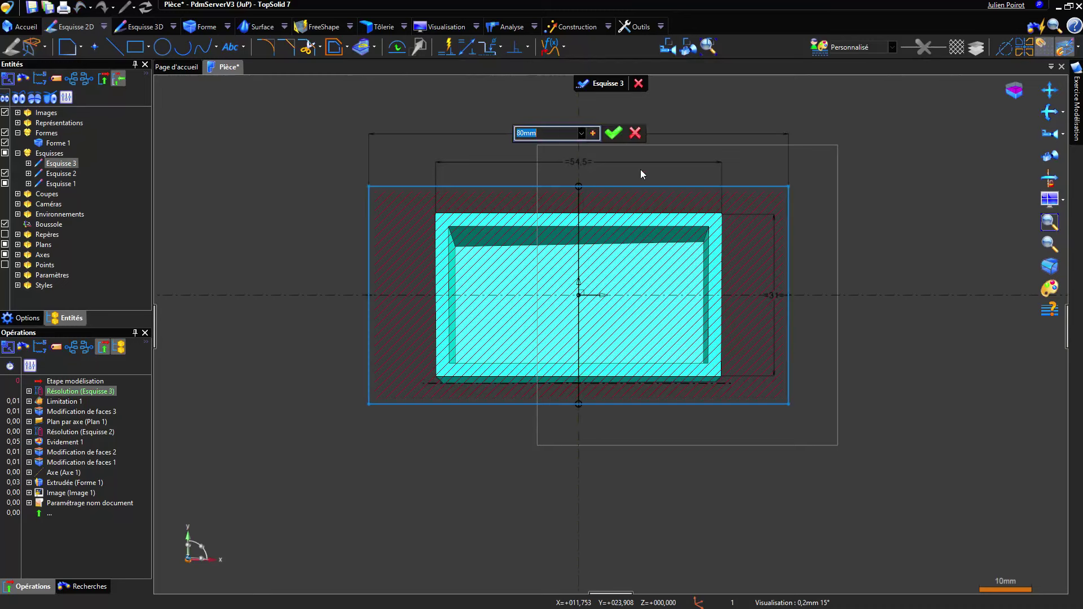
pyautogui.write('86,6')
pyautogui.press('Return')
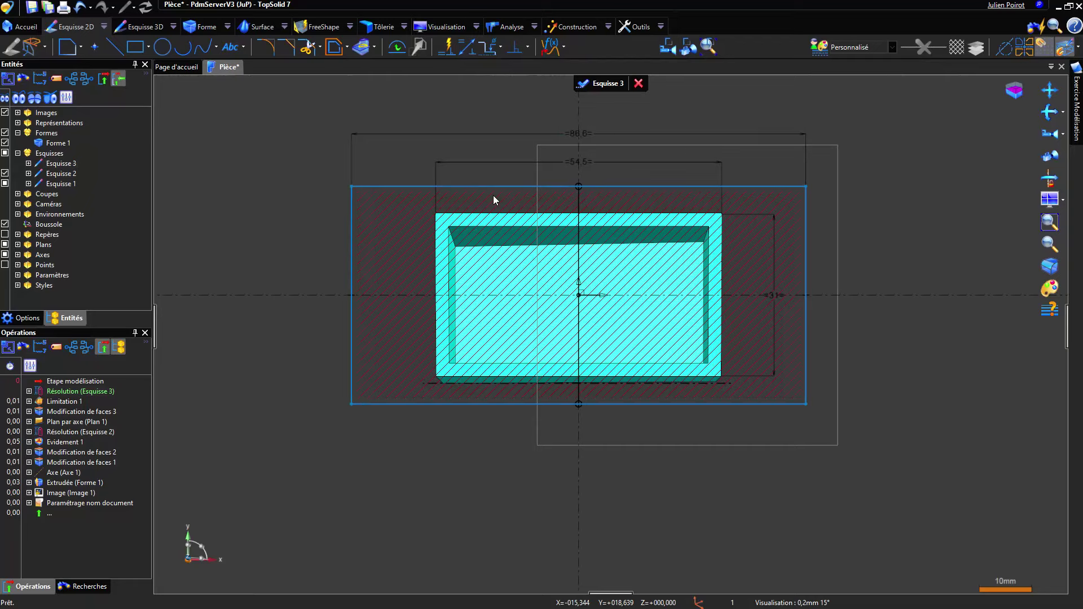
# Project the four inner edges of the hollow's rim into the flange sketch
pyautogui.moveTo(289, 184)
pyautogui.mouseDown(button='middle')
pyautogui.moveTo(399, 223)
pyautogui.moveTo(408, 191)
pyautogui.moveTo(442, 181)
pyautogui.moveTo(335, 177)
pyautogui.mouseUp(button='middle')
pyautogui.rightClick(335, 177)
pyautogui.press('Escape')
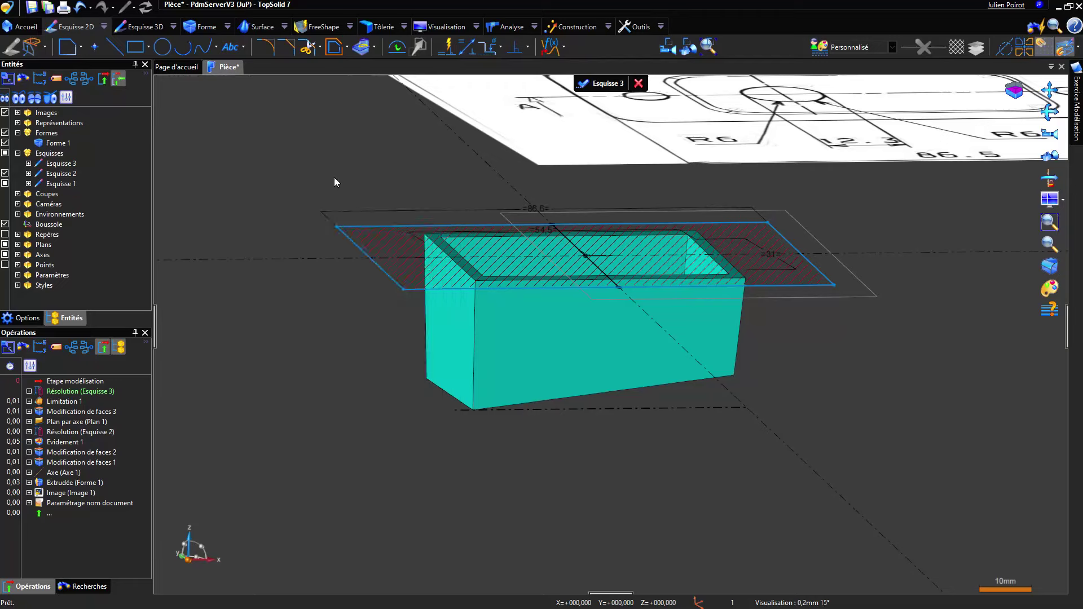
pyautogui.moveTo(467, 243)
pyautogui.mouseDown(button='middle')
pyautogui.moveTo(432, 249)
pyautogui.moveTo(447, 259)
pyautogui.moveTo(463, 307)
pyautogui.mouseUp(button='middle')
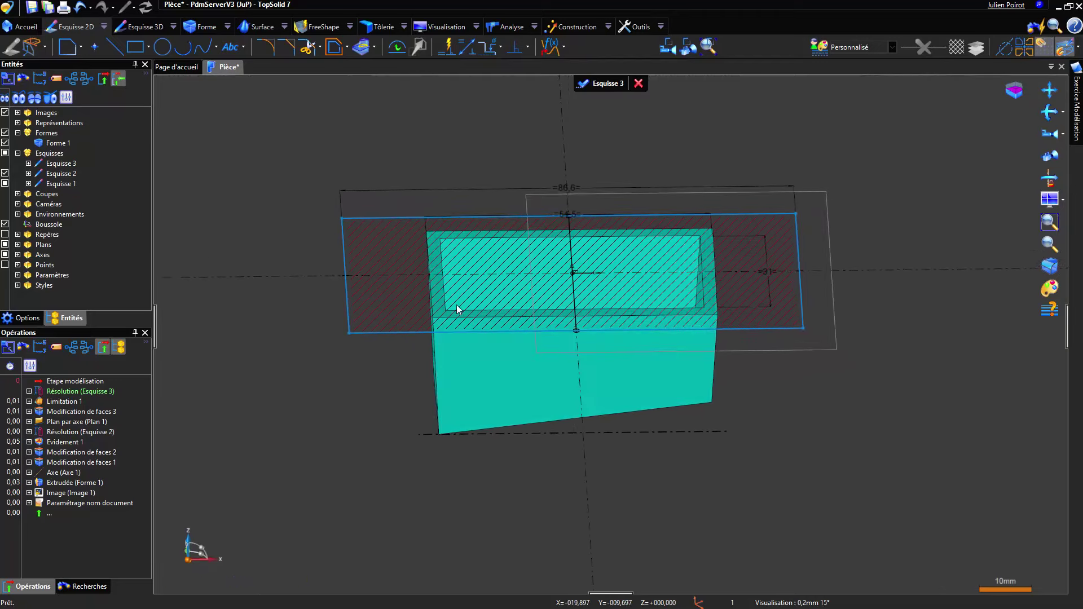
pyautogui.click(360, 49)
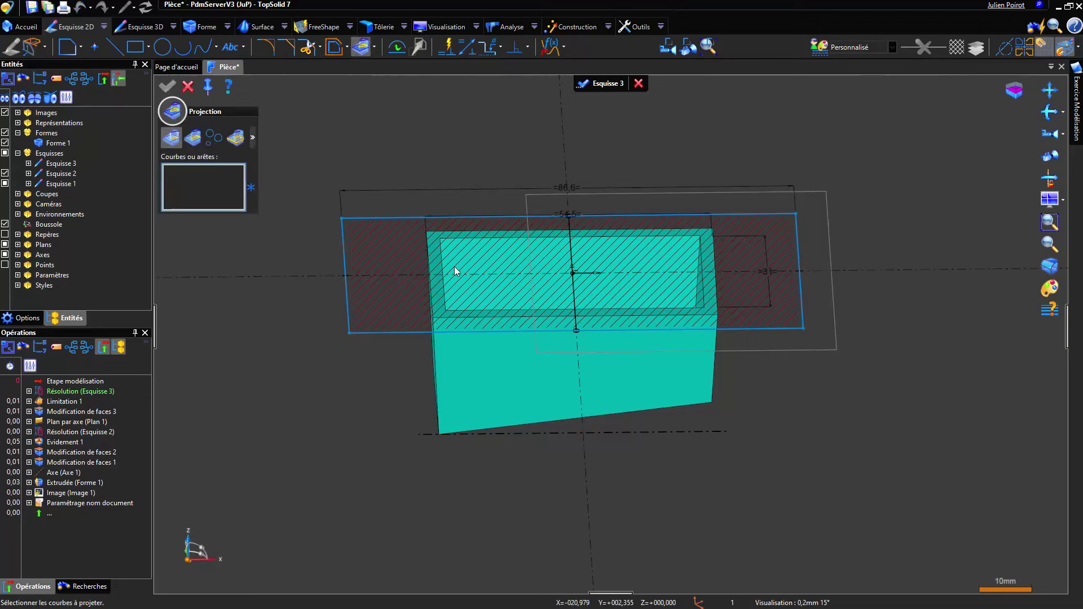
pyautogui.click(452, 251)
pyautogui.click(465, 238)
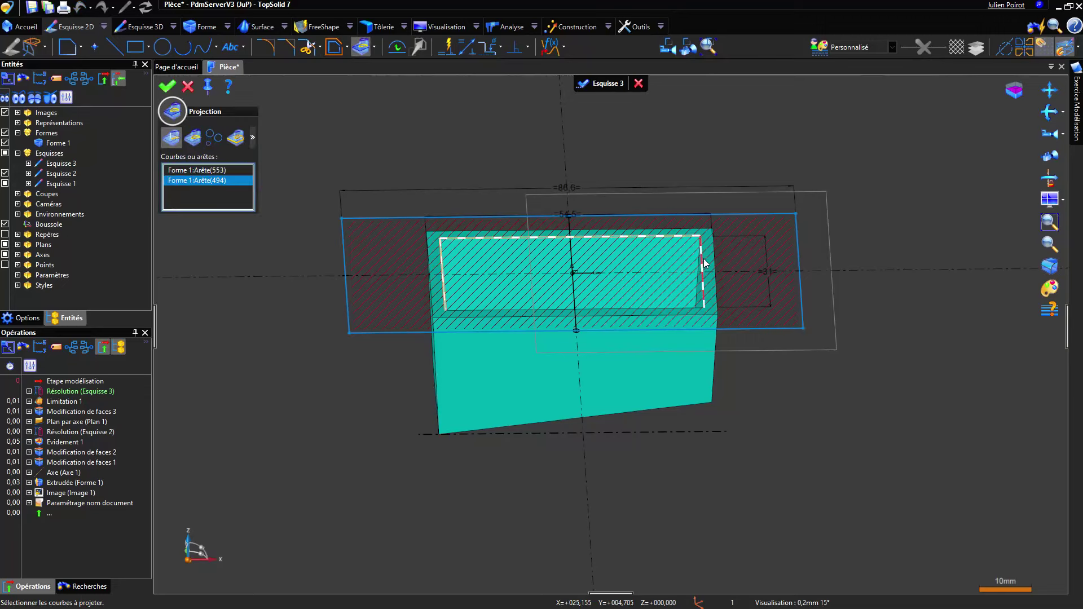
pyautogui.click(703, 258)
pyautogui.click(662, 316)
pyautogui.rightClick(442, 167)
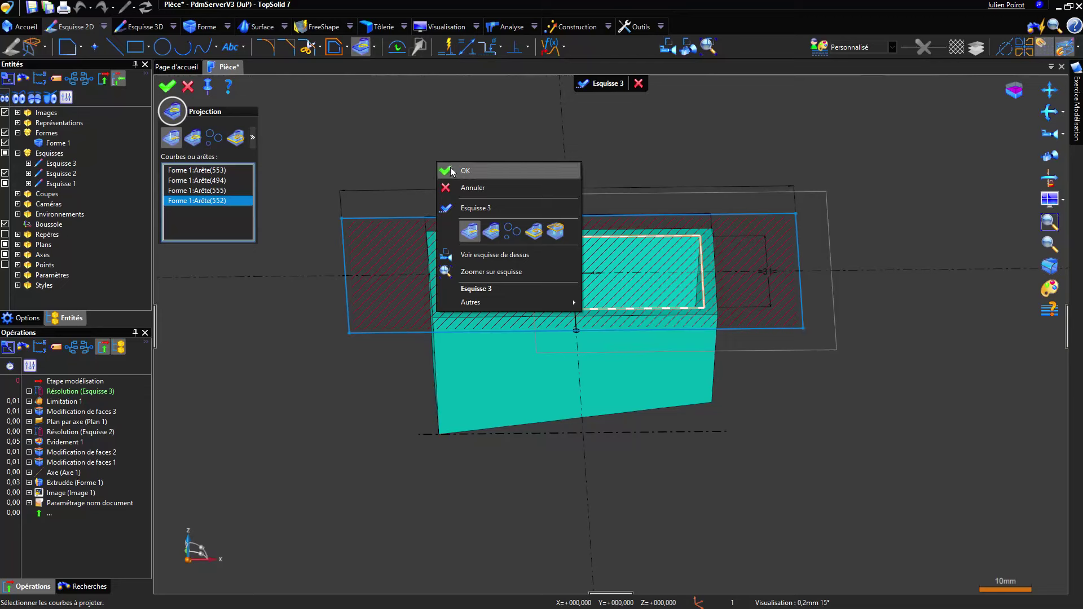
pyautogui.click(457, 171)
pyautogui.click(188, 85)
# Create a boss from the flange sketch with a height of 2.55 mm and its direction reversed toward the closed end
pyautogui.rightClick(302, 140)
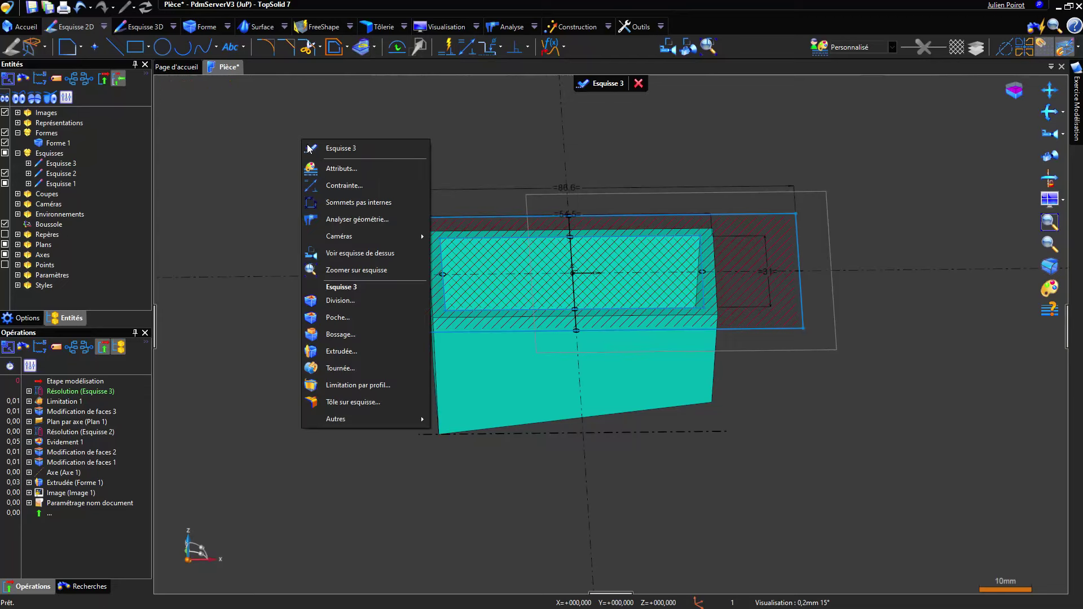
pyautogui.click(356, 336)
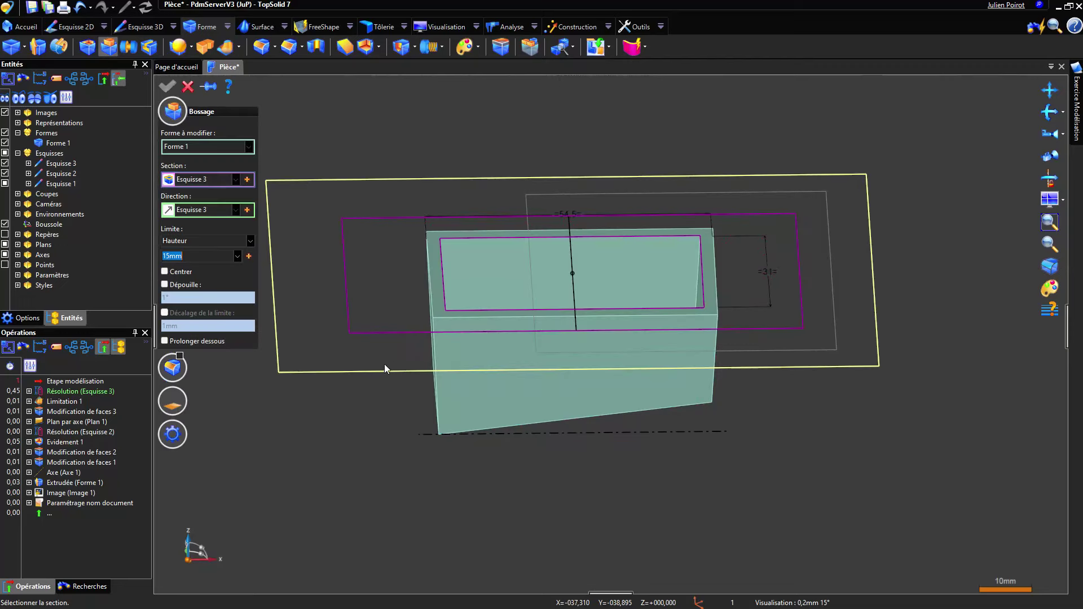
pyautogui.moveTo(576, 197); pyautogui.dragTo(570, 284)
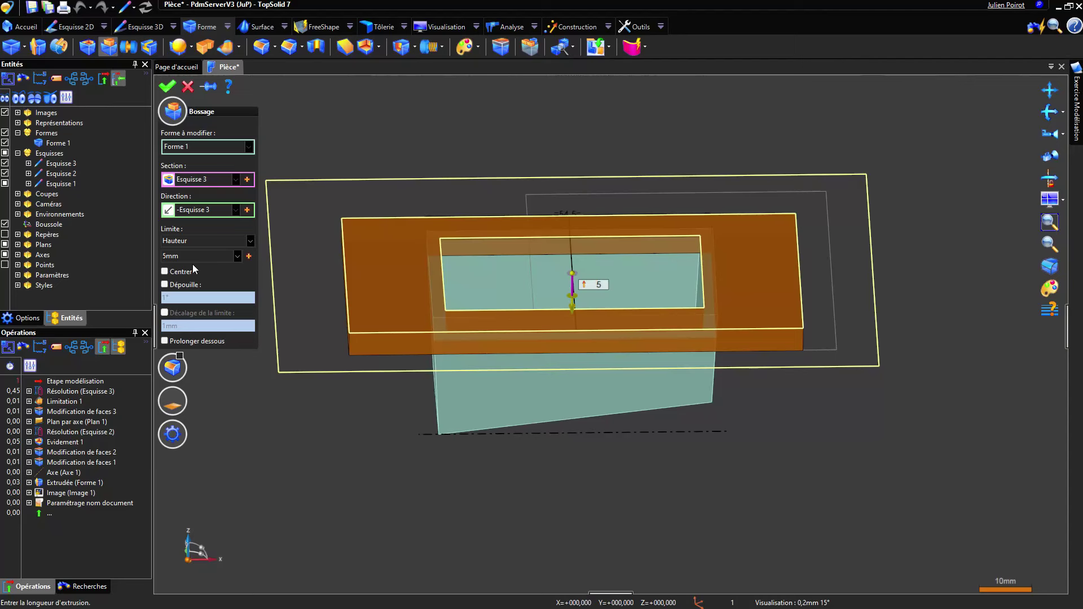
pyautogui.write('2,5')
pyautogui.press('Return')
pyautogui.moveTo(357, 313); pyautogui.dragTo(353, 262, button='middle')
pyautogui.rightClick(316, 100)
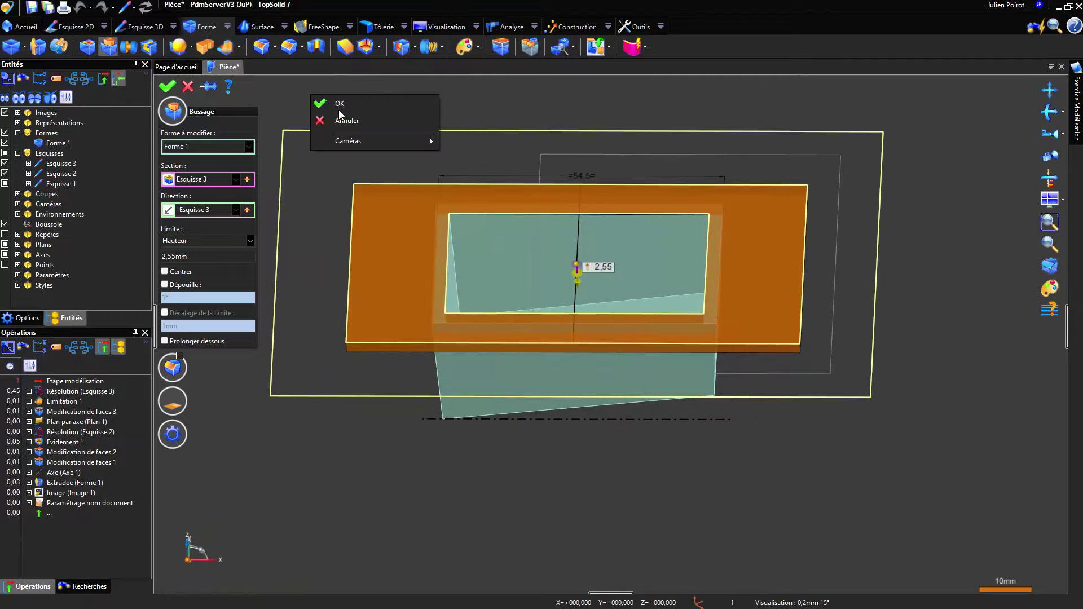
pyautogui.click(333, 103)
# Delete the two narrow step faces inside the opening beneath the flange, healing the shape with the Etendre option
pyautogui.moveTo(438, 329); pyautogui.dragTo(445, 251, button='middle')
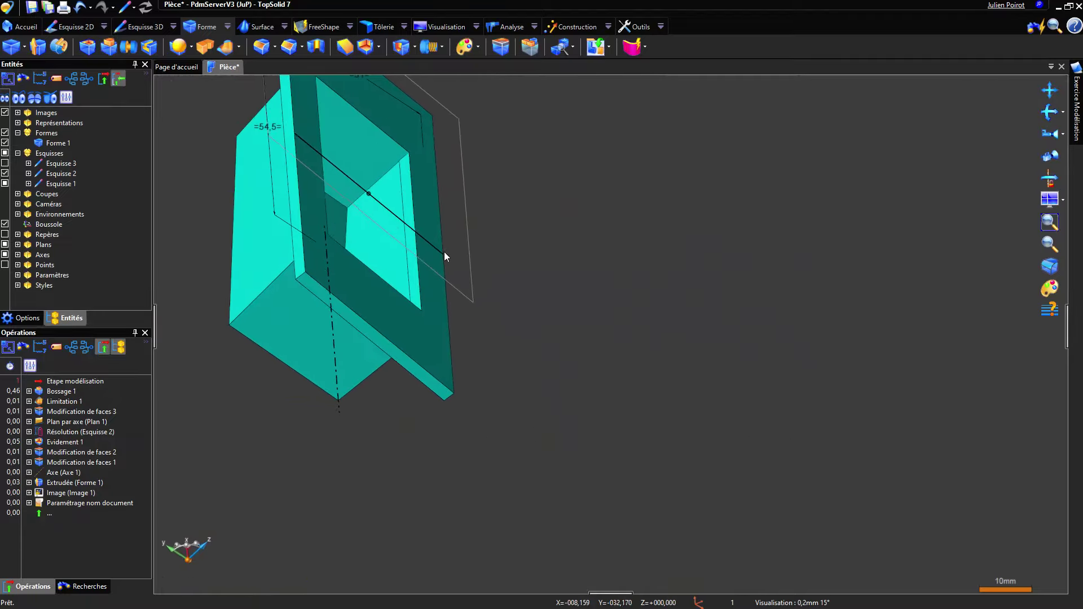
pyautogui.scroll(5, 444, 252)
pyautogui.moveTo(412, 201); pyautogui.dragTo(463, 322, button='middle')
pyautogui.scroll(-3, 455, 228)
pyautogui.scroll(3, 374, 229)
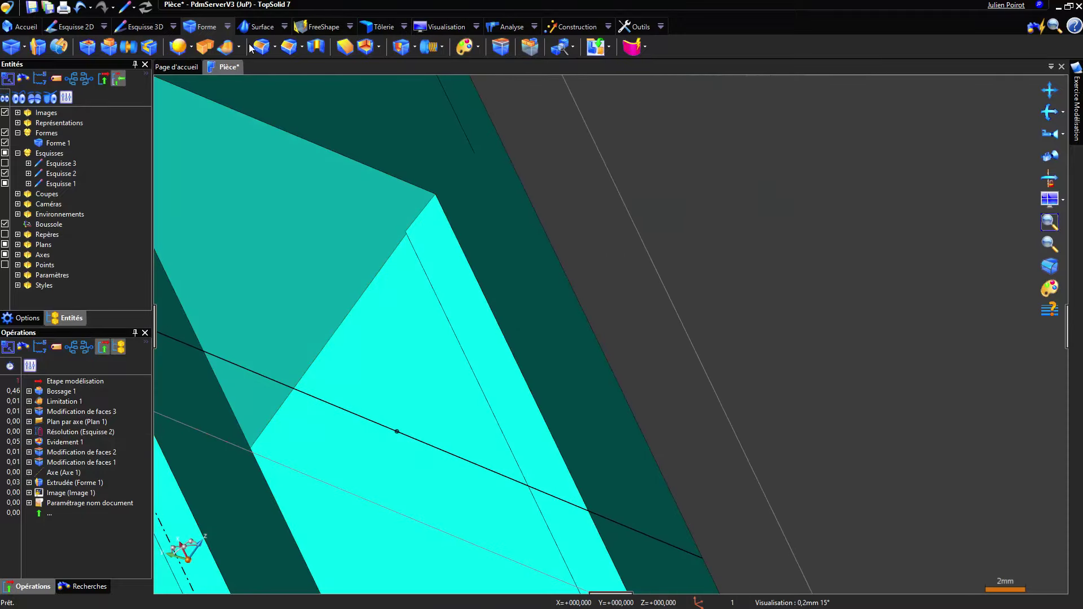
pyautogui.click(258, 26)
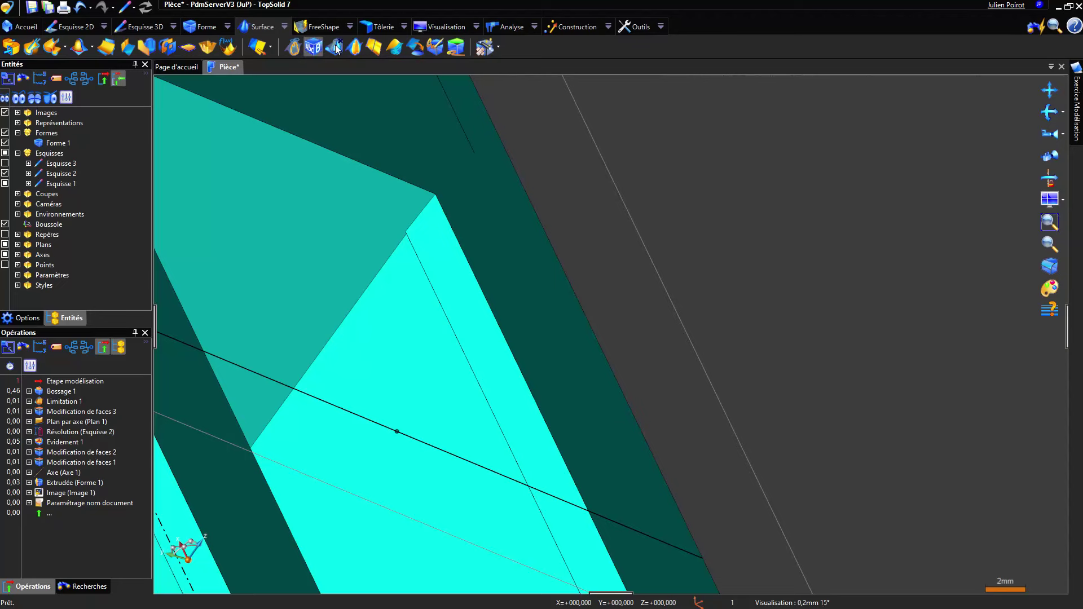
pyautogui.click(336, 49)
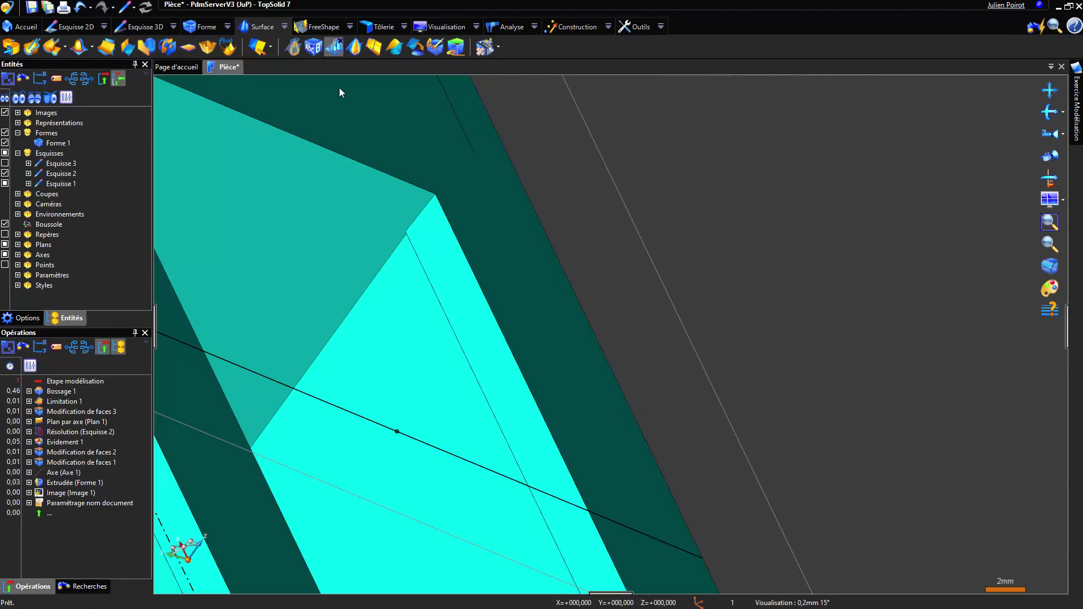
pyautogui.click(407, 246)
pyautogui.scroll(5, 408, 233)
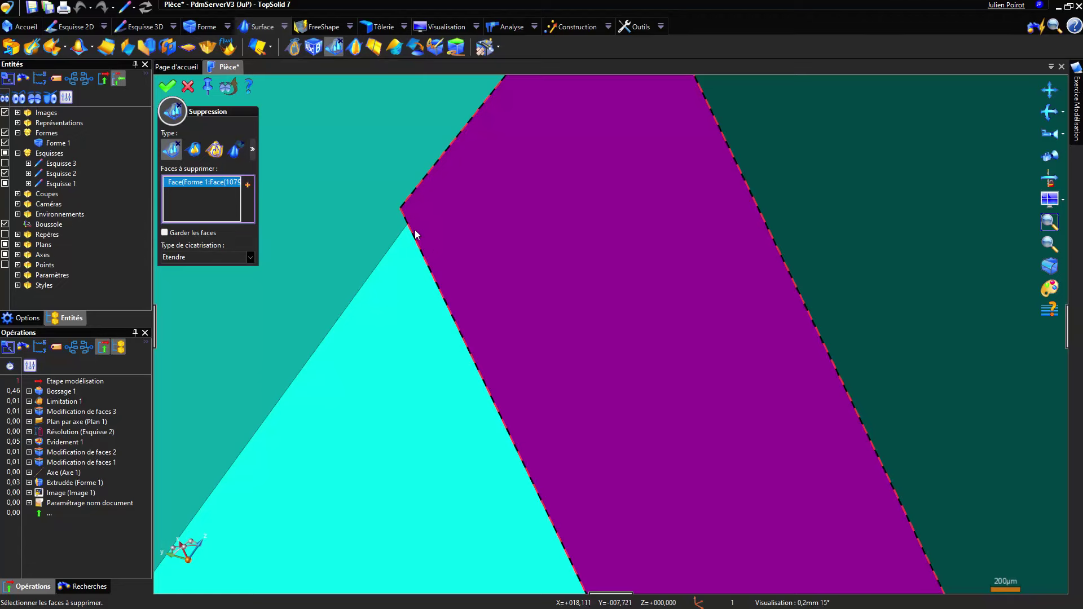
pyautogui.click(411, 232)
pyautogui.scroll(-3, 395, 235)
pyautogui.scroll(-2, 382, 241)
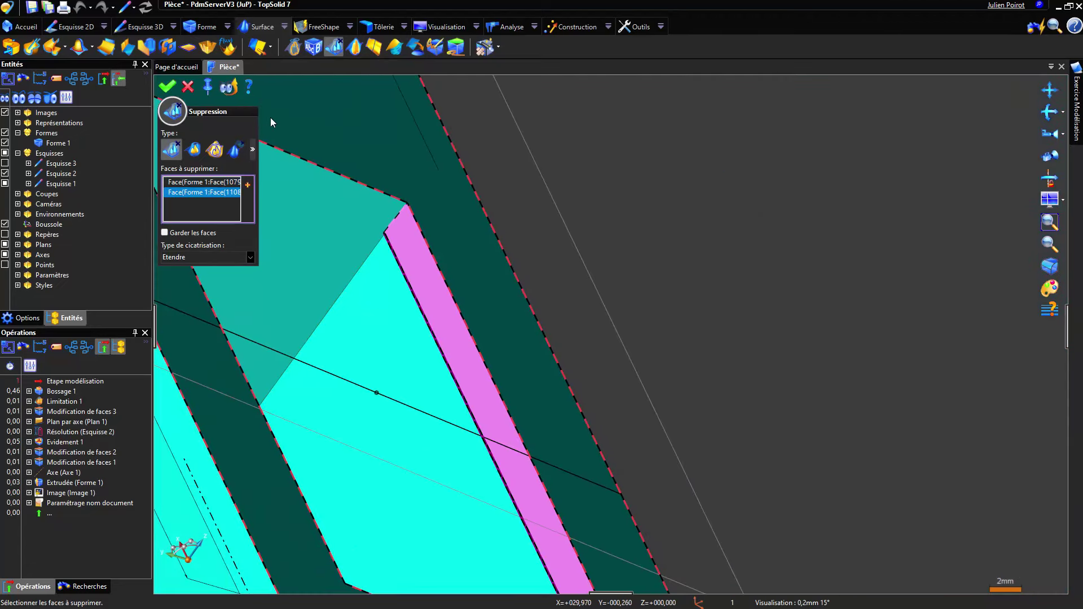
pyautogui.click(270, 117)
pyautogui.rightClick(604, 149)
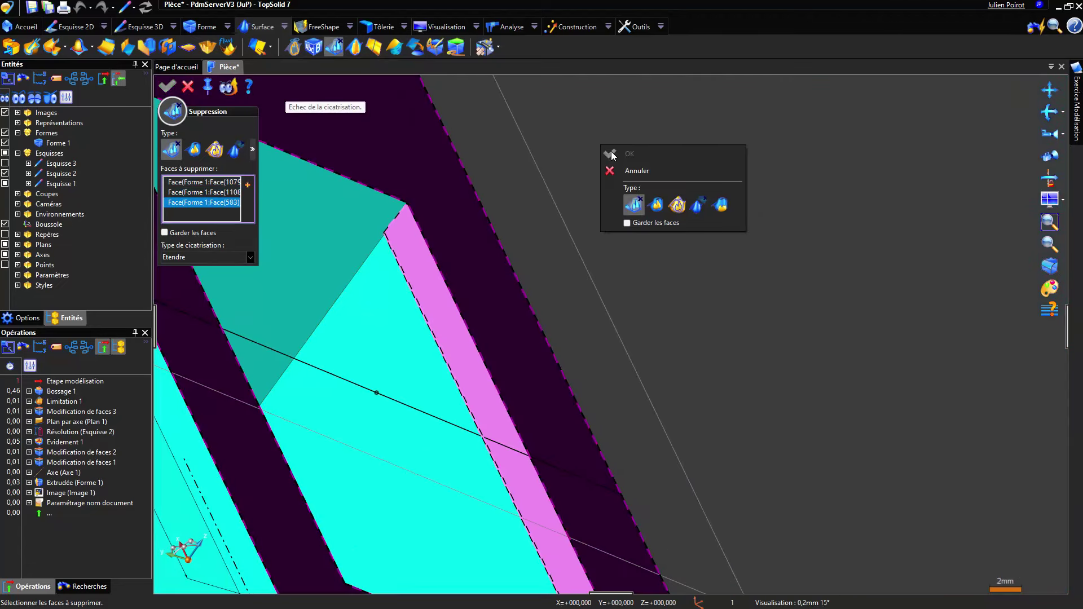
pyautogui.rightClick(177, 213)
pyautogui.click(421, 190)
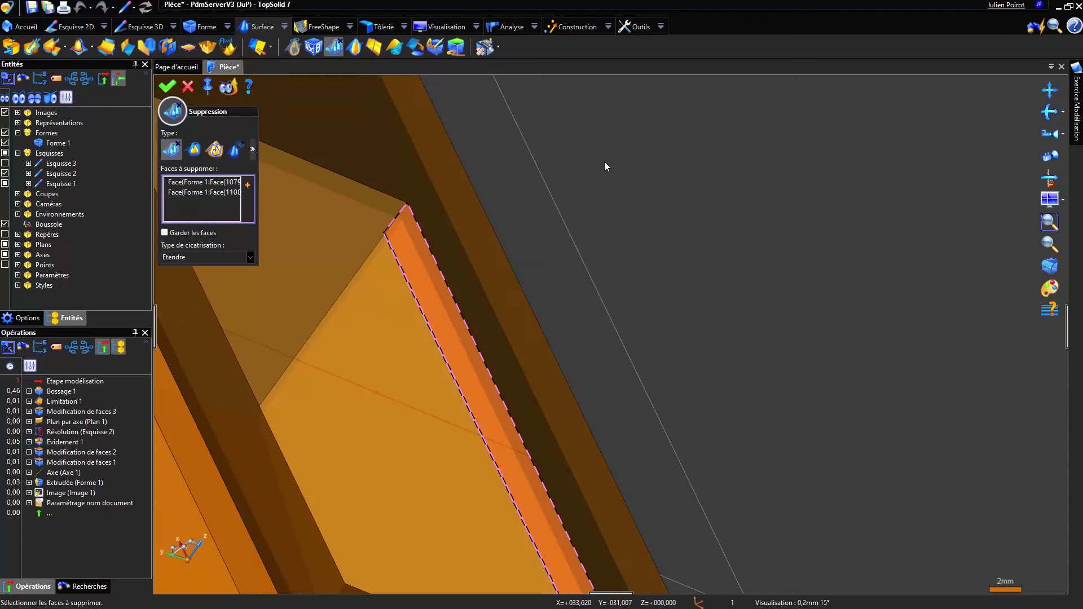
pyautogui.rightClick(604, 161)
pyautogui.click(608, 165)
pyautogui.moveTo(409, 296)
pyautogui.mouseDown(button='middle')
pyautogui.moveTo(341, 295)
pyautogui.moveTo(350, 334)
pyautogui.moveTo(384, 361)
pyautogui.moveTo(184, 341)
pyautogui.moveTo(250, 403)
pyautogui.moveTo(189, 164)
pyautogui.mouseUp(button='middle')
pyautogui.scroll(-5, 360, 287)
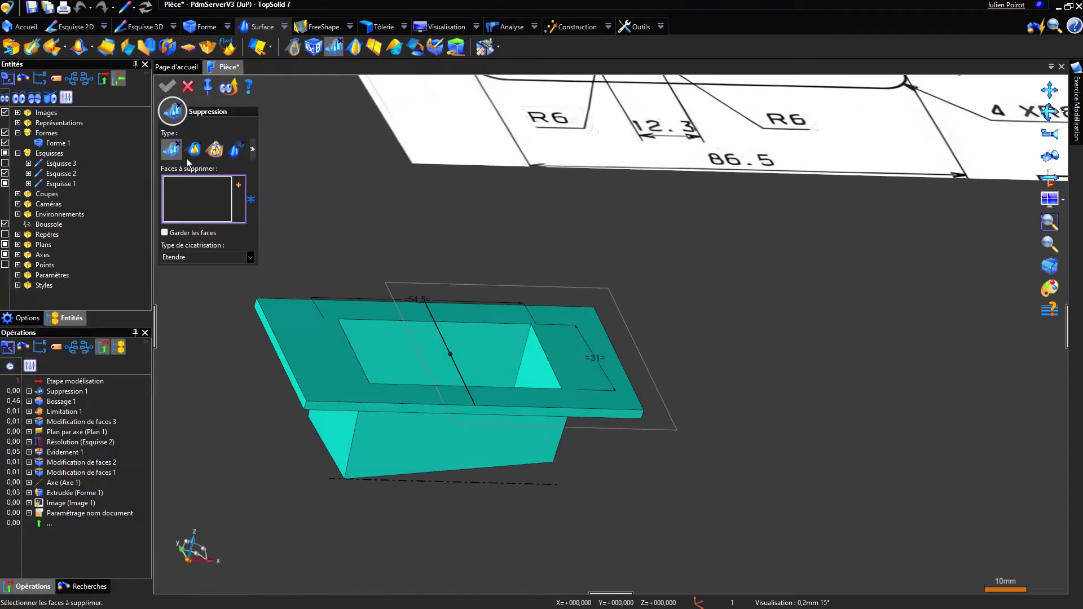
pyautogui.click(188, 87)
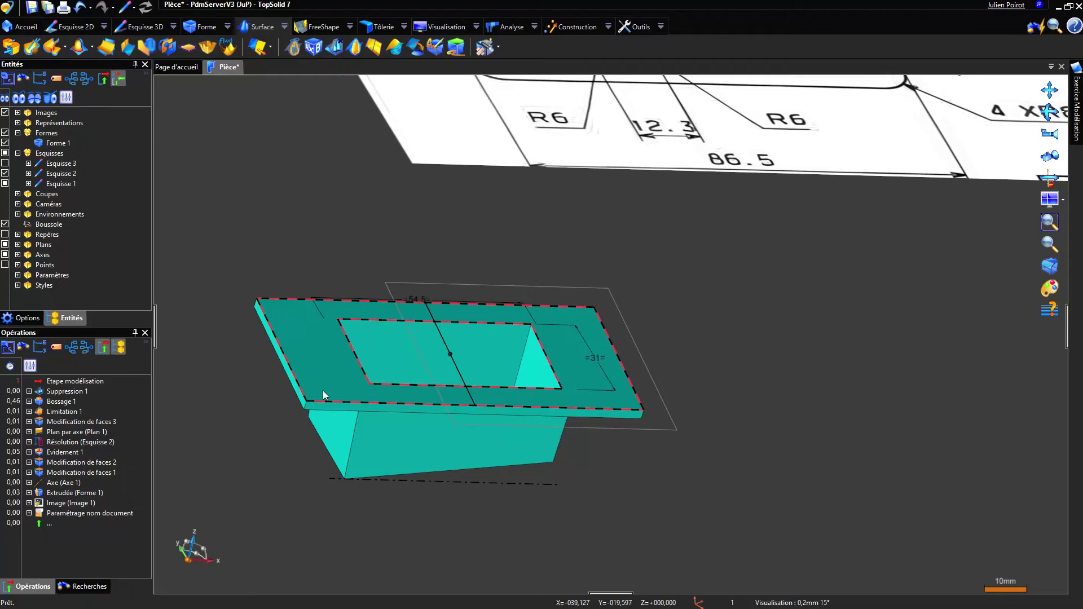
# Sketch two points on the flange face along the horizontal axis, one on each side of the opening, the right-hand one about 35 mm from the origin
pyautogui.moveTo(472, 343); pyautogui.dragTo(387, 416, button='middle')
pyautogui.scroll(-3, 387, 415)
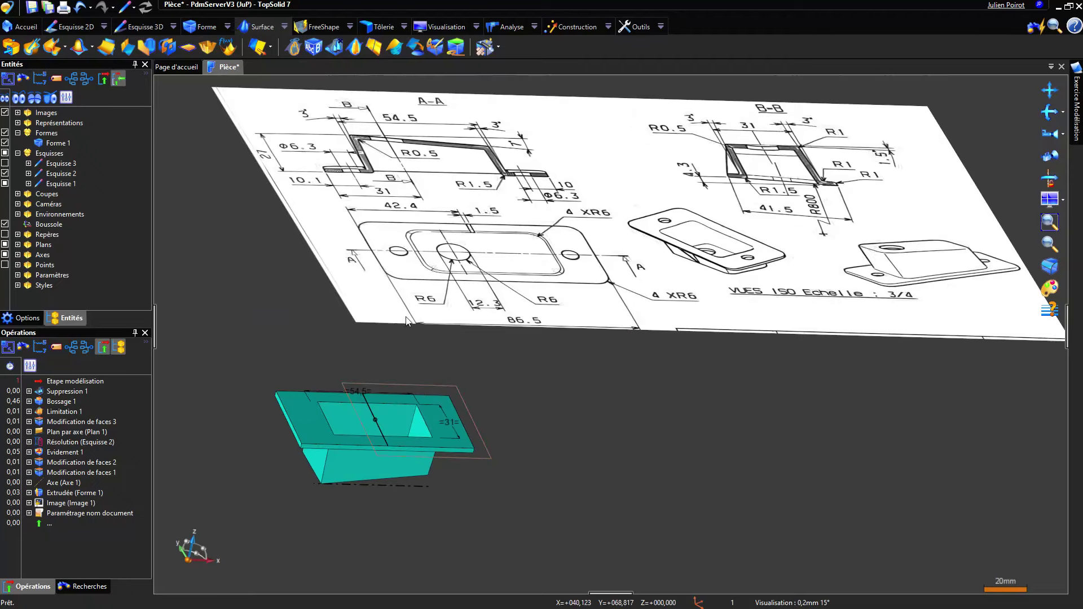
pyautogui.moveTo(400, 256); pyautogui.dragTo(399, 279, button='middle')
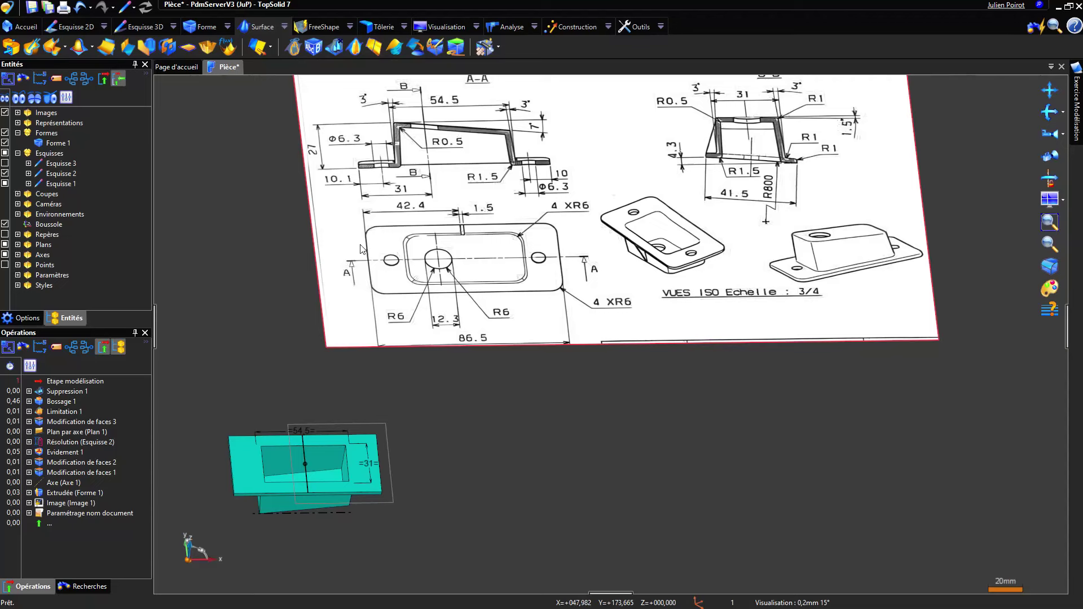
pyautogui.click(242, 461)
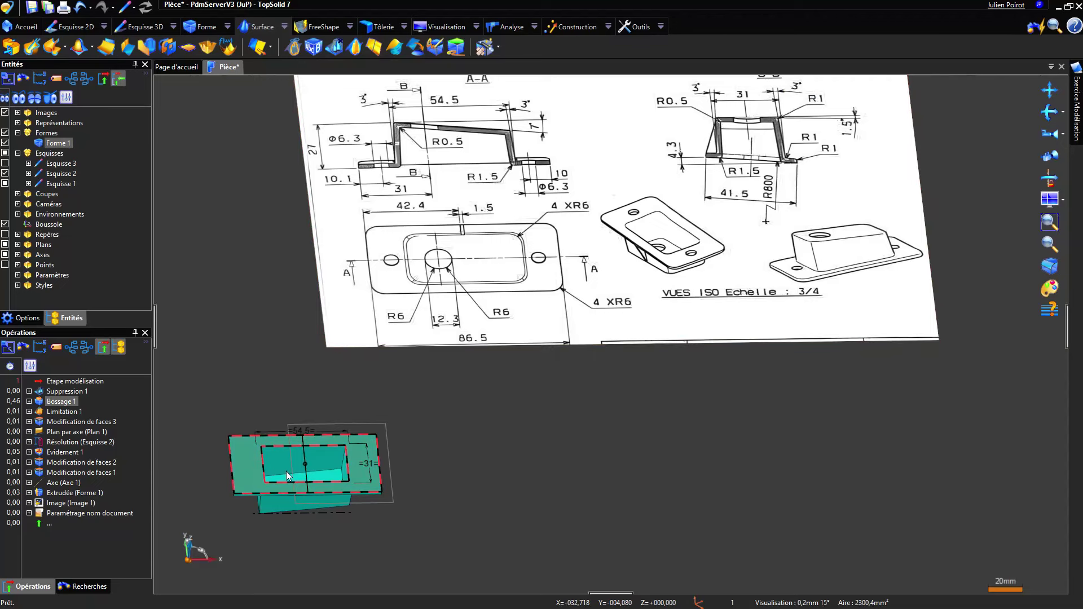
pyautogui.press('Home')
pyautogui.scroll(-2, 415, 417)
pyautogui.moveTo(574, 364); pyautogui.dragTo(418, 476, button='middle')
pyautogui.click(73, 26)
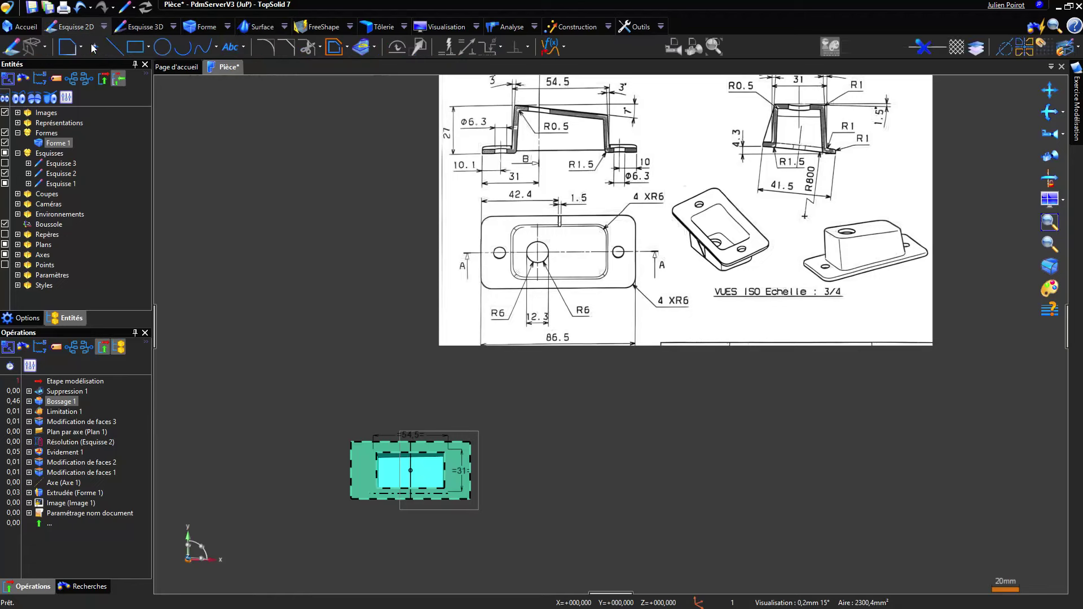
pyautogui.click(95, 47)
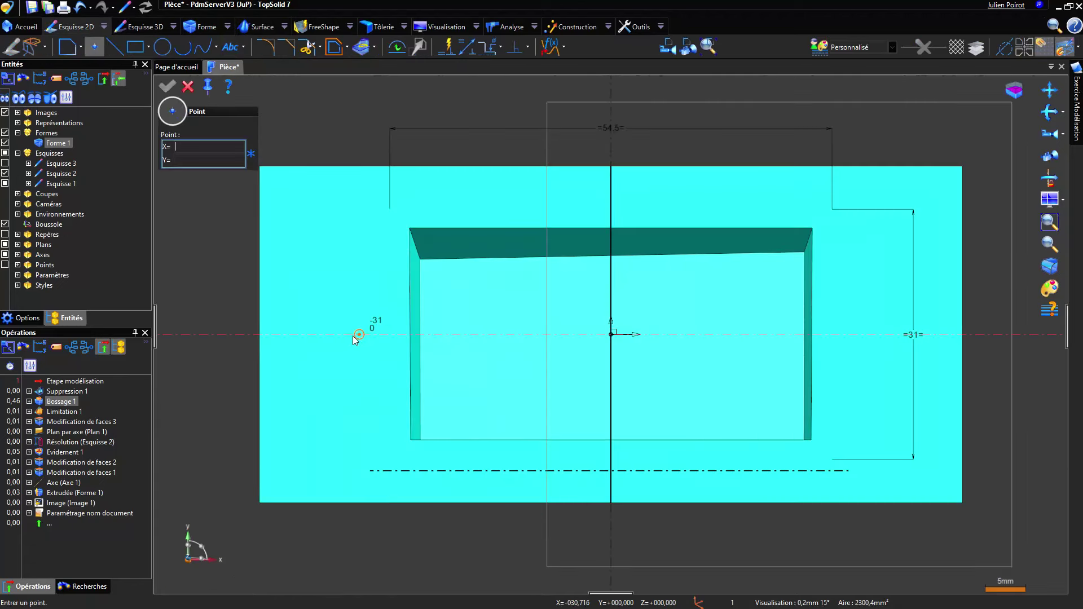
pyautogui.click(340, 333)
pyautogui.click(698, 370)
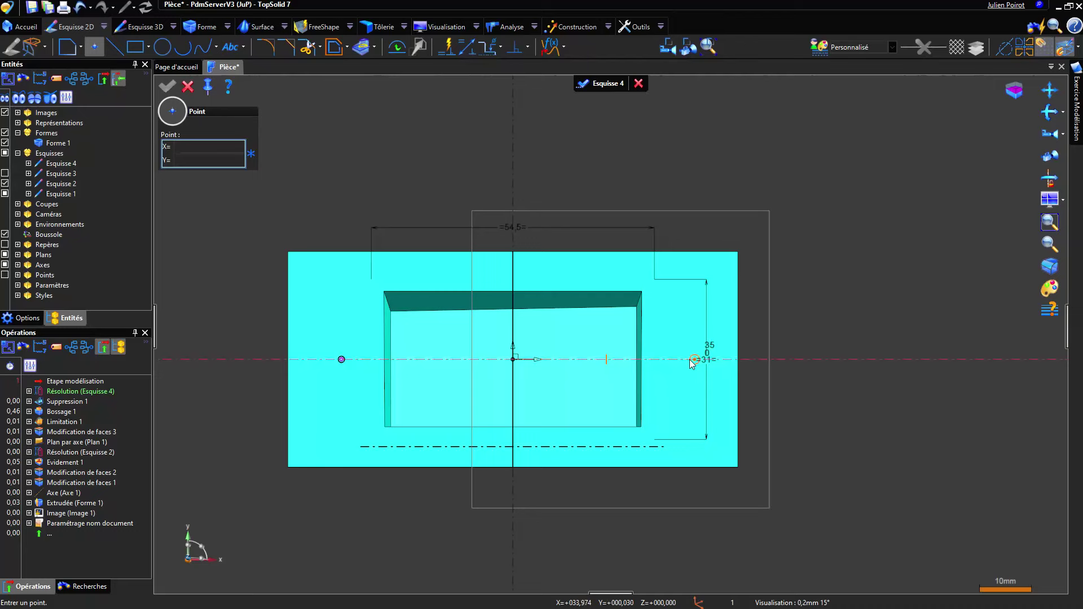
pyautogui.scroll(-4, 547, 418)
pyautogui.press('Escape')
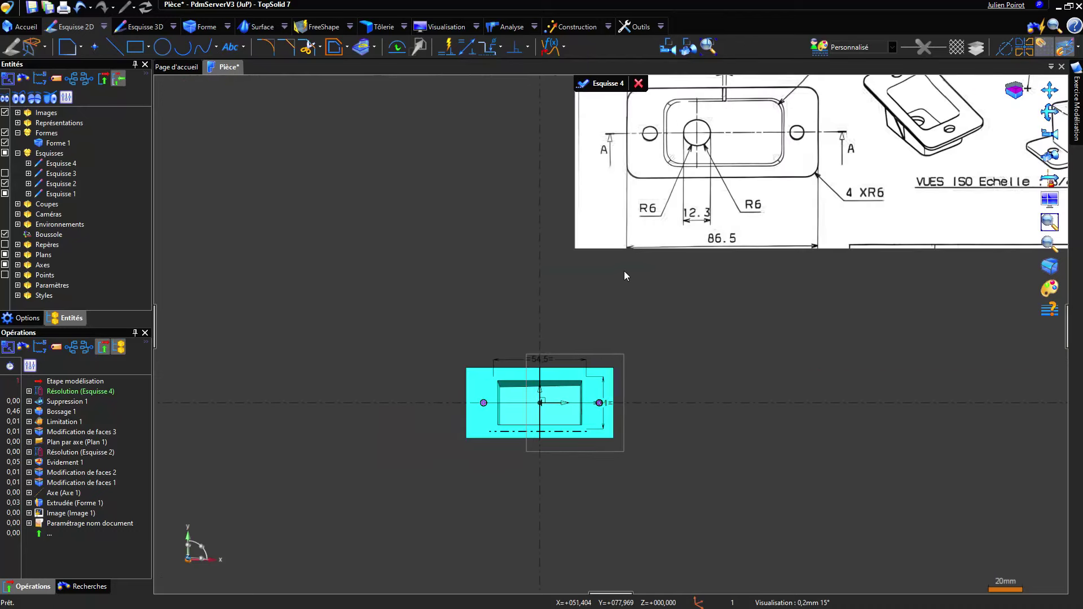
# Constrain the left-hand sketch point to 10.1 mm from the flange's left edge
pyautogui.scroll(-5, 624, 271)
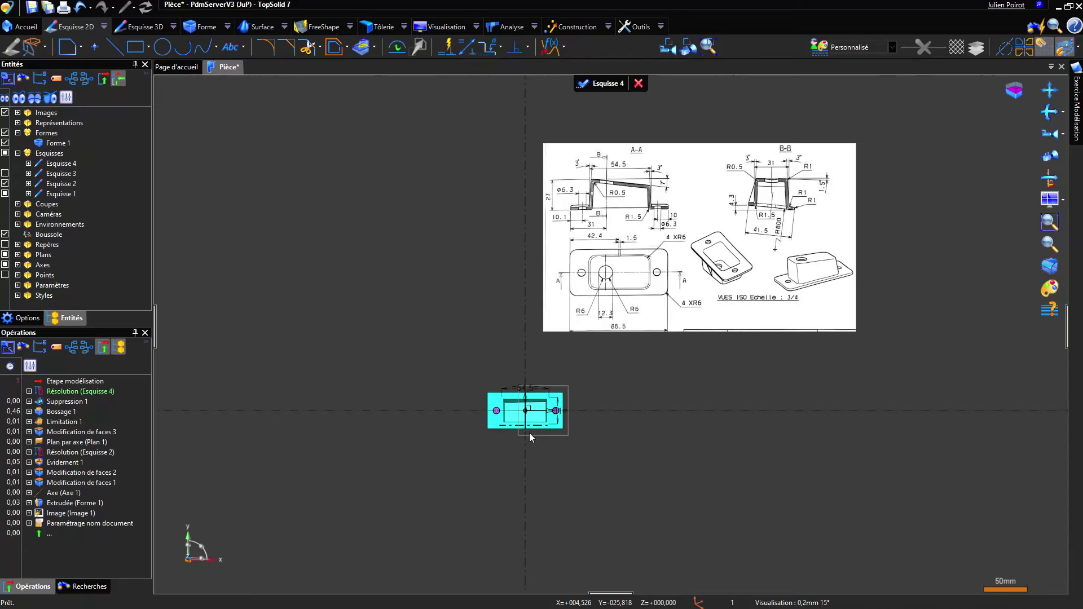
pyautogui.moveTo(530, 395)
pyautogui.mouseDown(button='middle')
pyautogui.moveTo(543, 396)
pyautogui.moveTo(551, 502)
pyautogui.moveTo(540, 410)
pyautogui.moveTo(658, 399)
pyautogui.moveTo(553, 387)
pyautogui.moveTo(538, 410)
pyautogui.moveTo(530, 396)
pyautogui.moveTo(550, 409)
pyautogui.moveTo(504, 457)
pyautogui.moveTo(469, 592)
pyautogui.moveTo(486, 479)
pyautogui.mouseUp(button='middle')
pyautogui.scroll(3, 568, 402)
pyautogui.moveTo(361, 374); pyautogui.dragTo(356, 355, button='middle')
pyautogui.rightClick(357, 357)
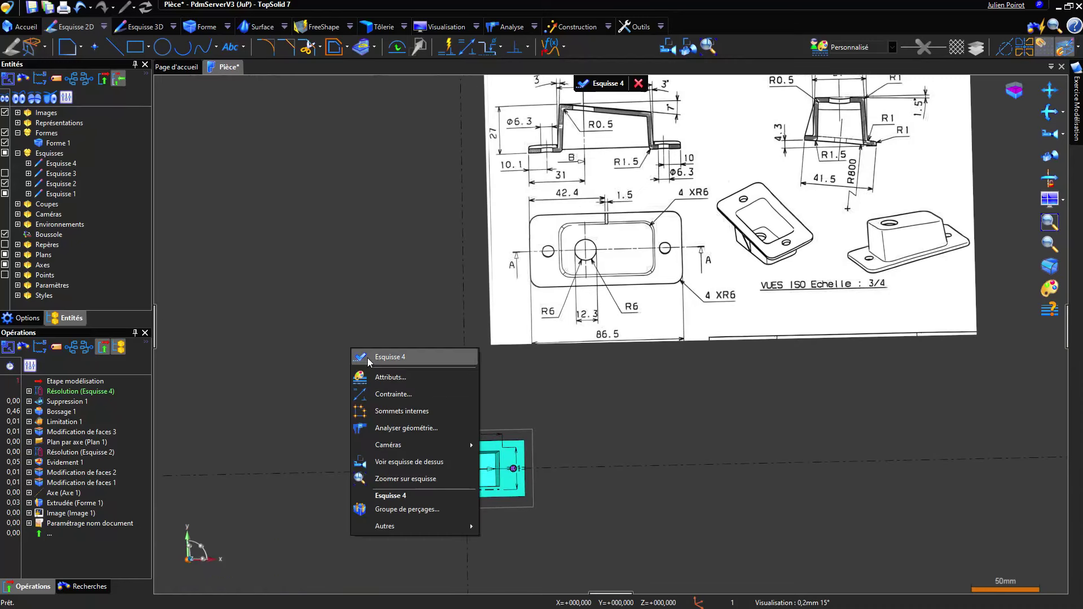
pyautogui.click(388, 393)
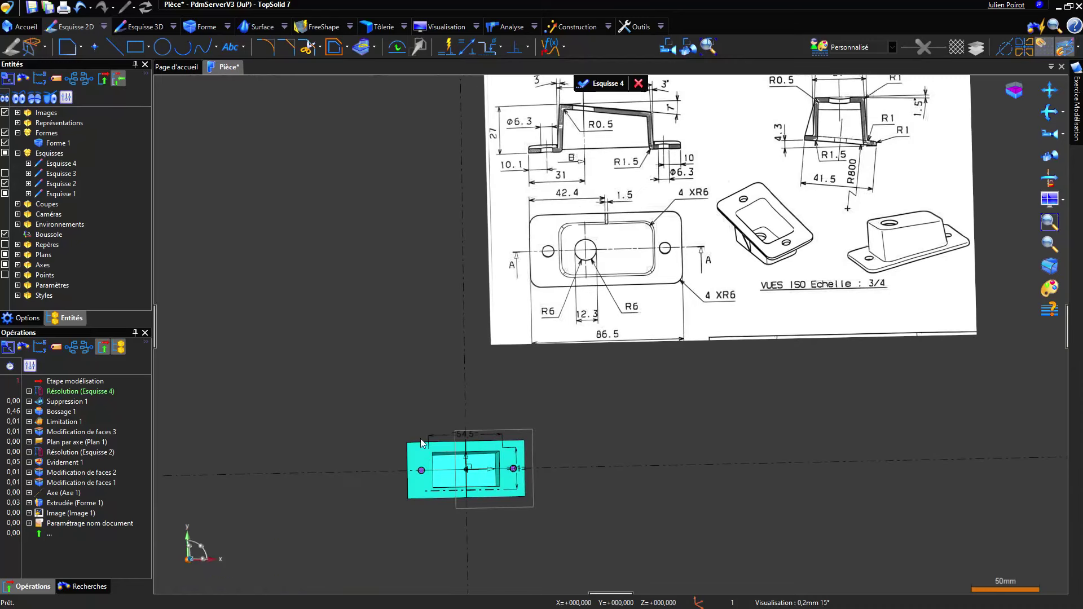
pyautogui.click(422, 470)
pyautogui.click(408, 468)
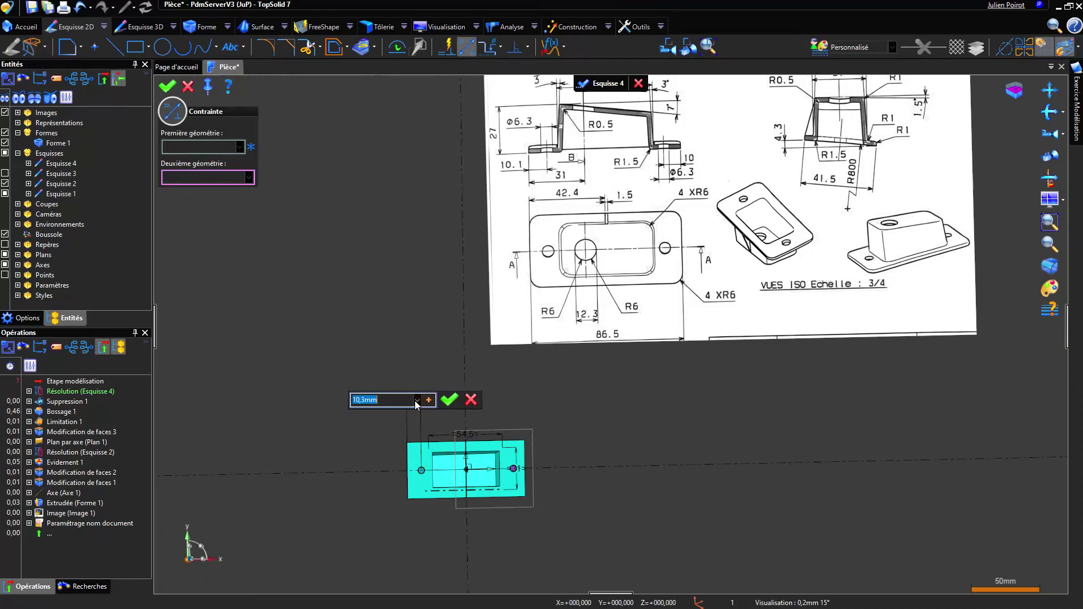
pyautogui.write('10,1')
pyautogui.press('Return')
pyautogui.moveTo(499, 411); pyautogui.dragTo(489, 415, button='middle')
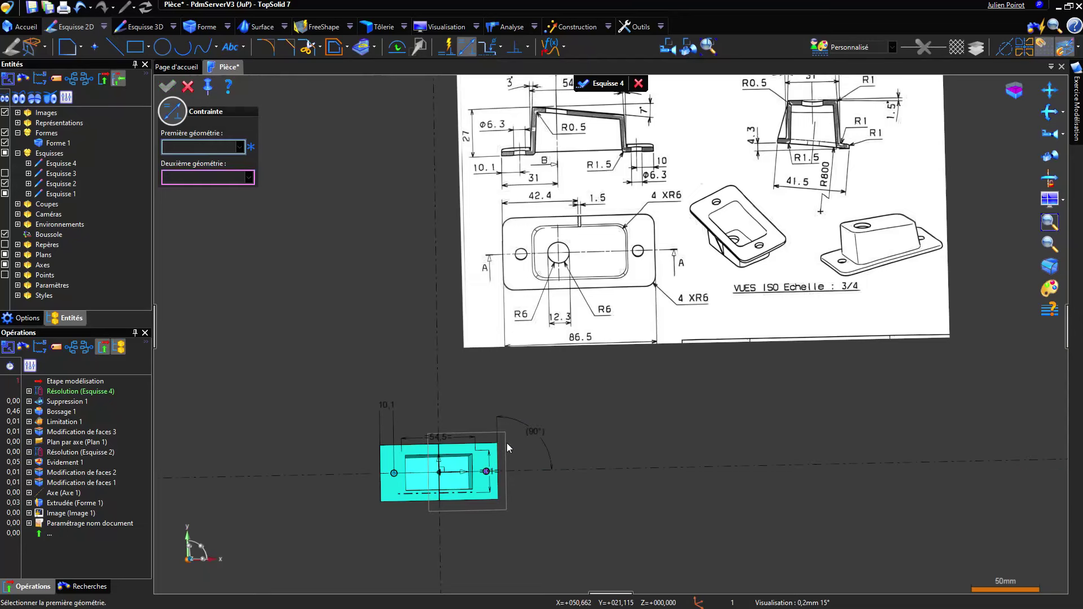
pyautogui.press('Escape')
pyautogui.press('Escape')
# Constrain the right-hand sketch point to 10 mm from the flange's right edge
pyautogui.scroll(2, 491, 472)
pyautogui.rightClick(540, 377)
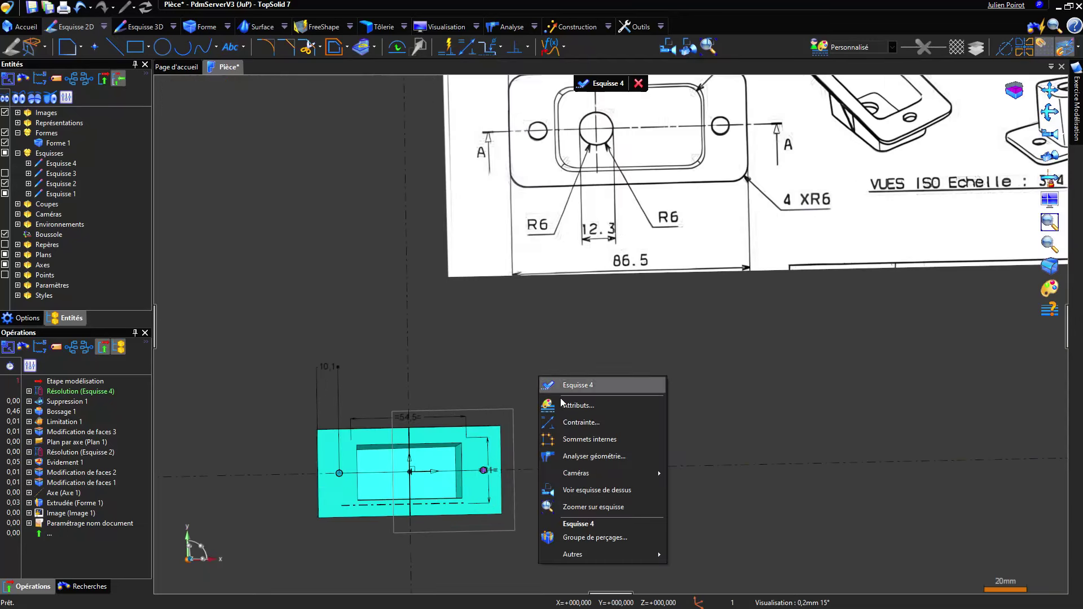
pyautogui.click(575, 422)
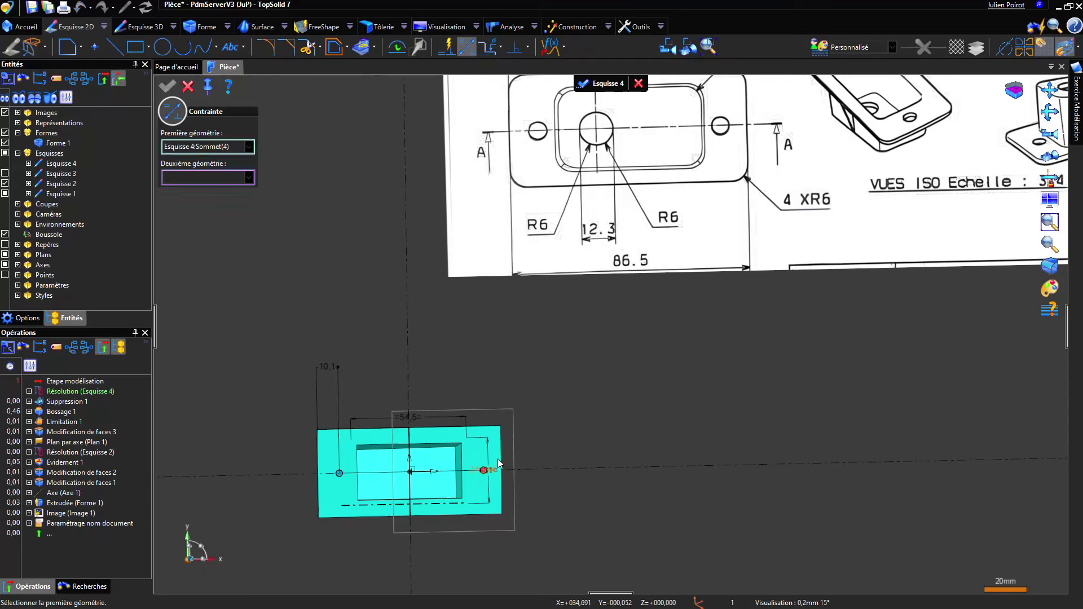
pyautogui.click(499, 442)
pyautogui.click(502, 375)
pyautogui.write('1')
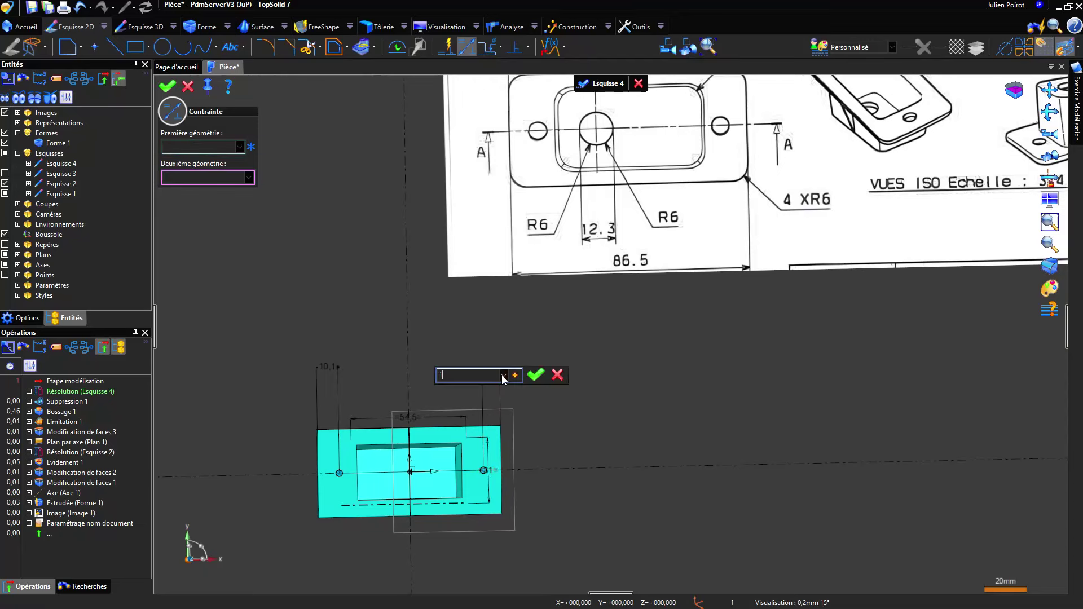
pyautogui.write('0')
pyautogui.press('Return')
pyautogui.scroll(-2, 540, 456)
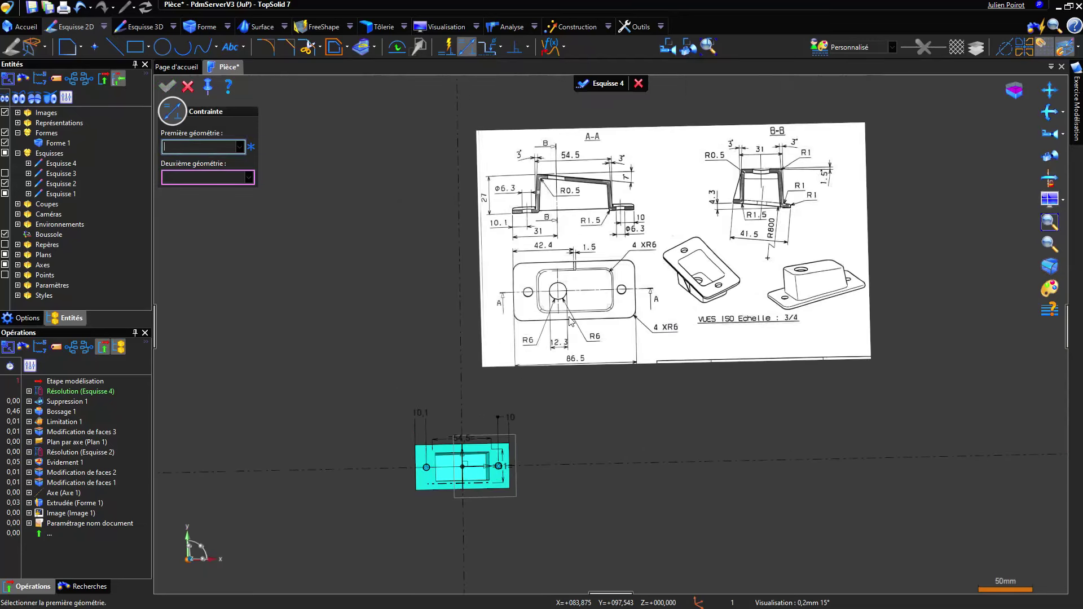
pyautogui.press('Escape')
pyautogui.rightClick(411, 373)
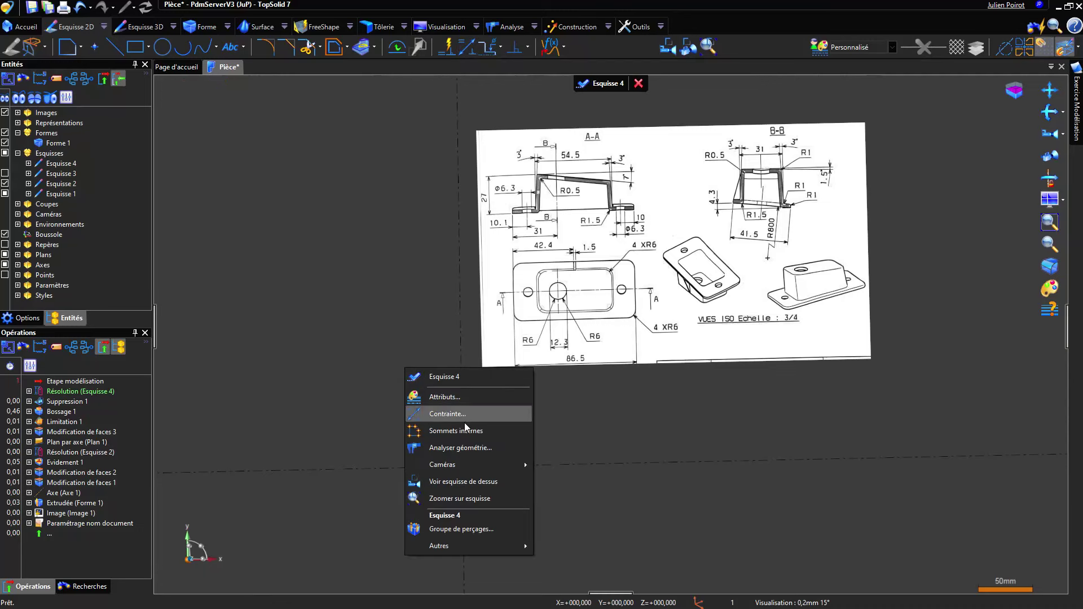
pyautogui.click(459, 428)
pyautogui.rightClick(408, 354)
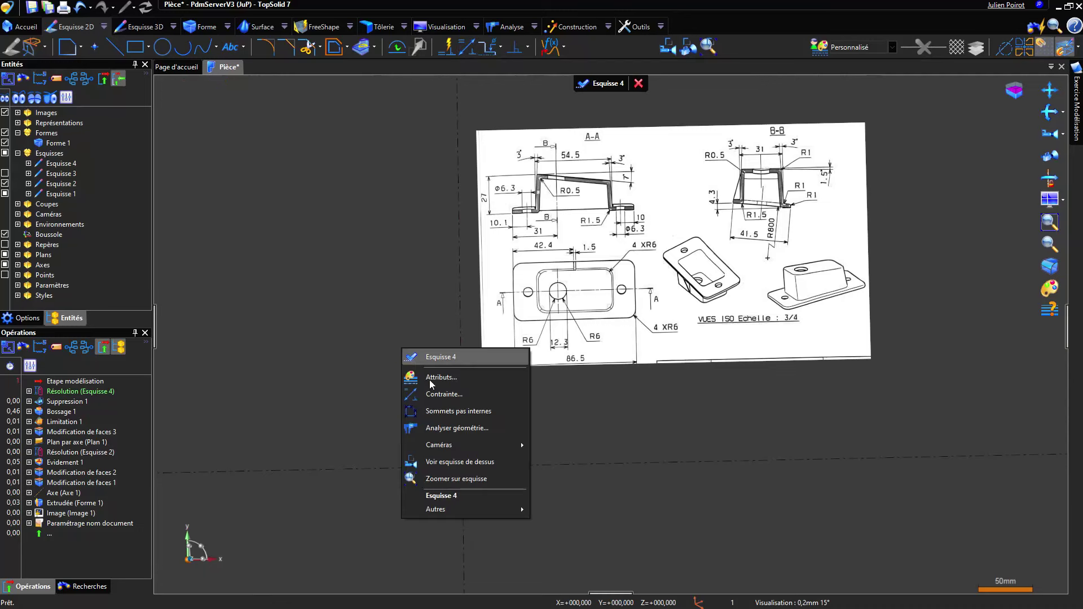
pyautogui.click(452, 407)
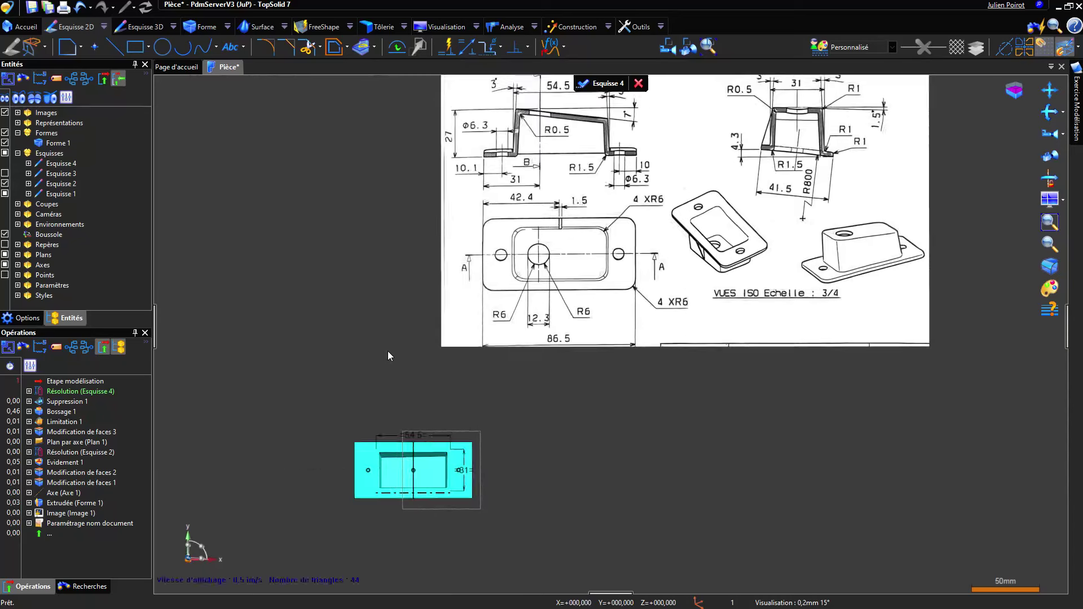
# Drill a group of 6.3 mm diameter holes in the flange at the two sketch points
pyautogui.rightClick(365, 474)
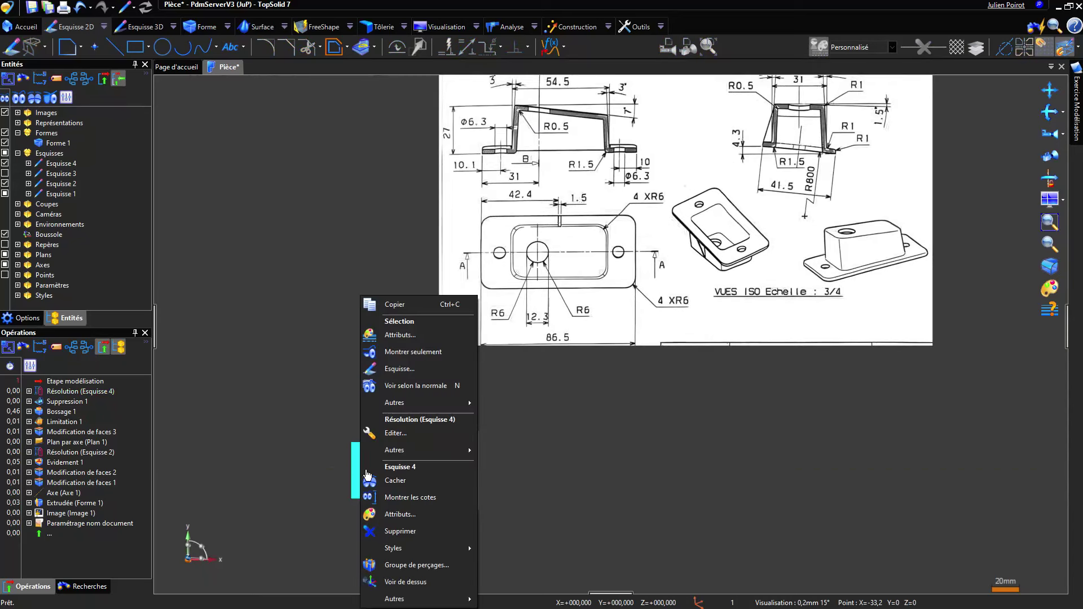
pyautogui.click(426, 566)
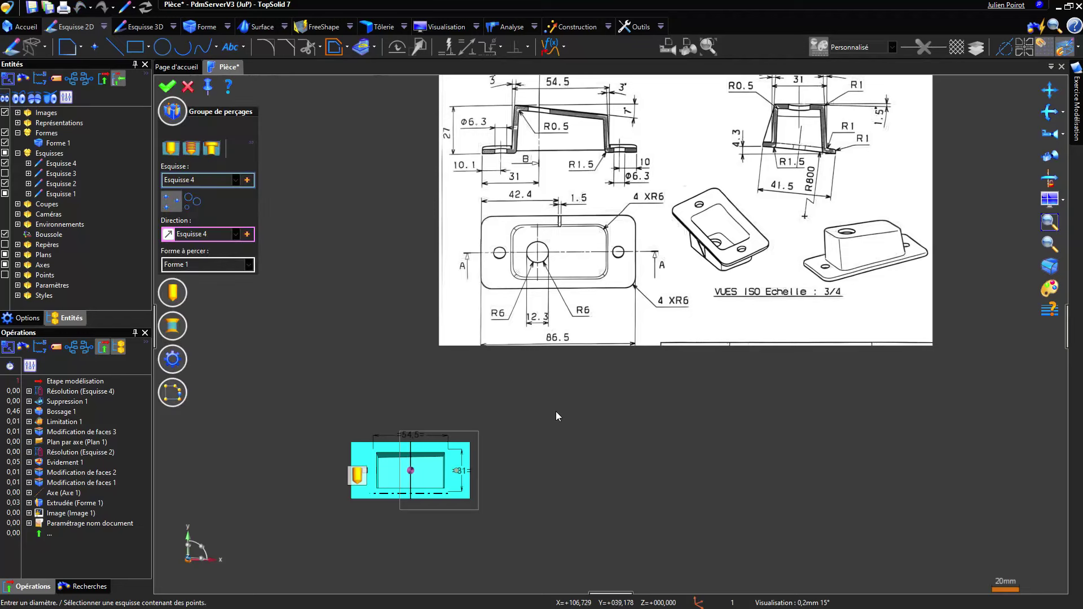
pyautogui.click(174, 293)
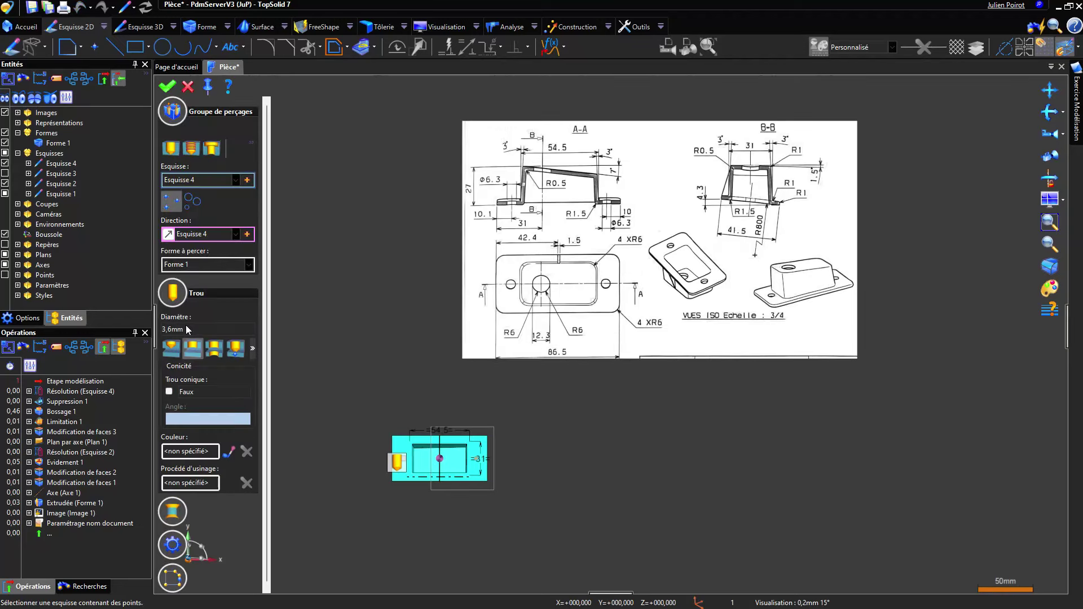
pyautogui.click(186, 329)
pyautogui.press('Return')
pyautogui.scroll(2, 439, 449)
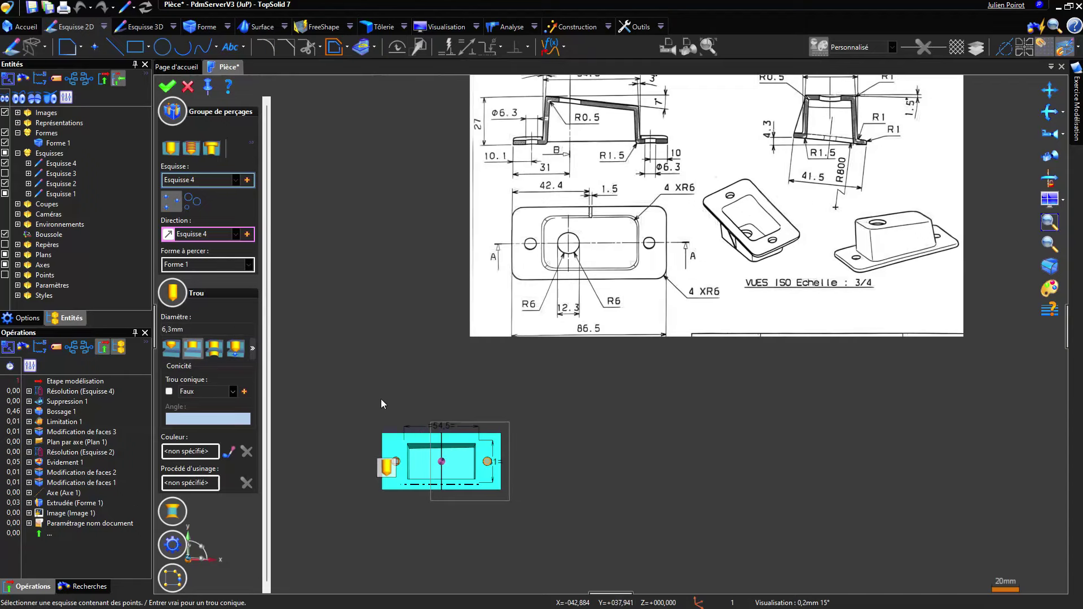
pyautogui.moveTo(389, 355); pyautogui.dragTo(396, 378, button='middle')
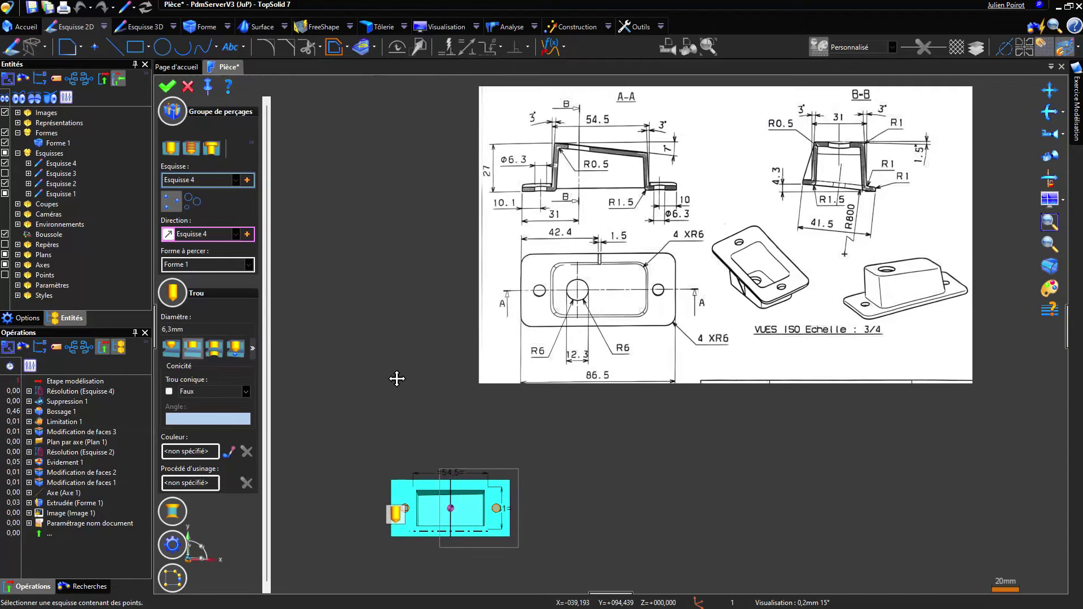
pyautogui.rightClick(363, 320)
pyautogui.click(364, 327)
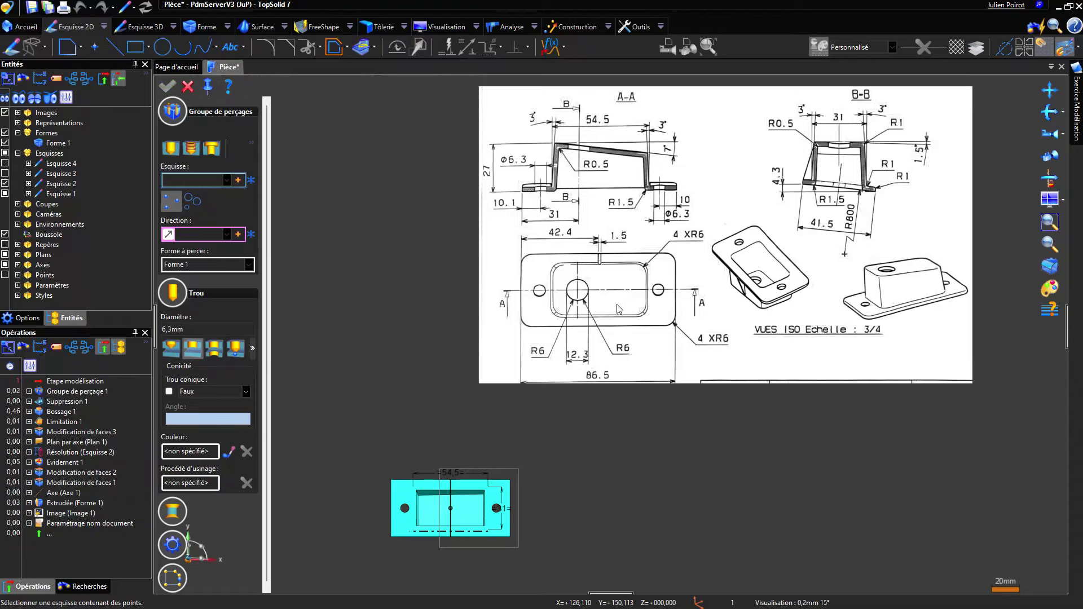
pyautogui.press('Escape')
# Create a new sketch on the absolute XY plane, using the absolute origin point and the absolute Y axis as vertical direction
pyautogui.scroll(6, 550, 200)
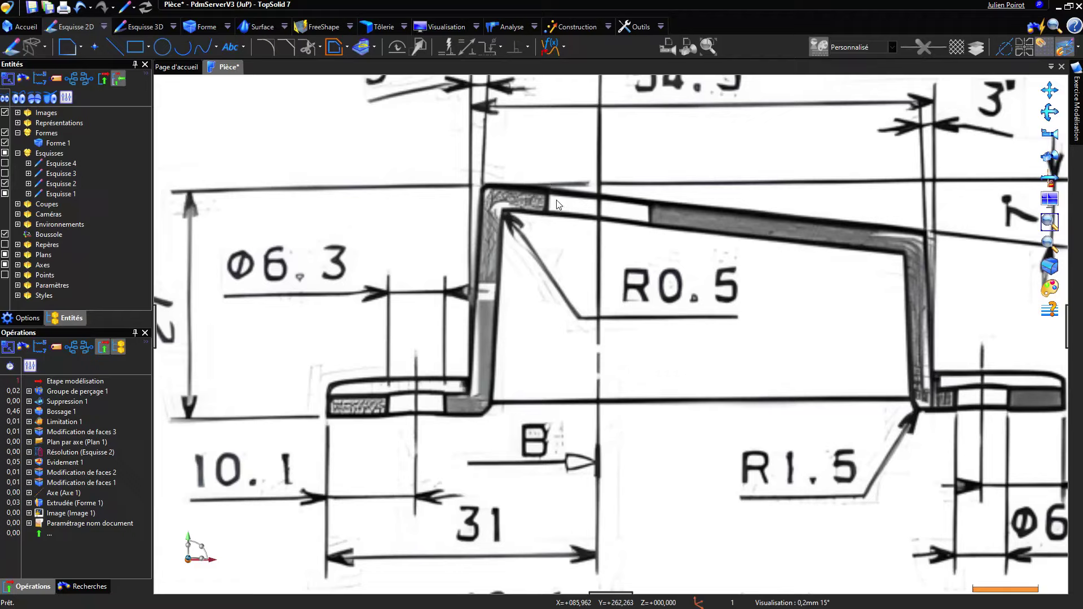
pyautogui.scroll(-2, 557, 200)
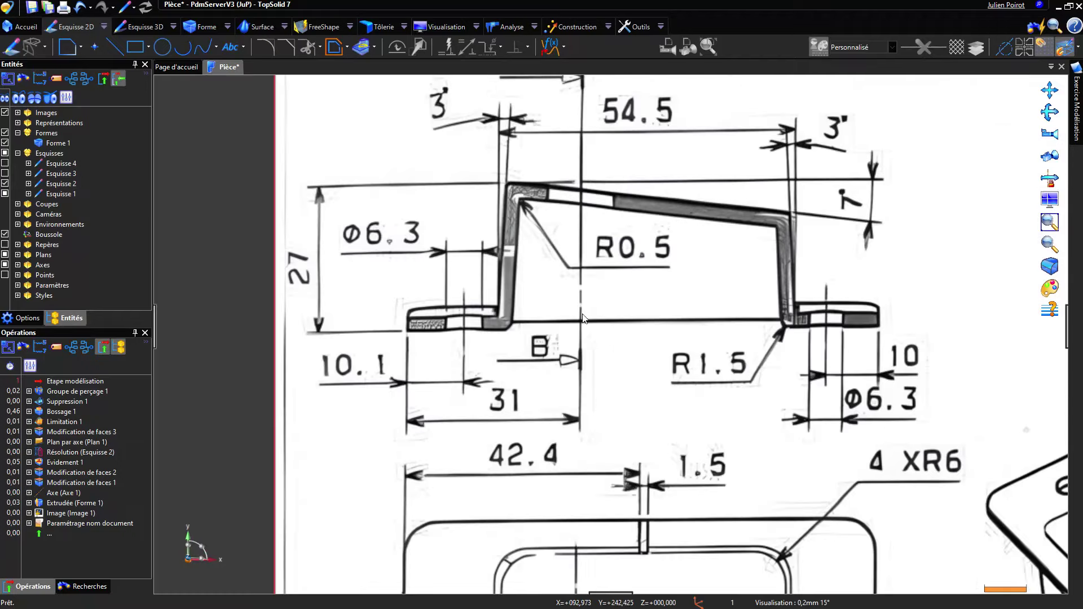
pyautogui.scroll(-3, 582, 317)
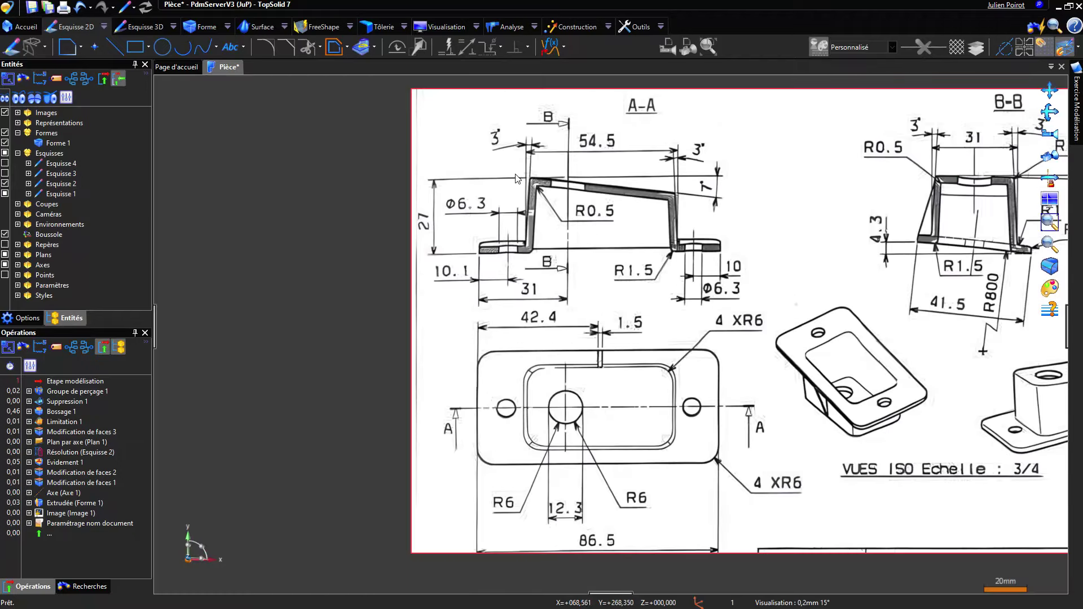
pyautogui.scroll(-1, 515, 179)
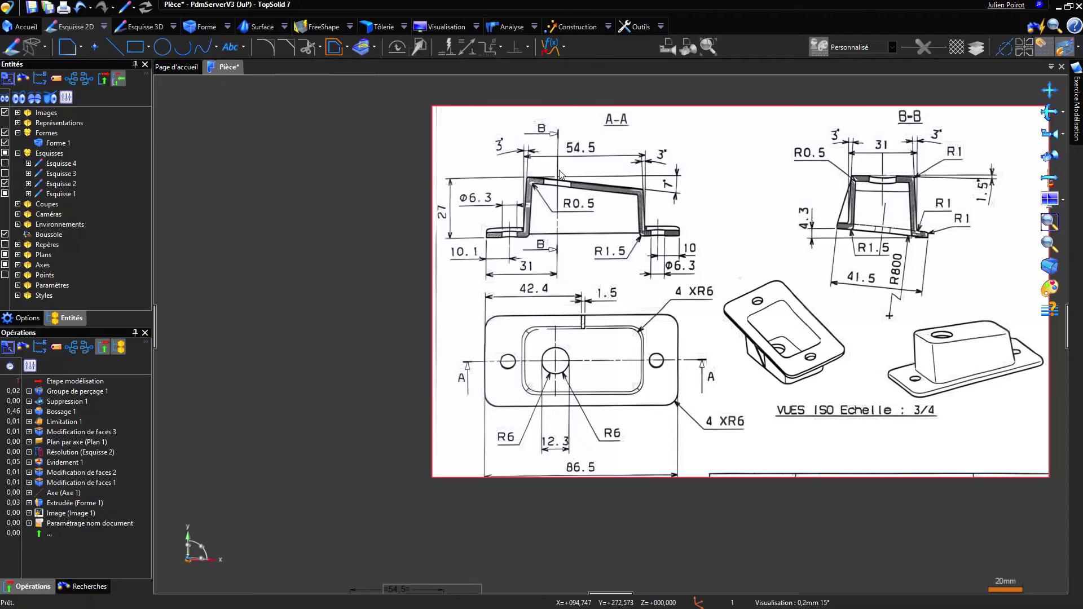
pyautogui.scroll(-3, 571, 174)
pyautogui.scroll(2, 491, 296)
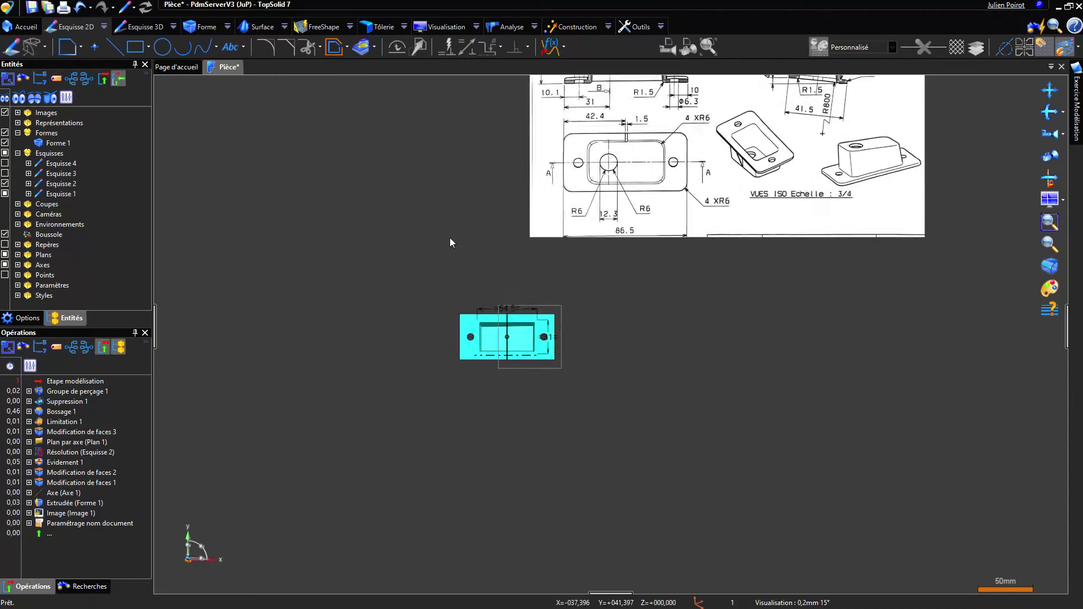
pyautogui.rightClick(448, 224)
pyautogui.click(484, 229)
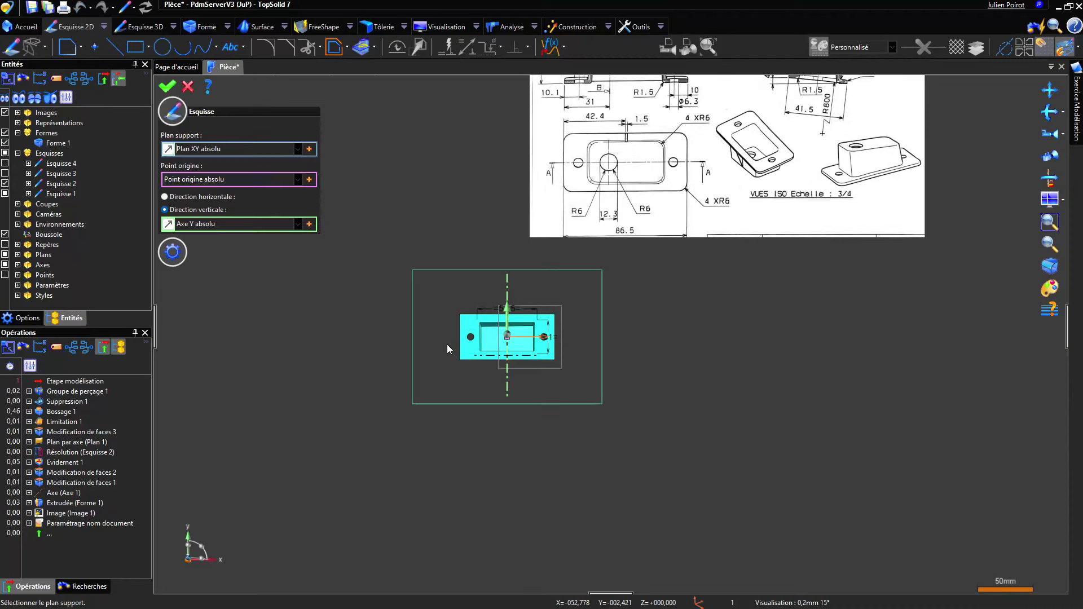
pyautogui.moveTo(499, 300)
pyautogui.mouseDown(button='middle')
pyautogui.moveTo(622, 304)
pyautogui.moveTo(472, 319)
pyautogui.moveTo(460, 311)
pyautogui.mouseUp(button='middle')
pyautogui.rightClick(418, 214)
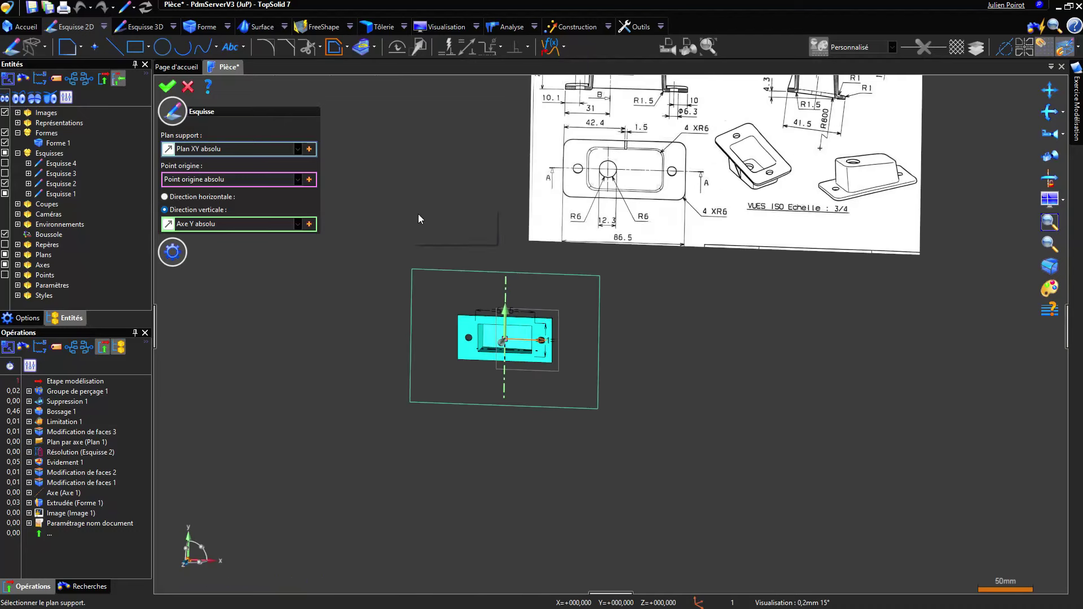
pyautogui.click(430, 217)
# Place a sketch point on the horizontal axis inside the opening, about 15 mm left of the origin
pyautogui.moveTo(546, 286); pyautogui.dragTo(454, 375, button='middle')
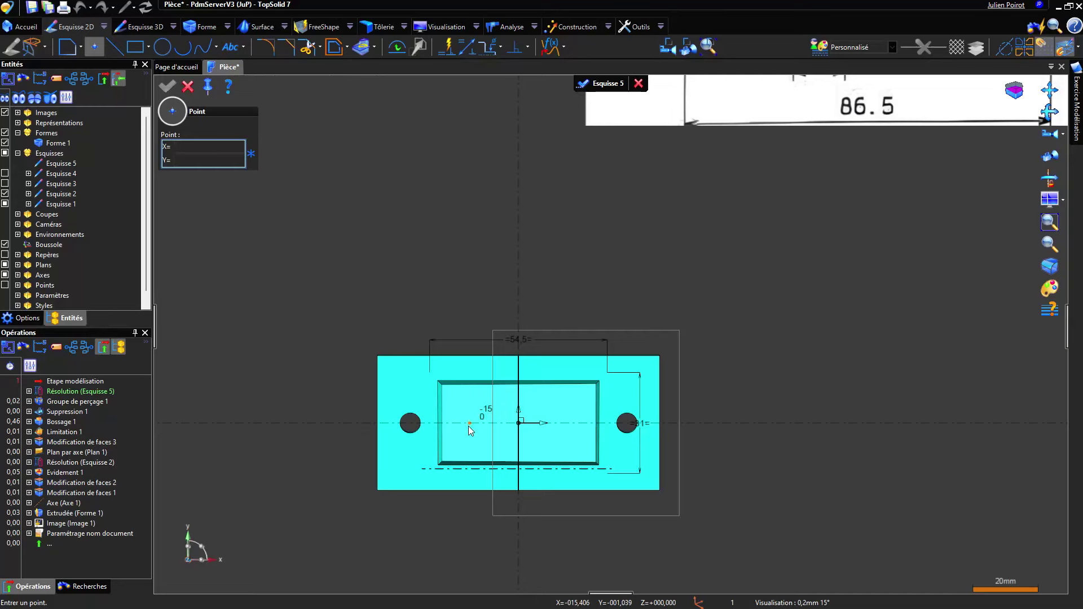
pyautogui.scroll(-2, 446, 475)
pyautogui.moveTo(649, 217); pyautogui.dragTo(634, 322, button='middle')
pyautogui.press('Escape')
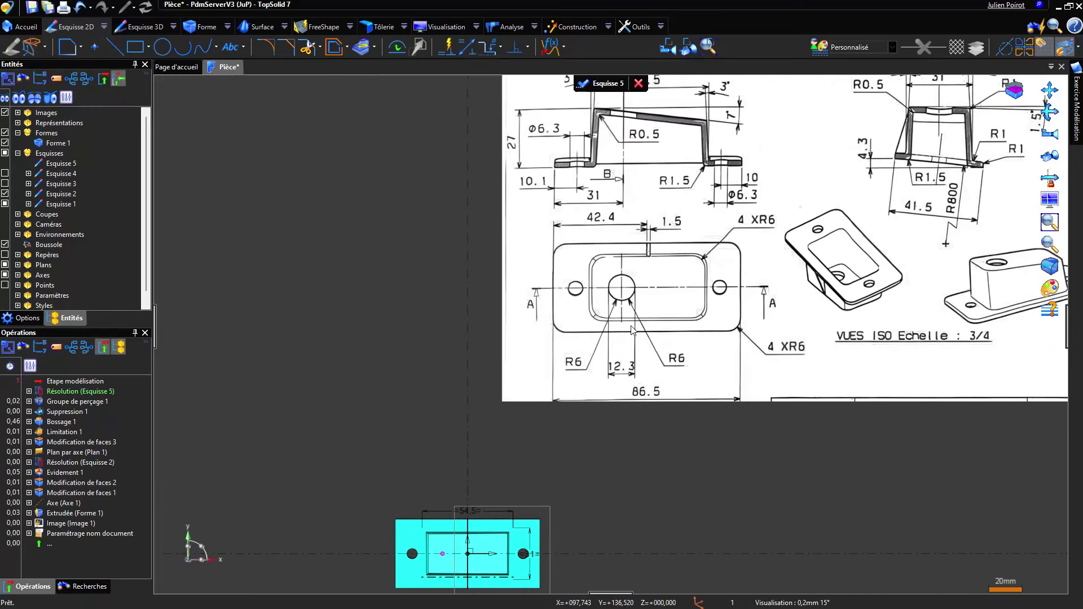
# Constrain the sketch point inside the opening to 31 mm from the flange's left edge
pyautogui.scroll(-1, 620, 339)
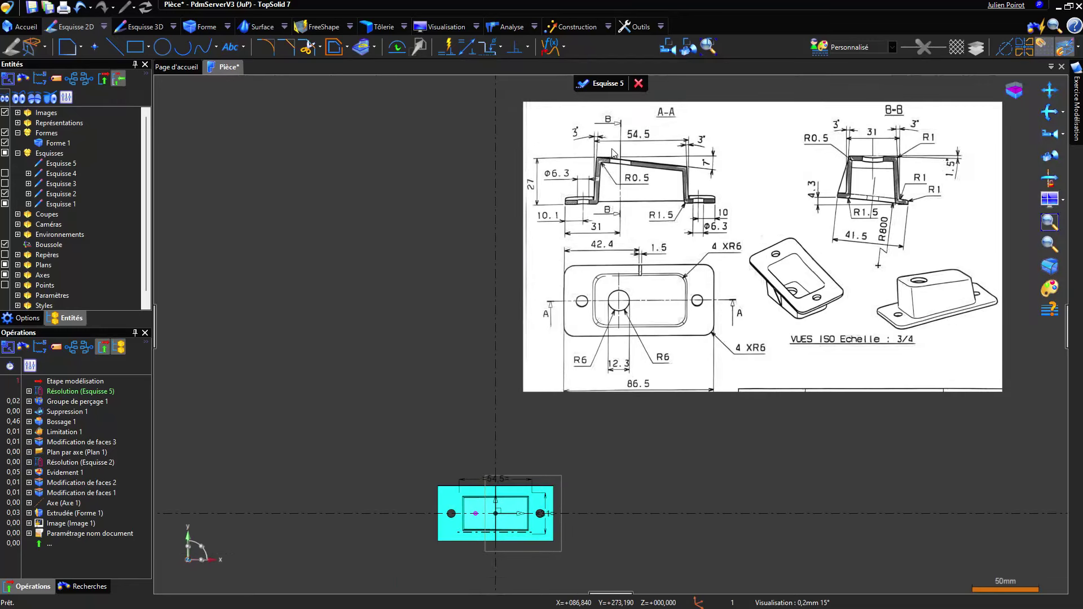
pyautogui.moveTo(522, 330); pyautogui.dragTo(549, 254, button='middle')
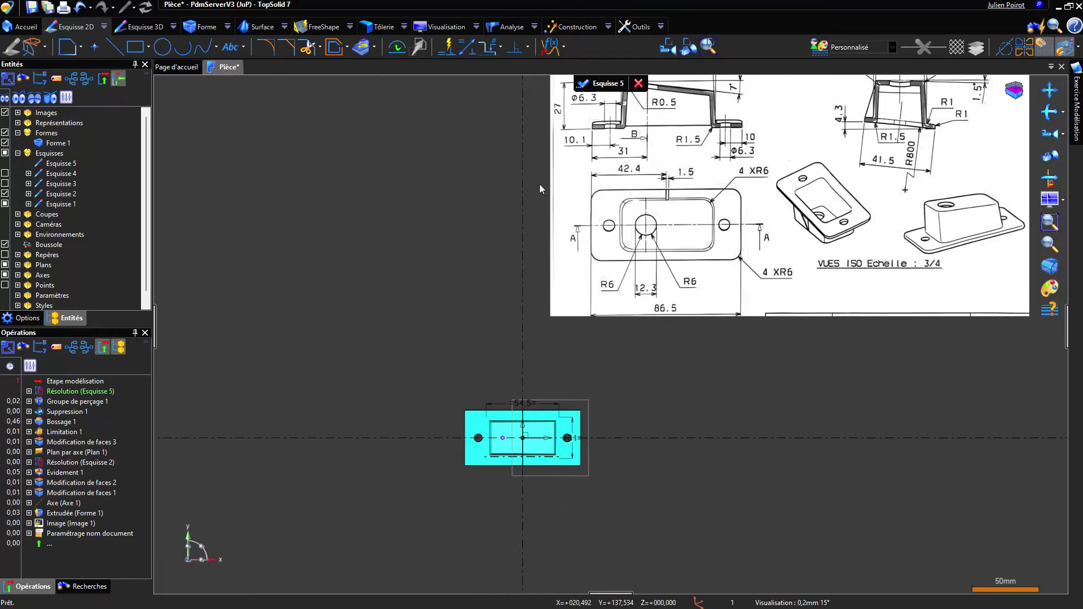
pyautogui.press('c')
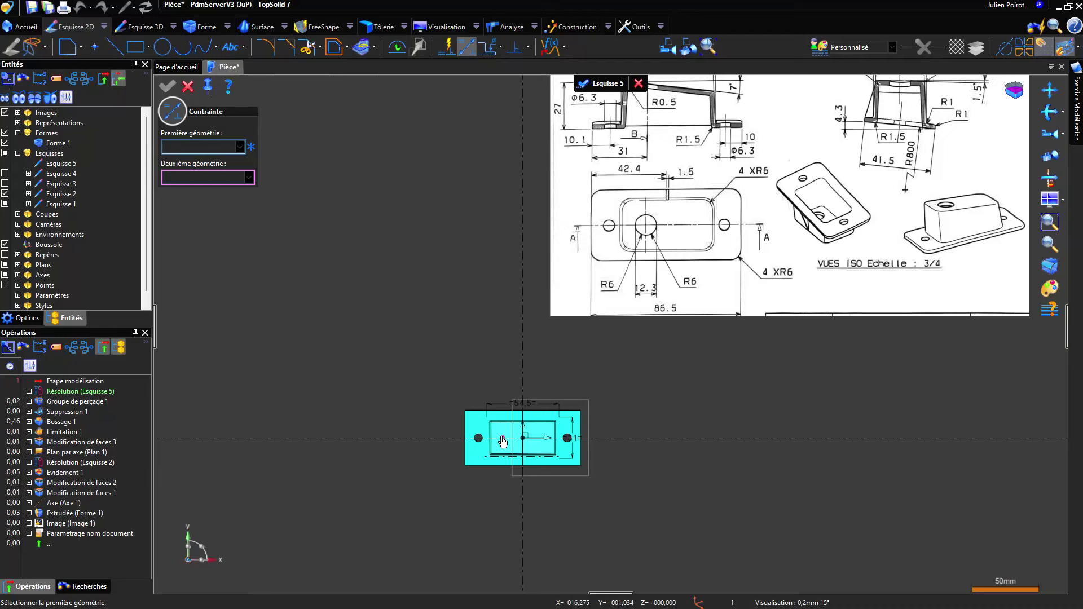
pyautogui.click(503, 442)
pyautogui.click(480, 380)
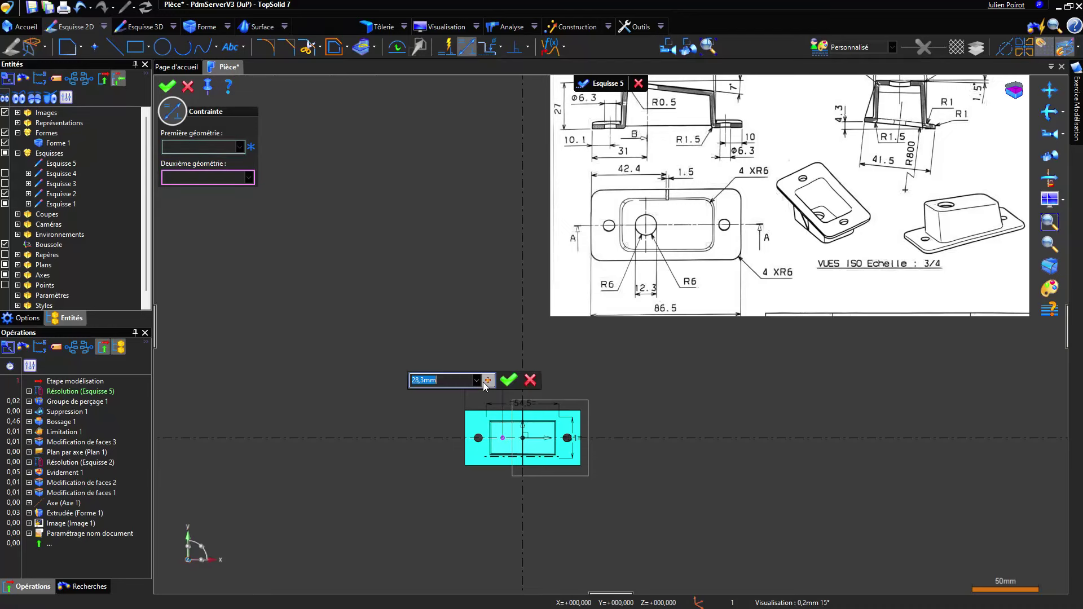
pyautogui.write('31')
pyautogui.press('Return')
pyautogui.press('Escape')
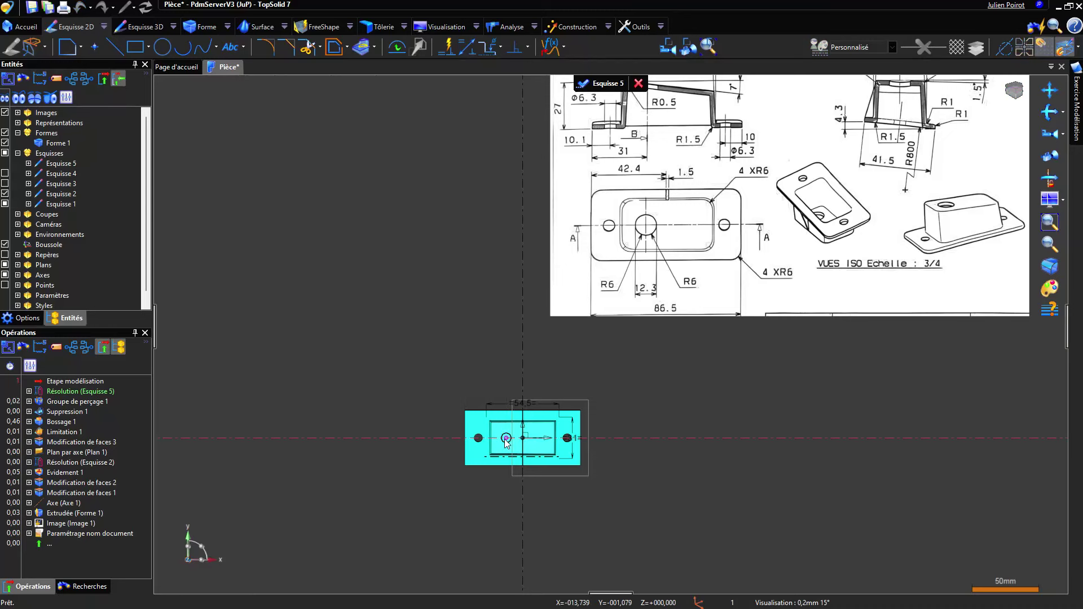
# Start a hole group (Groupe de perçages) from the sketch containing the point inside the opening
pyautogui.rightClick(453, 310)
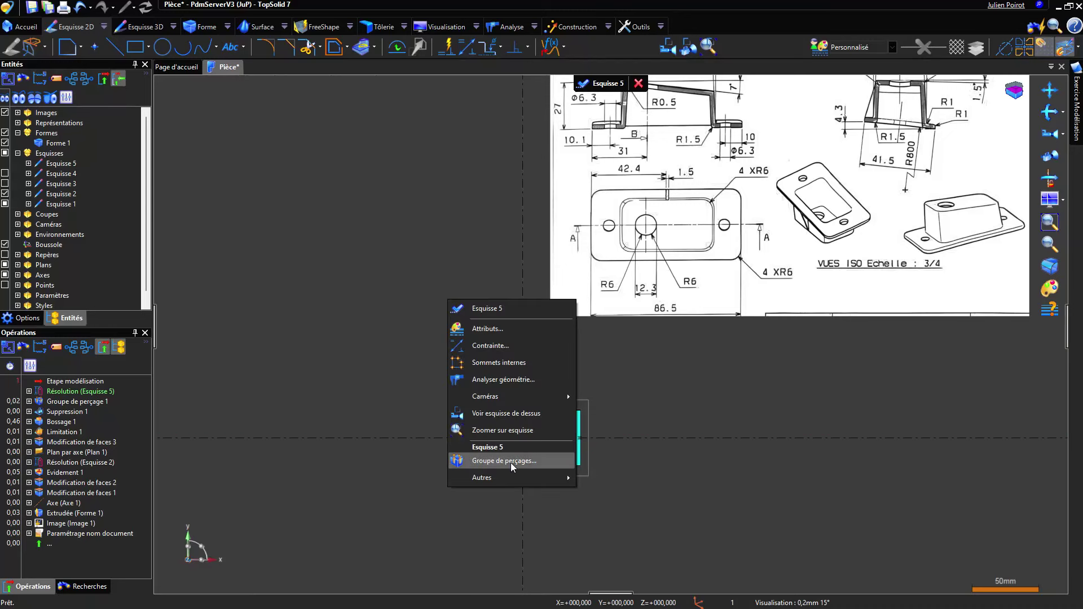
# Create a drilling group from the current point sketch, drilling a 12,3 mm diameter hole through Forme 1
pyautogui.click(510, 462)
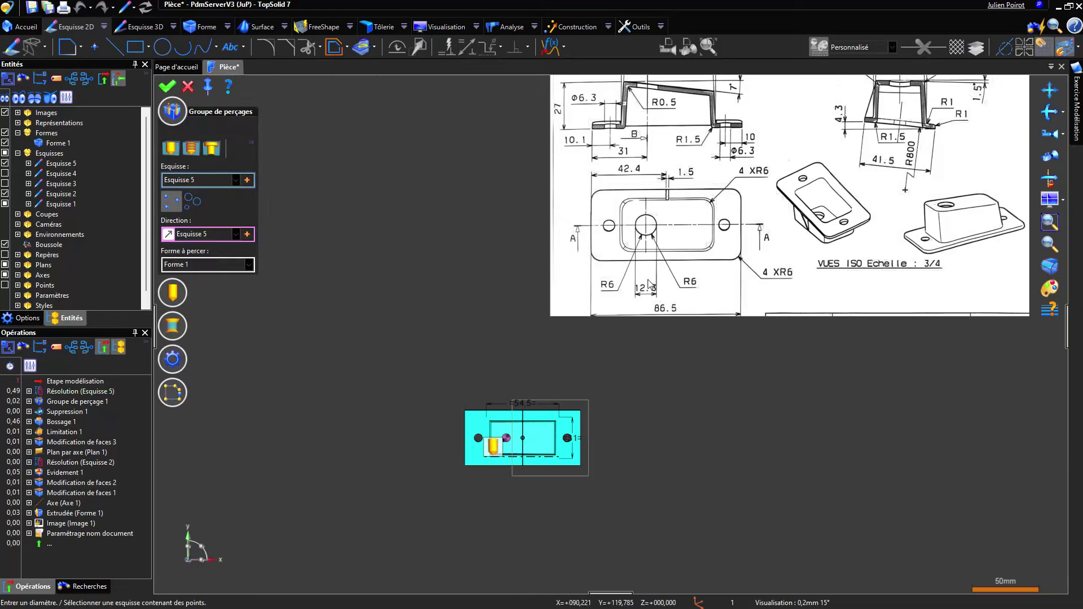
pyautogui.click(186, 295)
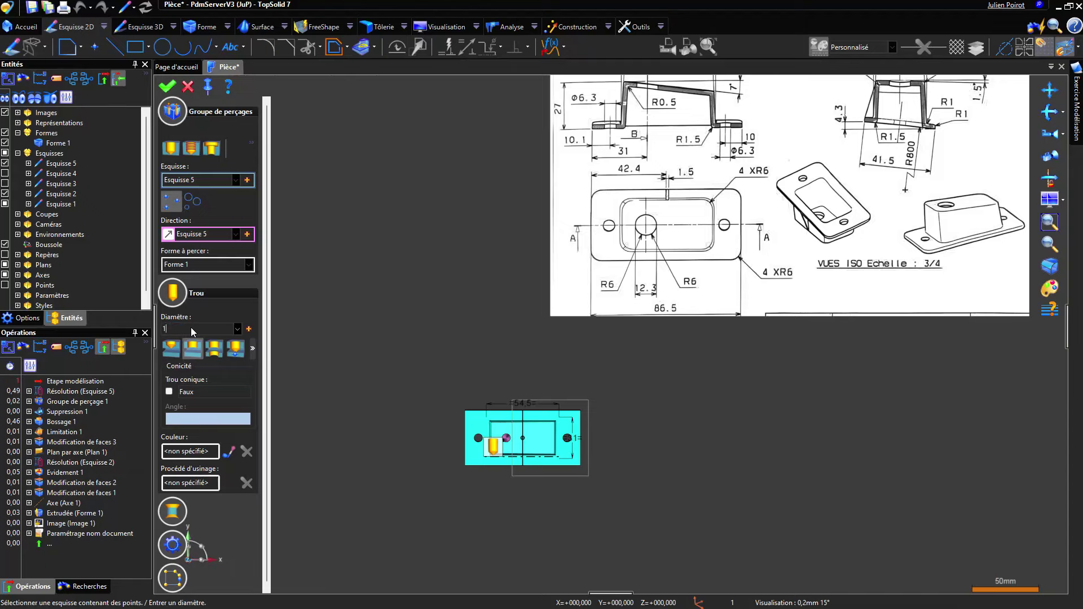
pyautogui.write('12,3')
pyautogui.press('Return')
pyautogui.scroll(3, 469, 447)
pyautogui.scroll(-2, 466, 421)
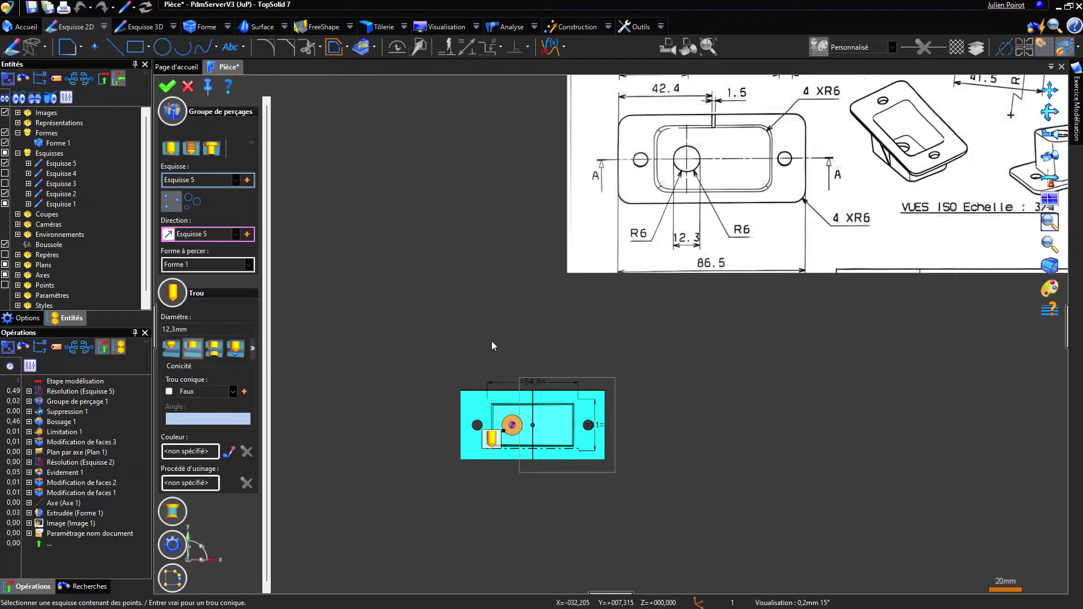
pyautogui.rightClick(501, 328)
pyautogui.click(504, 332)
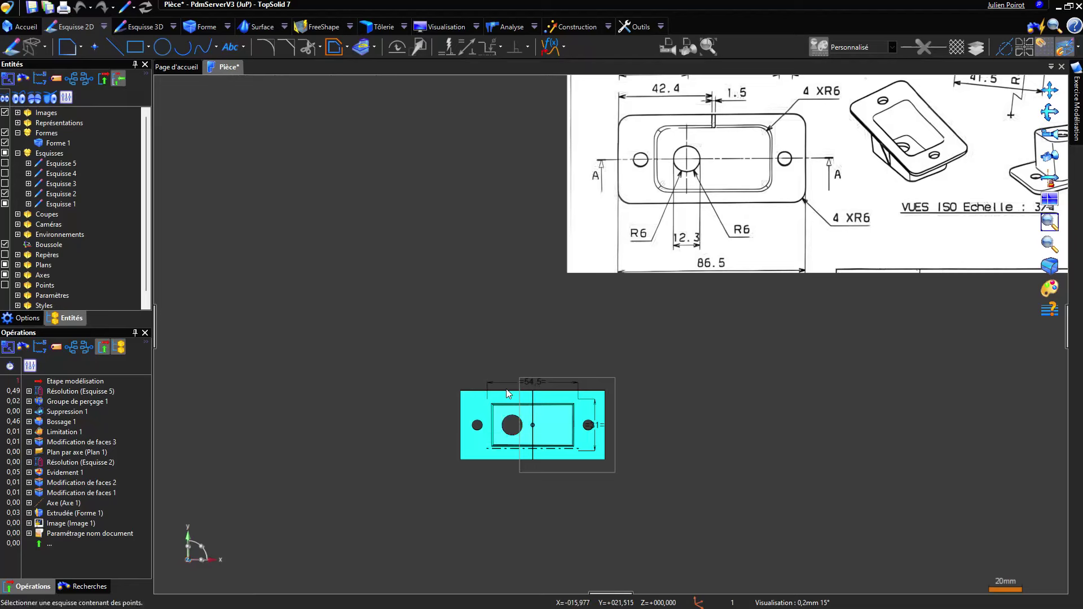
# Examine the reference drawing's section and top views for the rib's position and thickness, comparing them with the model
pyautogui.scroll(-1, 701, 332)
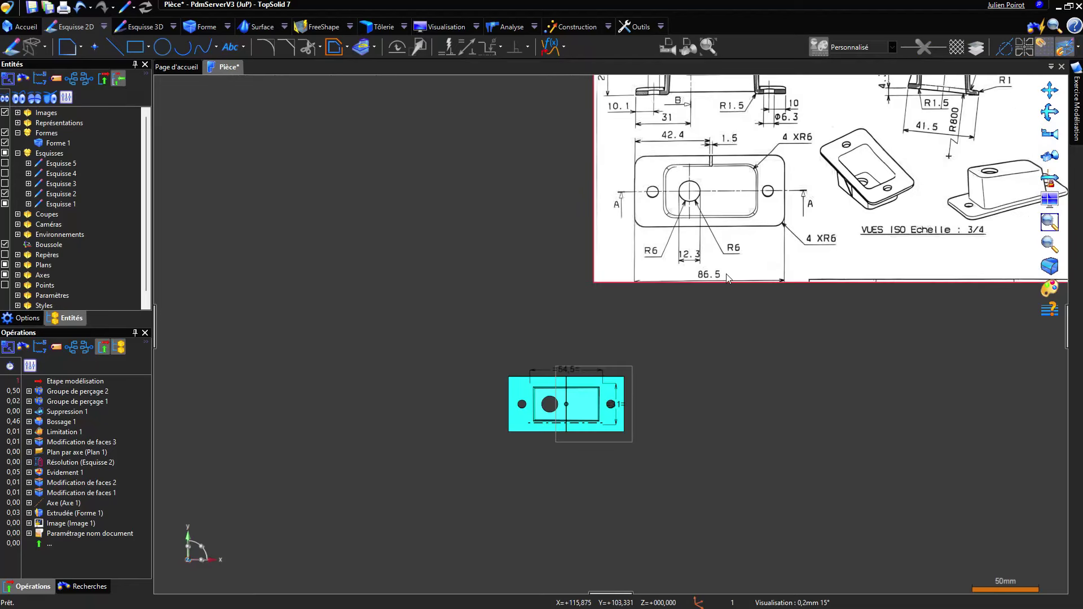
pyautogui.moveTo(751, 267); pyautogui.dragTo(705, 341, button='middle')
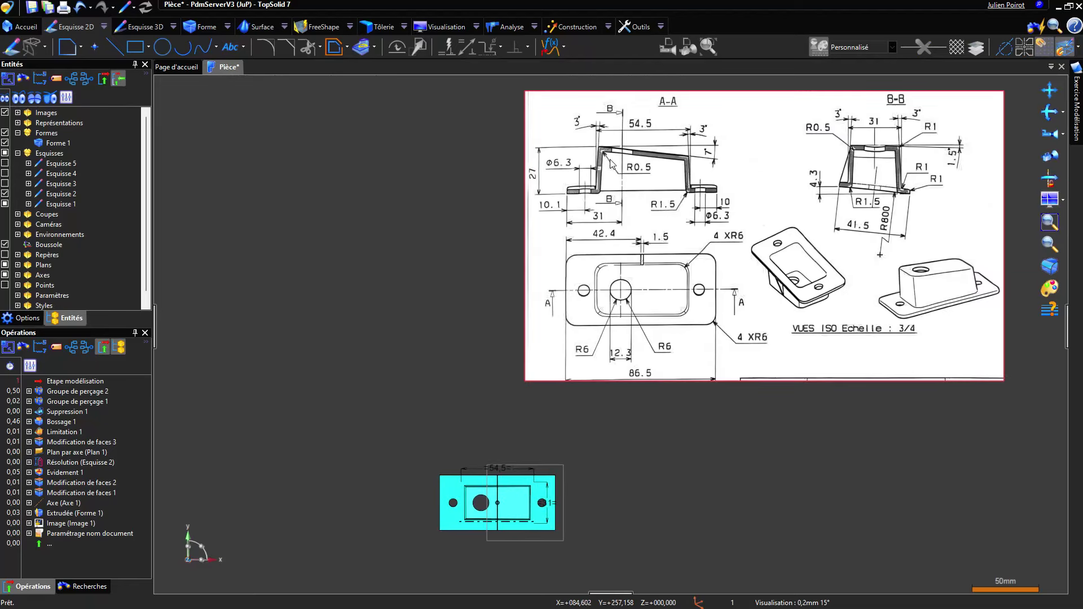
pyautogui.moveTo(573, 426)
pyautogui.mouseDown(button='middle')
pyautogui.moveTo(577, 453)
pyautogui.moveTo(563, 464)
pyautogui.moveTo(508, 456)
pyautogui.moveTo(598, 431)
pyautogui.moveTo(526, 451)
pyautogui.moveTo(473, 441)
pyautogui.mouseUp(button='middle')
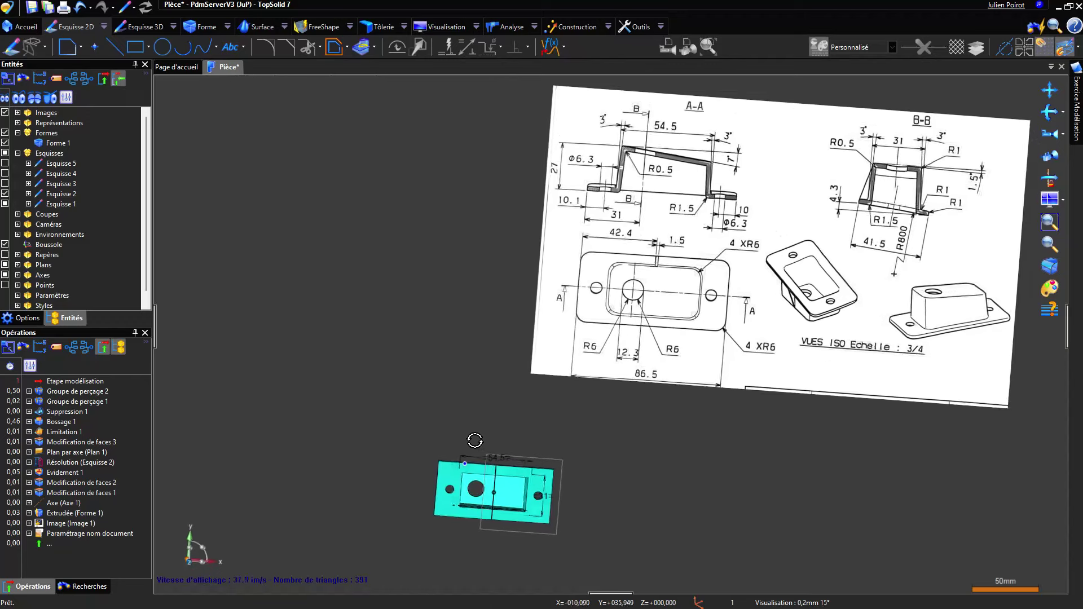
pyautogui.scroll(1, 473, 441)
pyautogui.scroll(4, 714, 196)
pyautogui.scroll(1, 726, 188)
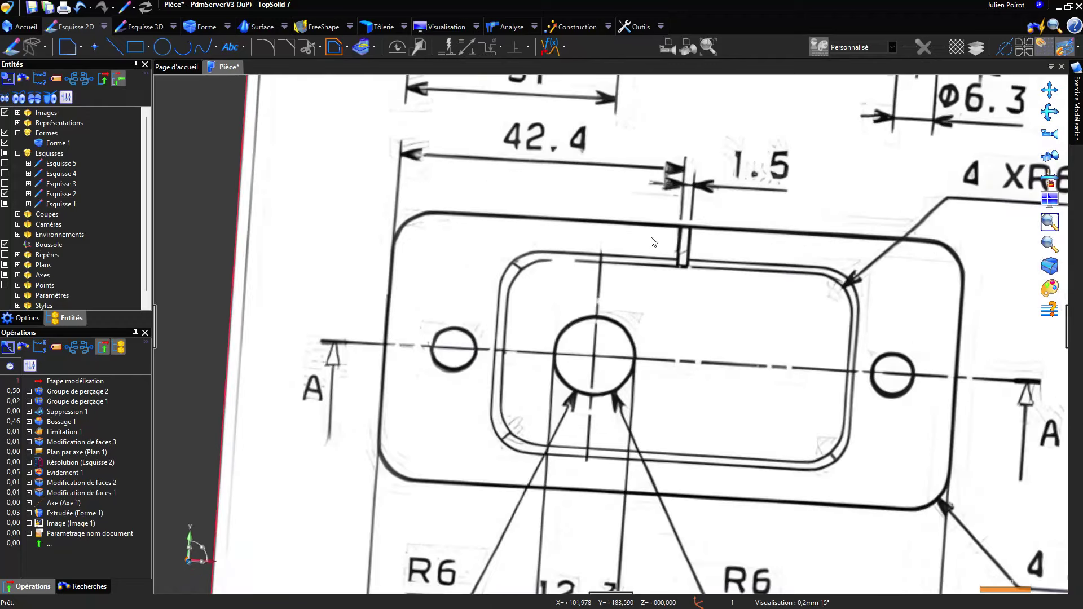
pyautogui.scroll(-2, 587, 208)
pyautogui.scroll(-3, 554, 195)
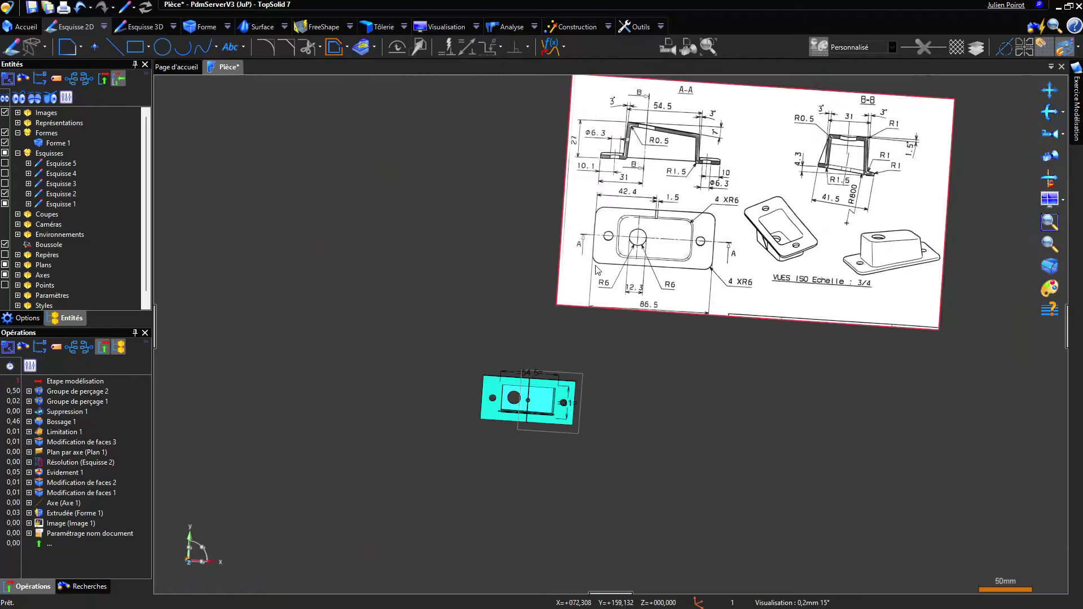
pyautogui.moveTo(544, 375); pyautogui.dragTo(539, 387, button='middle')
pyautogui.scroll(1, 519, 375)
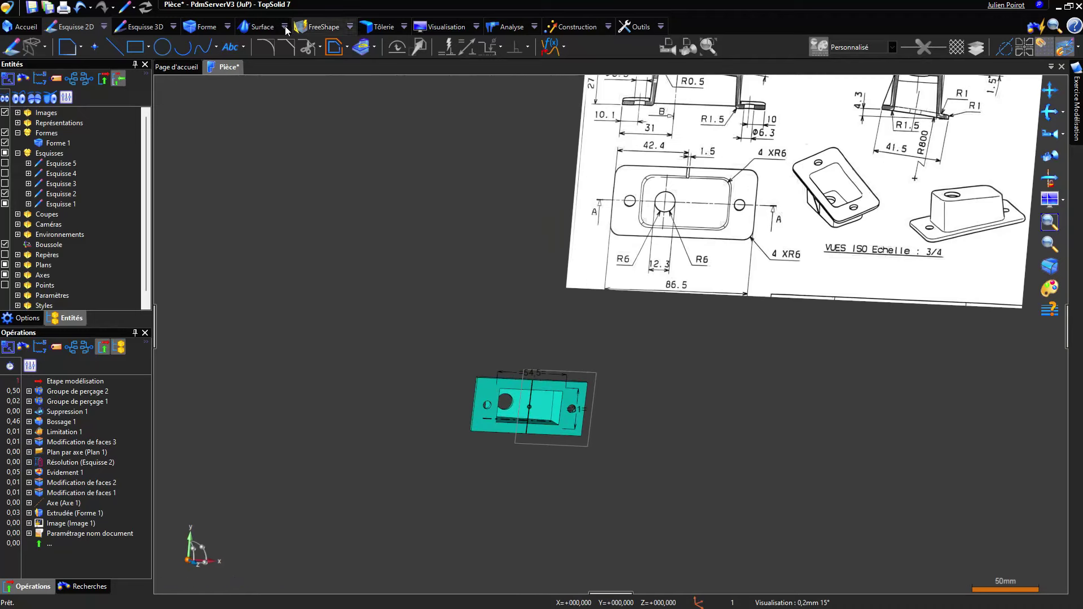
# Create a plane offset -42,3 mm from the flange's end face on the side nearest the large hole
pyautogui.scroll(10, 432, 393)
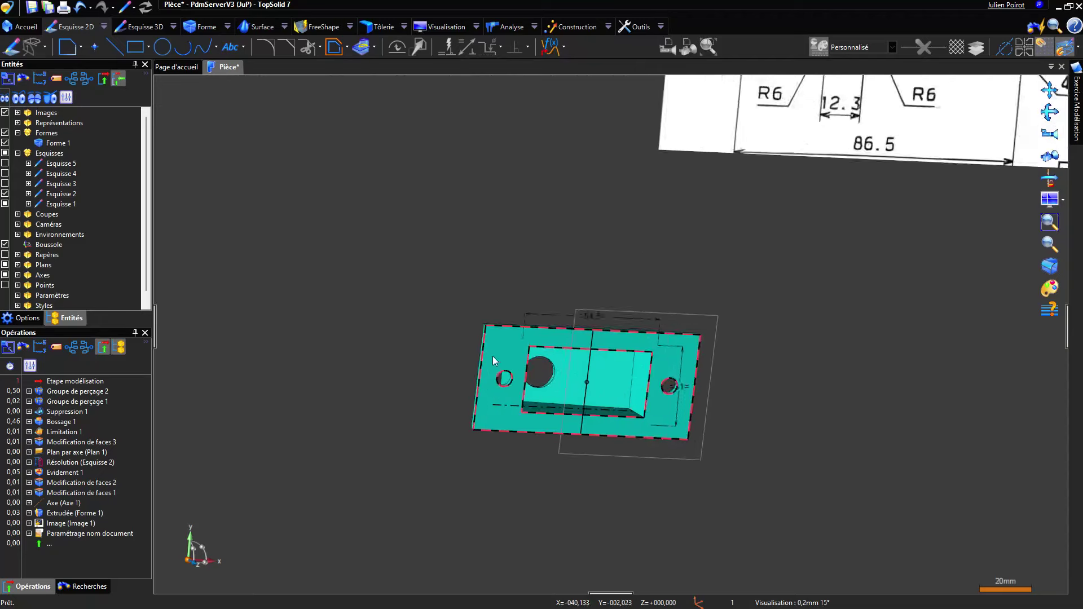
pyautogui.rightClick(451, 275)
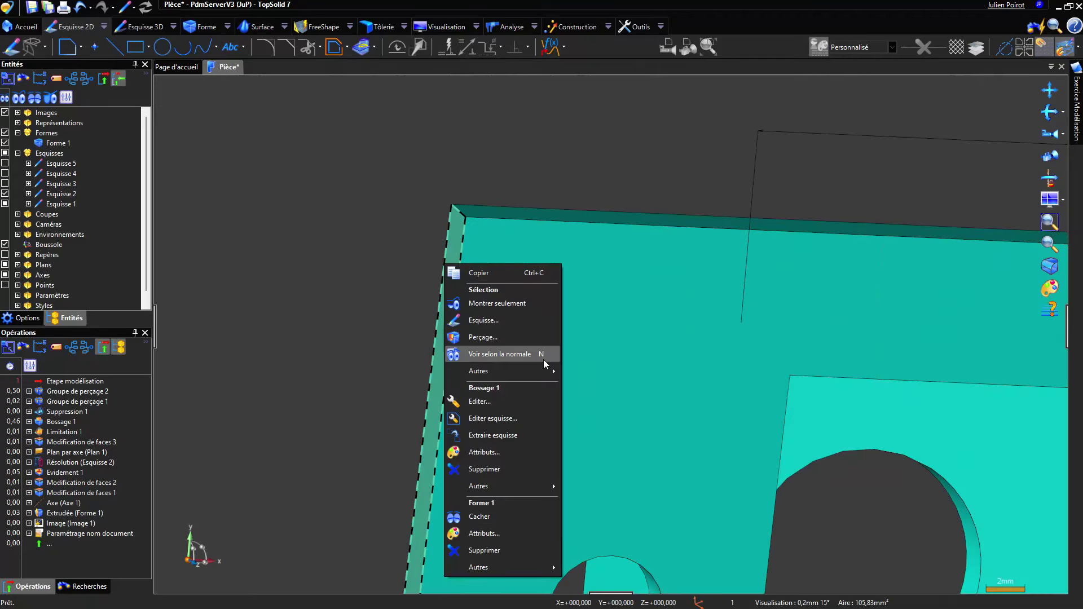
pyautogui.moveTo(537, 372)
pyautogui.click(604, 372)
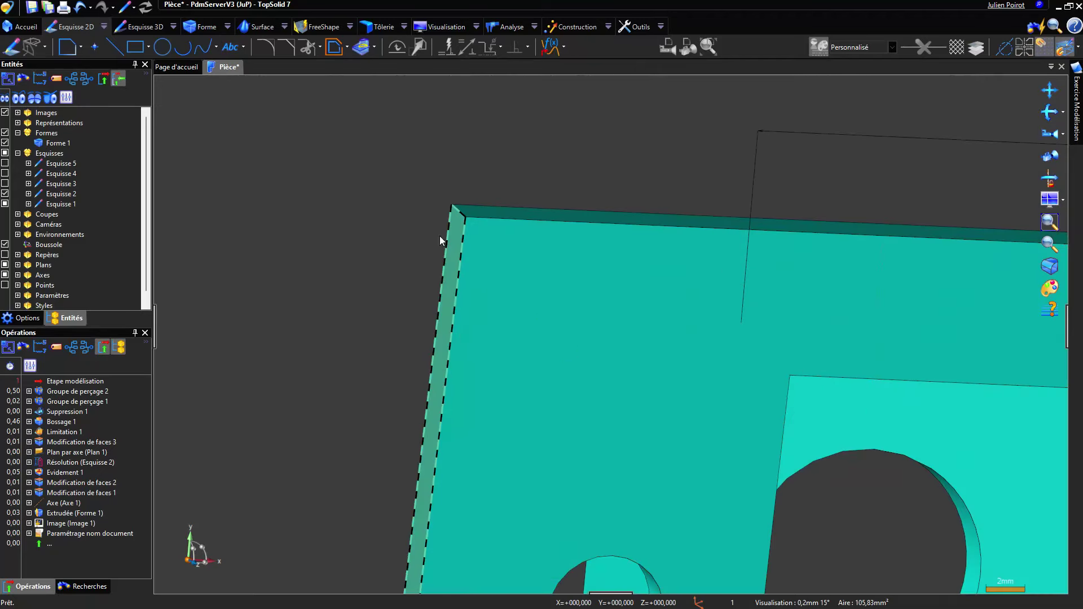
pyautogui.scroll(-3, 407, 272)
pyautogui.scroll(-6, 407, 272)
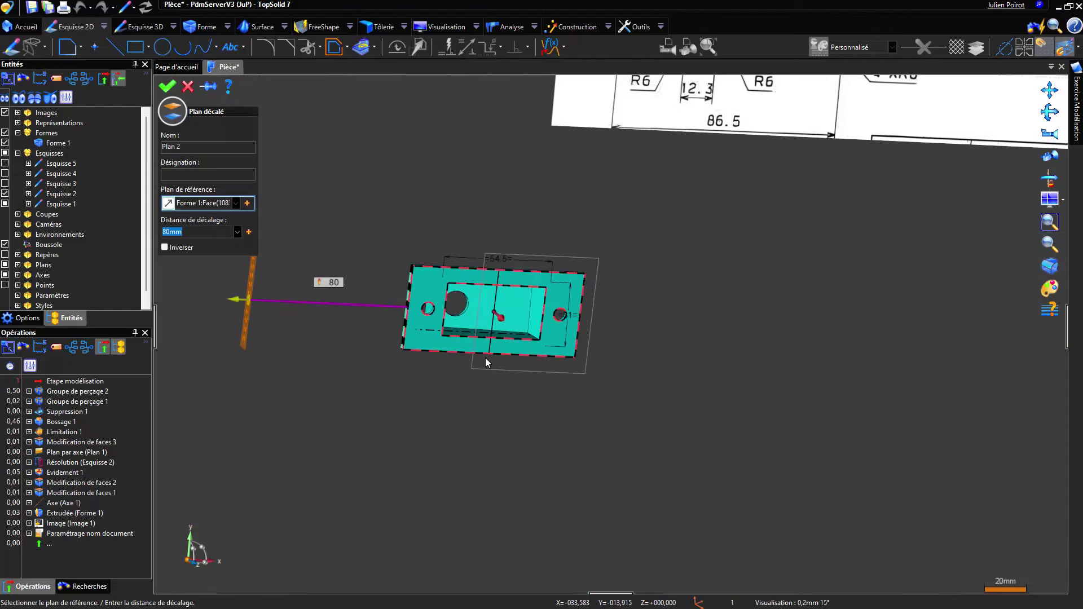
pyautogui.moveTo(529, 328); pyautogui.dragTo(519, 502, button='middle')
pyautogui.scroll(-1, 526, 418)
pyautogui.scroll(-2, 525, 418)
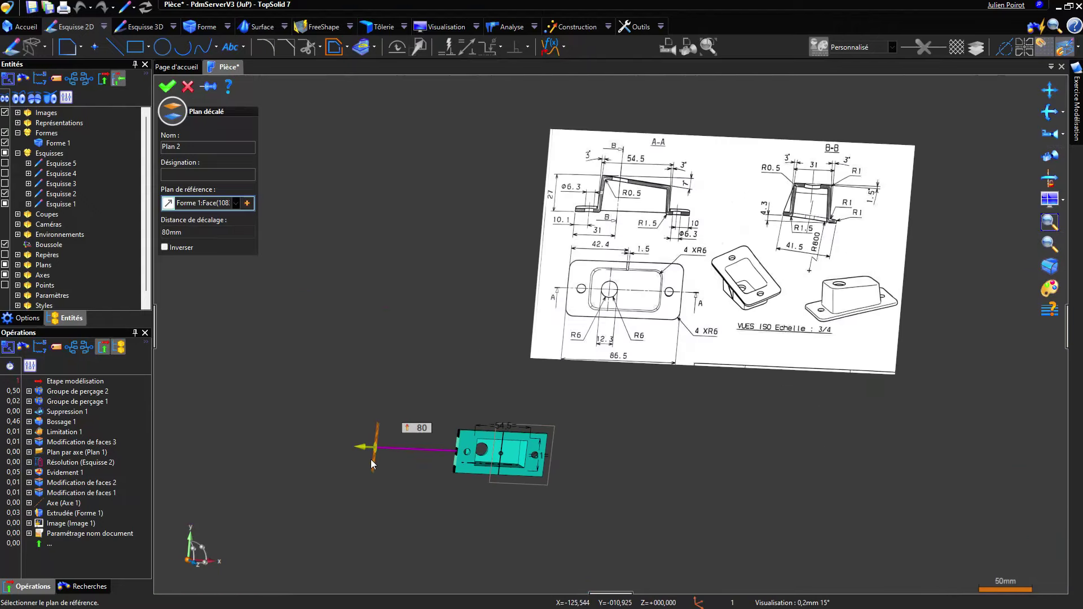
pyautogui.moveTo(410, 454); pyautogui.dragTo(477, 433)
pyautogui.write('-42,3')
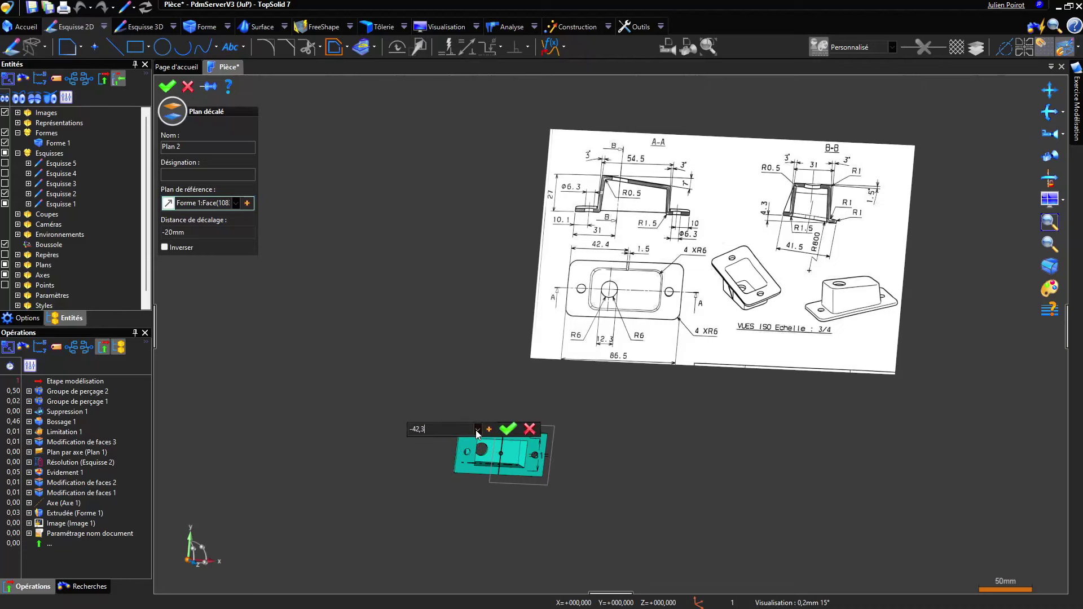
pyautogui.press('Return')
pyautogui.scroll(3, 564, 468)
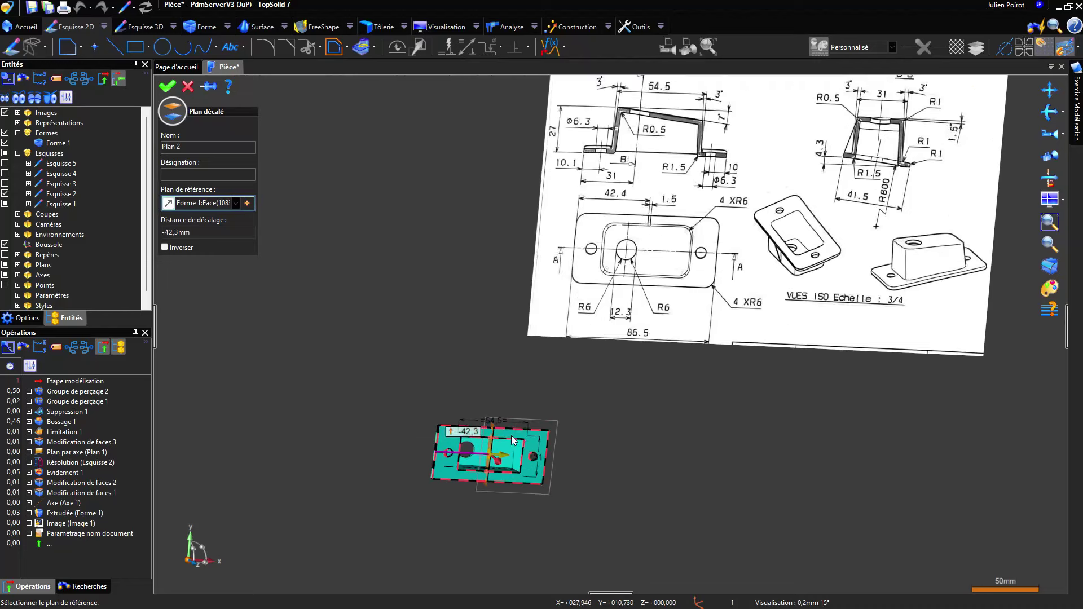
pyautogui.rightClick(485, 333)
pyautogui.click(494, 340)
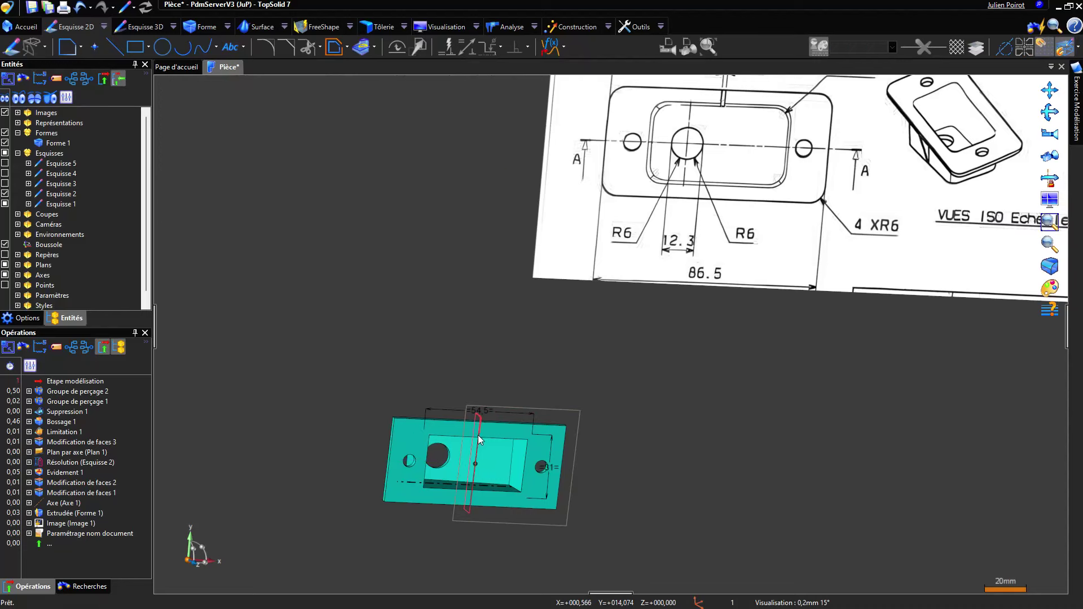
# Start a sketch on the new offset plane and reverse its vertical direction along the absolute Z axis
pyautogui.scroll(2, 478, 435)
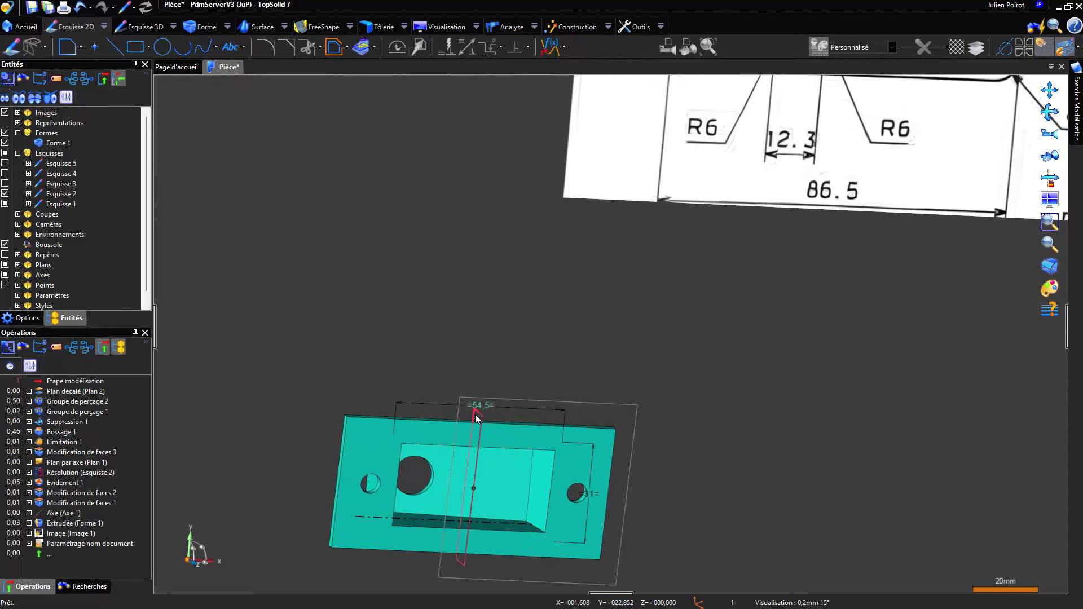
pyautogui.rightClick(475, 414)
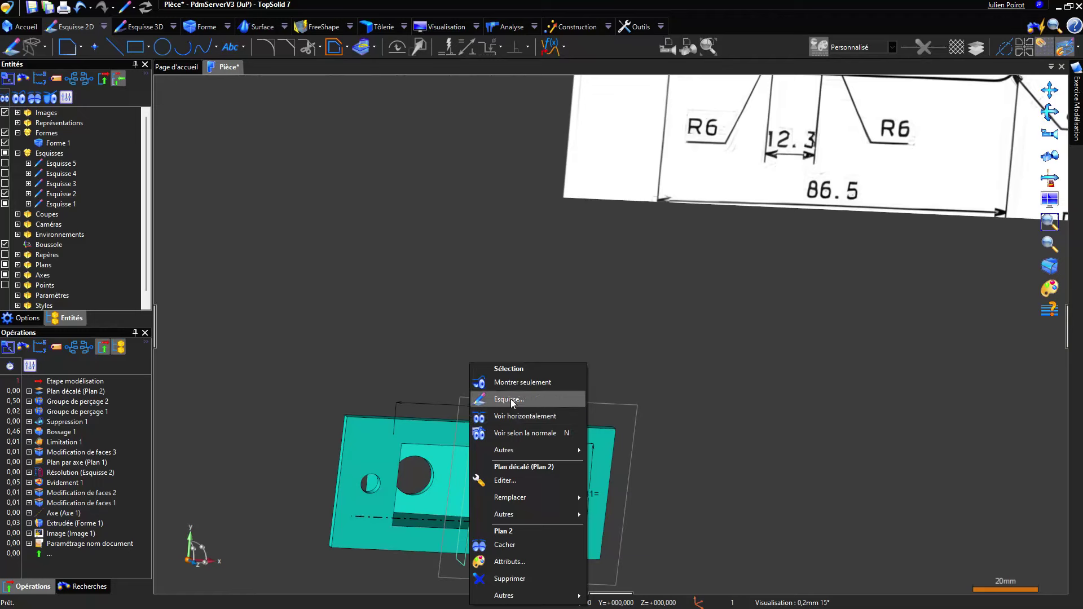
pyautogui.click(512, 400)
pyautogui.scroll(-4, 505, 293)
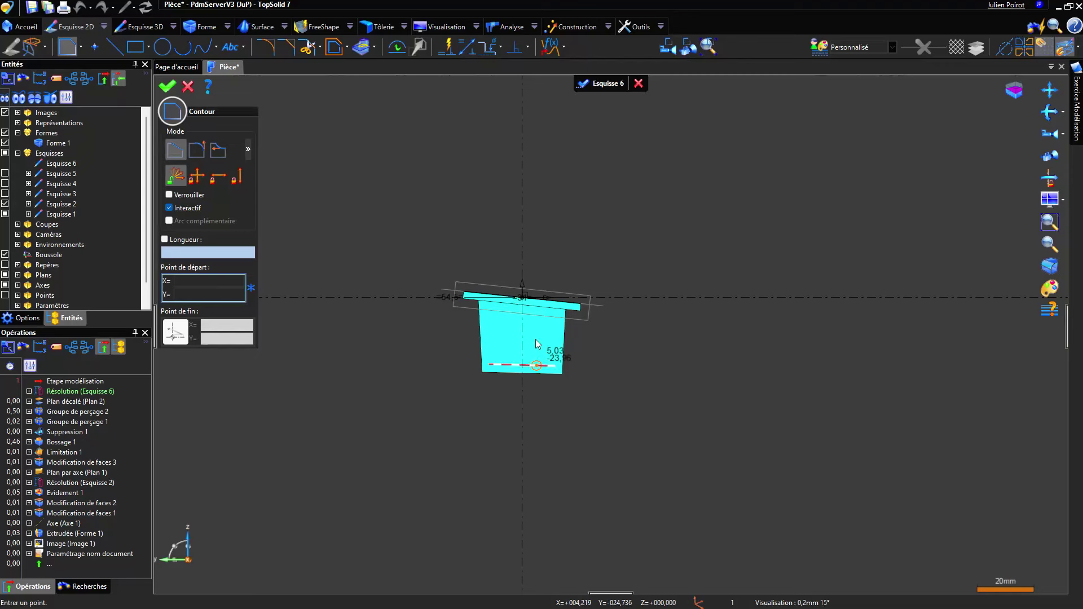
pyautogui.click(32, 47)
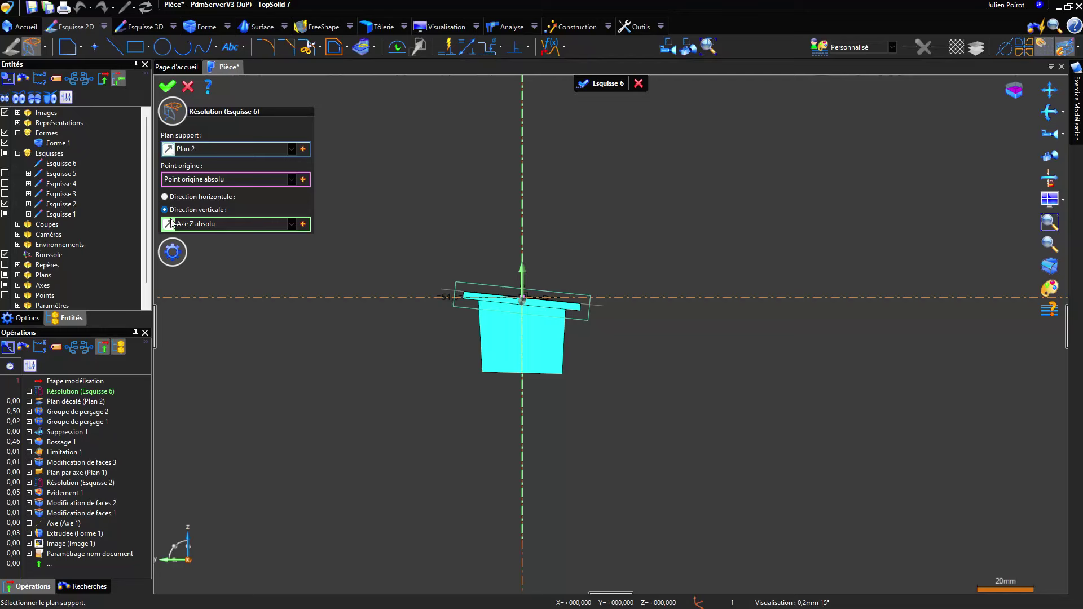
pyautogui.rightClick(428, 187)
pyautogui.click(471, 283)
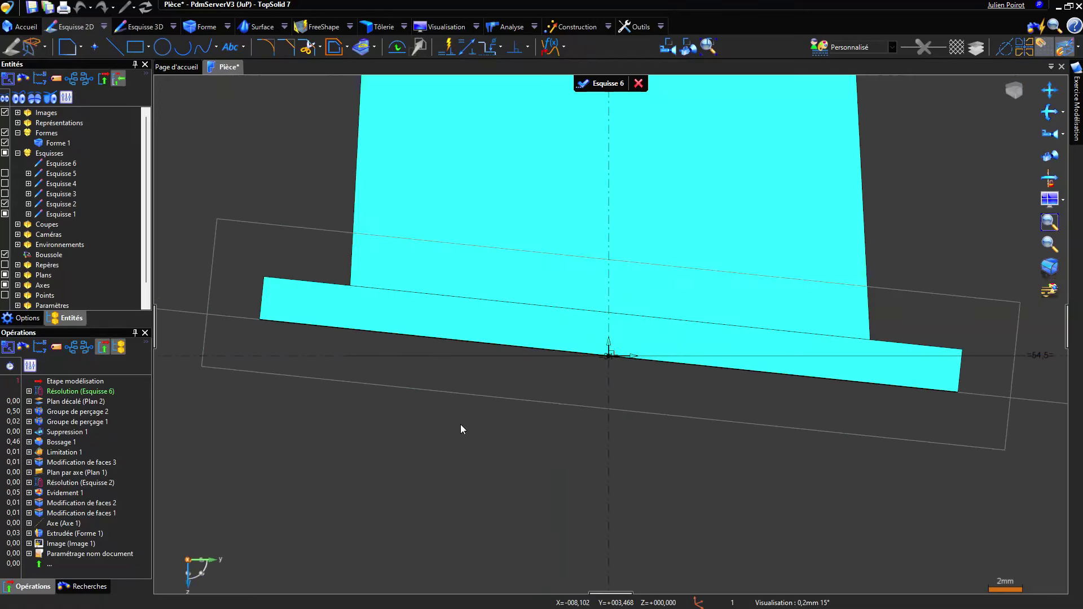
# Examine the reference drawing's section and top views to check which side of the part carries the rib
pyautogui.scroll(-5, 460, 425)
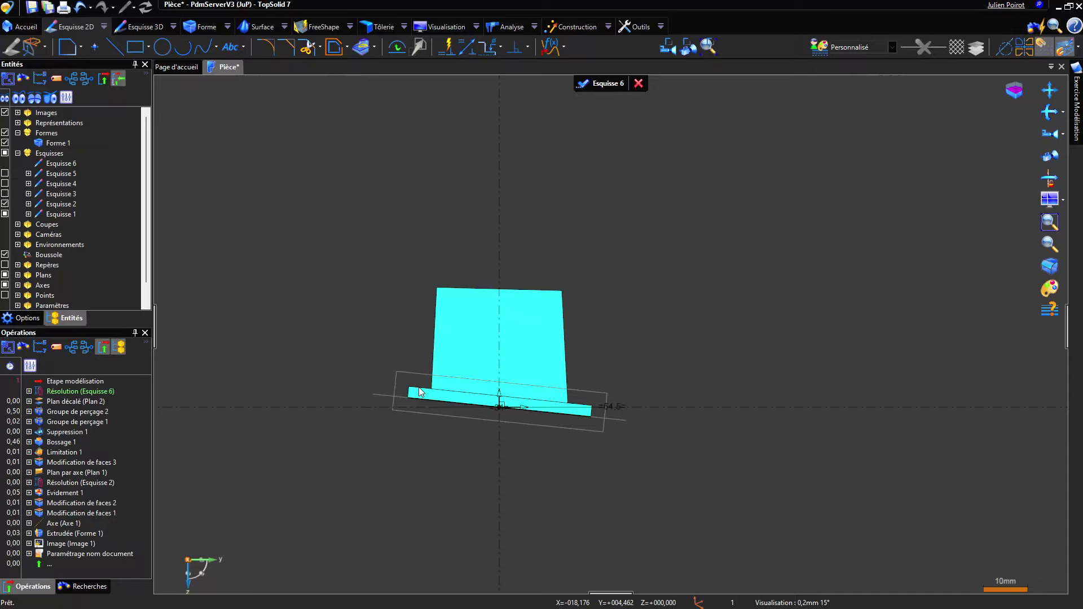
pyautogui.moveTo(420, 391)
pyautogui.mouseDown(button='middle')
pyautogui.moveTo(459, 447)
pyautogui.moveTo(476, 355)
pyautogui.moveTo(451, 382)
pyautogui.moveTo(564, 434)
pyautogui.mouseUp(button='middle')
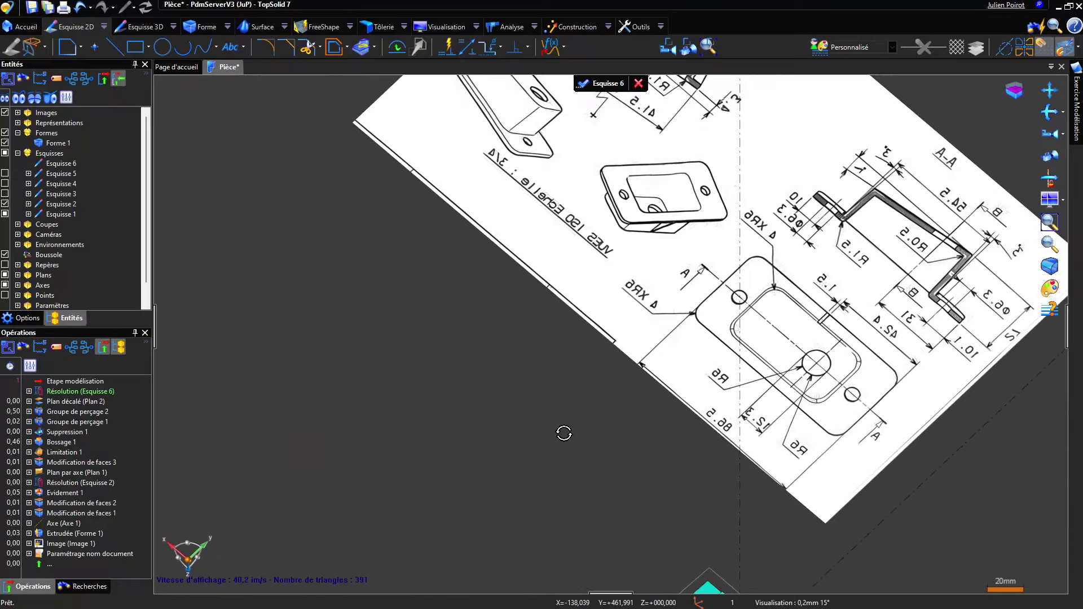
pyautogui.scroll(-2, 578, 468)
pyautogui.scroll(2, 632, 202)
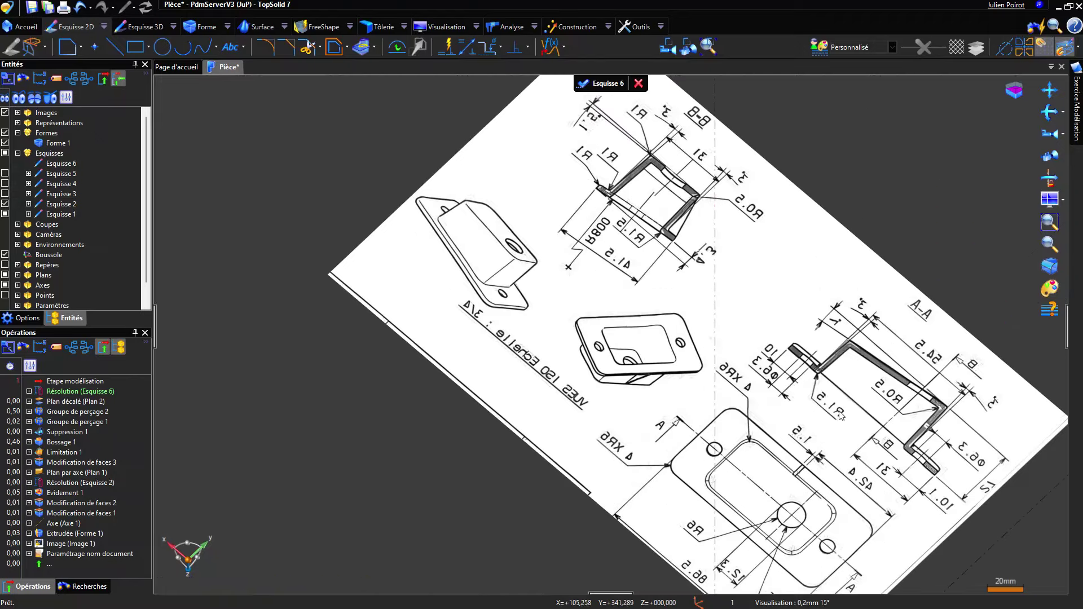
pyautogui.moveTo(839, 415); pyautogui.dragTo(796, 303, button='middle')
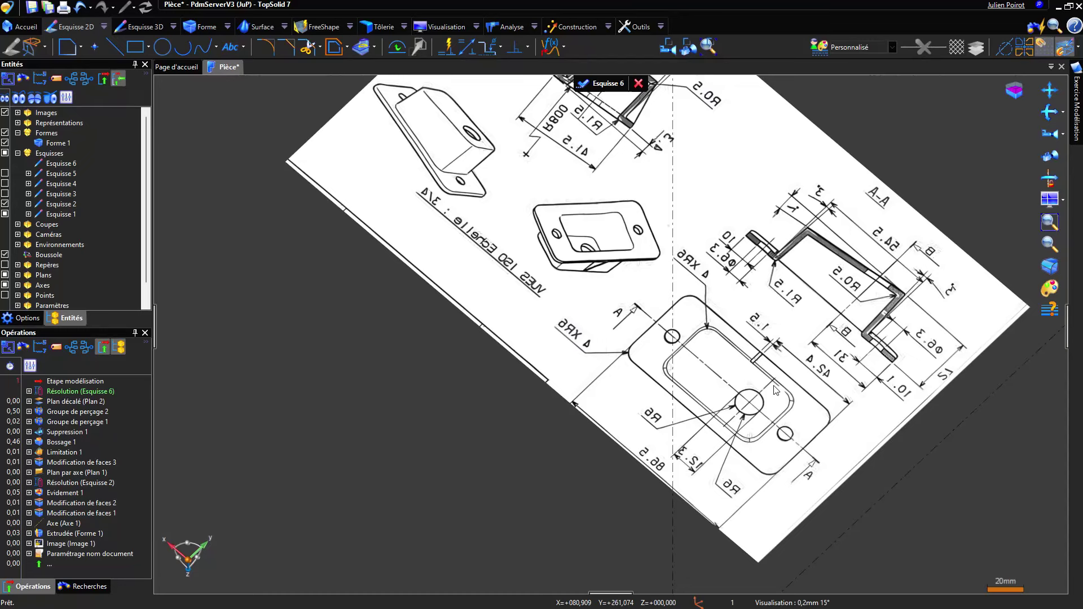
pyautogui.scroll(-2, 746, 285)
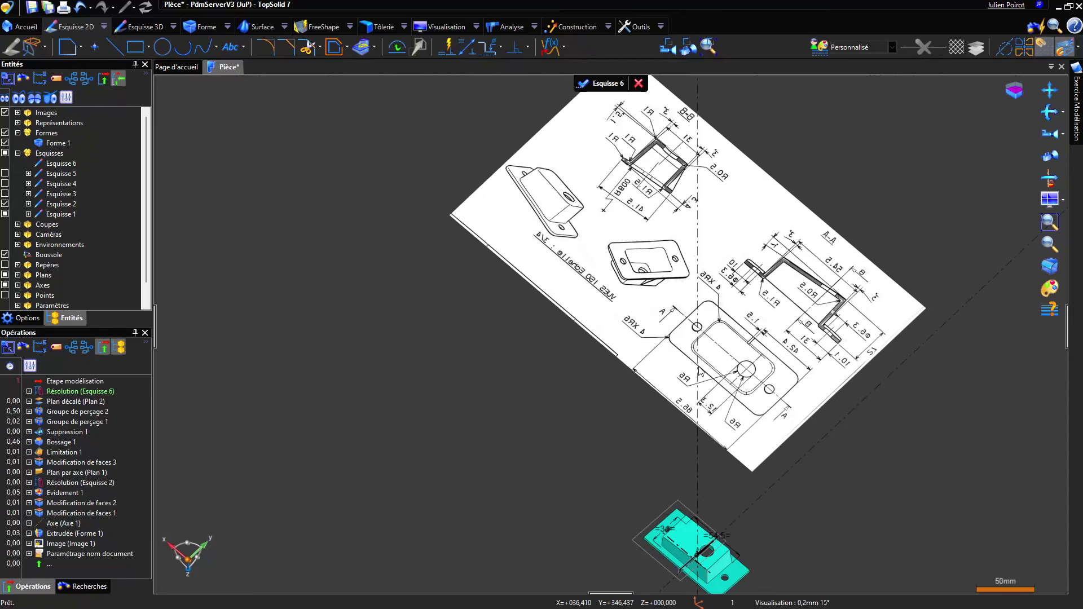
pyautogui.moveTo(630, 404); pyautogui.dragTo(476, 254, button='middle')
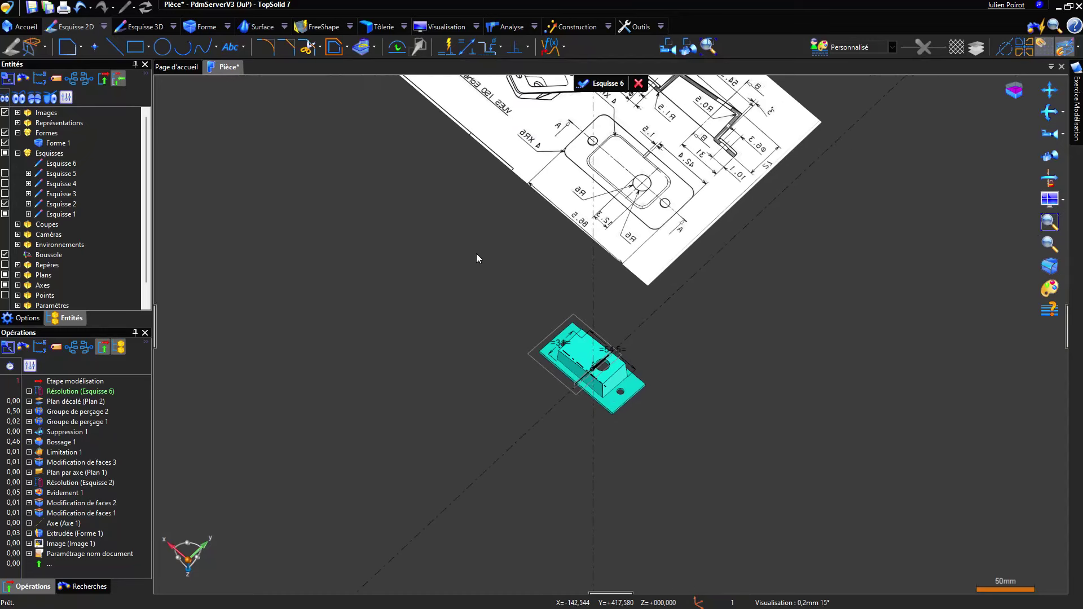
# Sketch a closed triangular rib contour joining the flange's outer upper corner, the raised body's top corner and the body's base on the flange
pyautogui.click(680, 50)
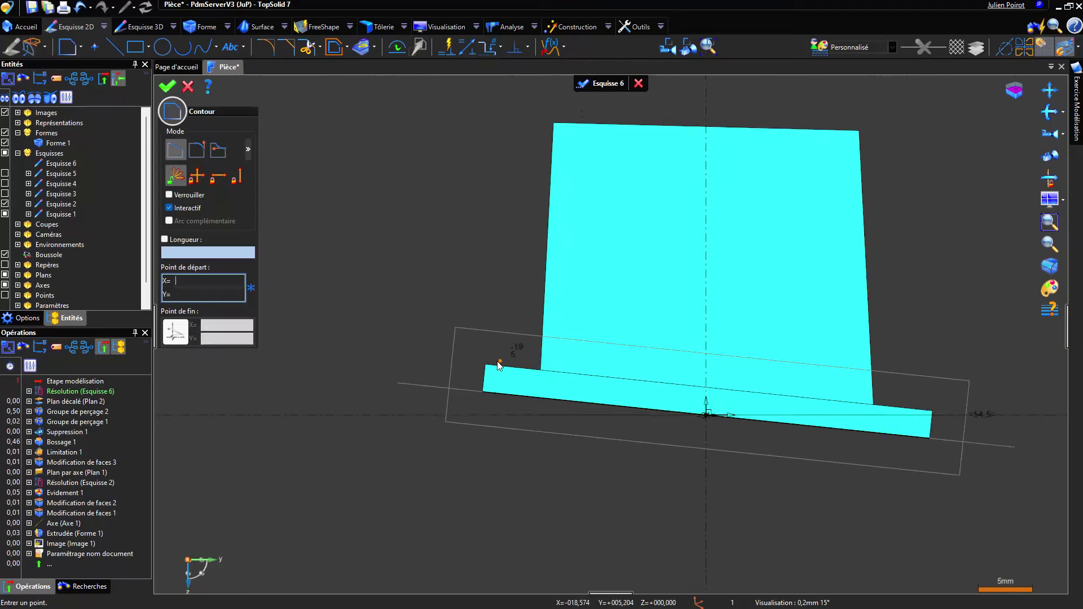
pyautogui.scroll(1, 558, 336)
pyautogui.click(485, 364)
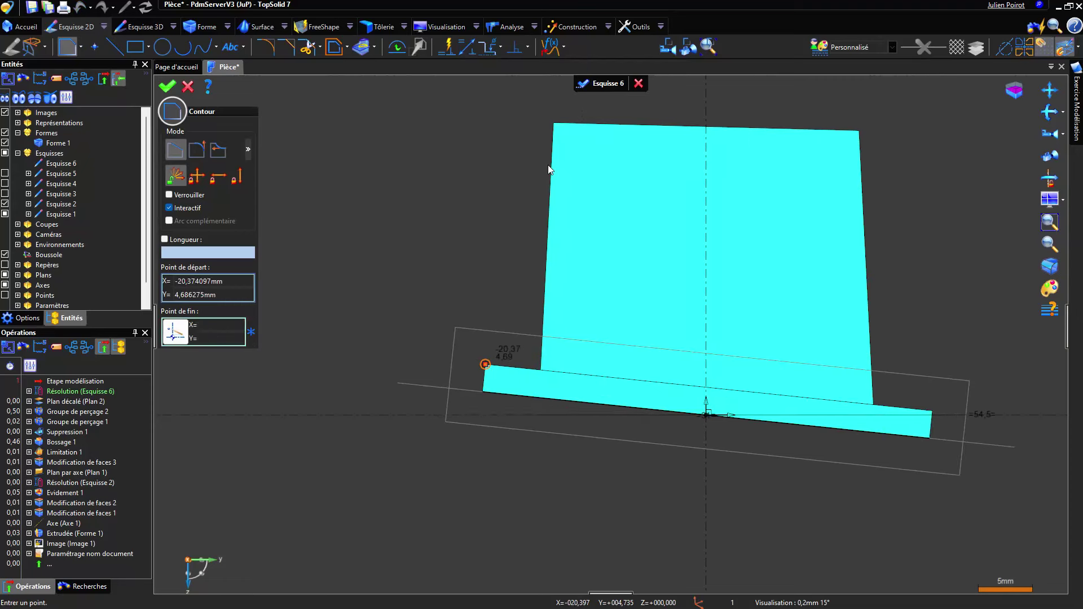
pyautogui.click(553, 123)
pyautogui.click(540, 370)
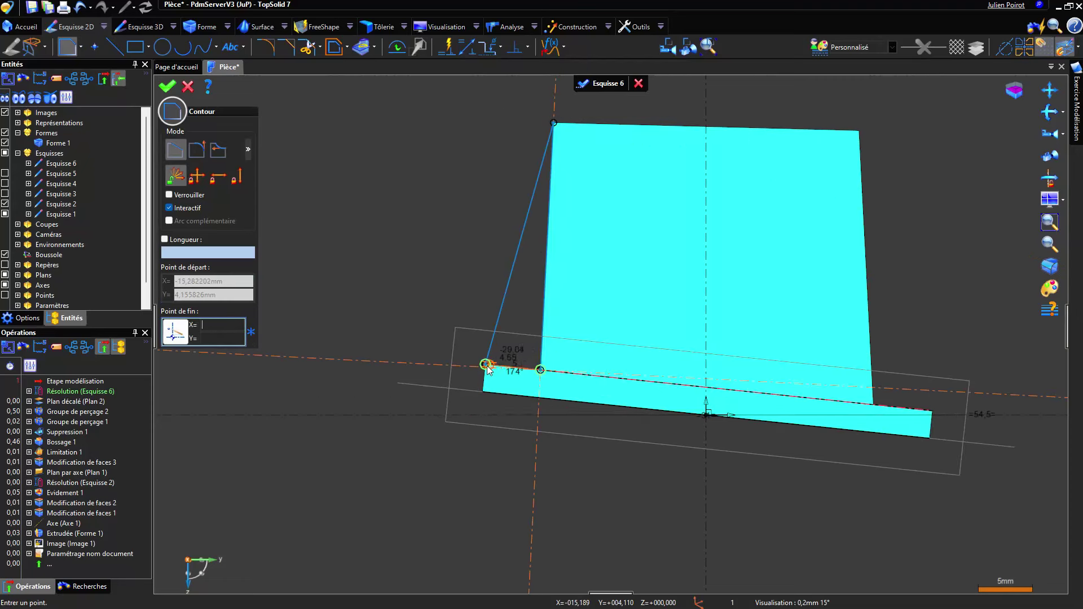
pyautogui.click(485, 364)
pyautogui.scroll(-2, 559, 345)
pyautogui.moveTo(559, 345)
pyautogui.mouseDown(button='middle')
pyautogui.moveTo(585, 328)
pyautogui.moveTo(645, 355)
pyautogui.moveTo(627, 353)
pyautogui.mouseUp(button='middle')
pyautogui.press('Escape')
# Add a boss from the triangular rib sketch to the cover with a height of 1,5 mm
pyautogui.moveTo(474, 341); pyautogui.dragTo(532, 360, button='middle')
pyautogui.scroll(-1, 532, 361)
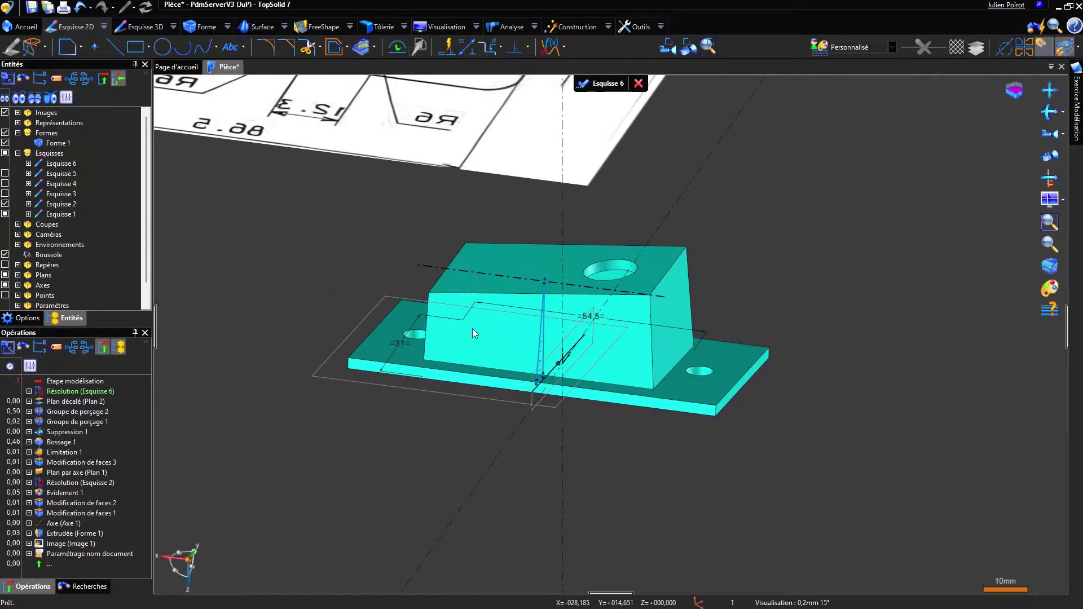
pyautogui.rightClick(321, 255)
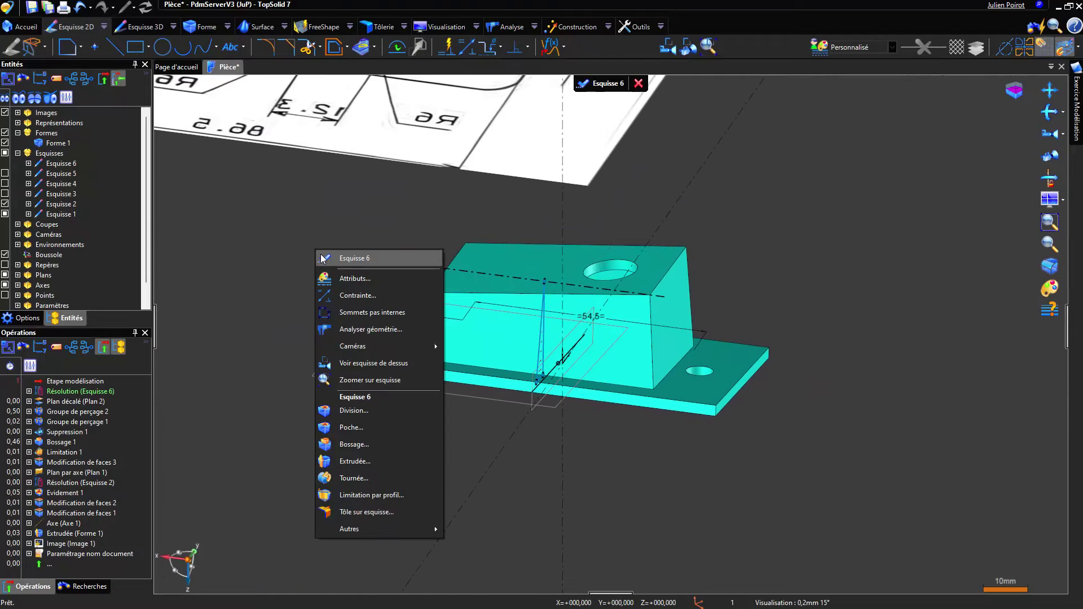
pyautogui.click(378, 446)
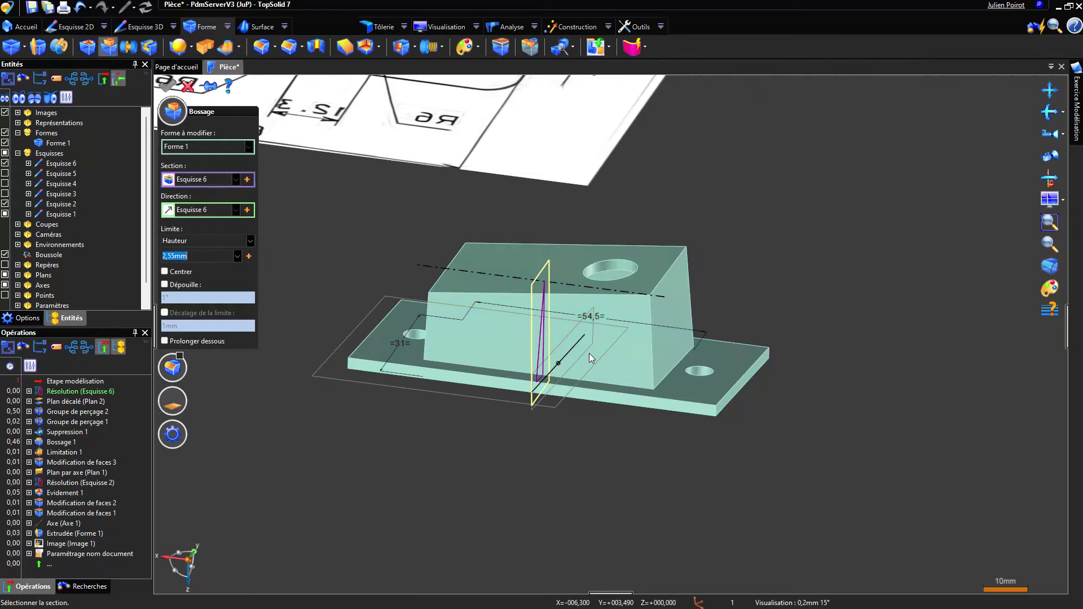
pyautogui.moveTo(589, 354)
pyautogui.mouseDown(button='middle')
pyautogui.moveTo(611, 359)
pyautogui.moveTo(601, 364)
pyautogui.mouseUp(button='middle')
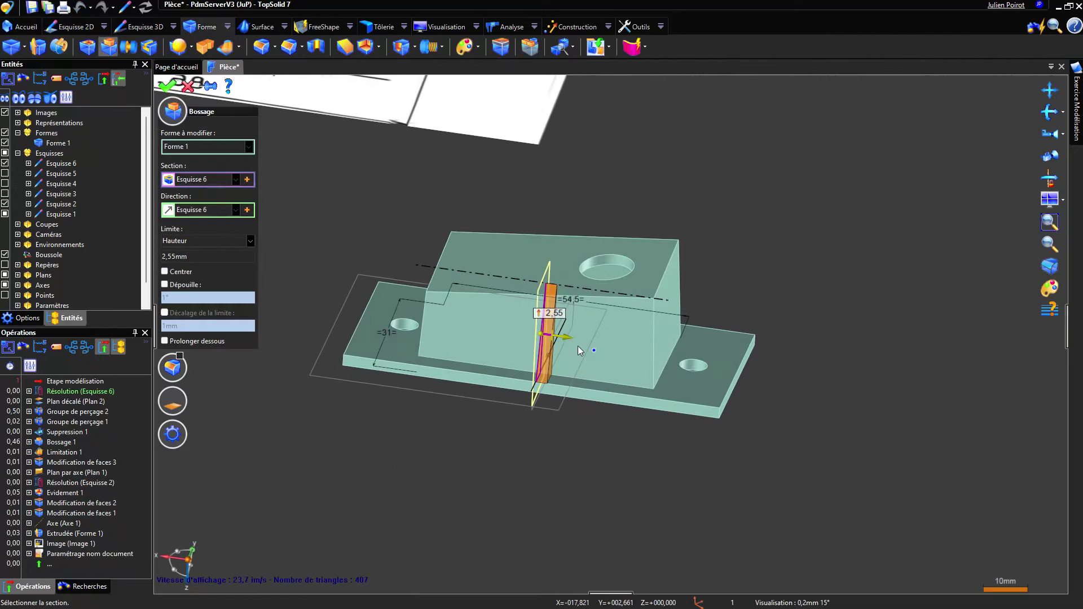
pyautogui.click(551, 314)
pyautogui.write('1,5')
pyautogui.press('Return')
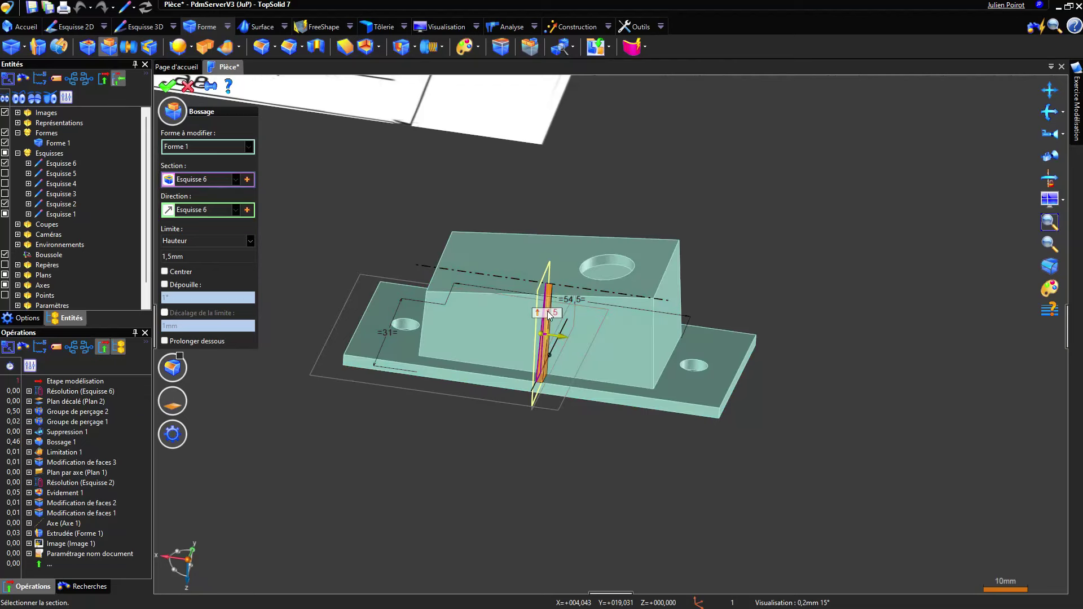
pyautogui.rightClick(684, 198)
pyautogui.click(702, 205)
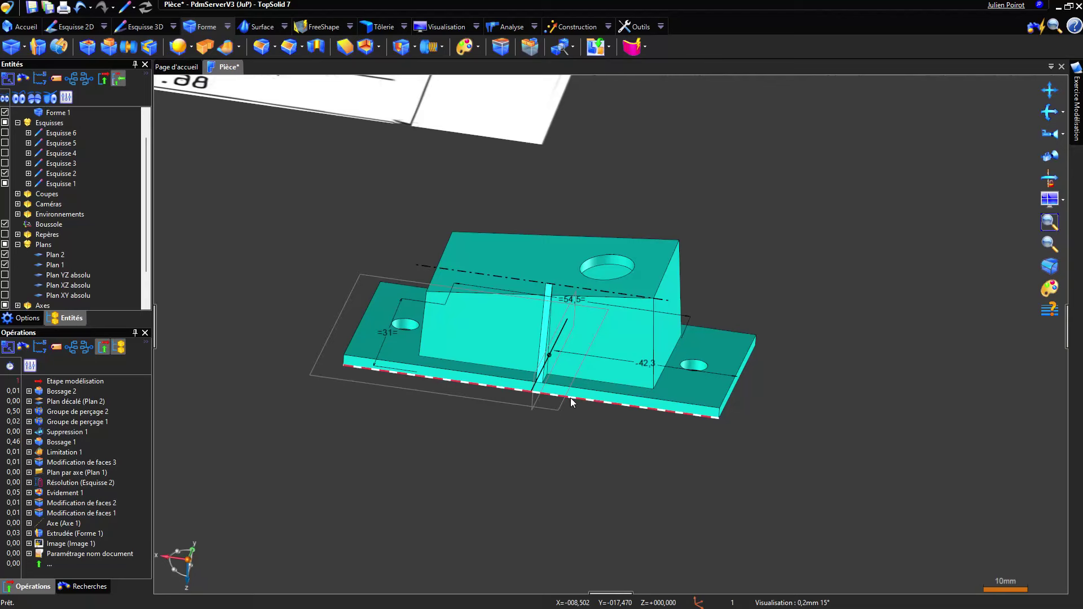
# Edit the rib's boss and reverse its extrusion direction
pyautogui.scroll(2, 588, 388)
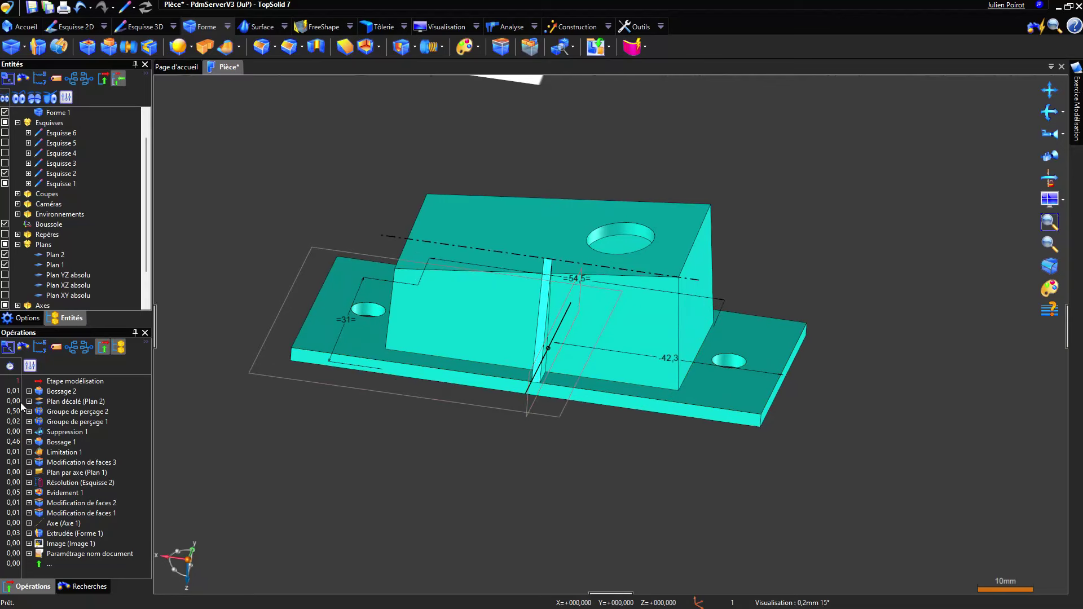
pyautogui.rightClick(56, 391)
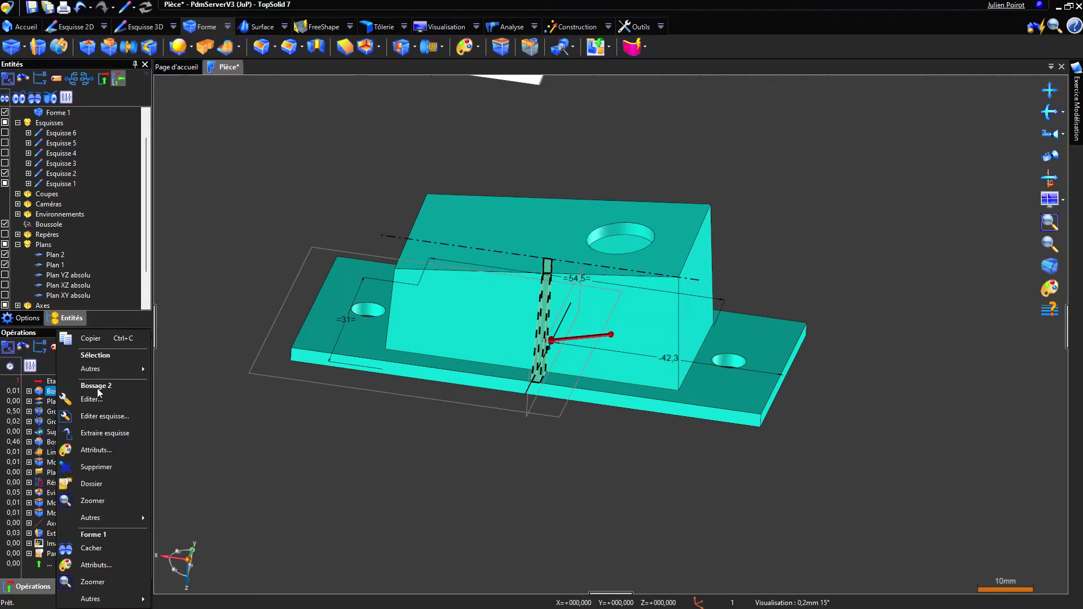
pyautogui.click(98, 398)
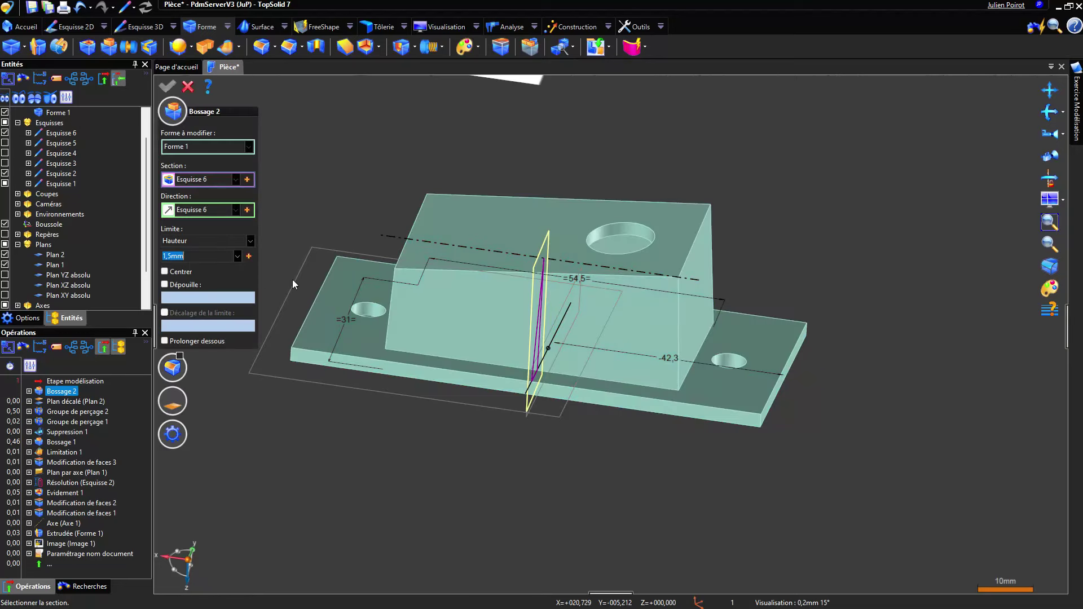
pyautogui.click(168, 210)
pyautogui.rightClick(626, 162)
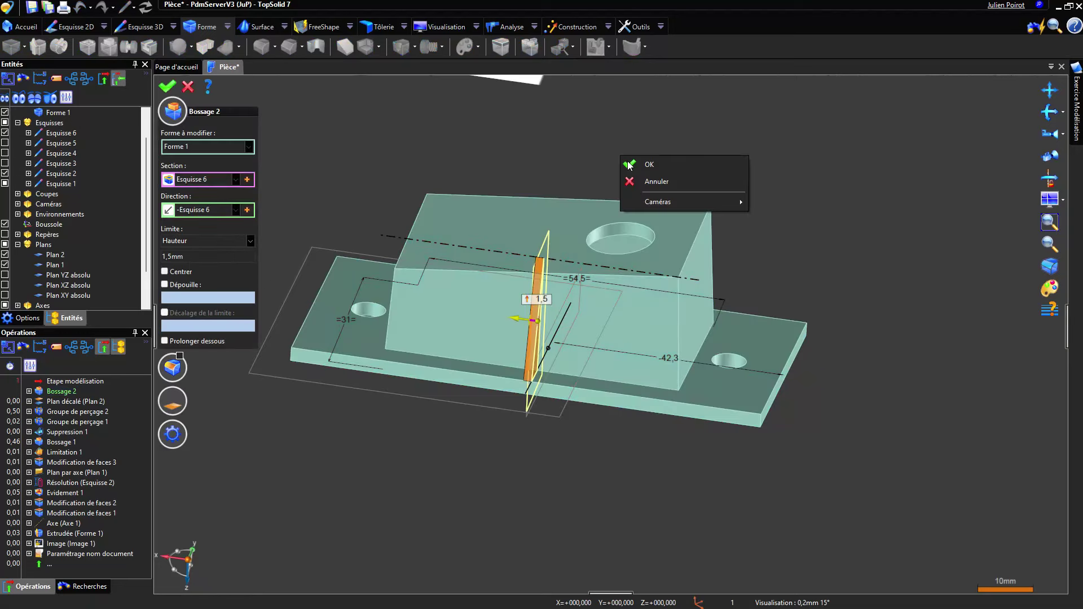
pyautogui.click(637, 164)
# Trim the rib's protruding tip with the plane of the raised body's top face, removing the material above it
pyautogui.moveTo(536, 319)
pyautogui.mouseDown(button='middle')
pyautogui.moveTo(455, 305)
pyautogui.moveTo(487, 317)
pyautogui.mouseUp(button='middle')
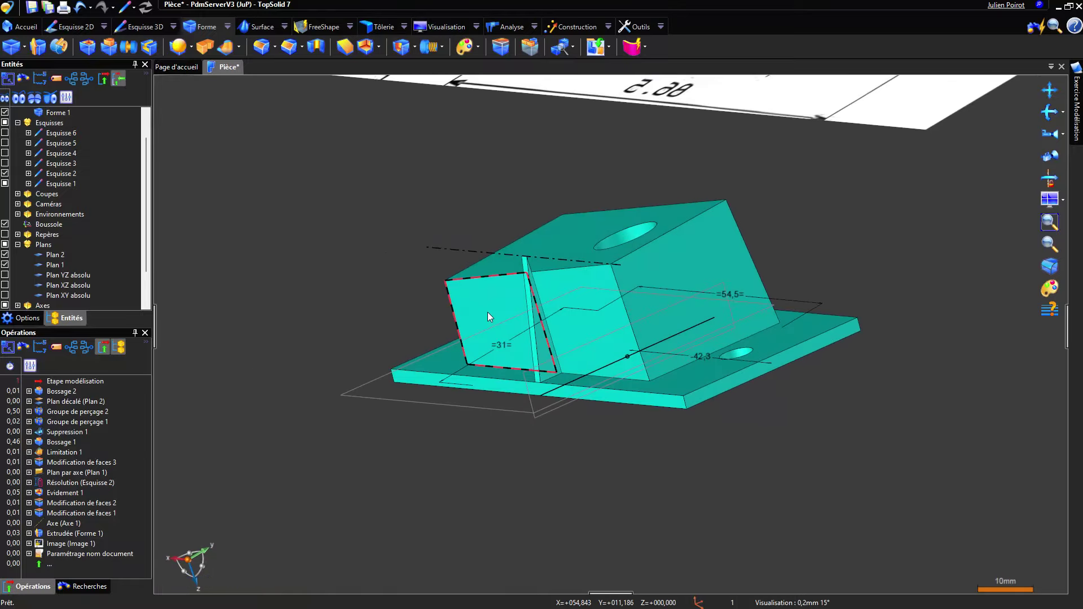
pyautogui.scroll(2, 544, 290)
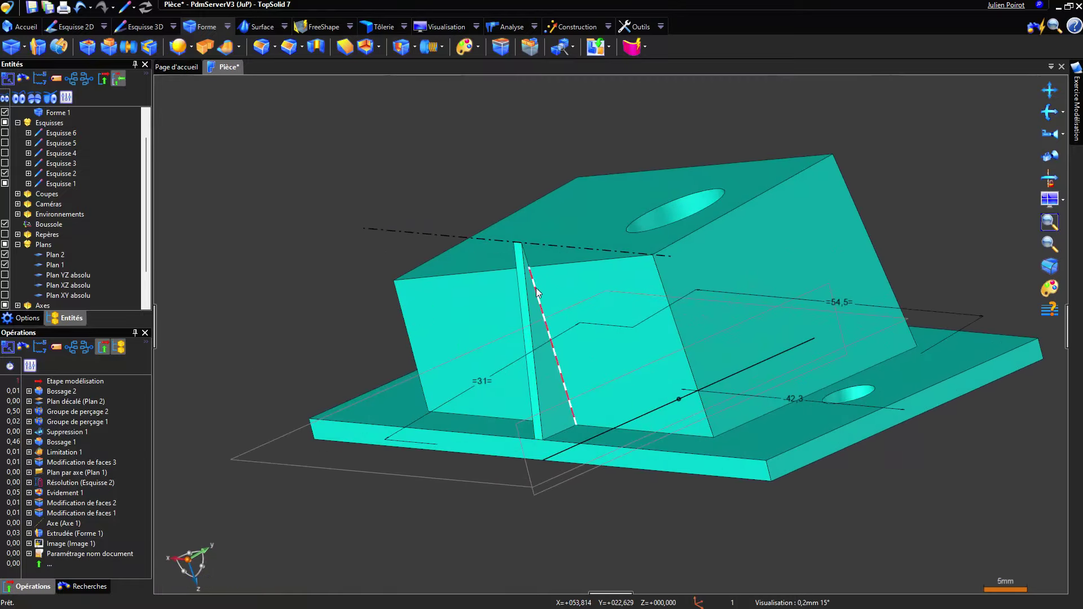
pyautogui.moveTo(540, 286); pyautogui.dragTo(583, 296, button='middle')
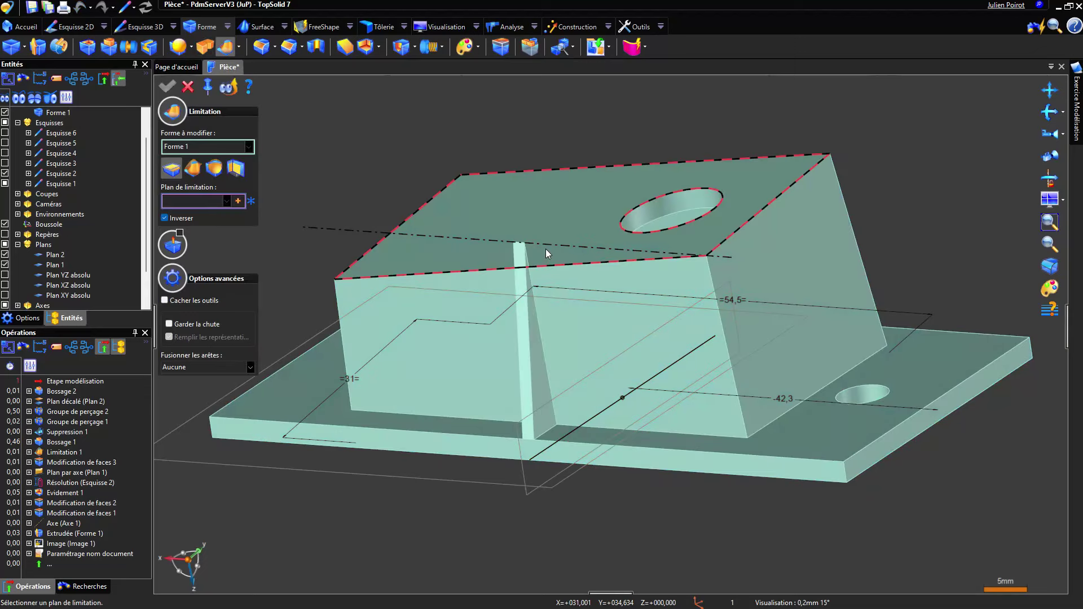
pyautogui.click(485, 205)
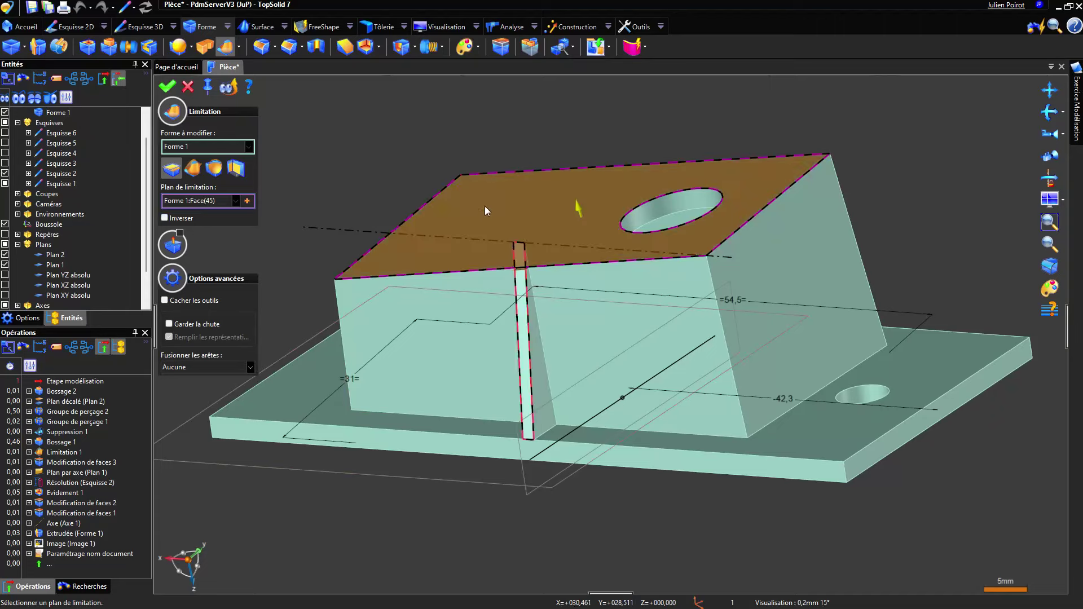
pyautogui.rightClick(487, 118)
pyautogui.click(493, 120)
pyautogui.moveTo(494, 292); pyautogui.dragTo(391, 235, button='middle')
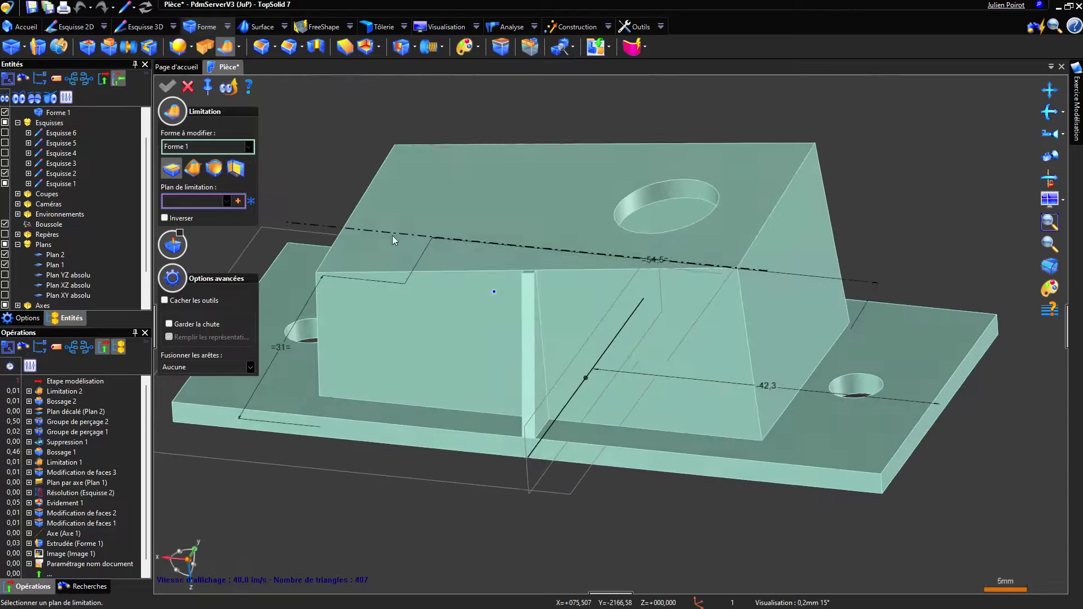
pyautogui.click(188, 86)
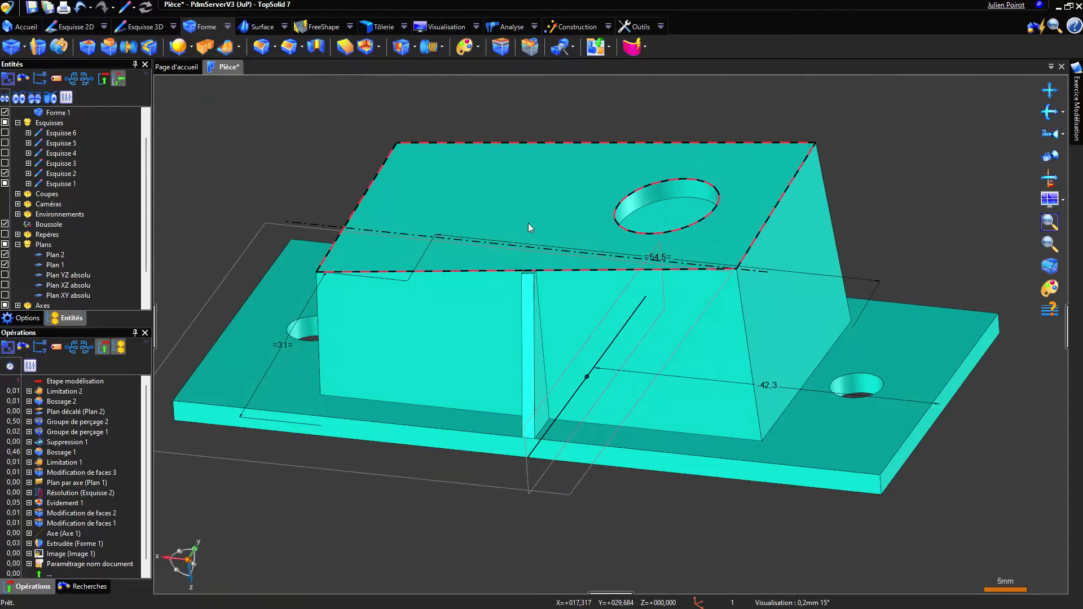
# Reopen the rib boss's sketch for editing and show the part cut at the sketch plane
pyautogui.scroll(5, 533, 285)
pyautogui.scroll(4, 511, 244)
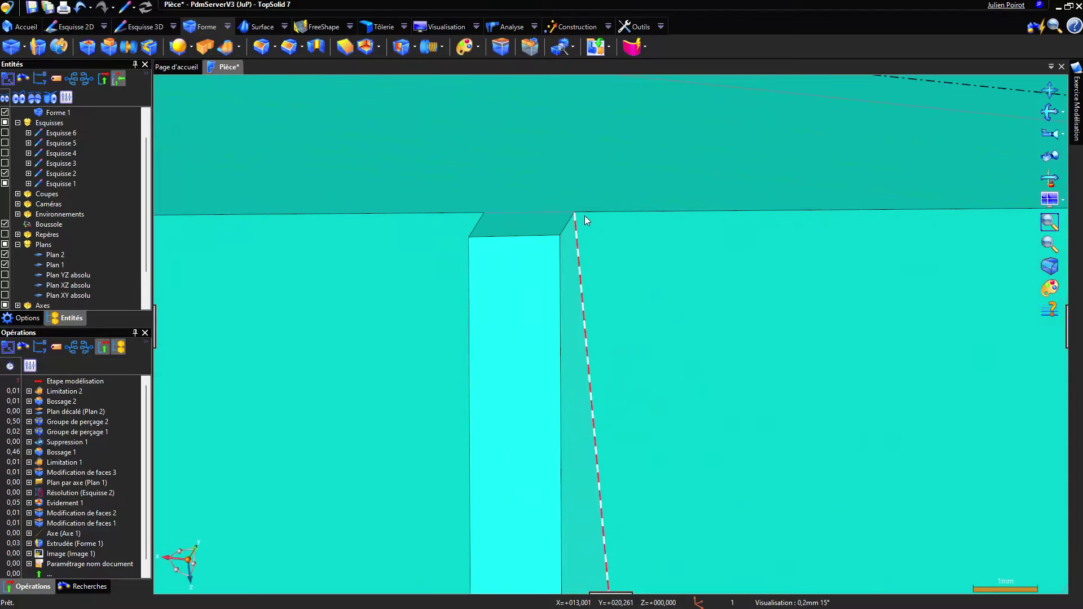
pyautogui.scroll(-2, 584, 215)
pyautogui.scroll(-5, 566, 151)
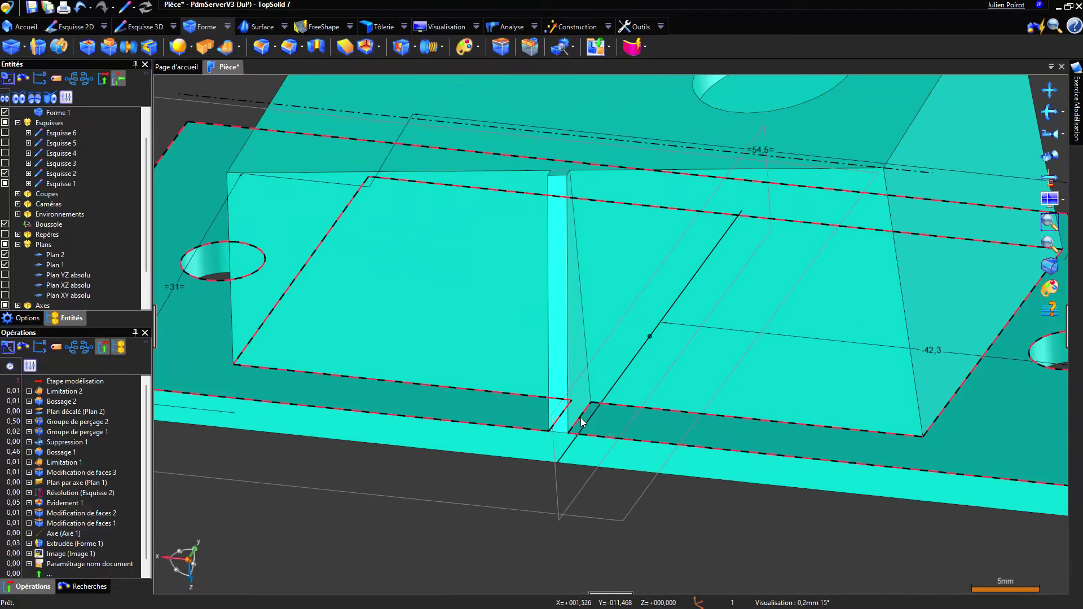
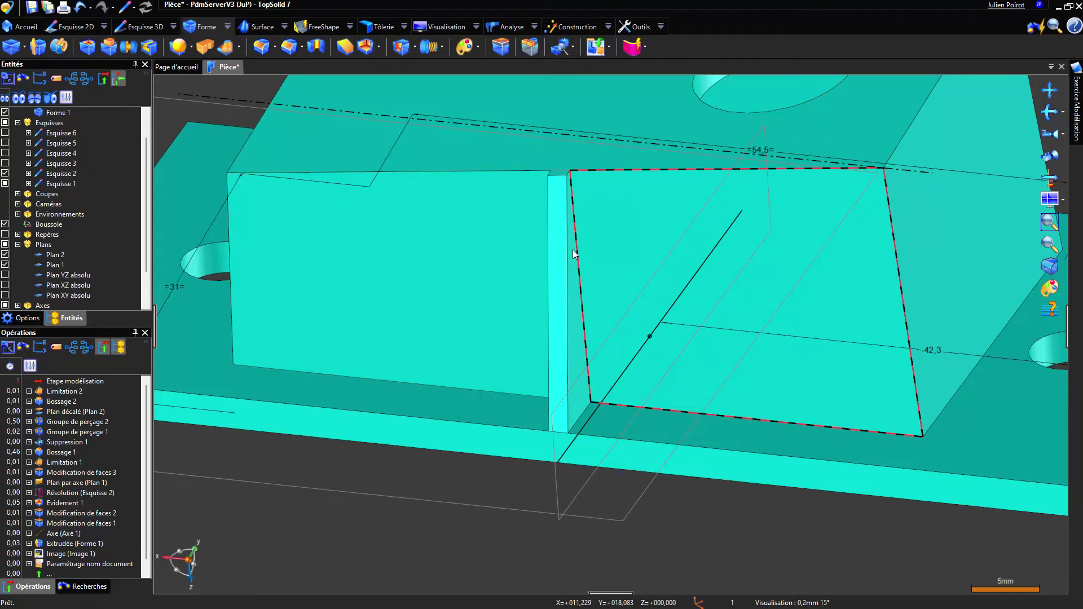
pyautogui.moveTo(606, 269); pyautogui.dragTo(486, 327, button='middle')
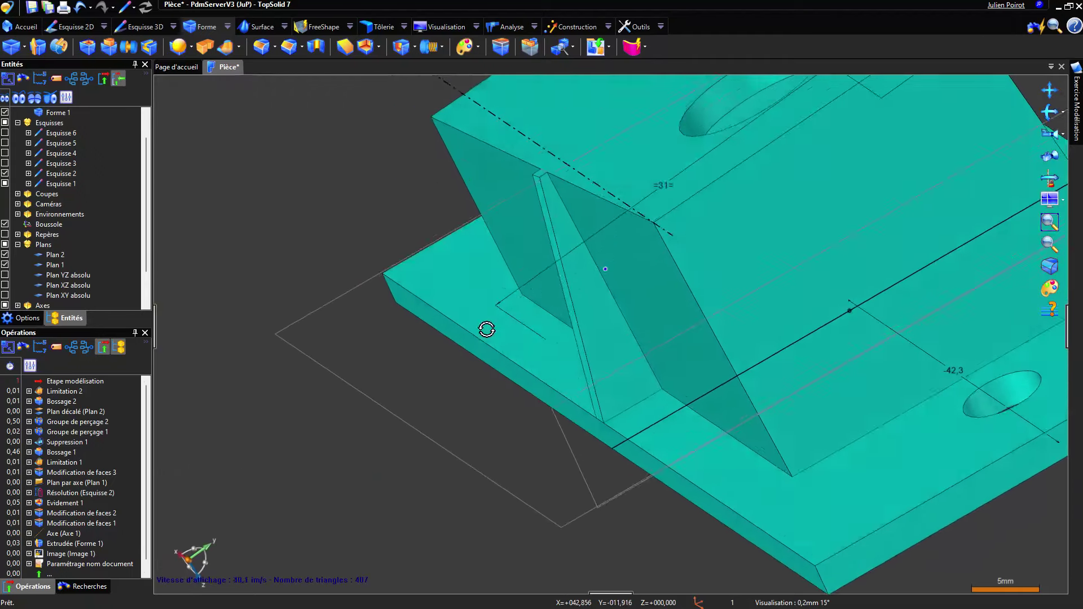
pyautogui.rightClick(59, 402)
pyautogui.click(66, 404)
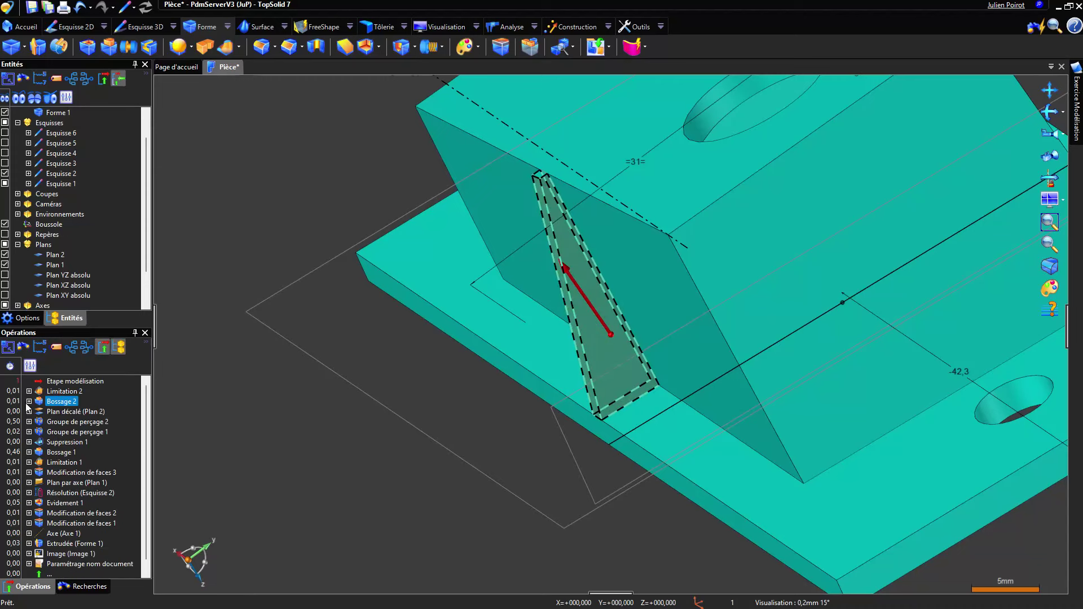
pyautogui.rightClick(62, 426)
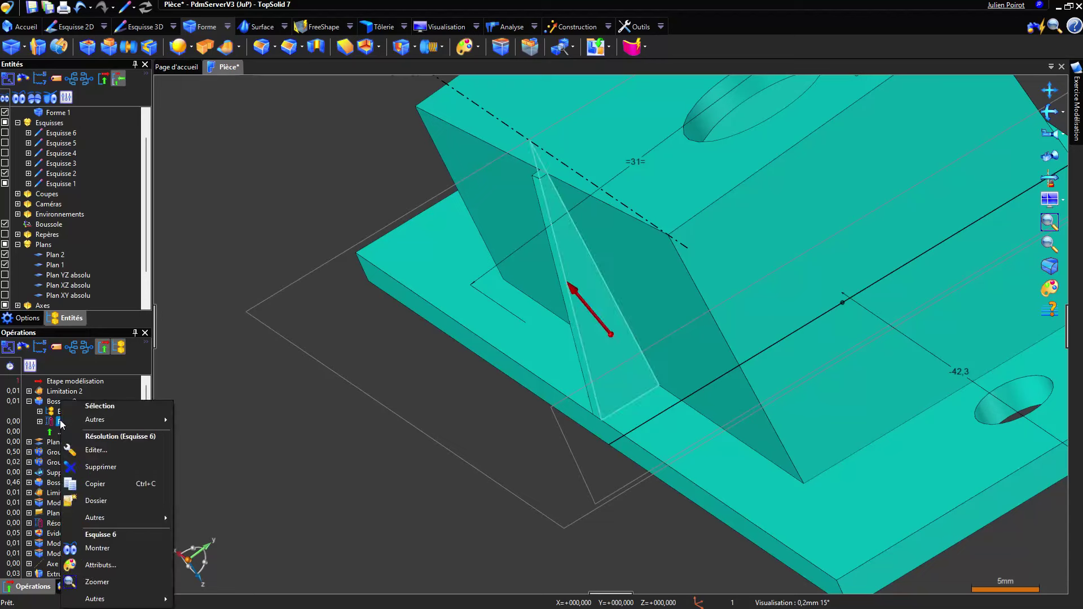
pyautogui.click(79, 448)
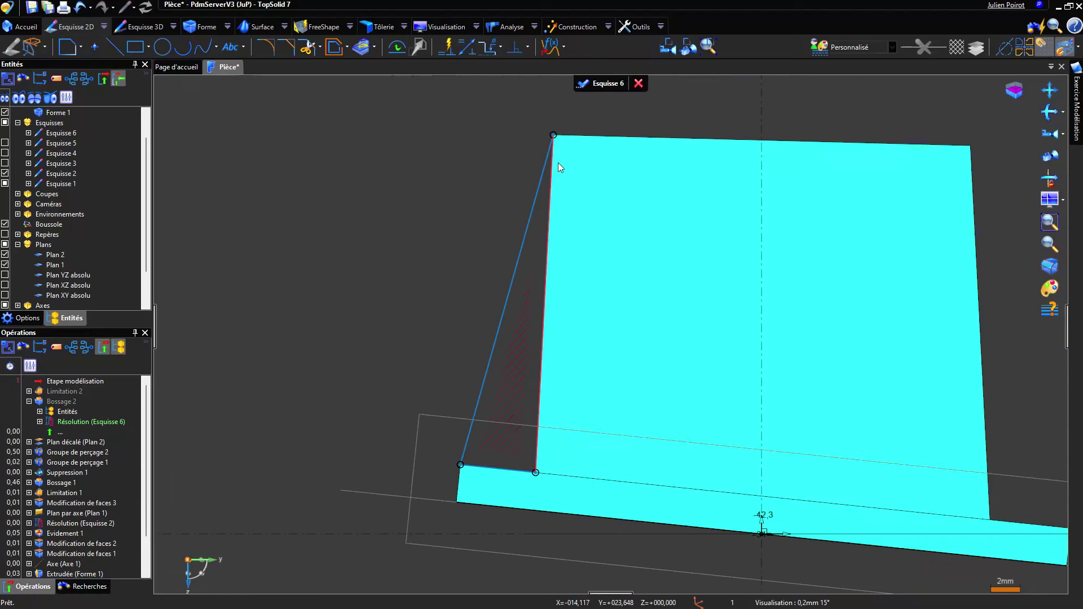
pyautogui.scroll(-1, 546, 145)
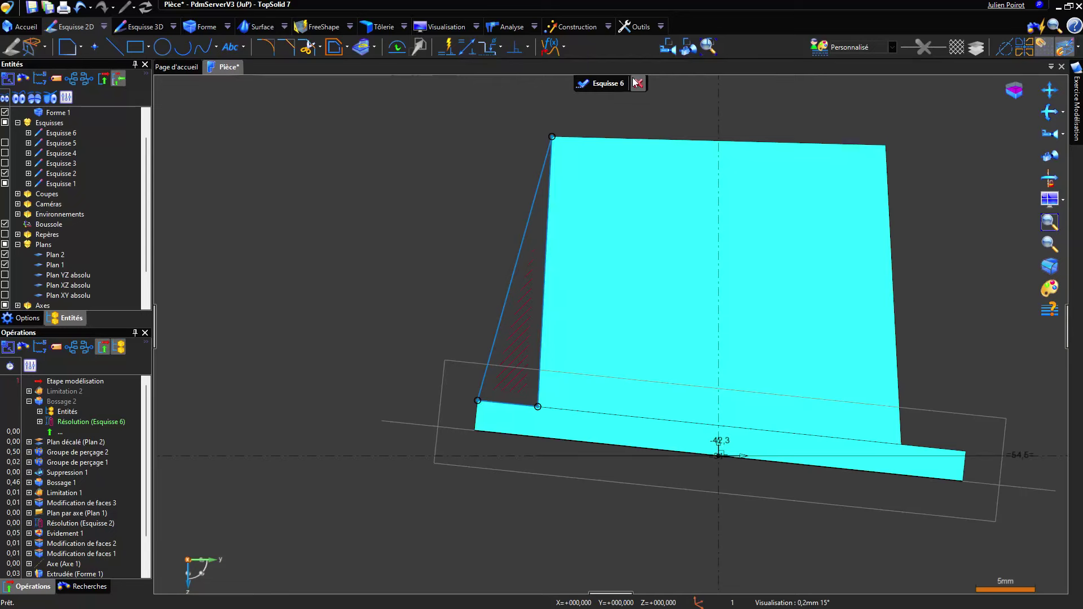
pyautogui.click(1014, 88)
# Move the rib triangle's upper vertex down along the body's outer side, just below the cut section's top corner
pyautogui.scroll(1, 553, 169)
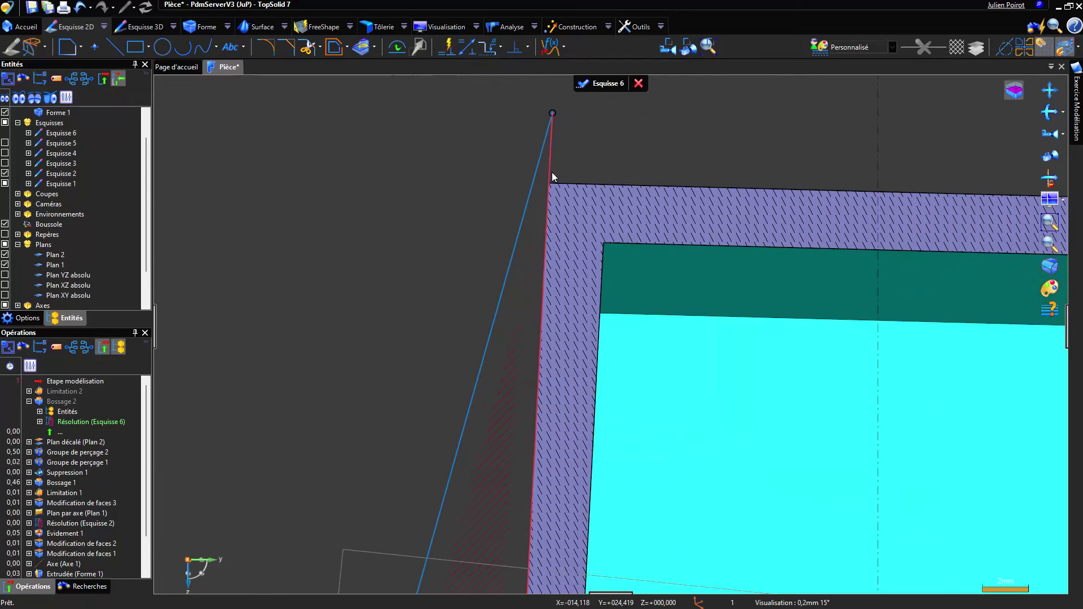
pyautogui.click(558, 115)
pyautogui.moveTo(555, 120); pyautogui.dragTo(547, 218)
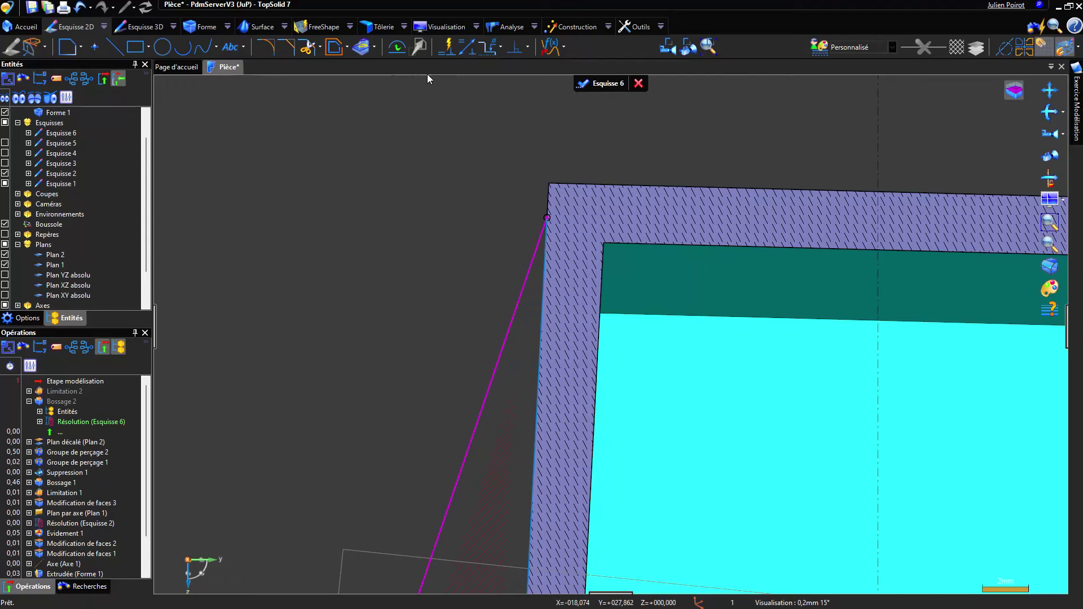
# Add the intersection of the body's top face to the rib sketch and convert the resulting line to construction geometry
pyautogui.click(375, 47)
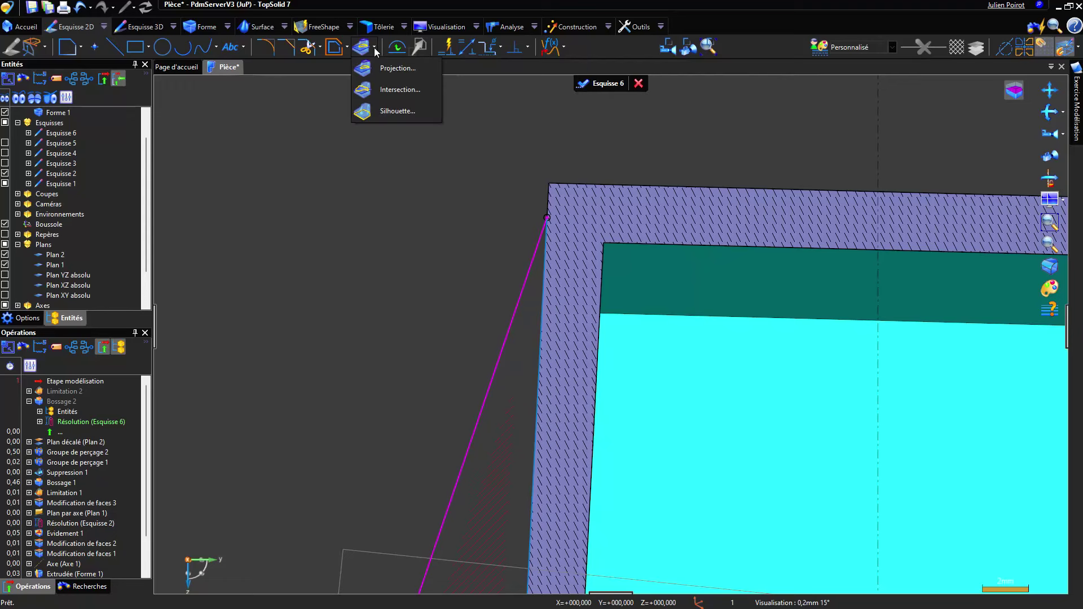
pyautogui.click(400, 90)
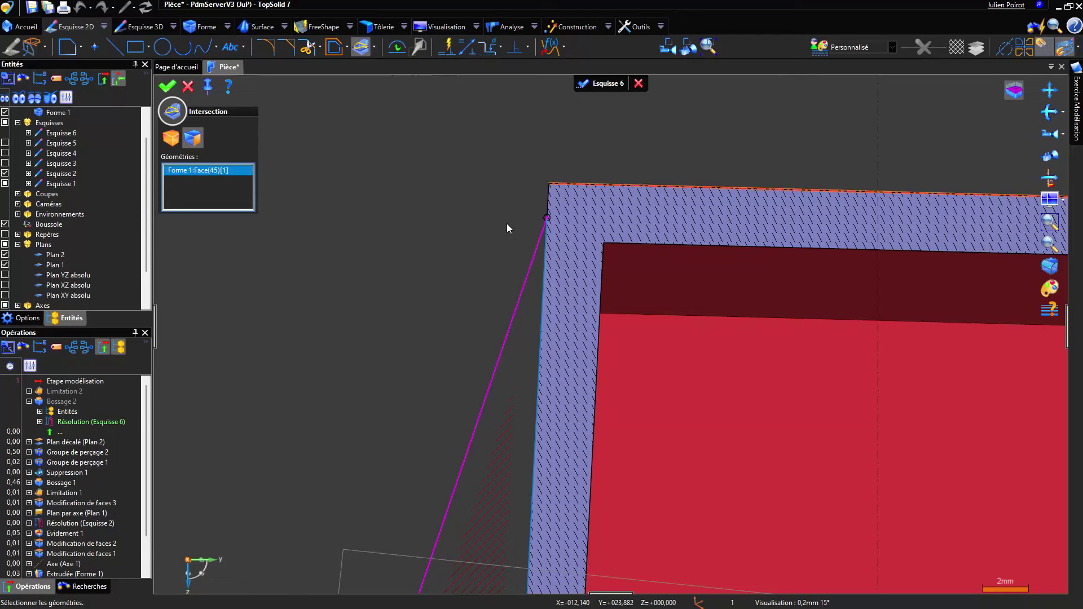
pyautogui.rightClick(379, 197)
pyautogui.click(384, 198)
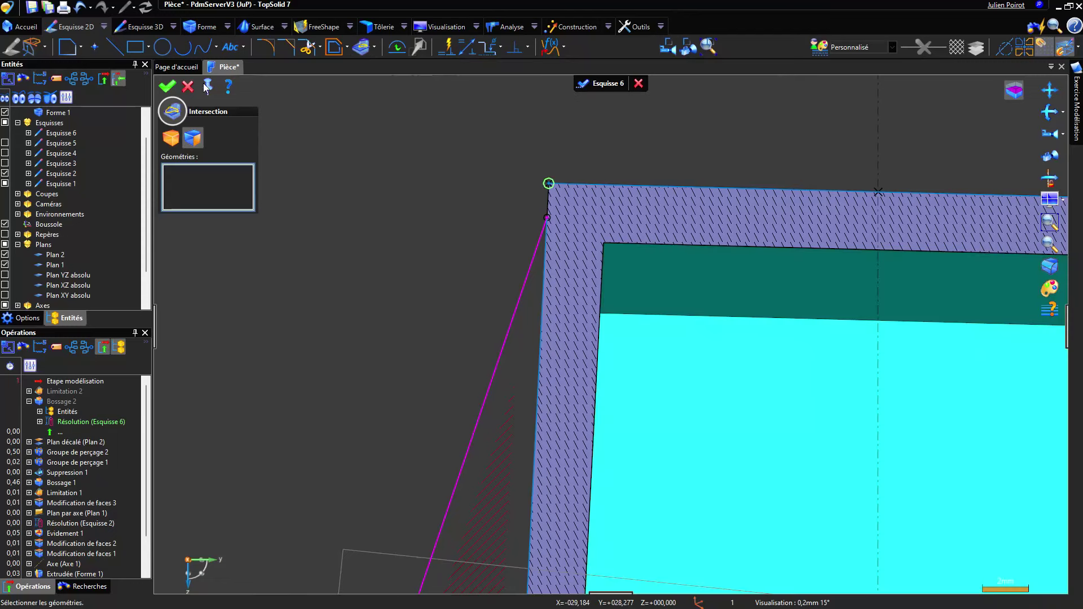
pyautogui.click(191, 86)
pyautogui.click(611, 185)
pyautogui.rightClick(439, 123)
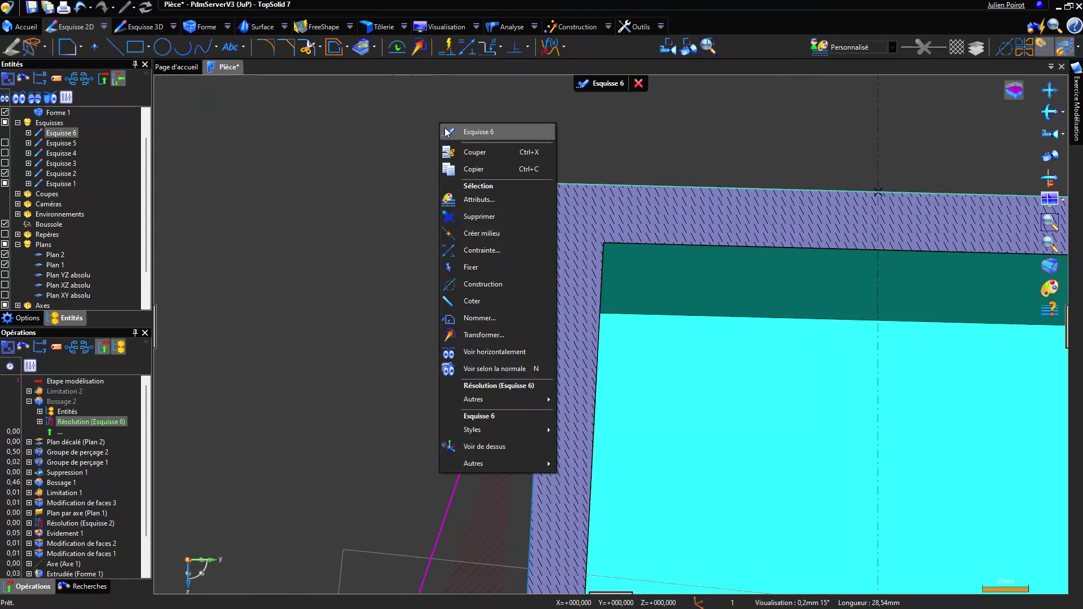
pyautogui.click(496, 283)
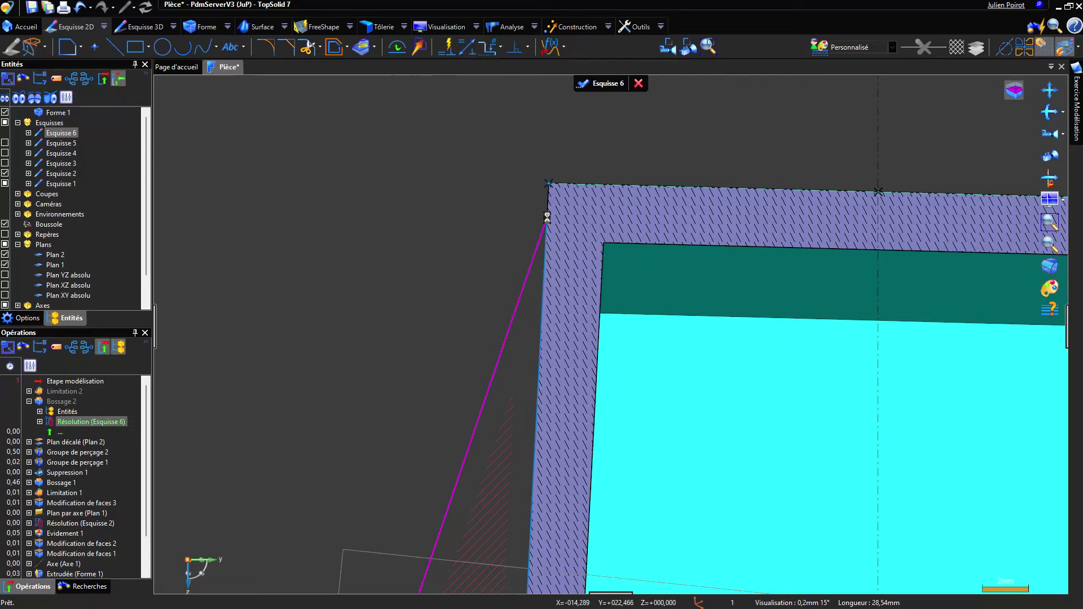
# Place the rib triangle's upper vertex on the construction line's end at the body's top corner and validate the sketch
pyautogui.scroll(-3, 457, 173)
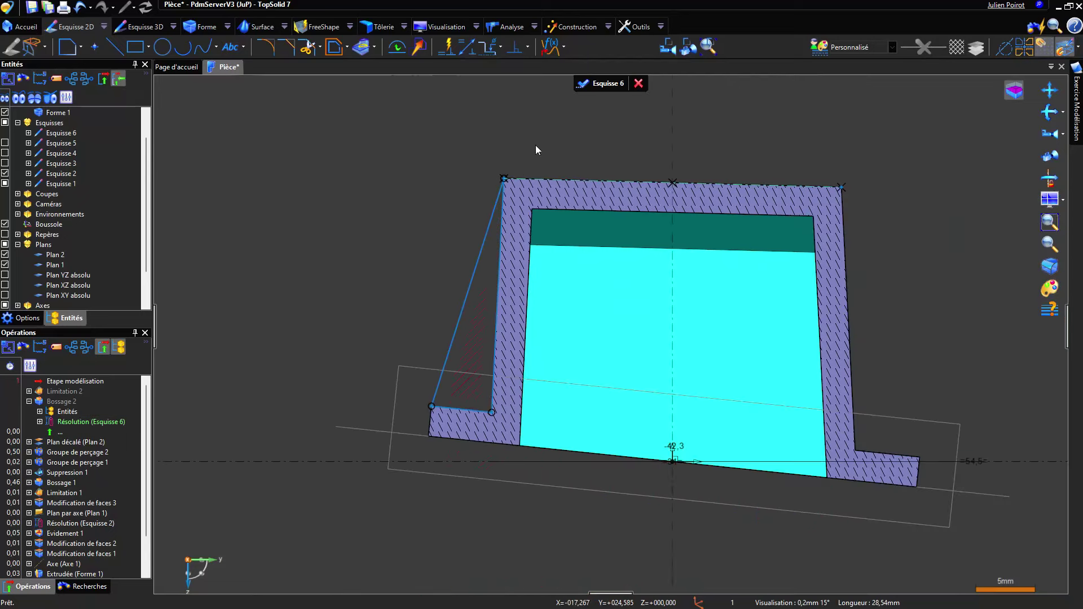
pyautogui.click(587, 81)
pyautogui.moveTo(552, 187); pyautogui.dragTo(609, 170, button='middle')
pyautogui.scroll(5, 557, 180)
pyautogui.moveTo(473, 159); pyautogui.dragTo(489, 178, button='middle')
pyautogui.scroll(-1, 489, 178)
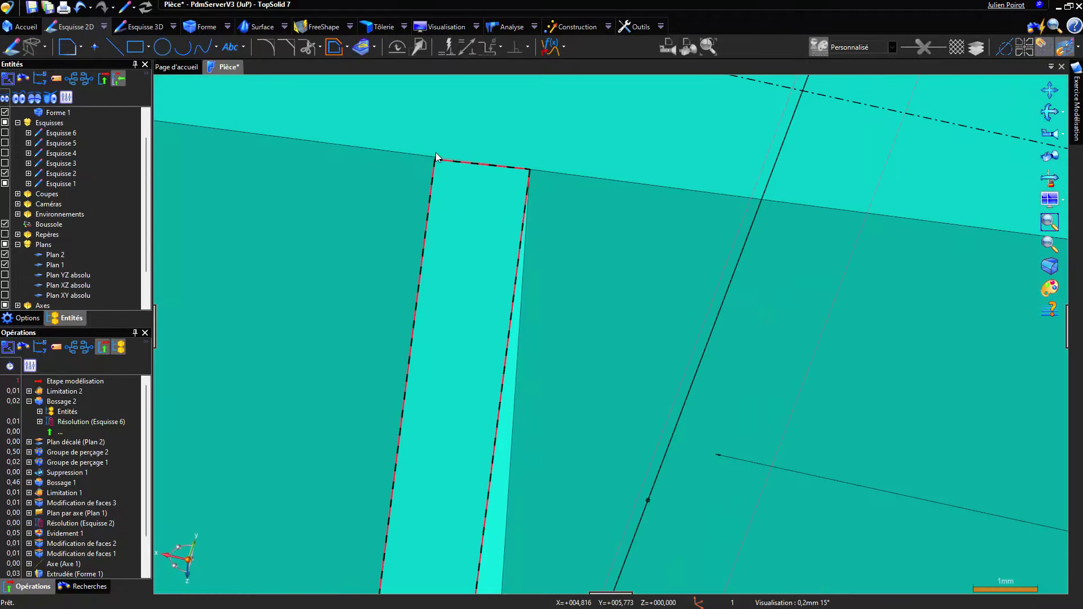
pyautogui.scroll(7, 436, 157)
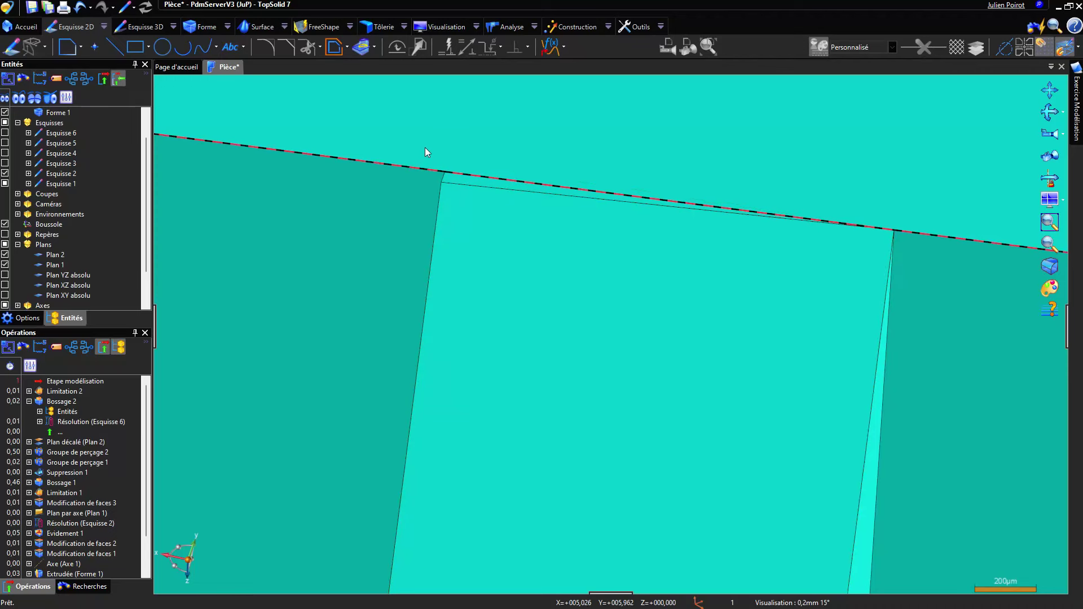
pyautogui.scroll(-6, 424, 147)
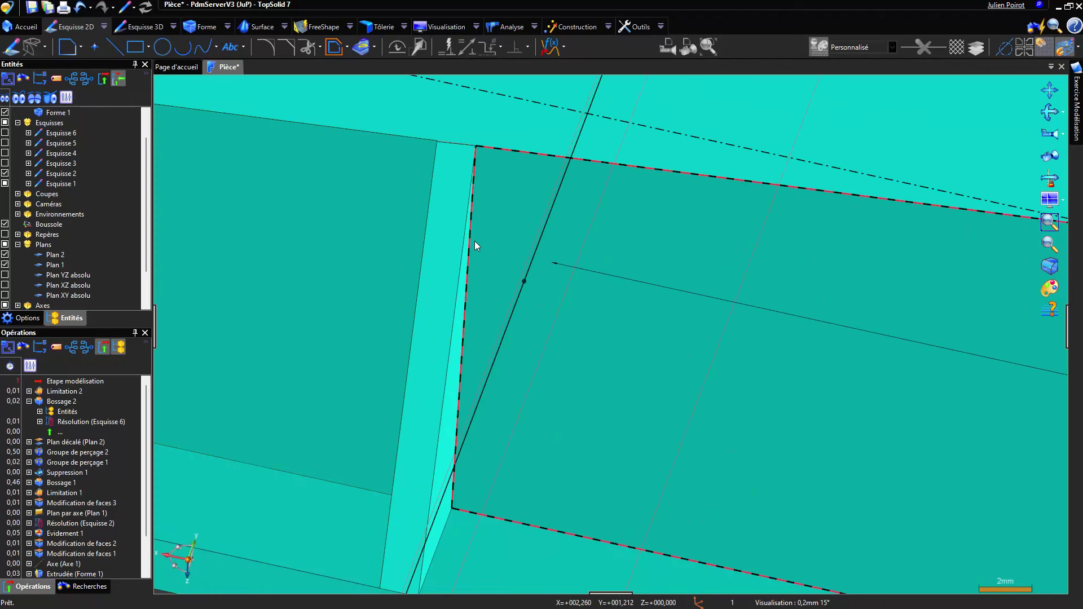
# Delete the Limitation 2 and Bossage 2 operations, first taking the Esquisse 6 resolution out of the boss to keep the rib sketch
pyautogui.moveTo(475, 246); pyautogui.dragTo(479, 150, button='middle')
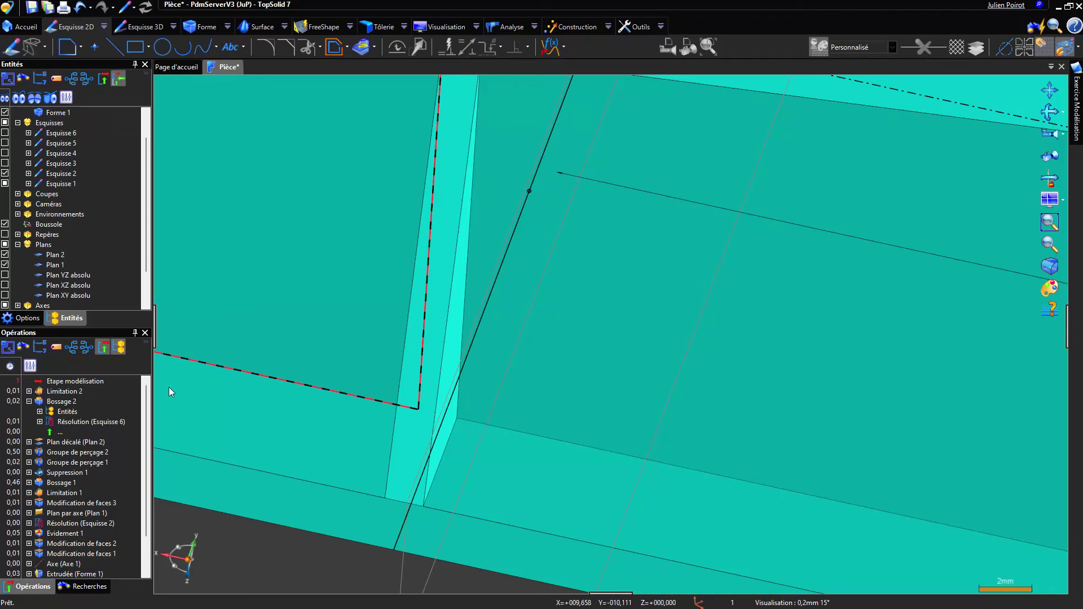
pyautogui.click(73, 392)
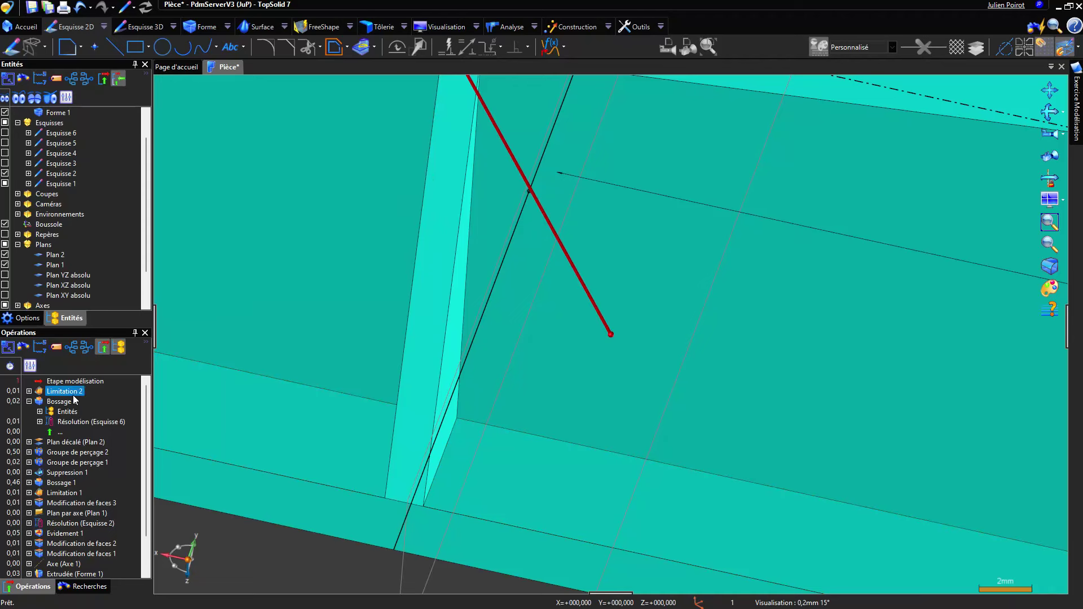
pyautogui.press('Delete')
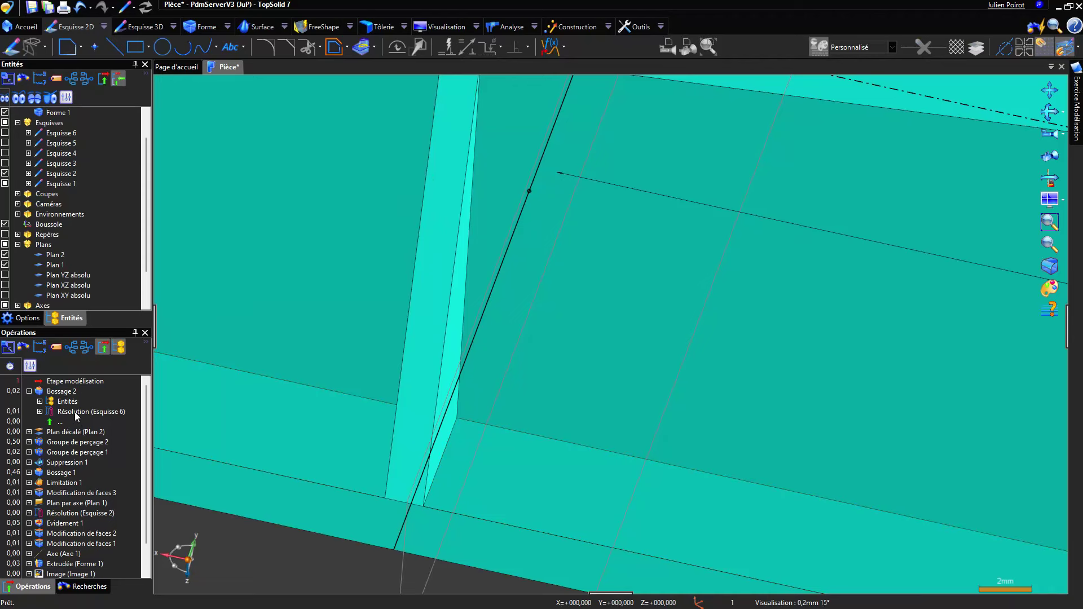
pyautogui.click(76, 412)
pyautogui.moveTo(56, 433); pyautogui.dragTo(57, 430)
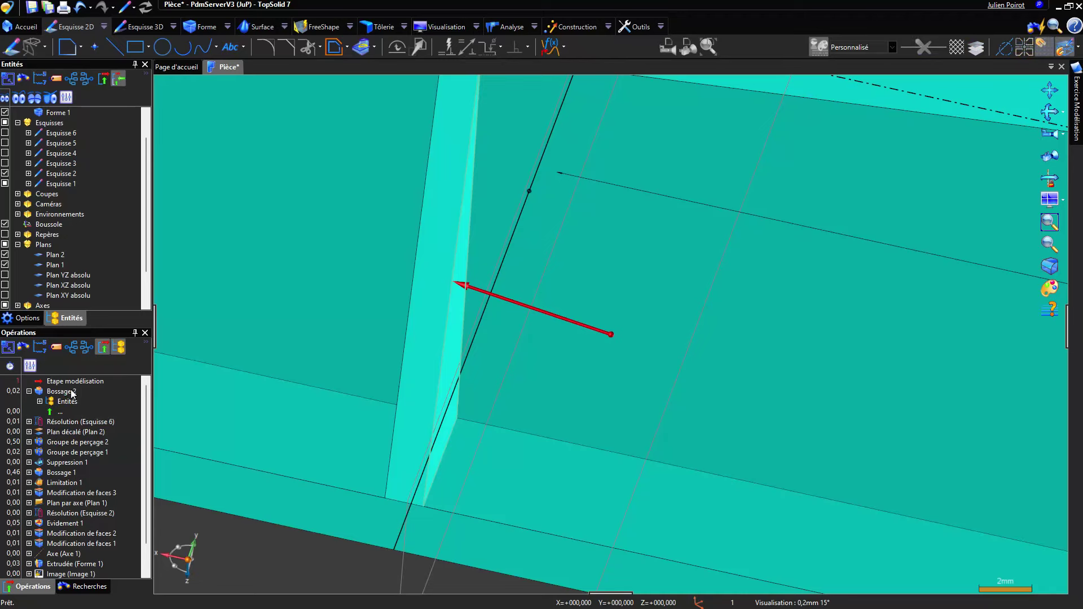
pyautogui.click(71, 393)
pyautogui.scroll(-3, 447, 353)
pyautogui.press('Delete')
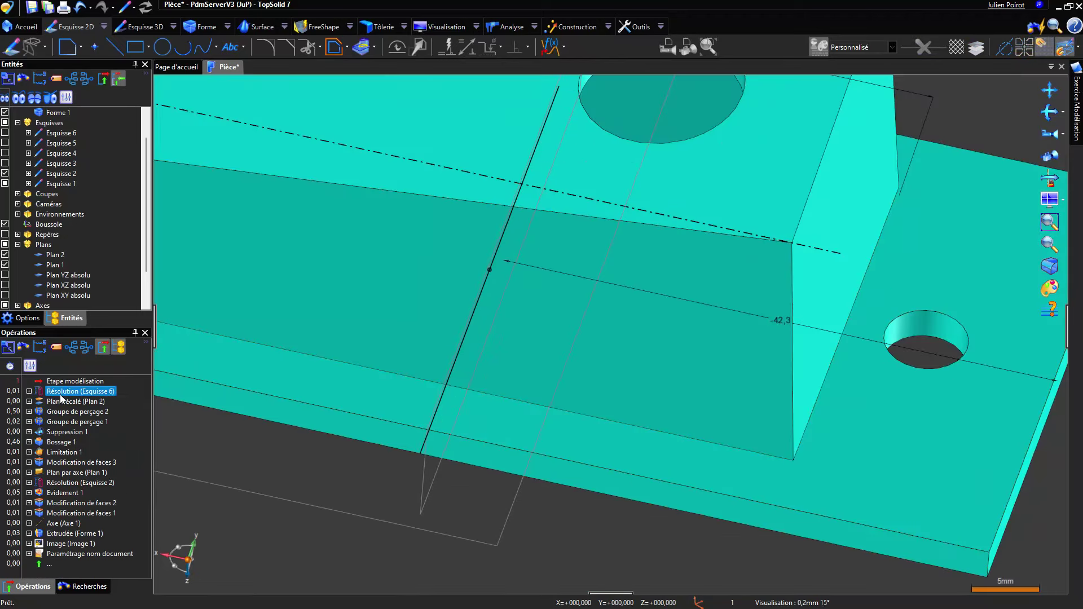
# Show the rib sketch Esquisse 6 and create a plane offset -1,5 mm from it
pyautogui.rightClick(61, 396)
pyautogui.click(113, 540)
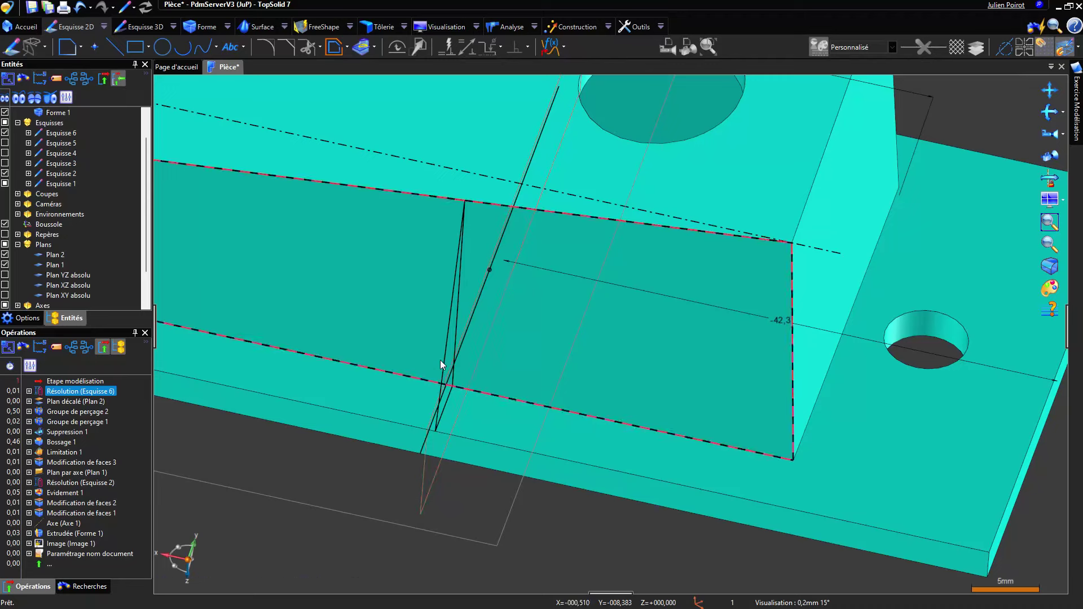
pyautogui.scroll(-2, 439, 358)
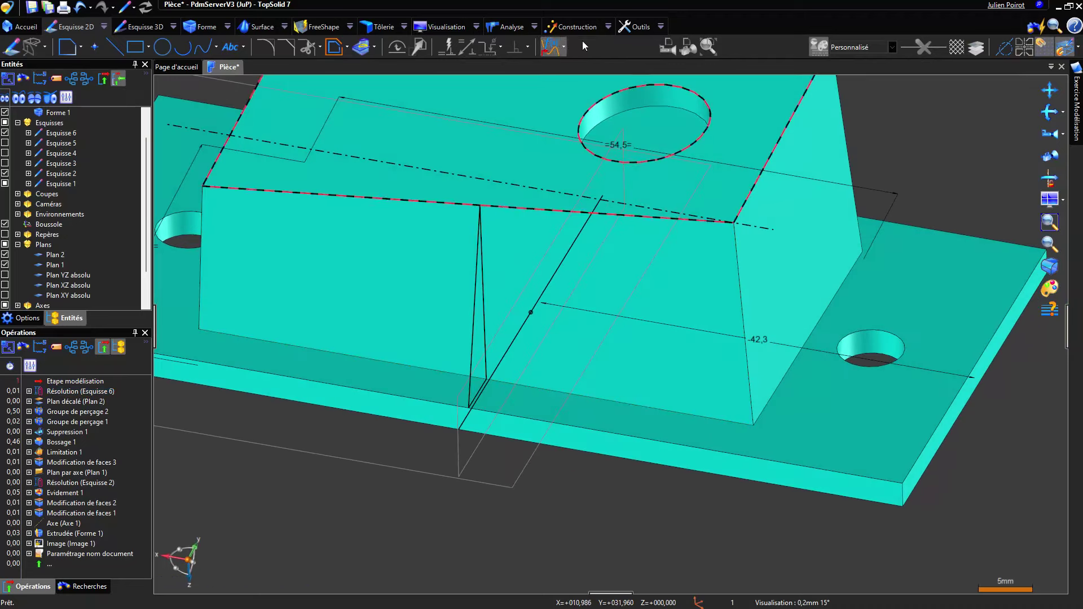
pyautogui.click(566, 25)
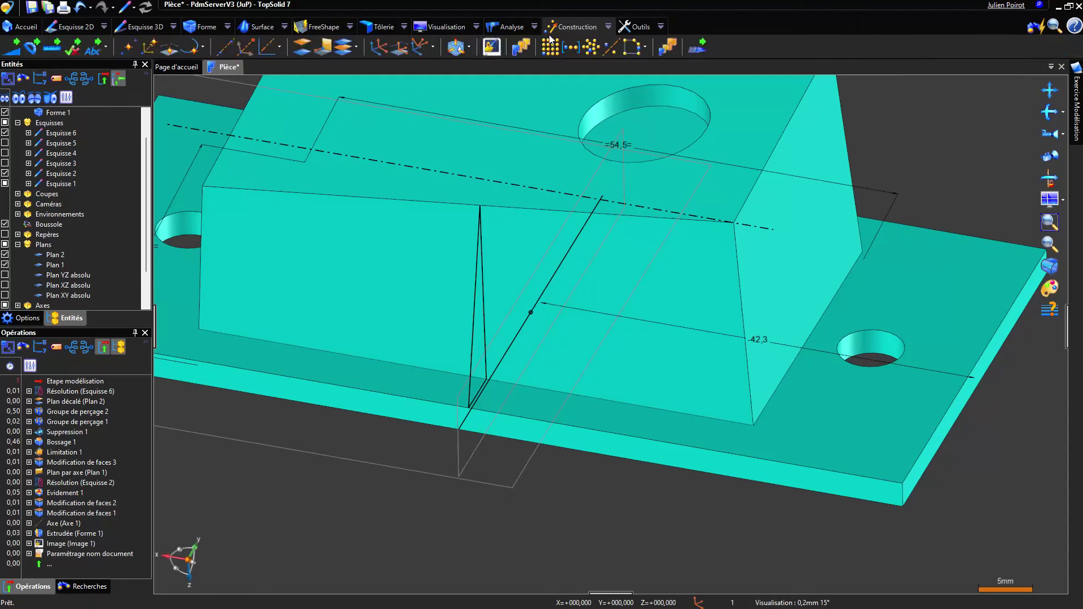
pyautogui.click(308, 56)
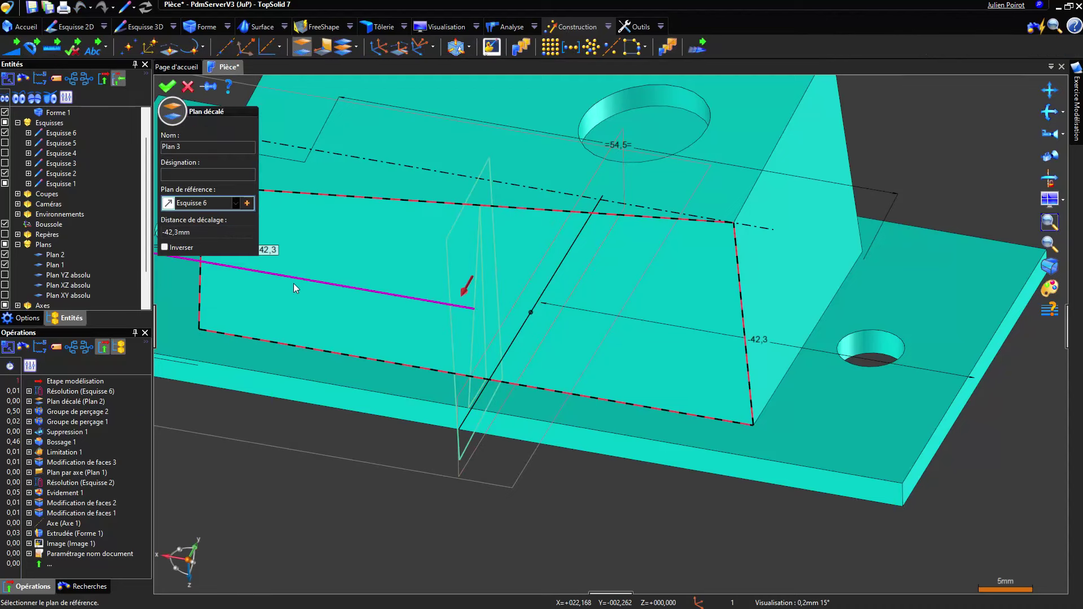
pyautogui.moveTo(317, 279); pyautogui.dragTo(475, 286)
pyautogui.click(475, 287)
pyautogui.write('-1')
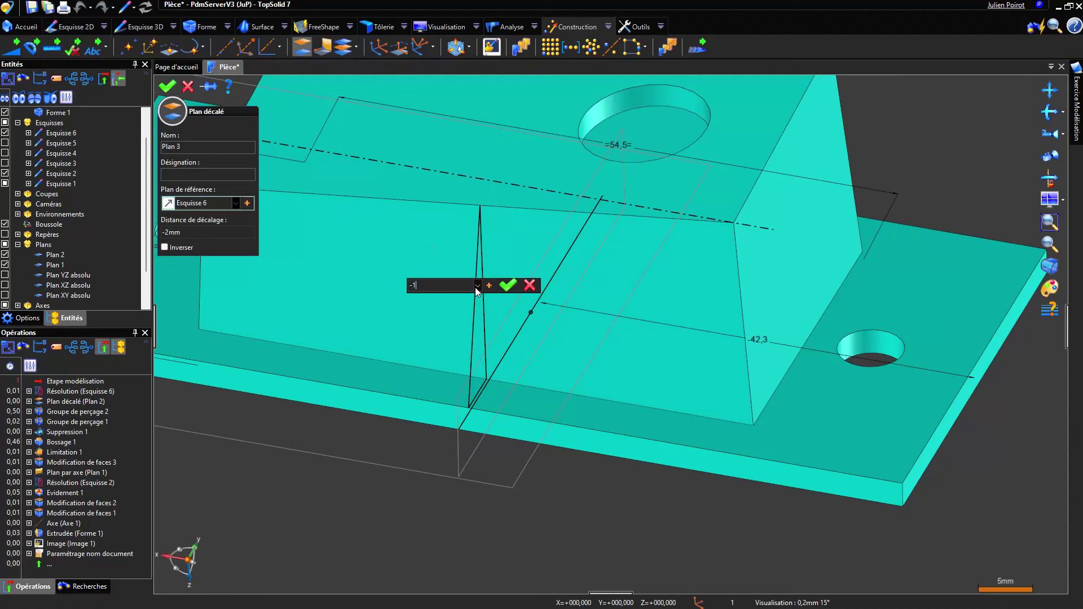
pyautogui.write(',5')
pyautogui.press('Return')
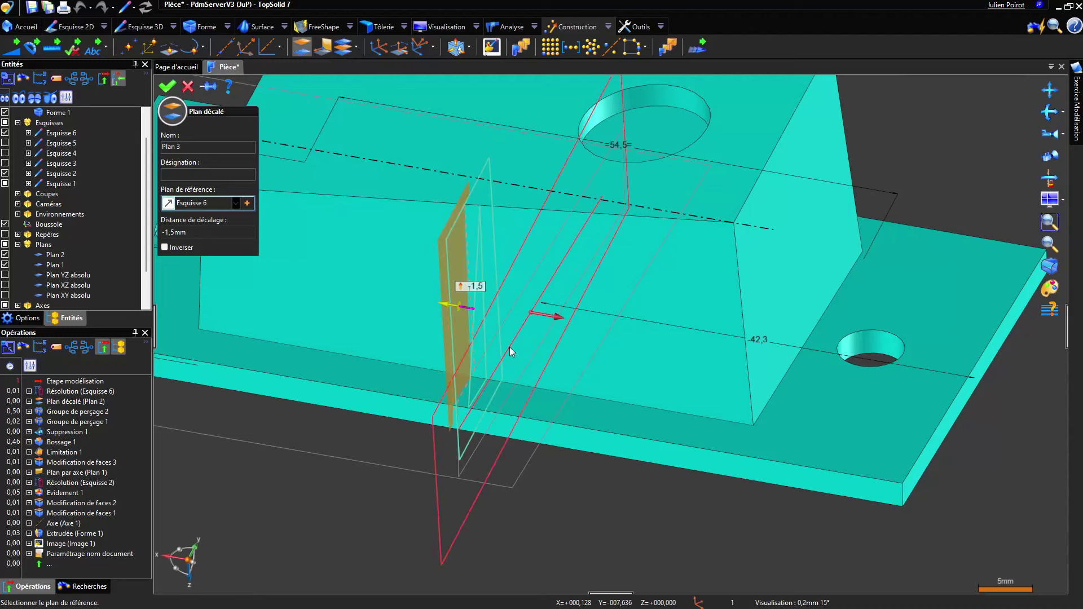
pyautogui.rightClick(326, 434)
pyautogui.click(332, 449)
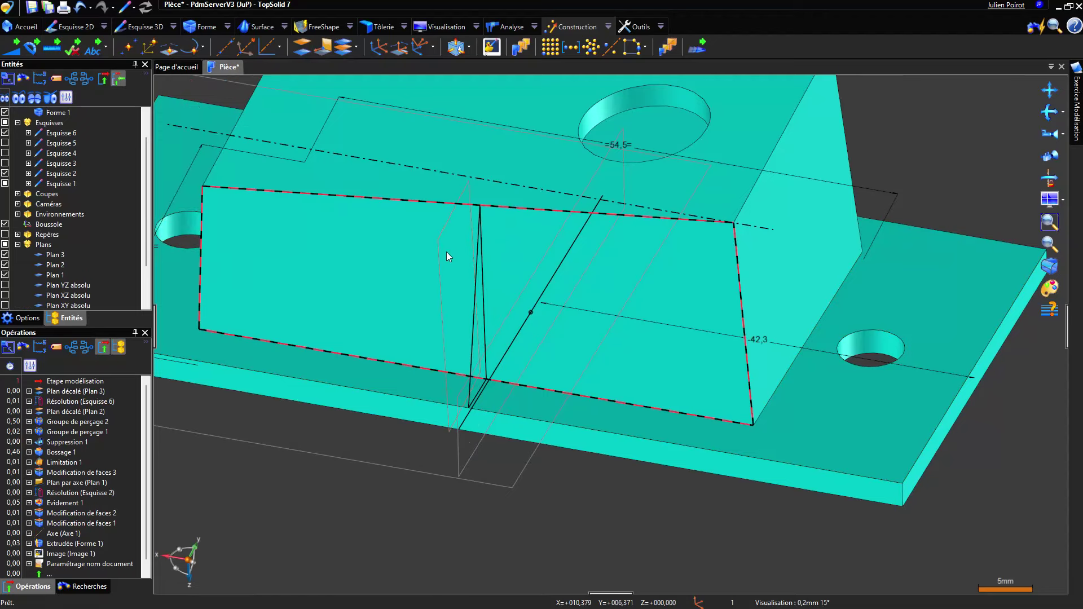
# Start a sketch on the new offset plane and add its intersection with the body's top face
pyautogui.rightClick(439, 238)
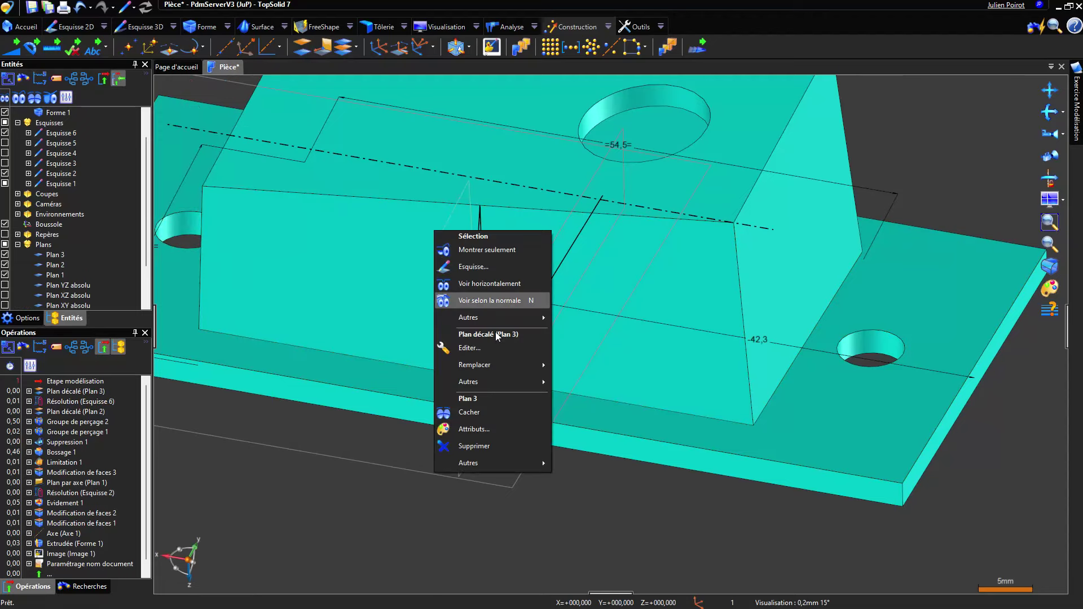
pyautogui.click(473, 266)
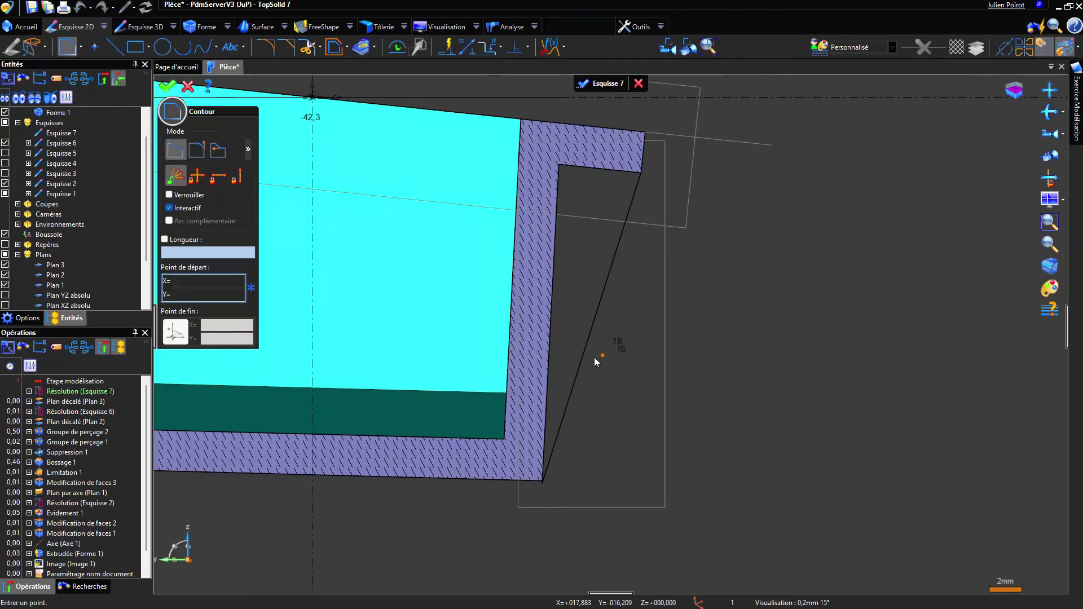
pyautogui.moveTo(595, 357); pyautogui.dragTo(575, 307, button='middle')
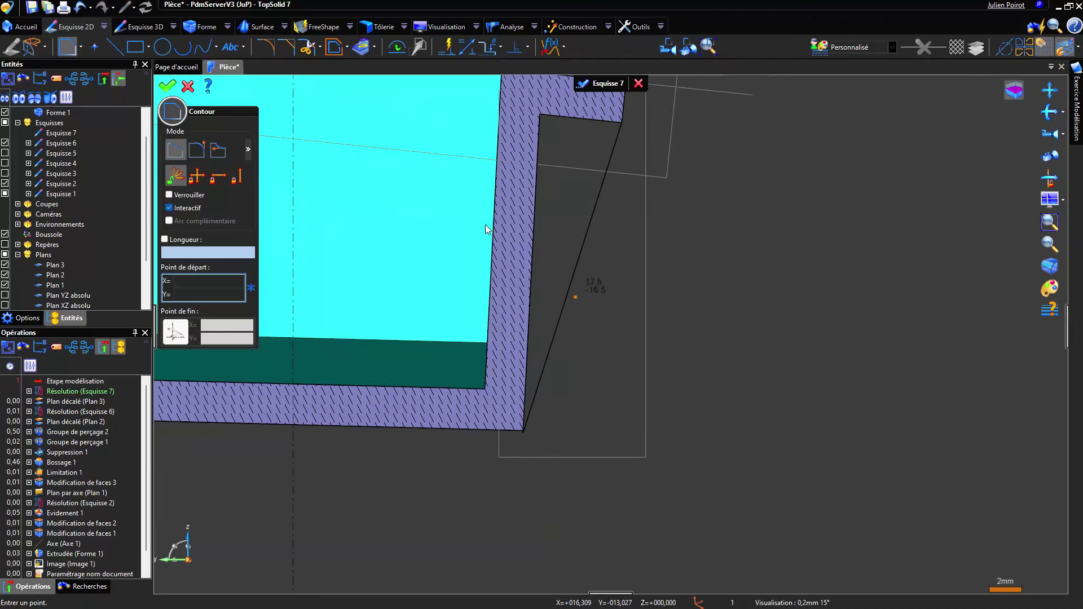
pyautogui.click(374, 47)
pyautogui.click(398, 90)
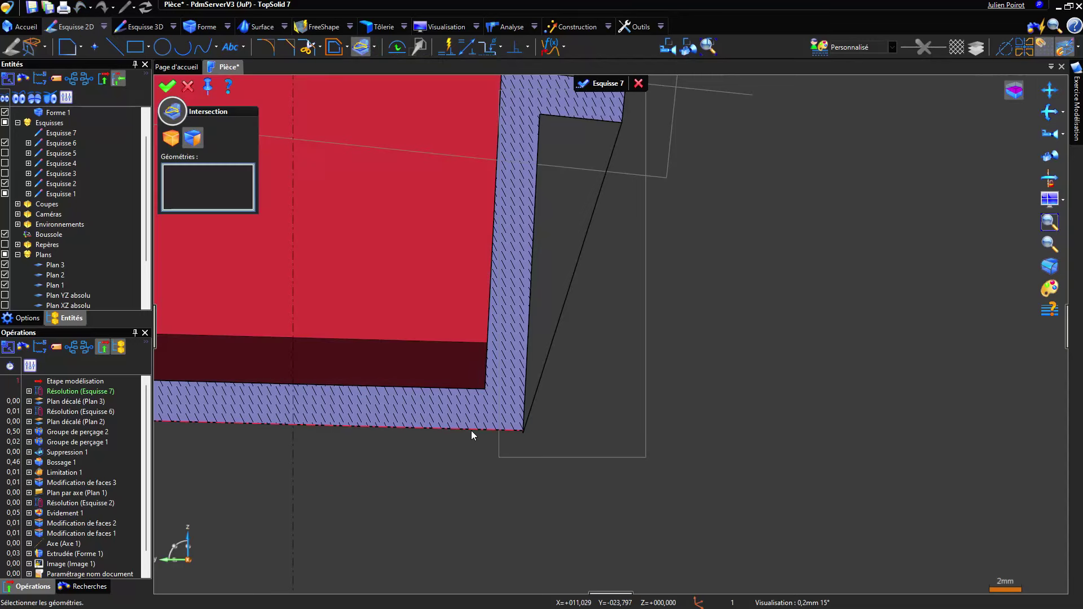
pyautogui.click(472, 432)
pyautogui.rightClick(739, 314)
pyautogui.rightClick(739, 314)
# Draw a closed triangular contour through the body's top corner, the inner wall-flange corner and the flange's outer corner
pyautogui.click(67, 47)
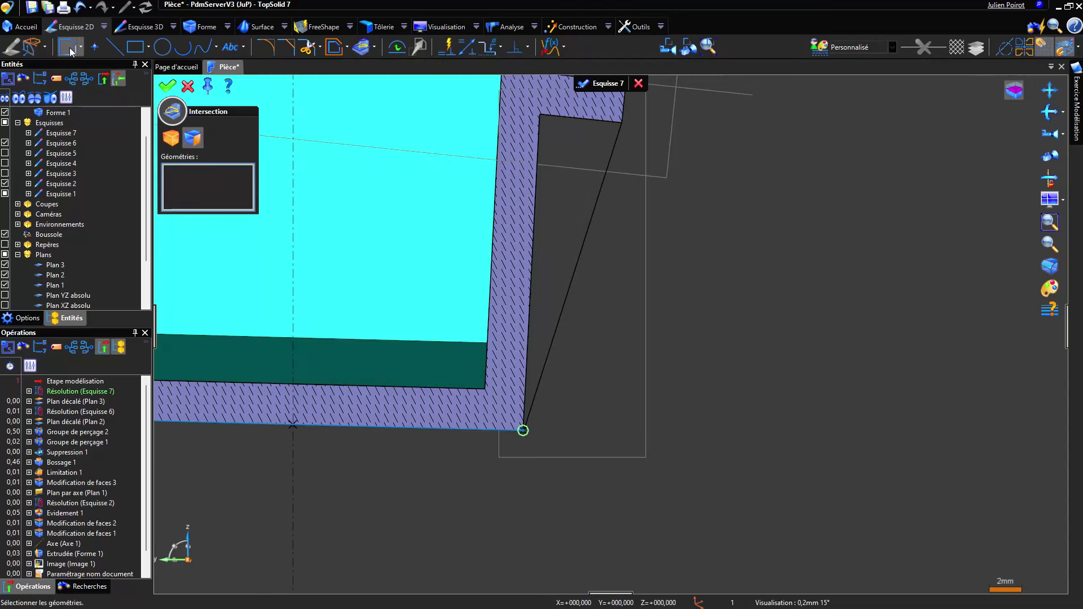
pyautogui.scroll(3, 529, 438)
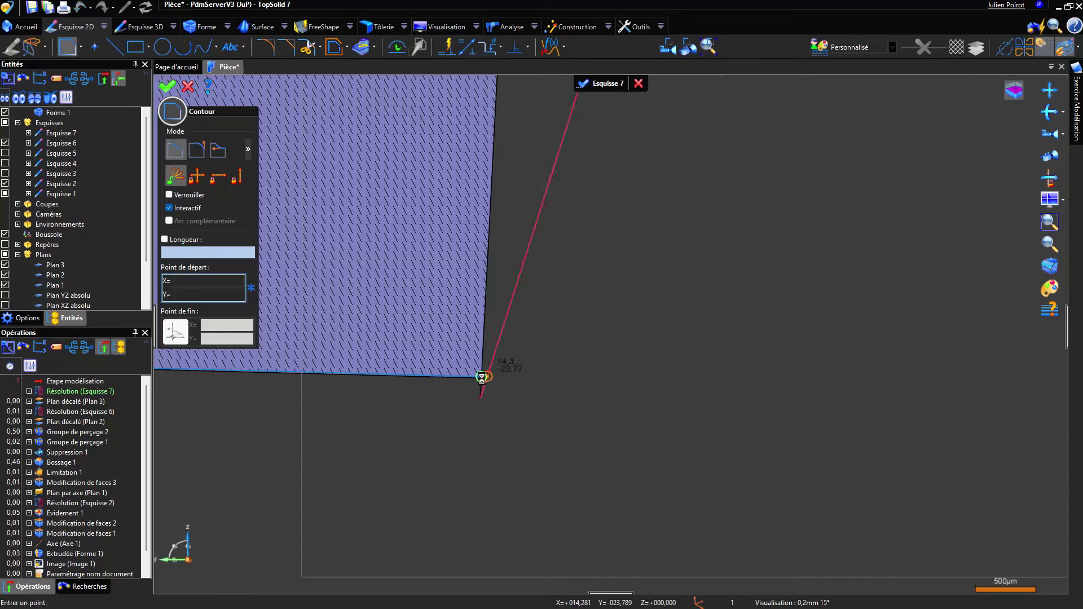
pyautogui.click(482, 377)
pyautogui.scroll(-3, 499, 504)
pyautogui.moveTo(552, 126); pyautogui.dragTo(508, 424, button='middle')
pyautogui.moveTo(495, 209); pyautogui.dragTo(463, 468, button='middle')
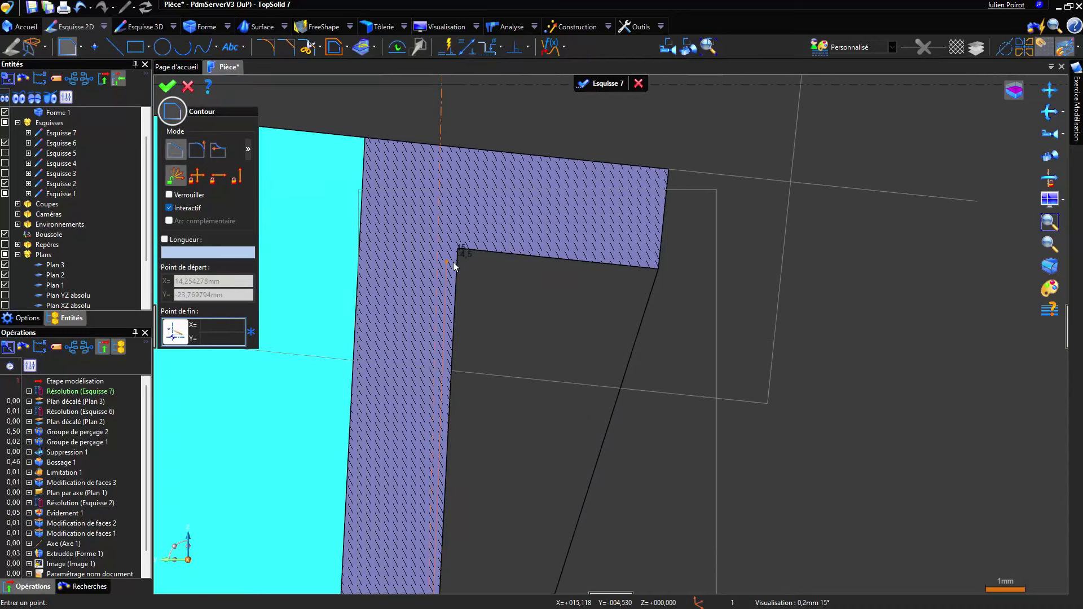
pyautogui.click(659, 269)
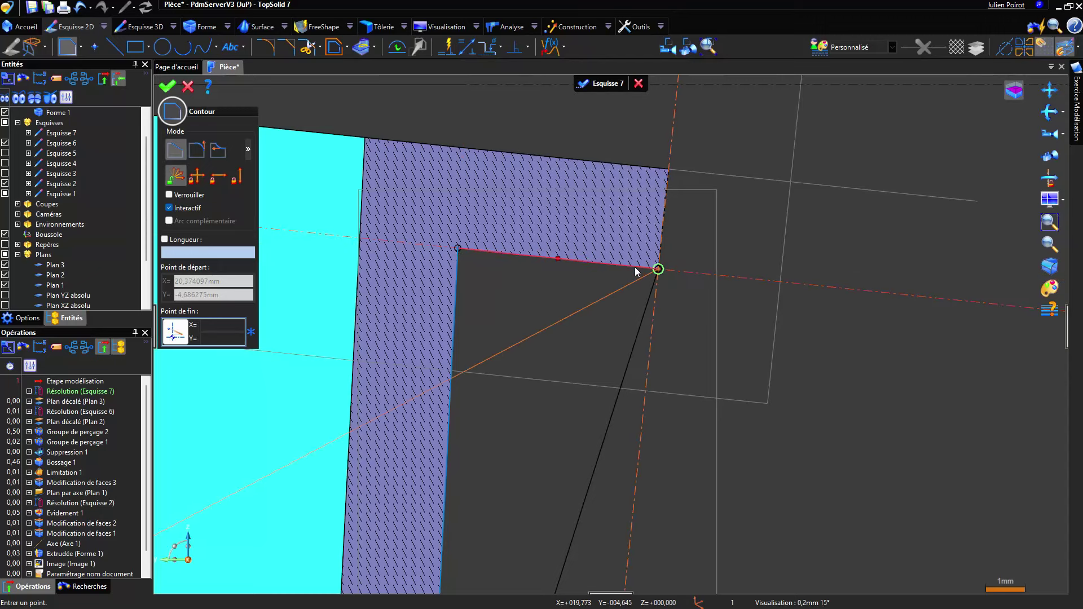
pyautogui.scroll(-3, 635, 267)
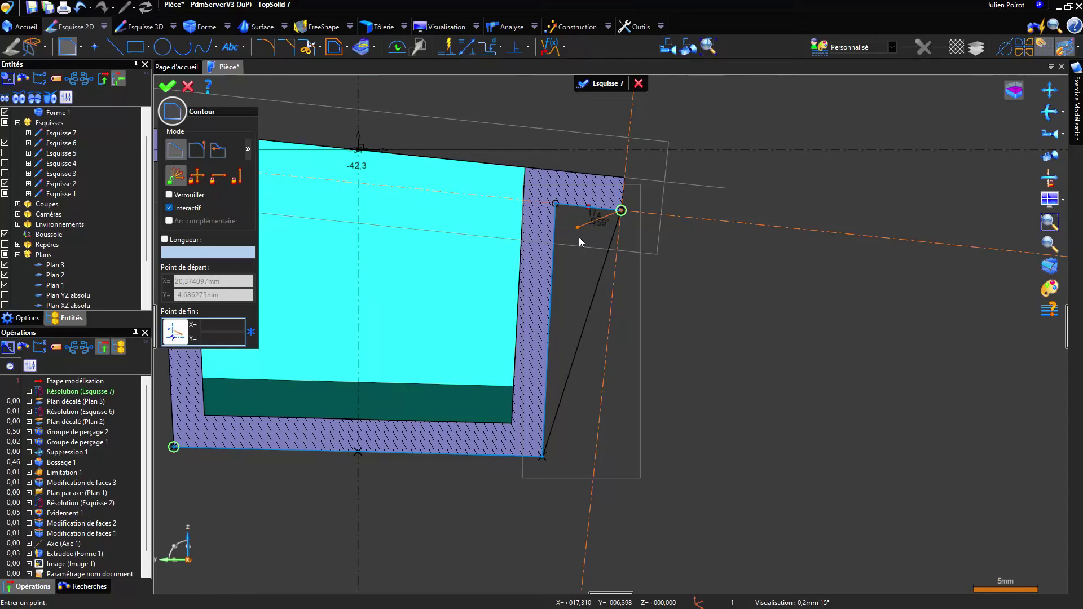
pyautogui.click(542, 456)
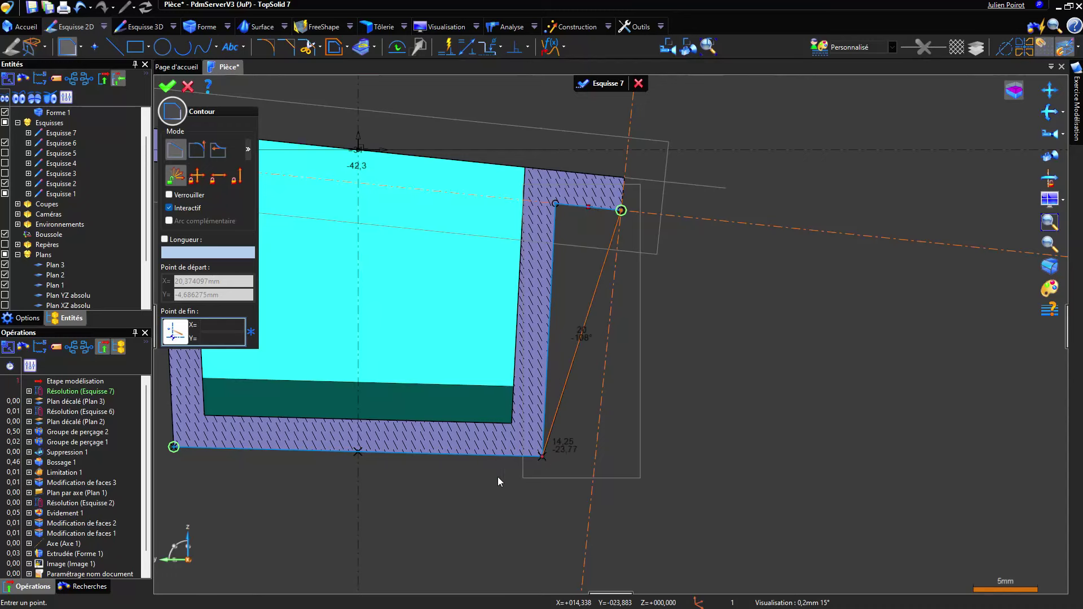
# Convert the intersection line along the body's top face to construction geometry and validate the sketch
pyautogui.rightClick(472, 452)
pyautogui.click(525, 402)
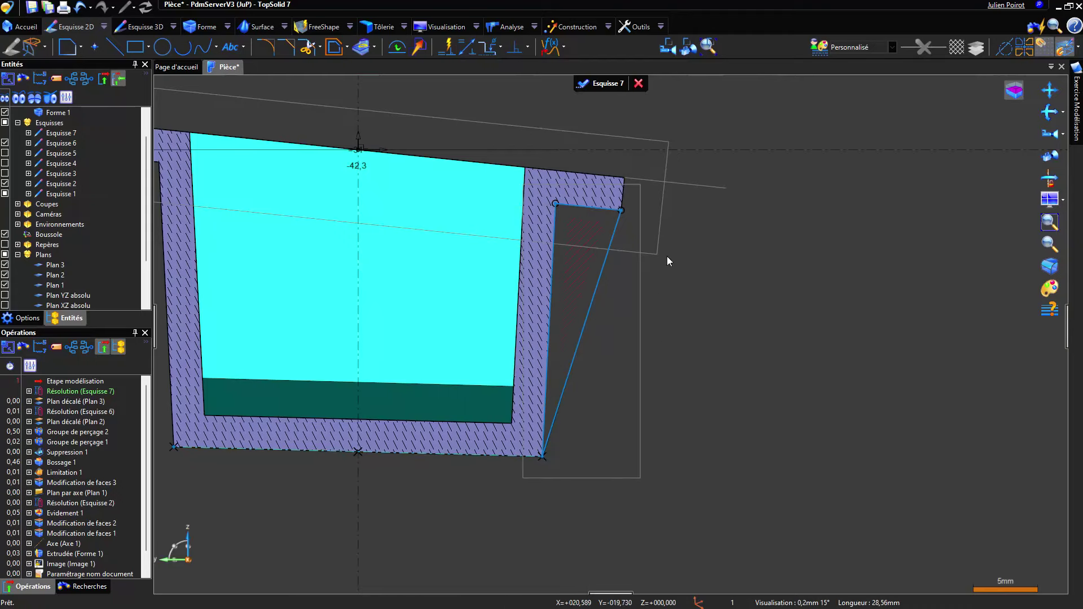
pyautogui.click(603, 88)
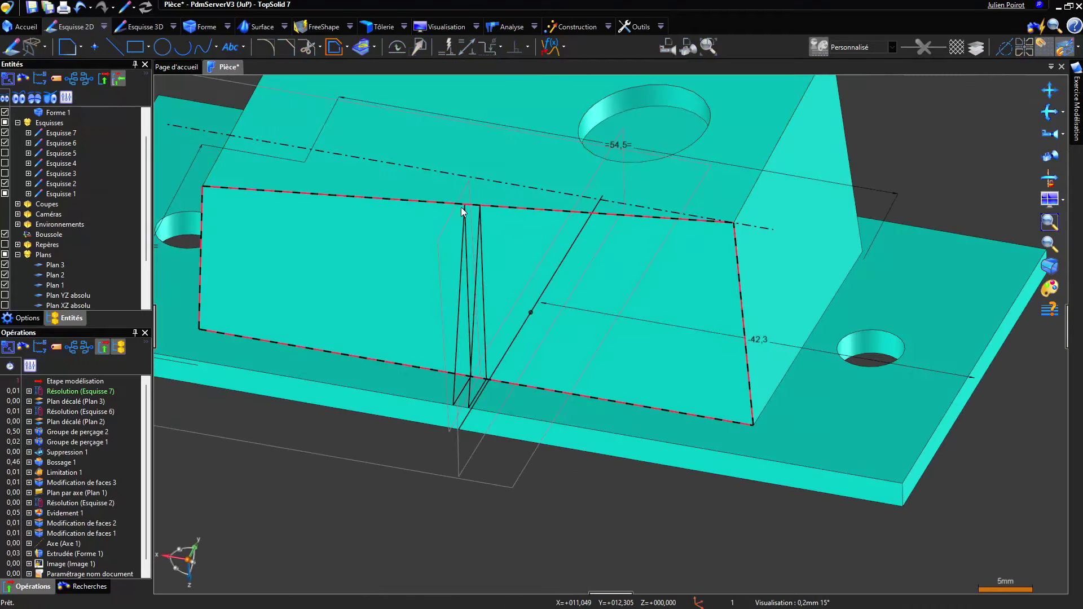
# Create a solid loft (Gabarit) between the two rib triangles, Esquisse 6 and Esquisse 7, with the surface option off
pyautogui.scroll(2, 461, 207)
pyautogui.scroll(3, 507, 307)
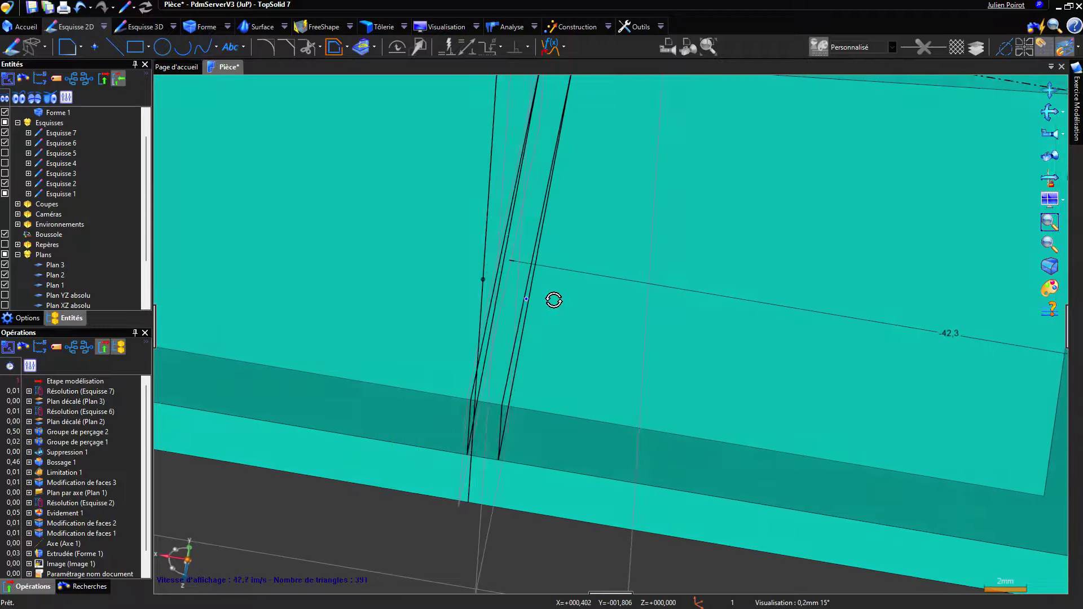
pyautogui.moveTo(554, 300); pyautogui.dragTo(505, 301, button='middle')
pyautogui.click(254, 24)
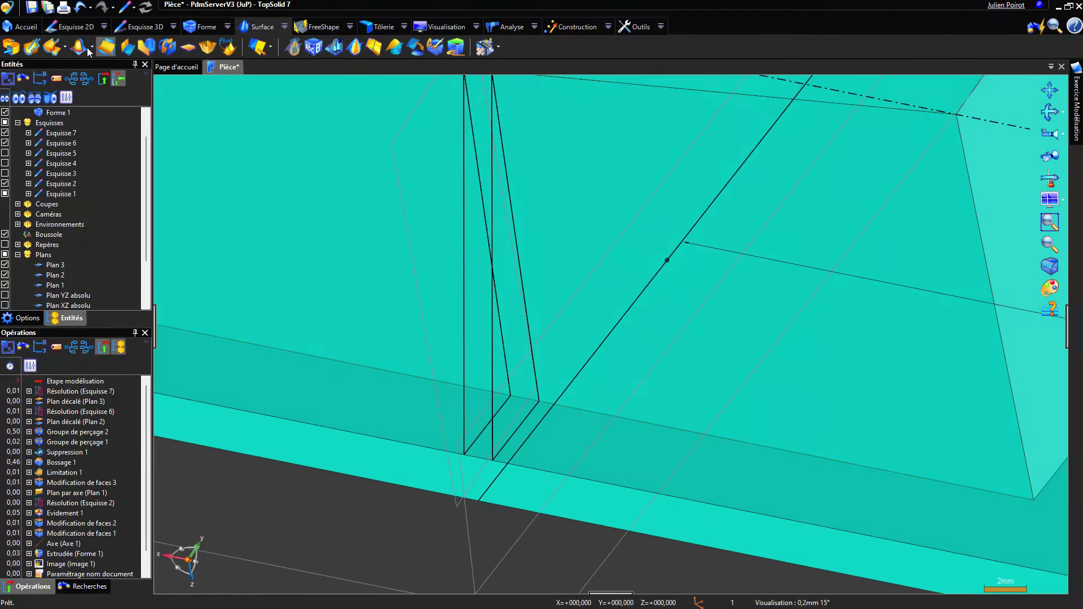
pyautogui.click(52, 46)
pyautogui.scroll(-2, 415, 269)
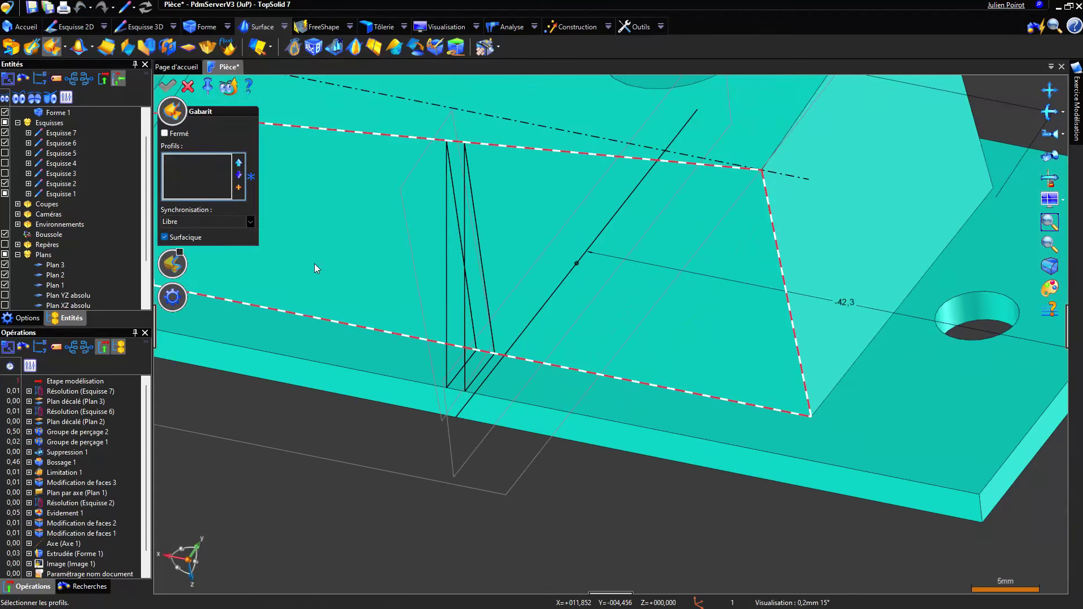
pyautogui.click(164, 237)
pyautogui.click(462, 349)
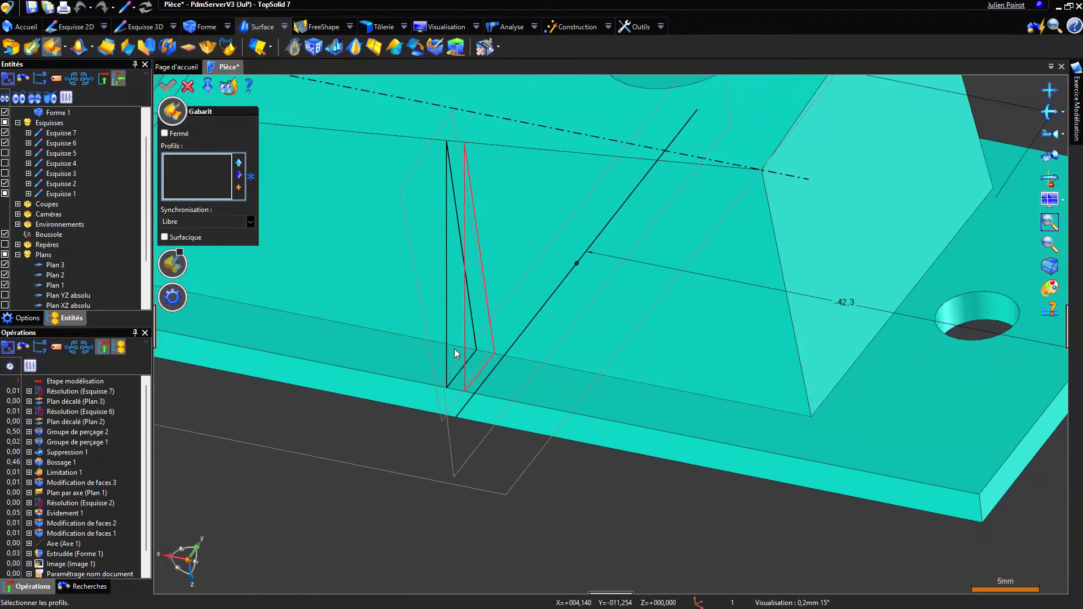
pyautogui.click(445, 283)
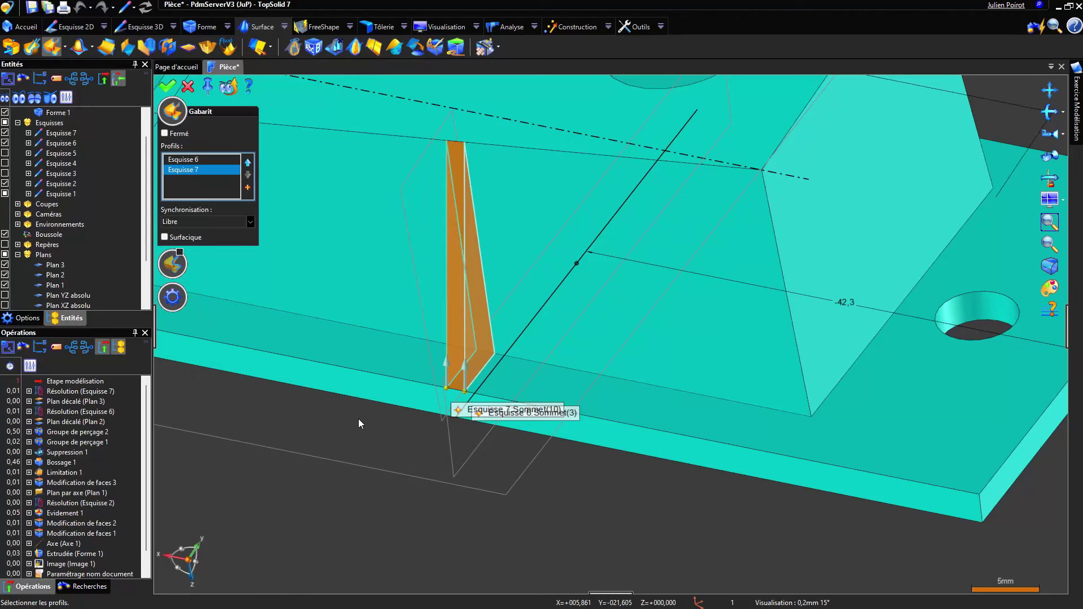
pyautogui.press('Return')
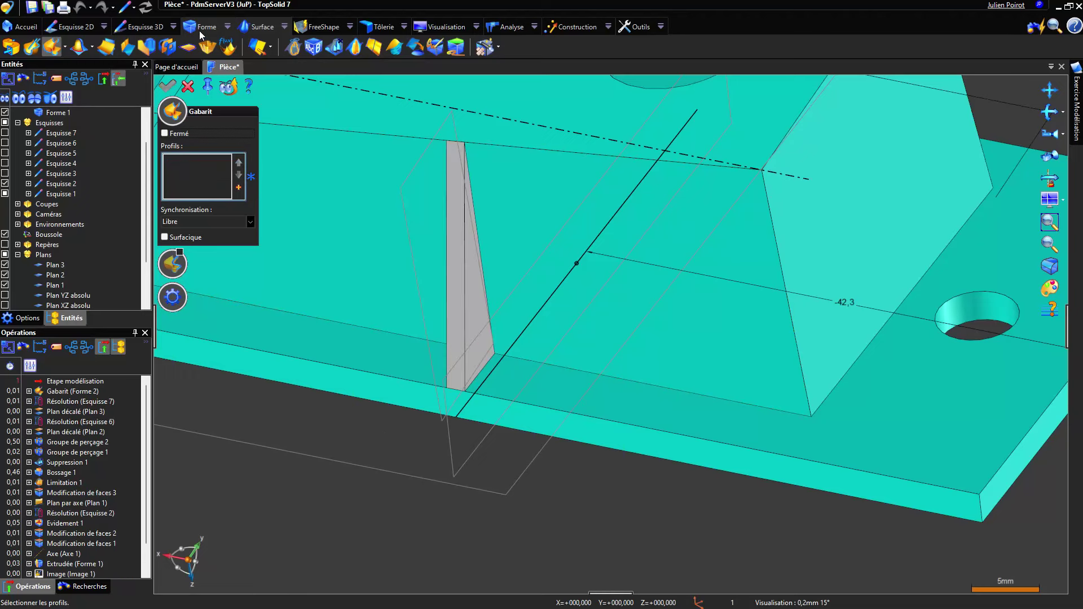
# Unite the lofted rib with the cover body Forme 1 using a Boolean union
pyautogui.click(198, 31)
pyautogui.click(178, 47)
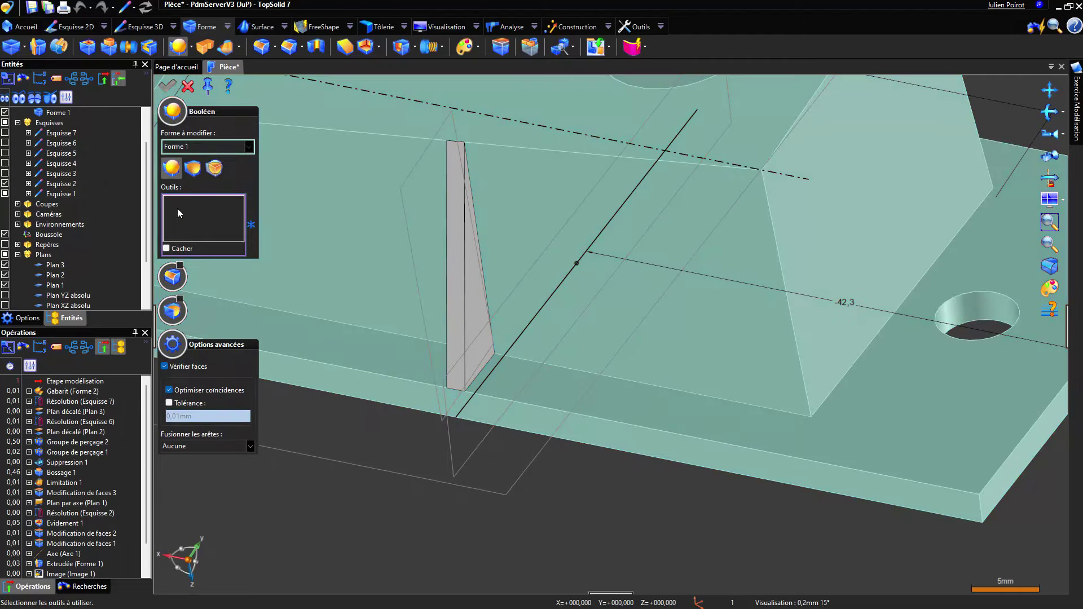
pyautogui.click(455, 274)
pyautogui.rightClick(326, 419)
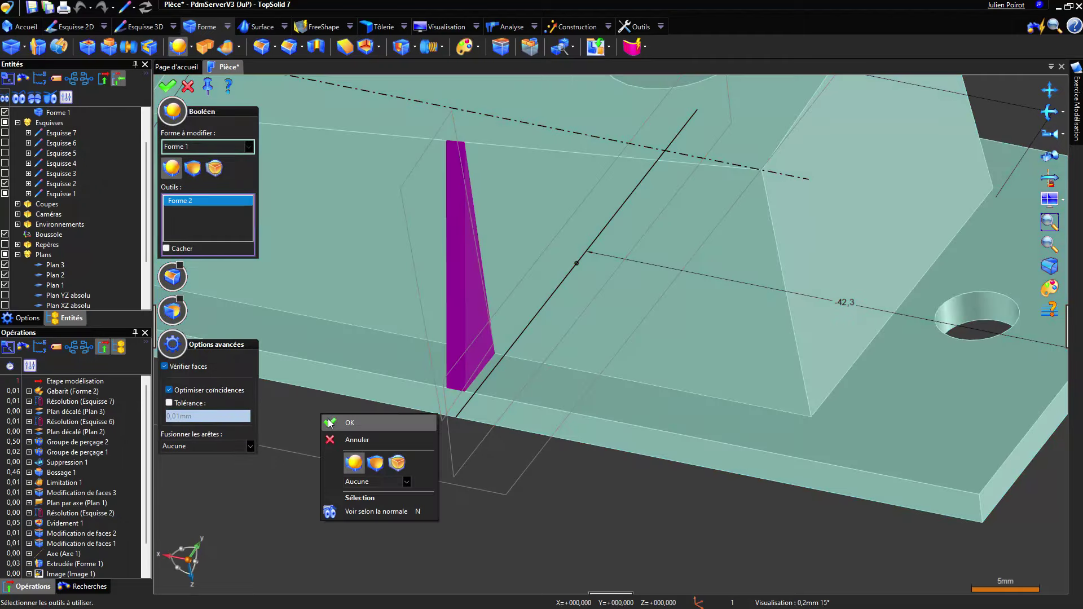
pyautogui.click(355, 422)
pyautogui.scroll(-1, 404, 364)
pyautogui.press('Escape')
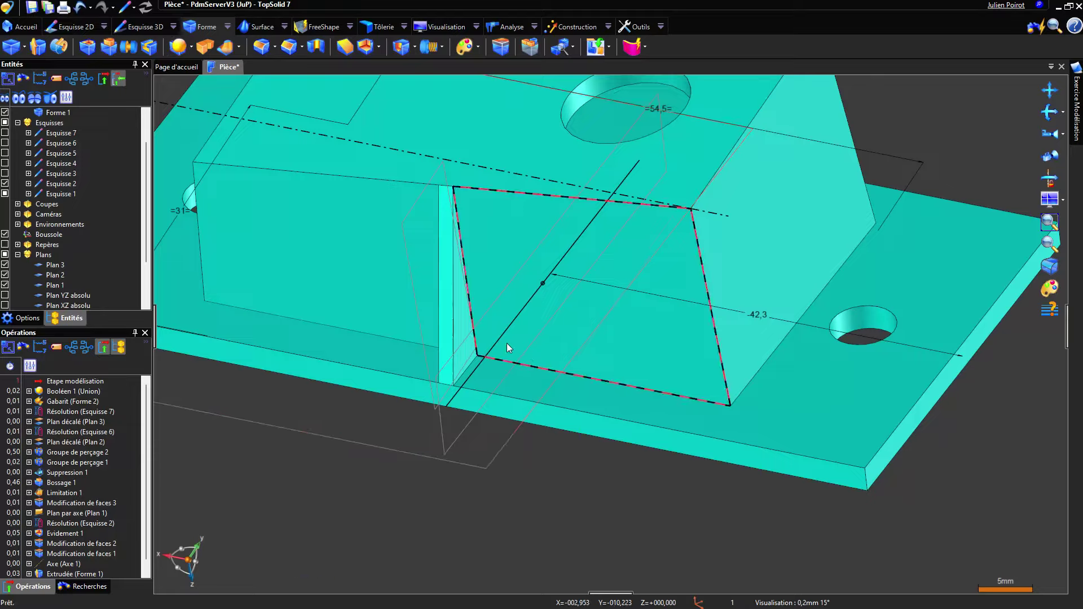
pyautogui.scroll(-1, 507, 343)
pyautogui.moveTo(529, 339); pyautogui.dragTo(513, 314, button='middle')
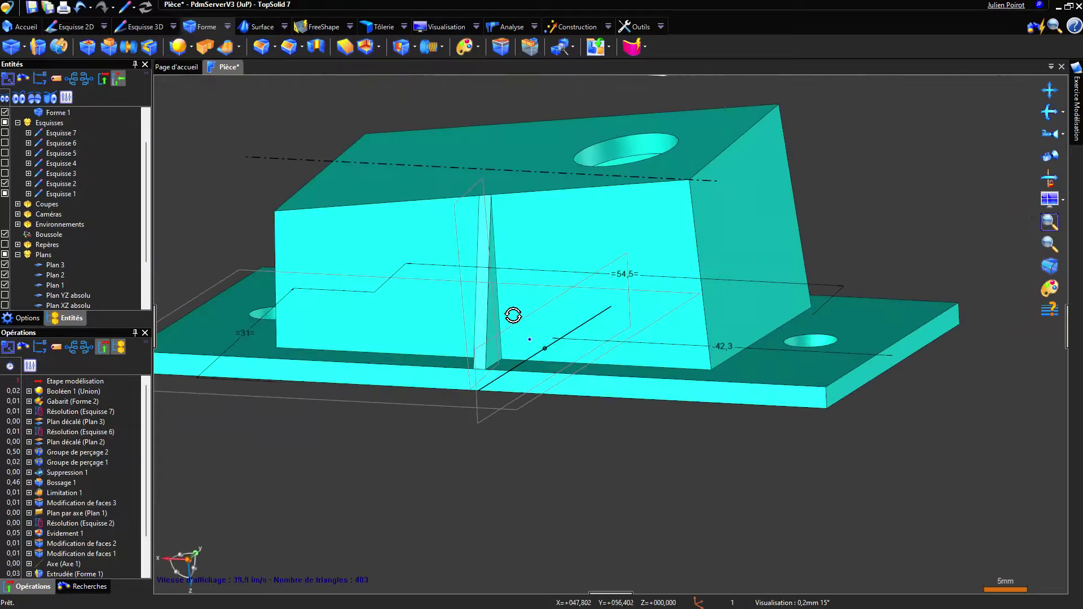
pyautogui.scroll(2, 512, 316)
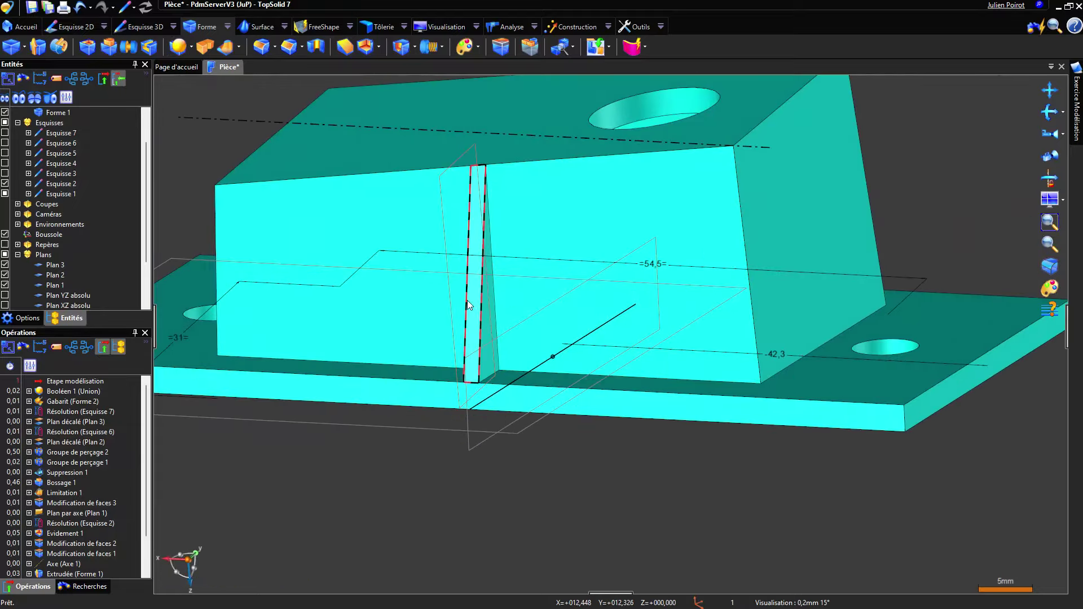
# Fillet the flange's four outer corner edges with a 6 mm radius, keeping the fillet command active
pyautogui.scroll(-3, 472, 293)
pyautogui.scroll(5, 812, 395)
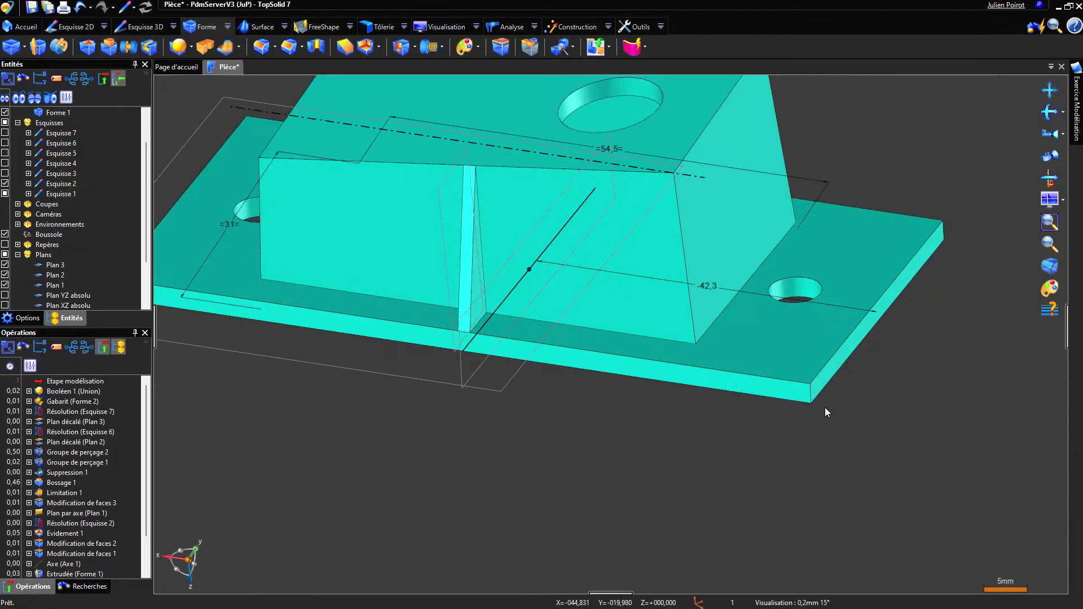
pyautogui.rightClick(797, 384)
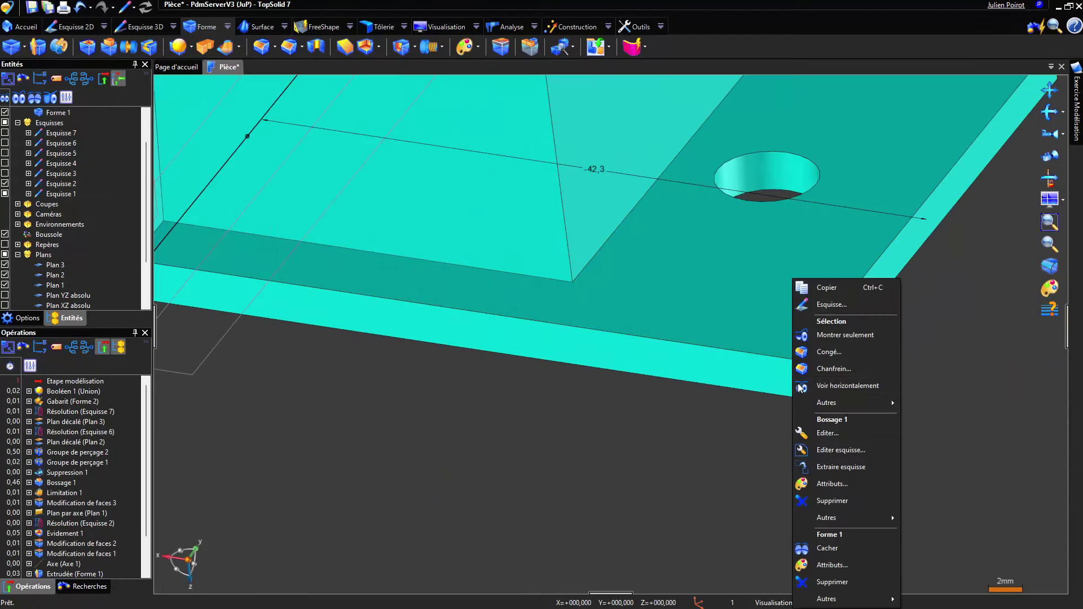
pyautogui.click(836, 354)
pyautogui.scroll(-5, 678, 436)
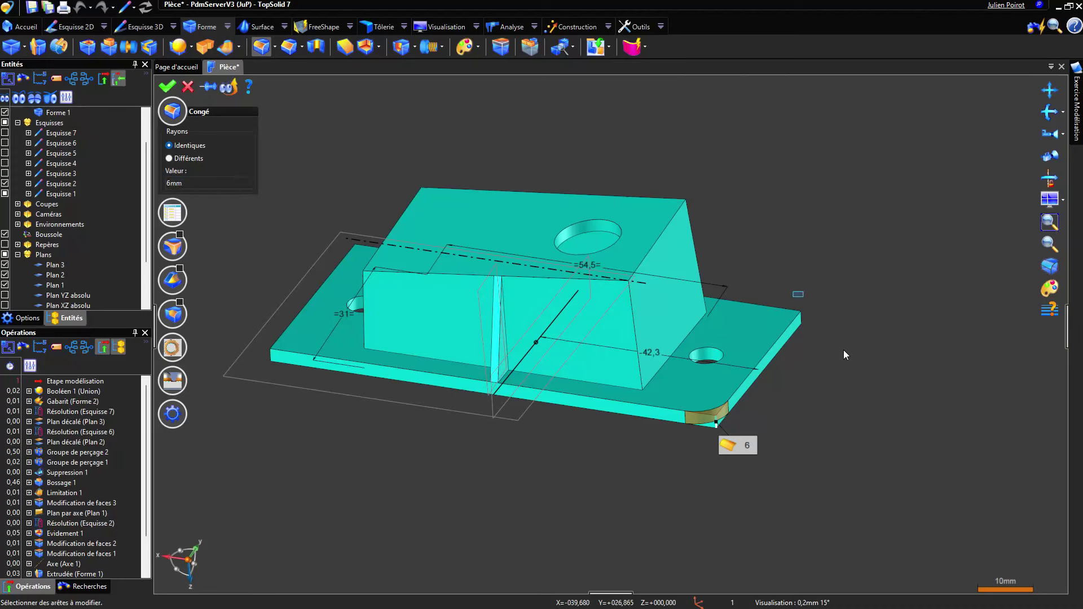
pyautogui.moveTo(332, 226); pyautogui.dragTo(367, 264)
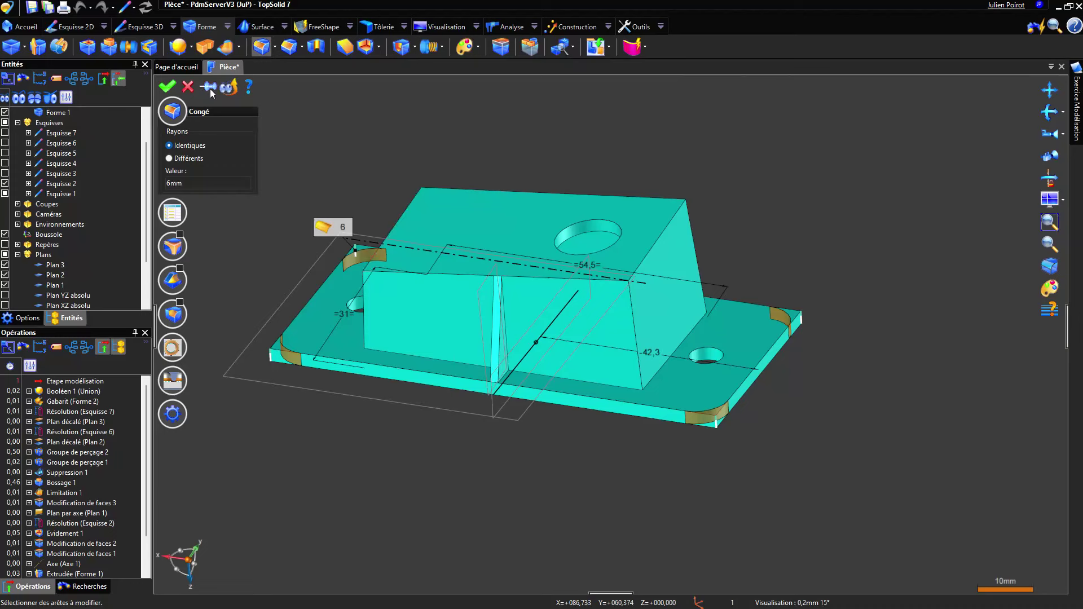
pyautogui.rightClick(349, 128)
pyautogui.click(361, 128)
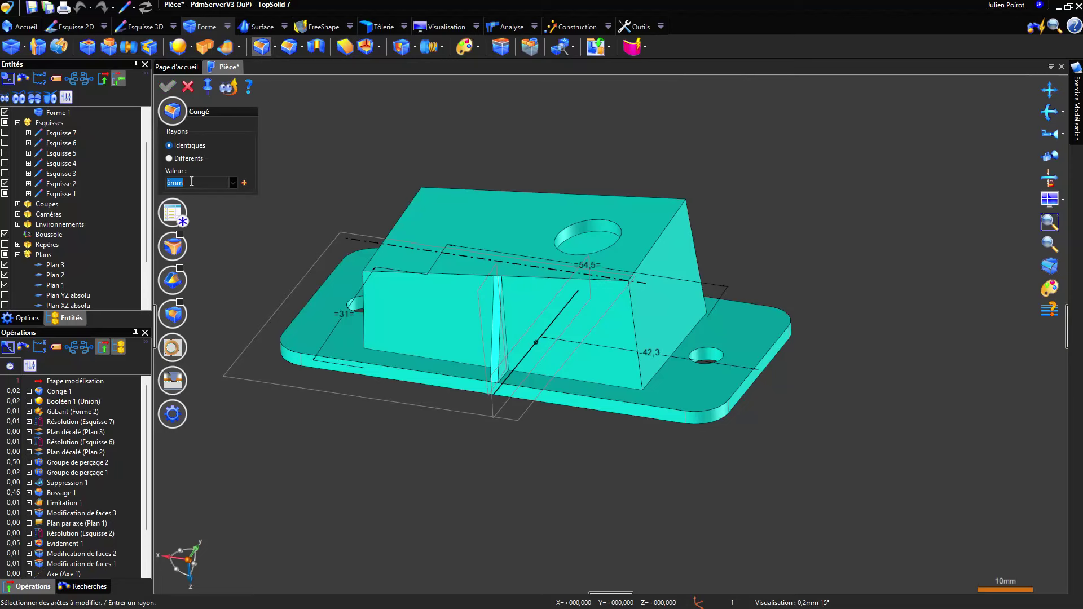
# Examine the fillet radii in the plan view and sections A-A and B-B of the reference drawing
pyautogui.scroll(-8, 487, 271)
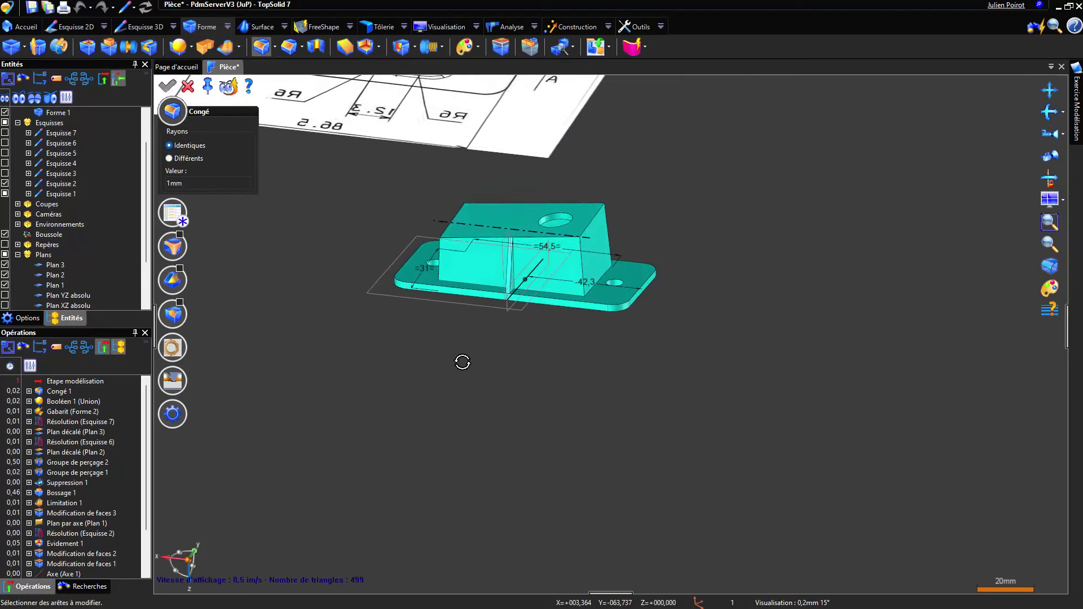
pyautogui.moveTo(513, 265)
pyautogui.mouseDown(button='middle')
pyautogui.moveTo(299, 217)
pyautogui.moveTo(430, 239)
pyautogui.mouseUp(button='middle')
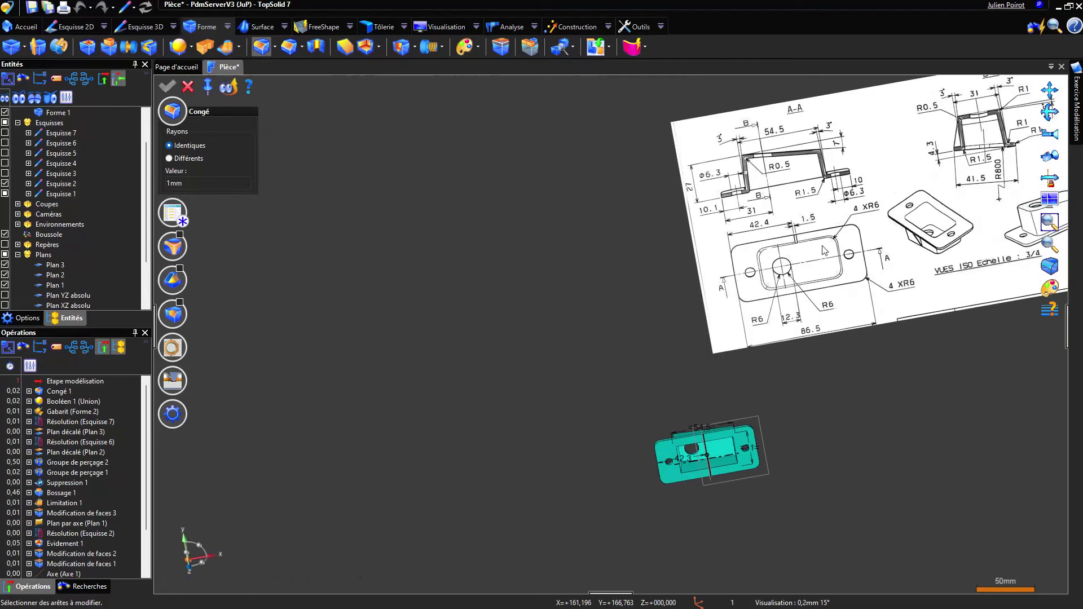
pyautogui.moveTo(743, 241); pyautogui.dragTo(607, 273, button='middle')
pyautogui.scroll(3, 605, 187)
pyautogui.scroll(1, 607, 180)
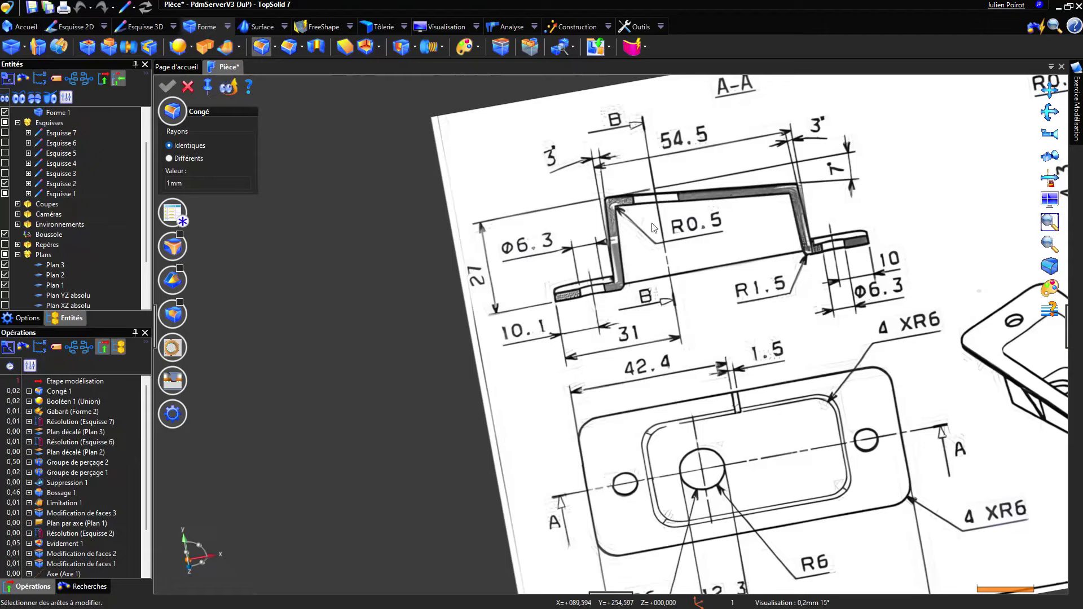
pyautogui.scroll(-1, 594, 215)
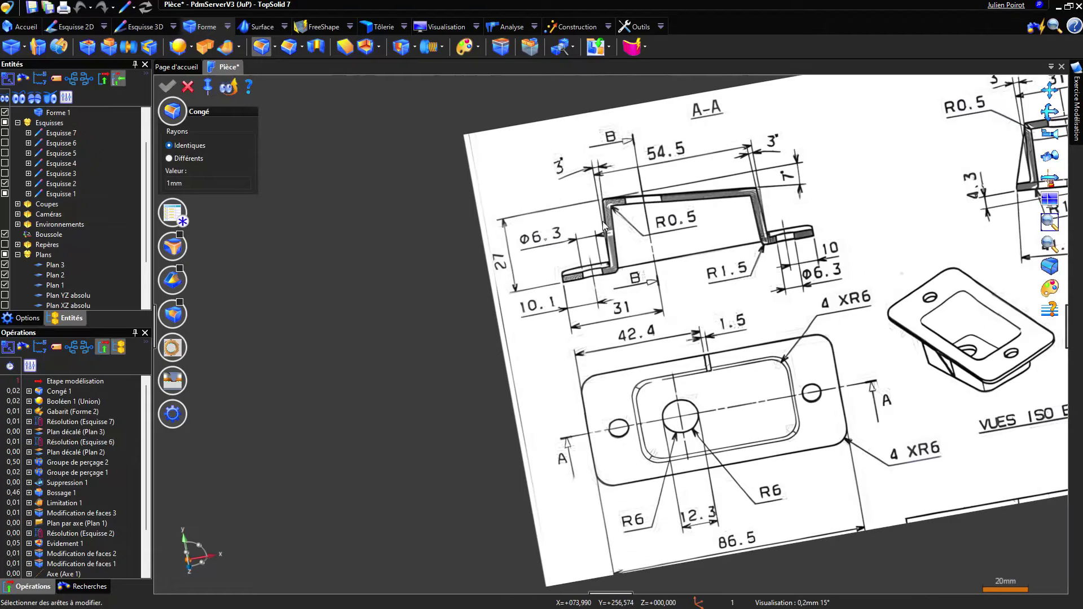
pyautogui.scroll(-2, 568, 270)
pyautogui.moveTo(840, 258); pyautogui.dragTo(677, 290, button='middle')
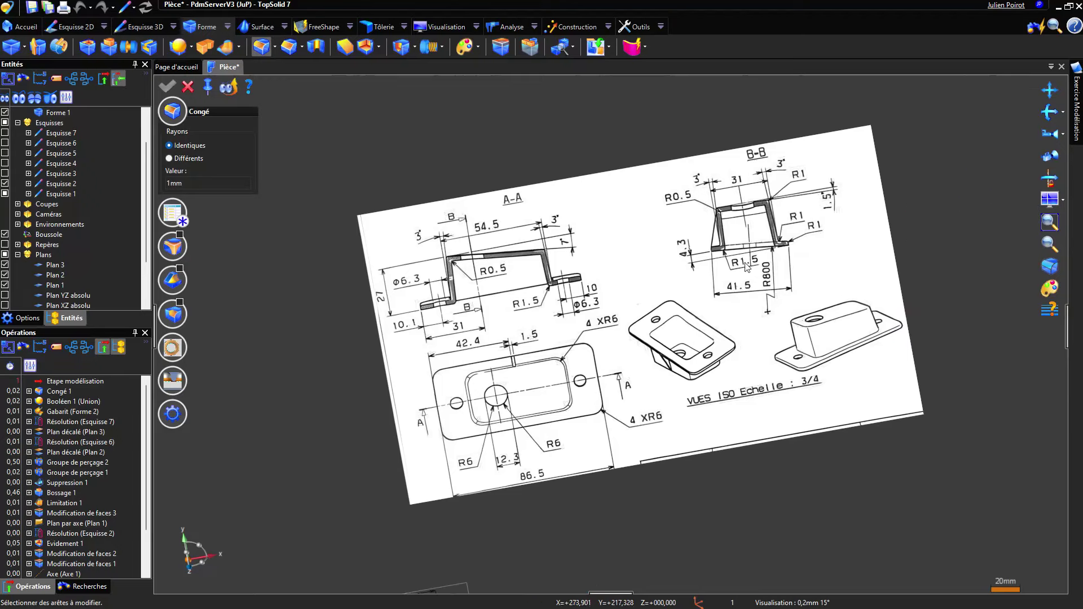
pyautogui.scroll(-2, 641, 291)
pyautogui.scroll(4, 581, 384)
pyautogui.moveTo(576, 394); pyautogui.dragTo(702, 469, button='middle')
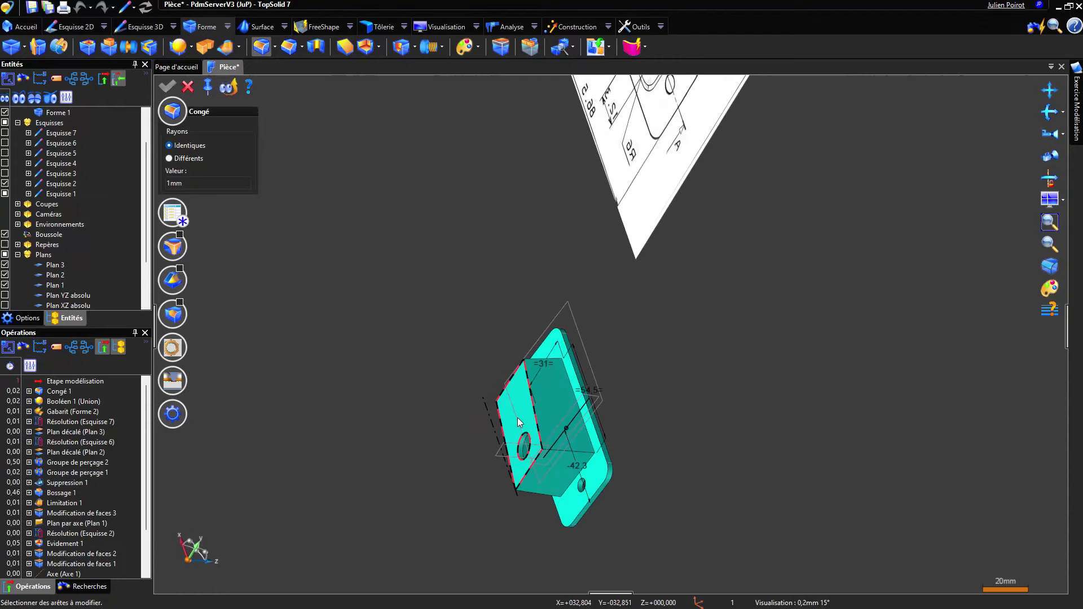
# Select the four edges of the body's top face for a fillet and set the radius to 1,5 mm
pyautogui.scroll(3, 519, 423)
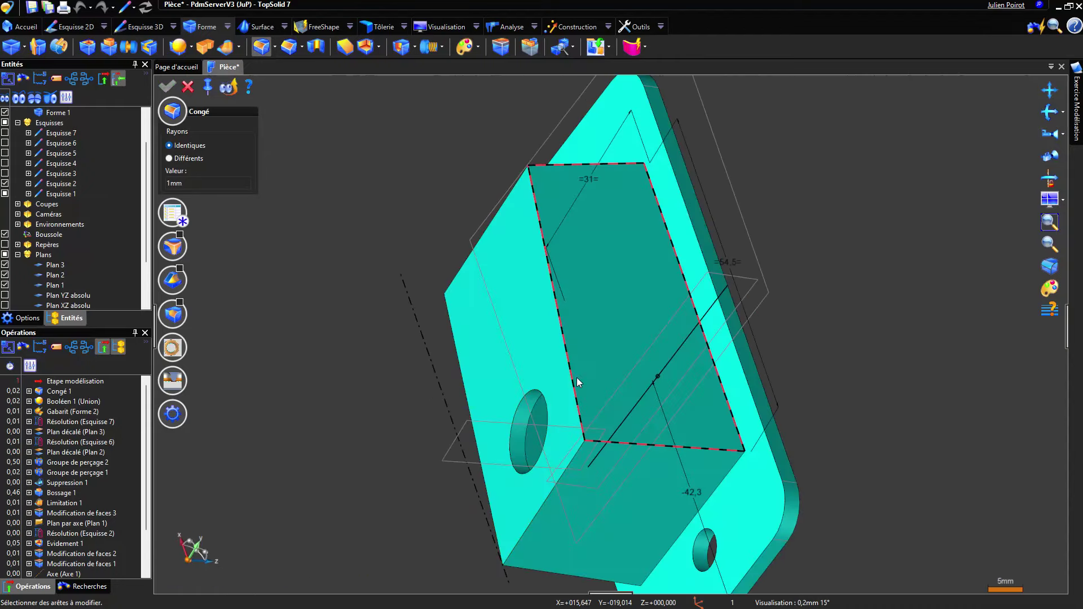
pyautogui.click(578, 447)
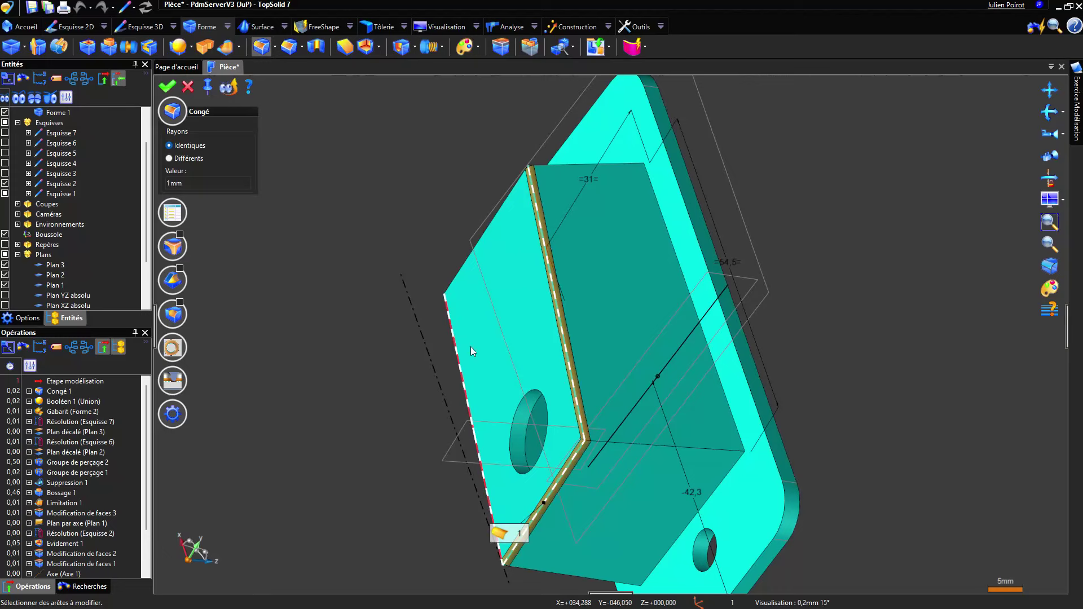
pyautogui.click(469, 387)
pyautogui.click(463, 268)
pyautogui.click(212, 183)
pyautogui.write('1,5')
pyautogui.press('Return')
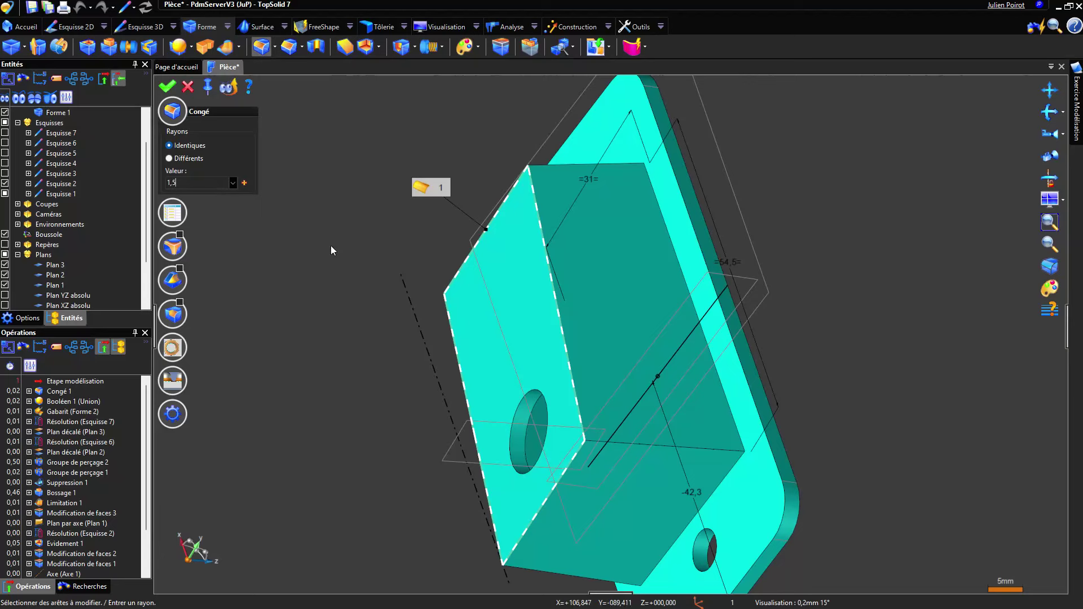
# Try adding the body's four outer corner edges between top face and flange to the same fillet
pyautogui.click(648, 445)
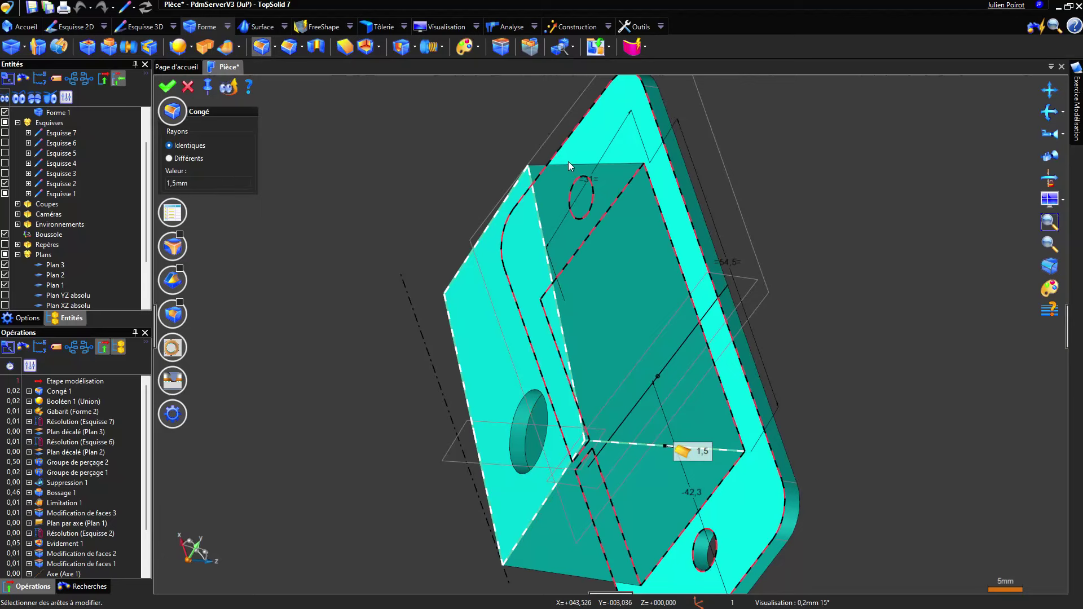
pyautogui.scroll(-3, 540, 221)
pyautogui.moveTo(540, 221); pyautogui.dragTo(493, 229, button='middle')
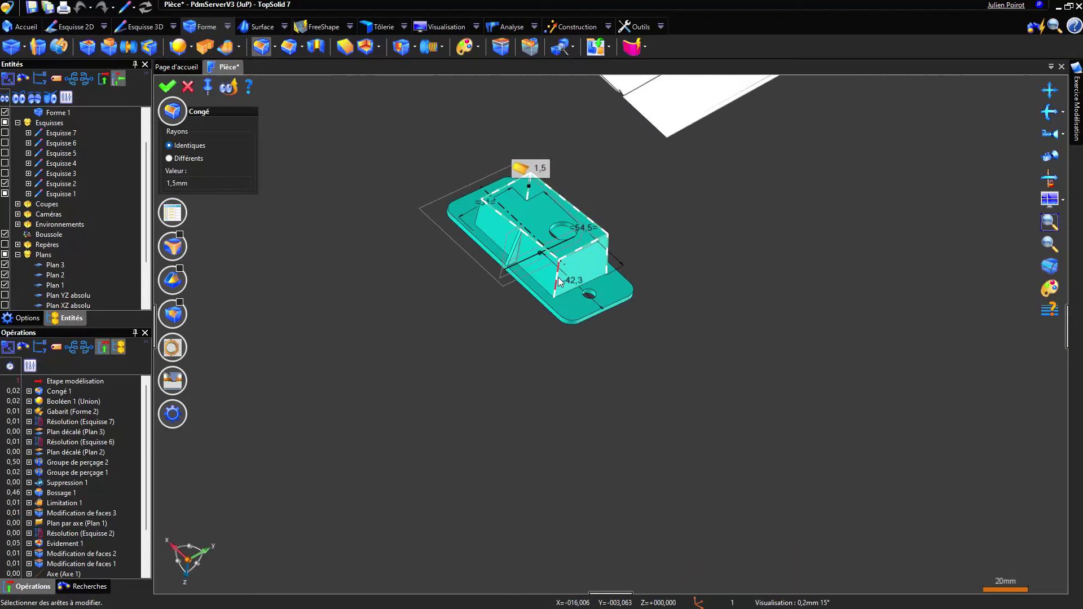
pyautogui.click(481, 209)
# Check section A-A on the drawing and try adding the inner opening's edges on the flange underside to the fillet
pyautogui.moveTo(692, 151)
pyautogui.mouseDown(button='middle')
pyautogui.moveTo(549, 321)
pyautogui.moveTo(524, 389)
pyautogui.mouseUp(button='middle')
pyautogui.scroll(-2, 528, 386)
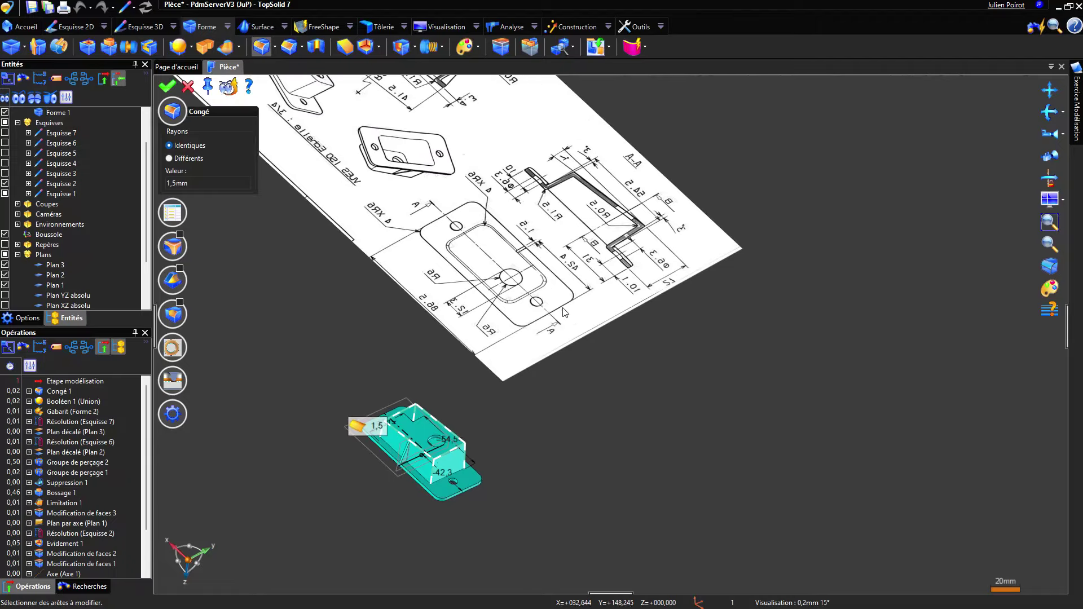
pyautogui.scroll(2, 631, 256)
pyautogui.scroll(2, 633, 266)
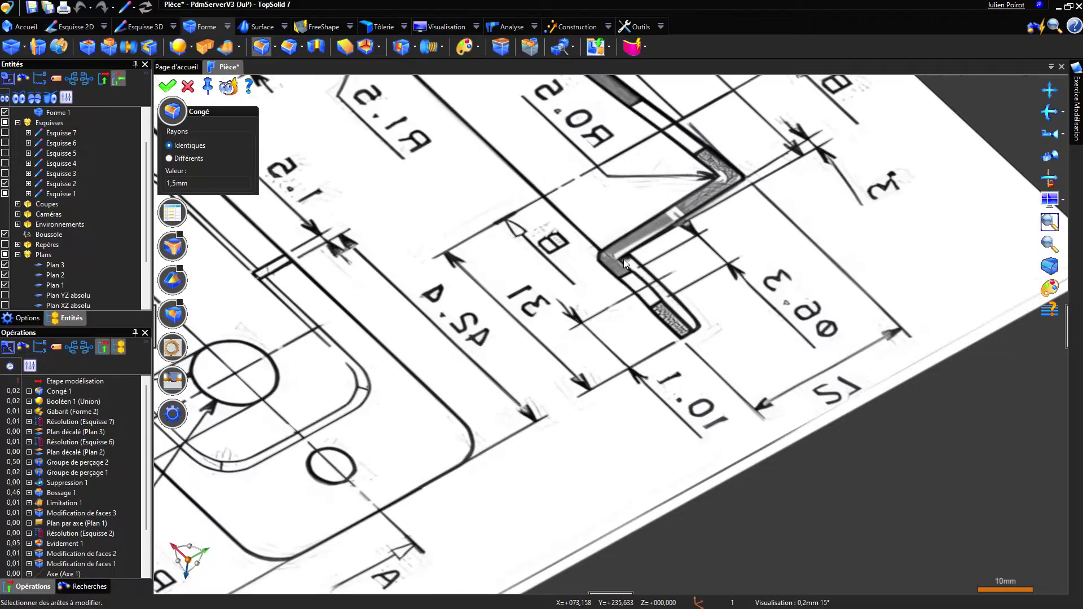
pyautogui.scroll(-5, 624, 259)
pyautogui.moveTo(569, 253)
pyautogui.mouseDown(button='middle')
pyautogui.moveTo(554, 266)
pyautogui.moveTo(566, 240)
pyautogui.moveTo(510, 291)
pyautogui.moveTo(694, 251)
pyautogui.moveTo(813, 405)
pyautogui.moveTo(630, 369)
pyautogui.mouseUp(button='middle')
pyautogui.scroll(5, 630, 369)
pyautogui.click(426, 214)
pyautogui.click(494, 188)
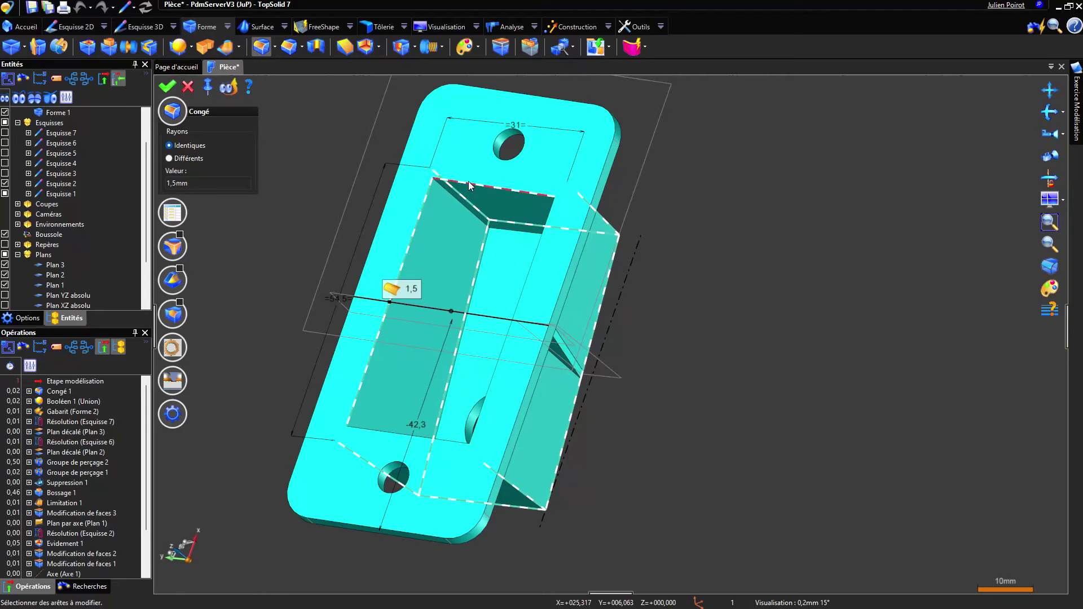
pyautogui.click(539, 243)
pyautogui.click(427, 437)
pyautogui.scroll(-2, 545, 362)
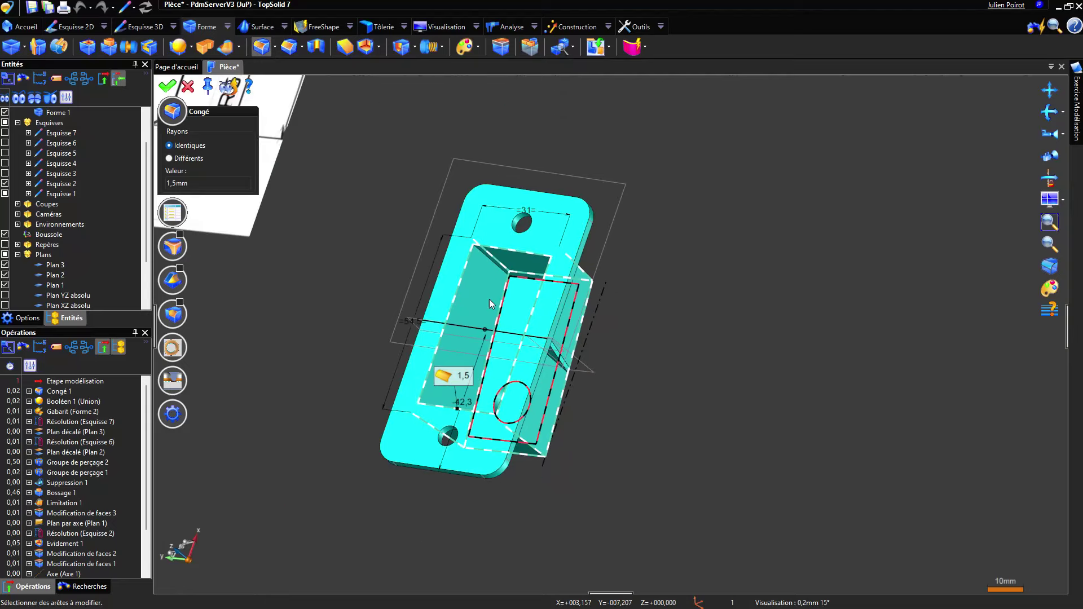
# Remove the inner opening's edges from the fillet selection
pyautogui.scroll(4, 498, 315)
pyautogui.scroll(-2, 455, 286)
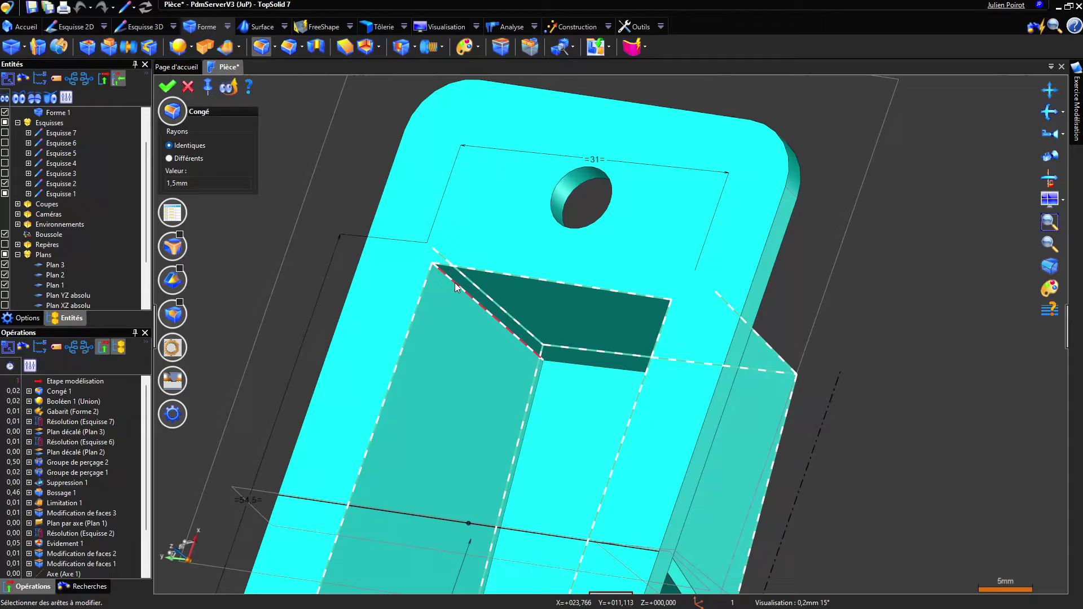
pyautogui.moveTo(455, 287); pyautogui.dragTo(564, 281, button='middle')
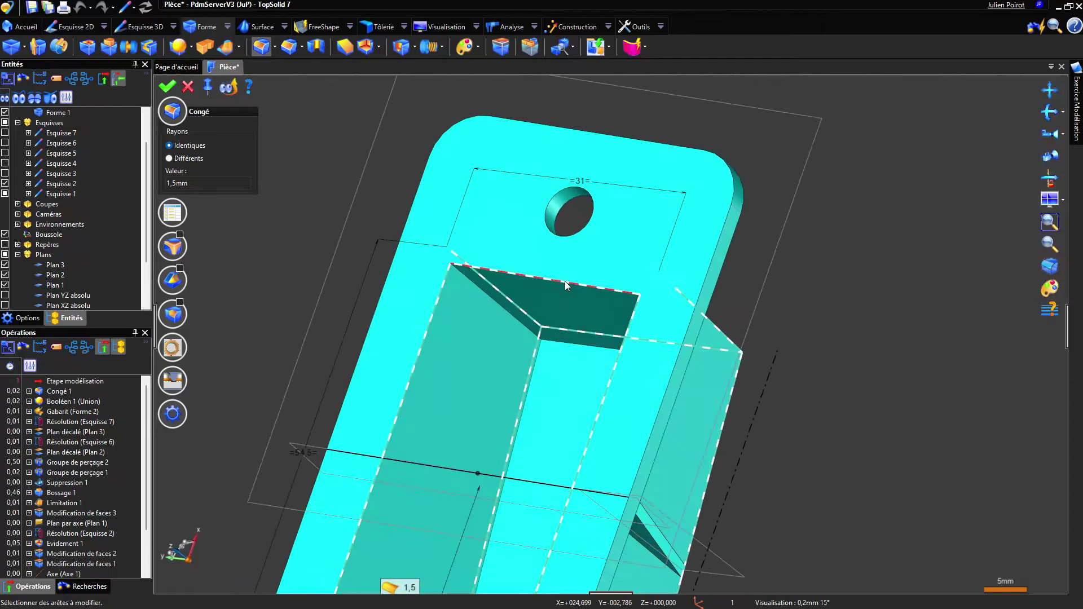
pyautogui.click(435, 319)
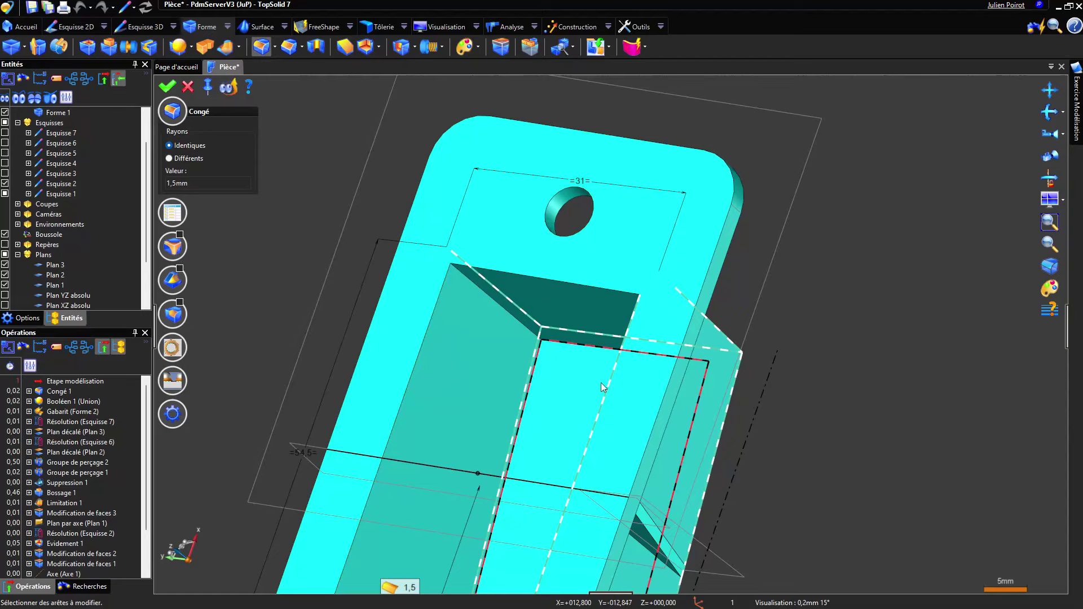
pyautogui.scroll(-3, 605, 389)
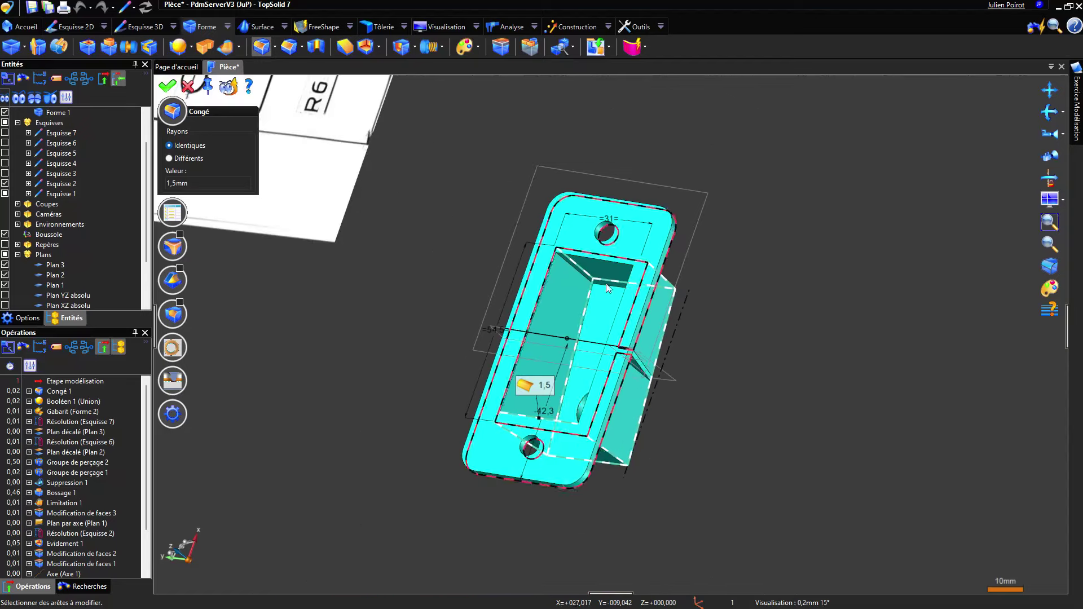
pyautogui.click(524, 419)
# Remove the body's outer corner edges from the fillet selection, keeping the top face edges
pyautogui.scroll(-2, 566, 429)
pyautogui.moveTo(566, 428); pyautogui.dragTo(373, 348, button='middle')
pyautogui.scroll(1, 503, 368)
pyautogui.moveTo(583, 270)
pyautogui.mouseDown(button='middle')
pyautogui.moveTo(604, 276)
pyautogui.moveTo(586, 268)
pyautogui.mouseUp(button='middle')
pyautogui.scroll(2, 585, 265)
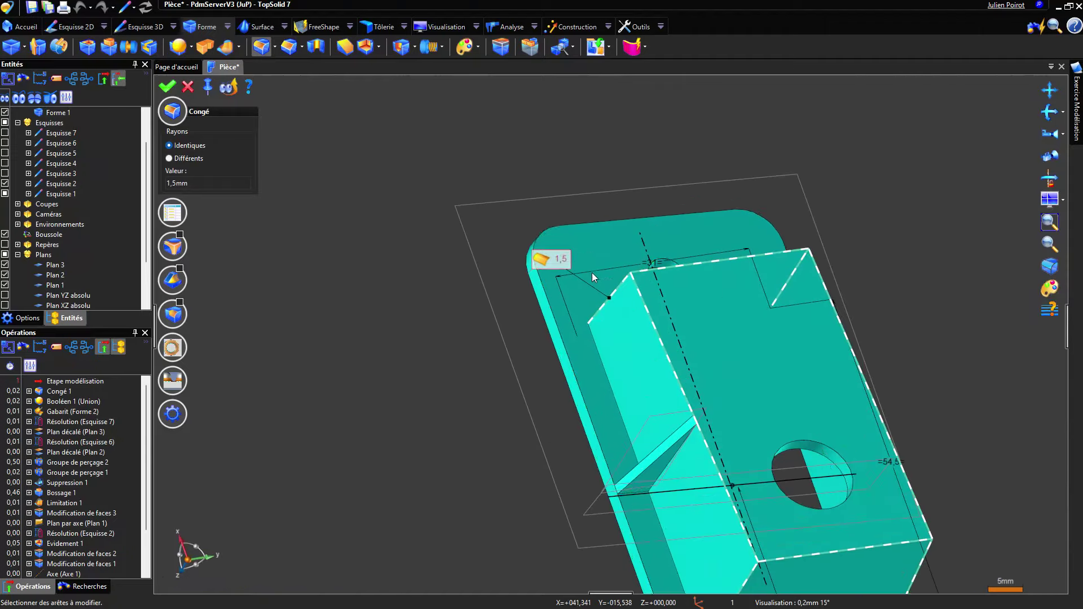
pyautogui.click(615, 288)
pyautogui.moveTo(765, 320); pyautogui.dragTo(483, 299, button='middle')
pyautogui.scroll(-1, 572, 298)
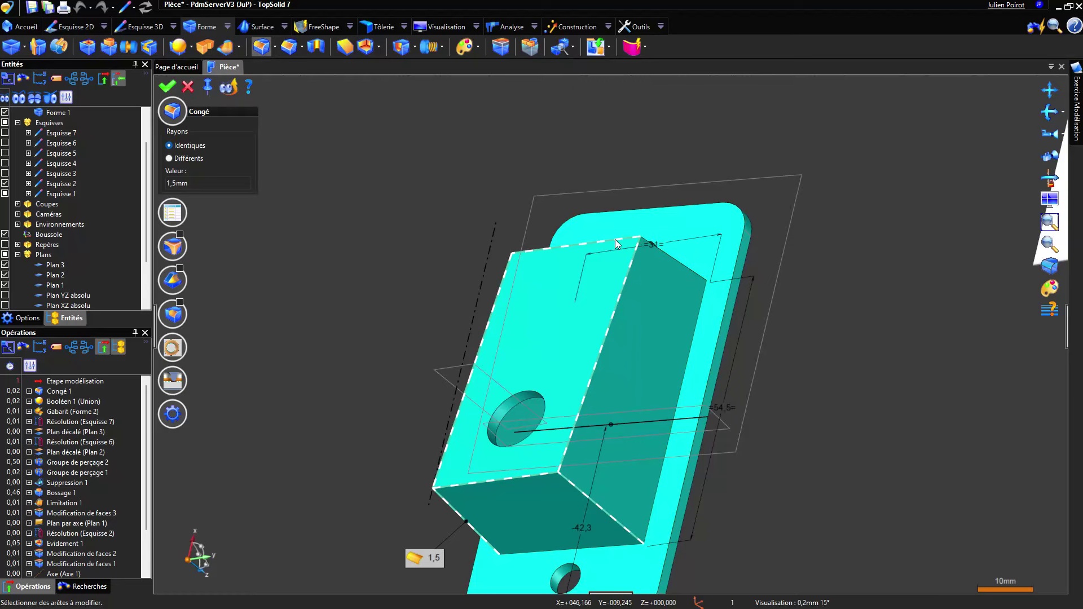
pyautogui.scroll(-1, 621, 223)
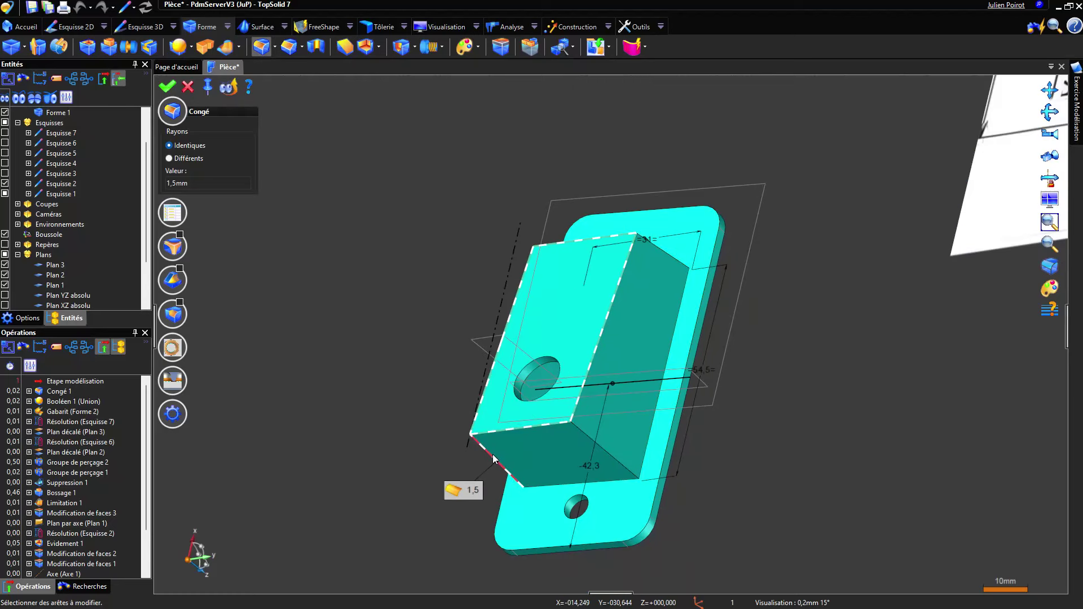
pyautogui.moveTo(457, 502); pyautogui.dragTo(591, 360, button='middle')
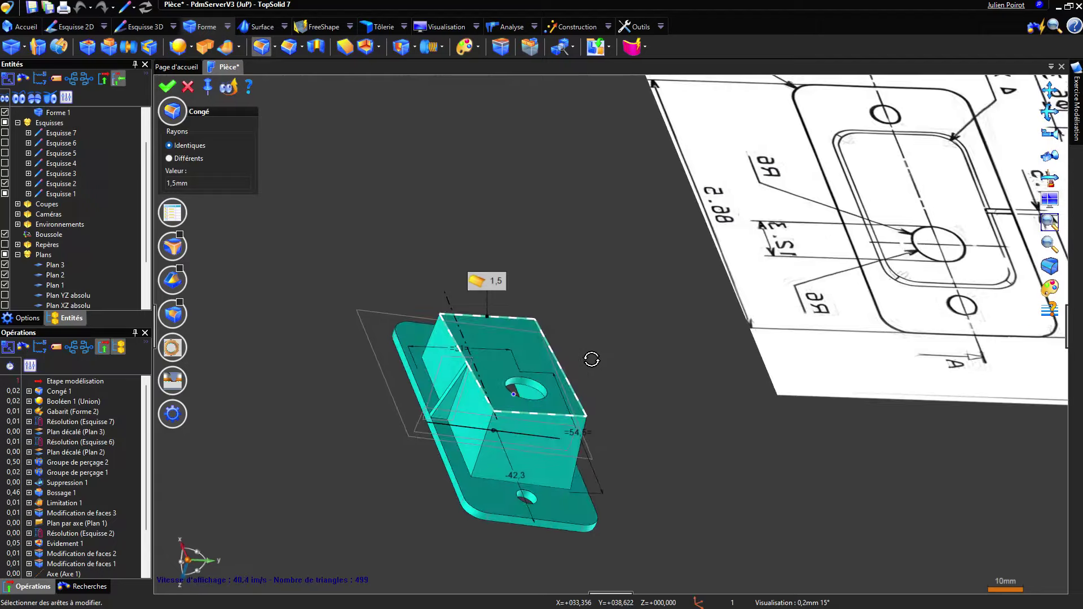
# Leave the top edge that touches the rib out of the 1,5 mm fillet selection
pyautogui.scroll(4, 493, 366)
pyautogui.scroll(-2, 445, 299)
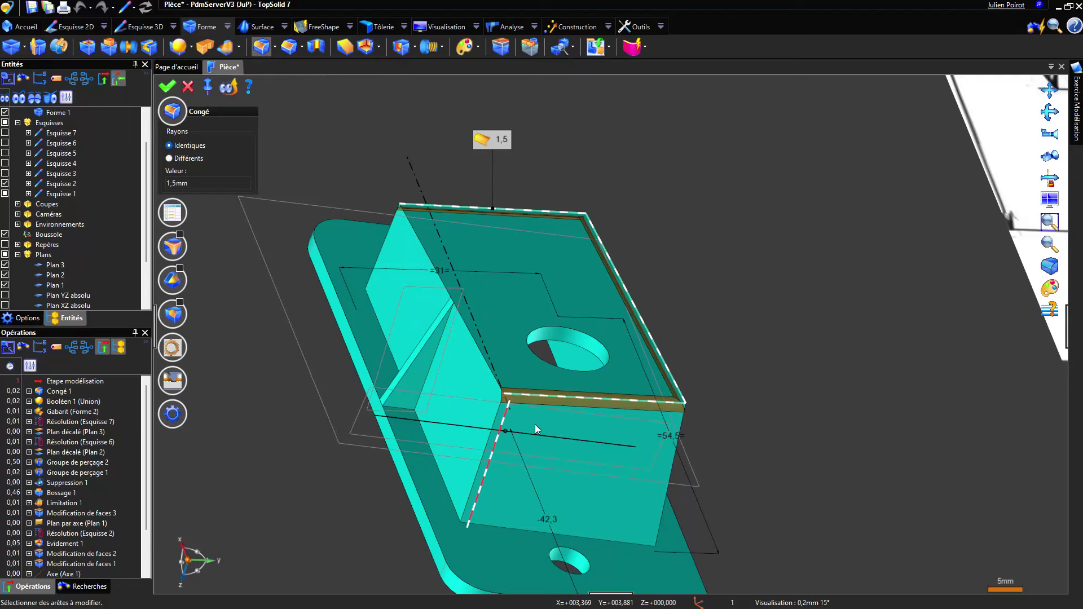
pyautogui.scroll(3, 491, 310)
pyautogui.click(493, 311)
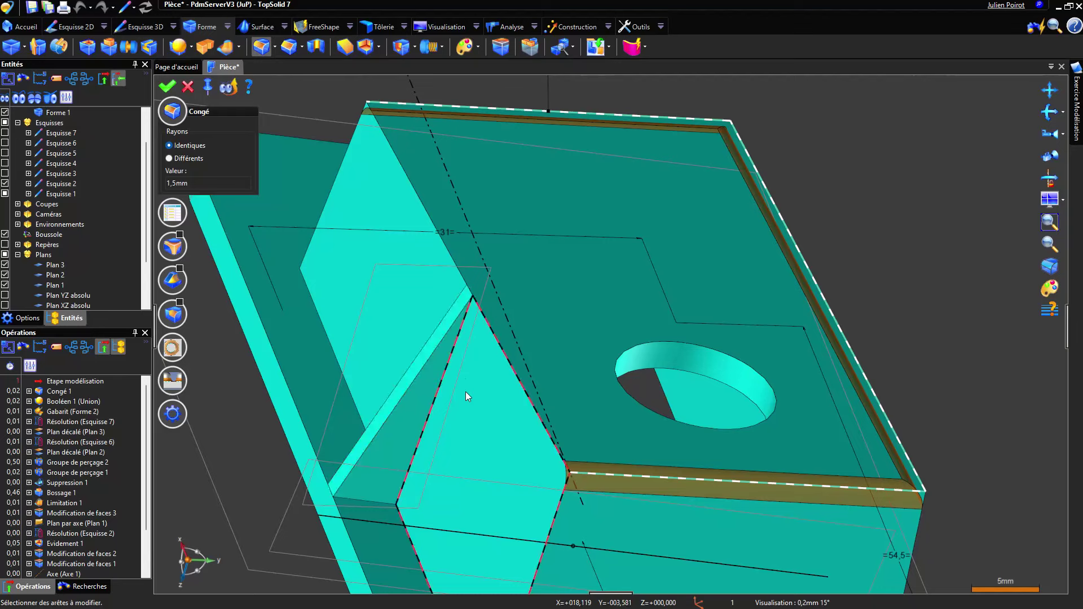
pyautogui.moveTo(476, 373); pyautogui.dragTo(518, 307, button='middle')
pyautogui.scroll(-2, 520, 310)
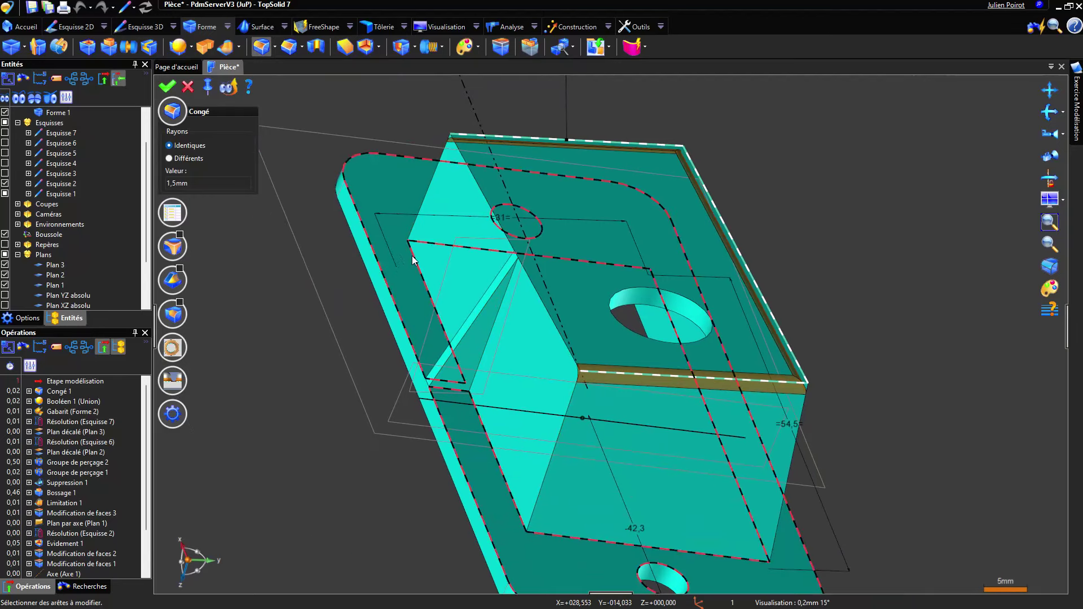
# Add the body's four outer corner edges running from the top face to the flange to the 1,5 mm fillet
pyautogui.click(790, 460)
pyautogui.click(554, 451)
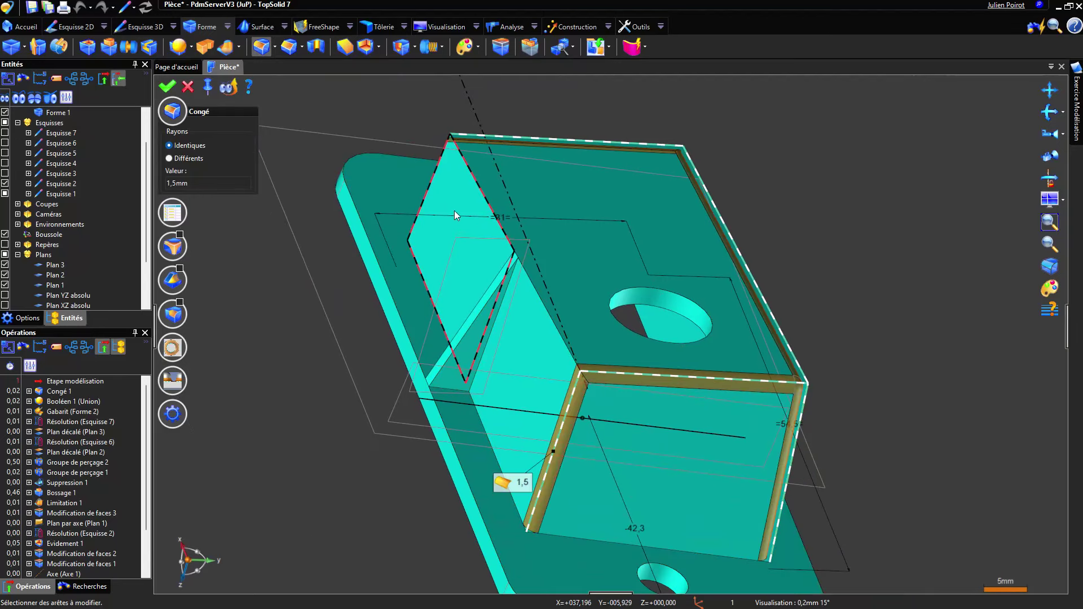
pyautogui.click(431, 181)
pyautogui.click(673, 167)
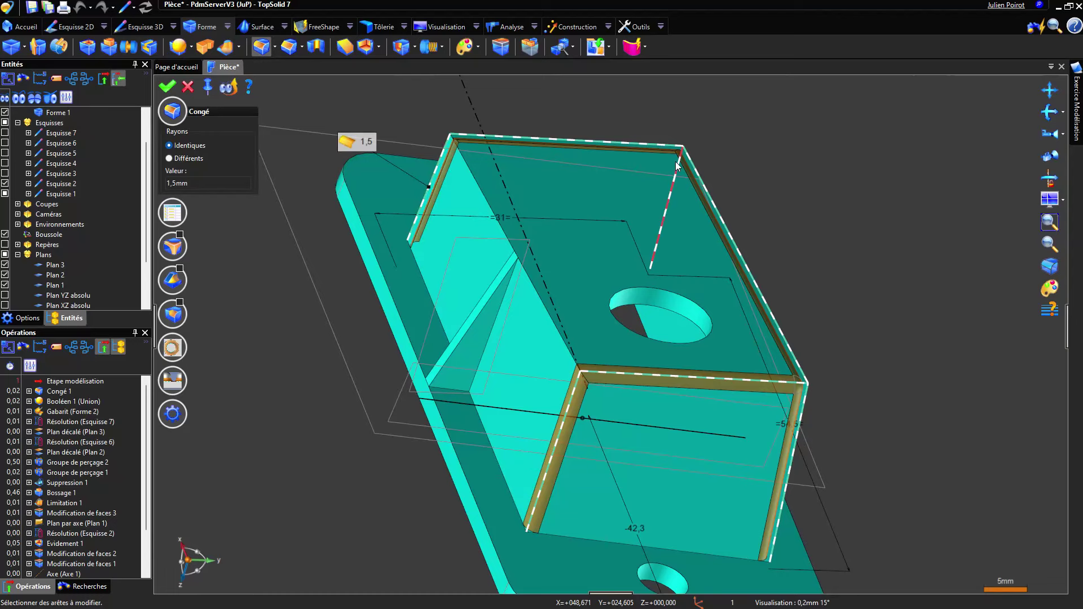
pyautogui.scroll(-3, 635, 188)
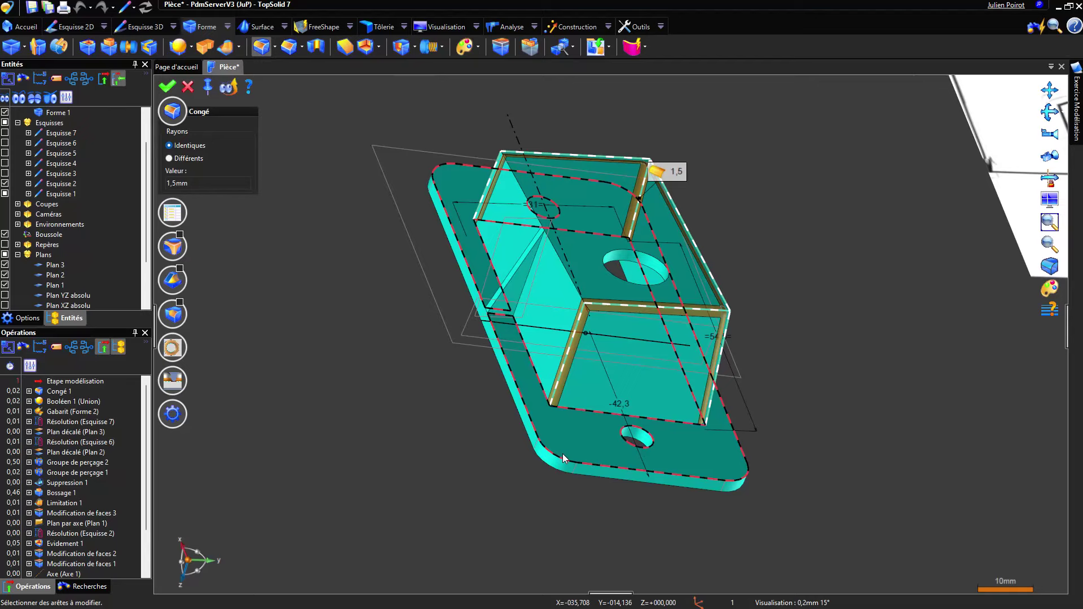
pyautogui.moveTo(556, 441); pyautogui.dragTo(589, 383, button='middle')
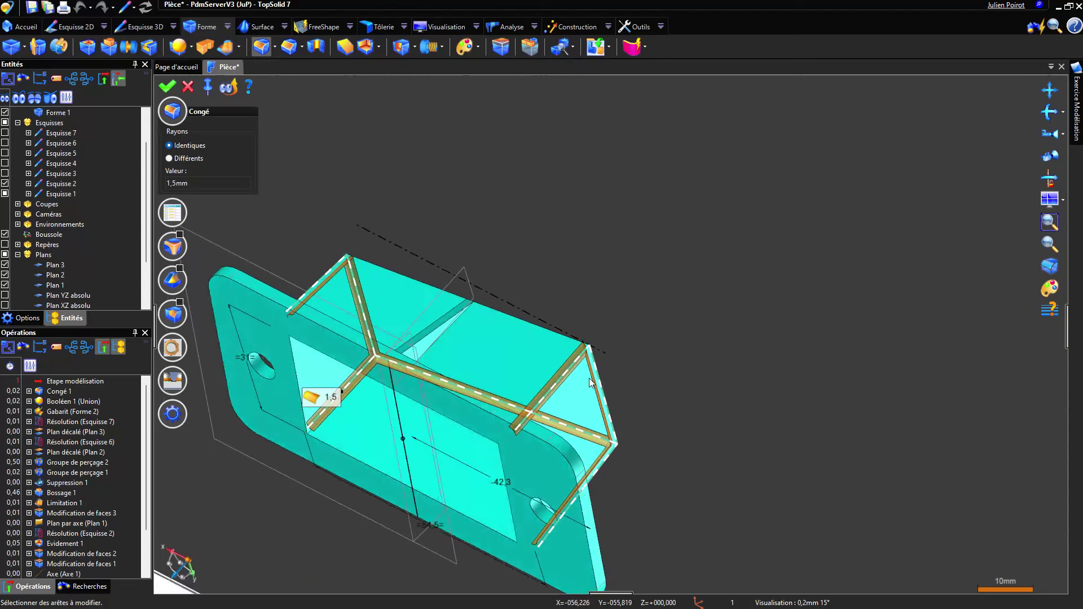
# Add the four rim edges of the flange's rectangular opening to the 1,5 mm fillet selection and apply the fillet
pyautogui.click(481, 434)
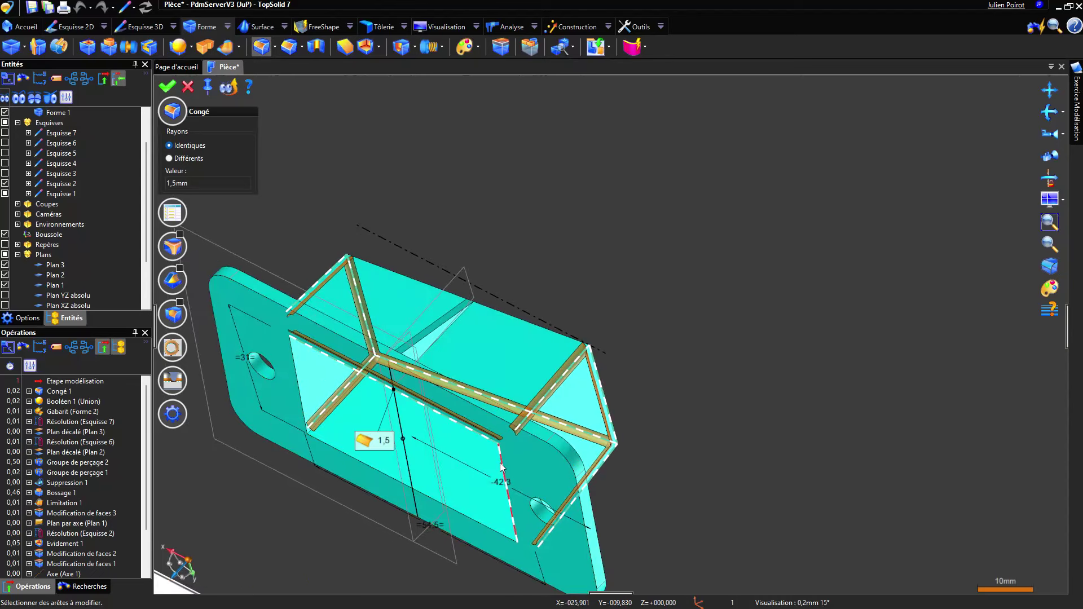
pyautogui.click(503, 466)
pyautogui.click(482, 525)
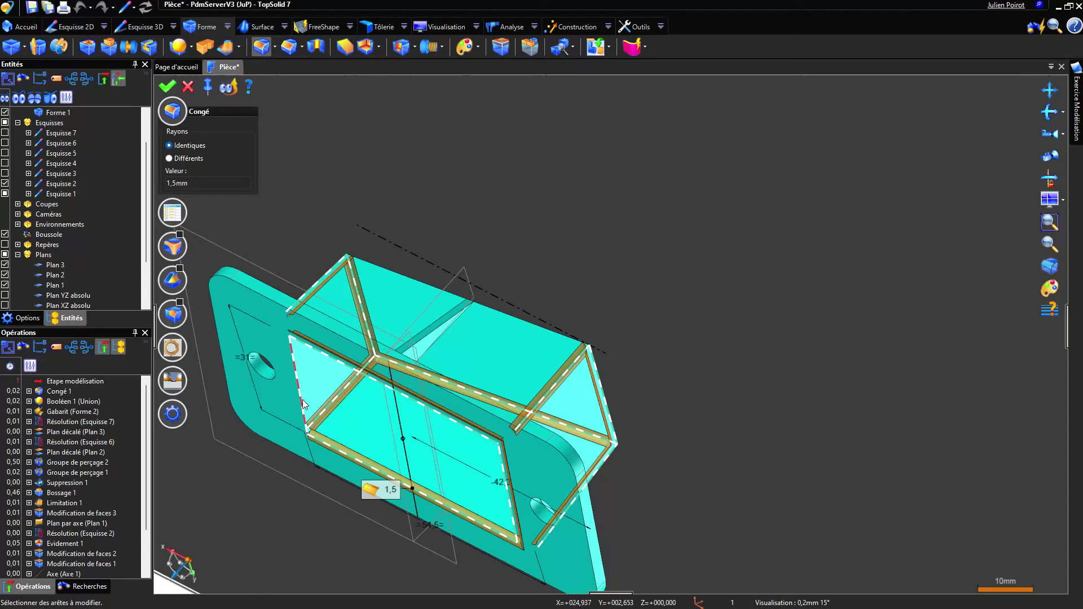
pyautogui.click(300, 395)
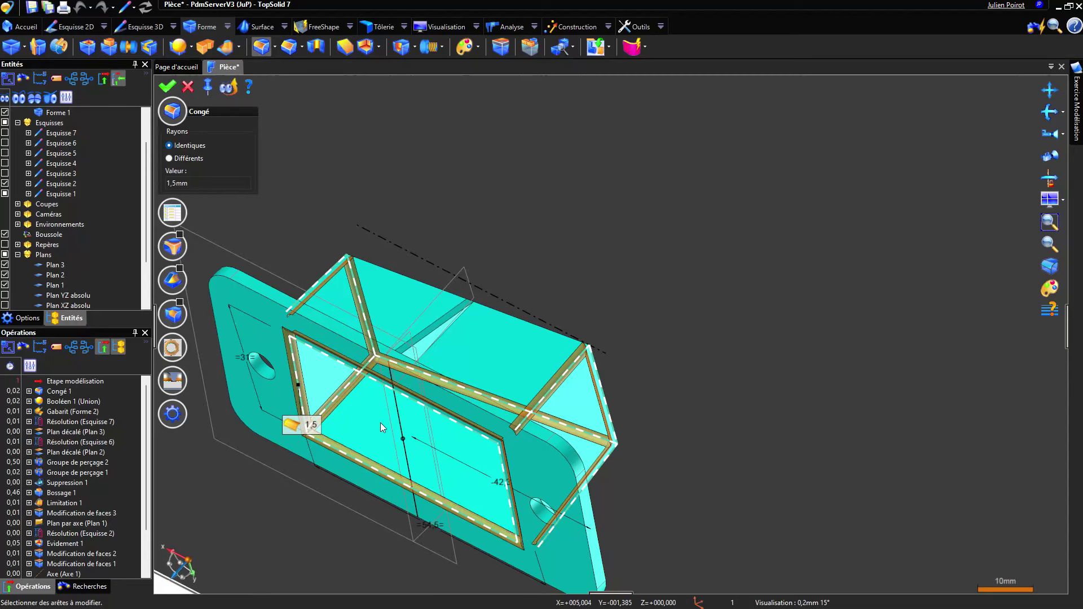
pyautogui.scroll(-3, 380, 422)
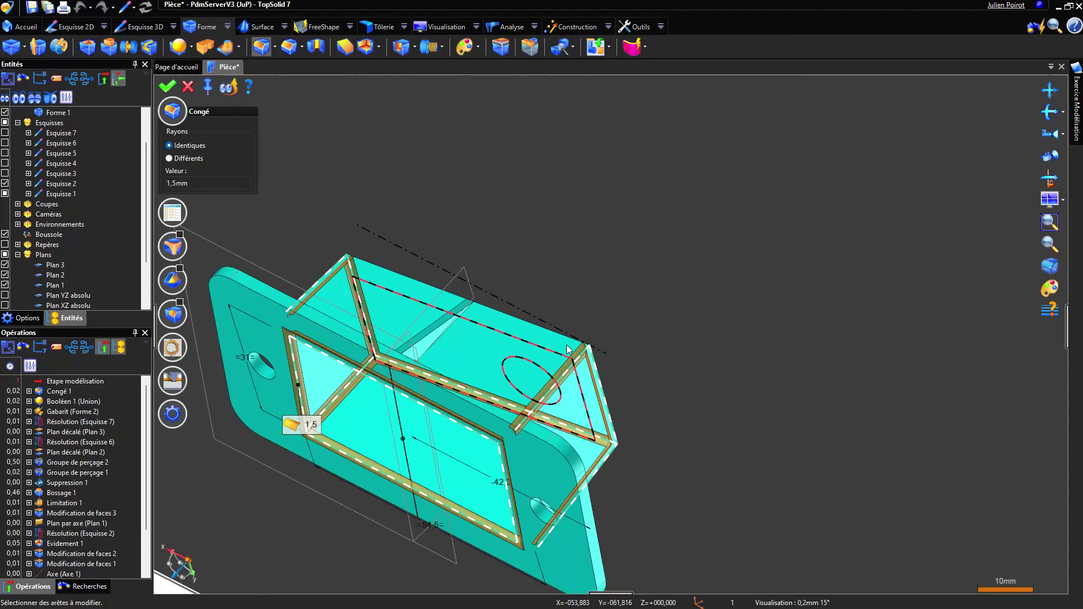
pyautogui.moveTo(421, 401); pyautogui.dragTo(448, 399, button='middle')
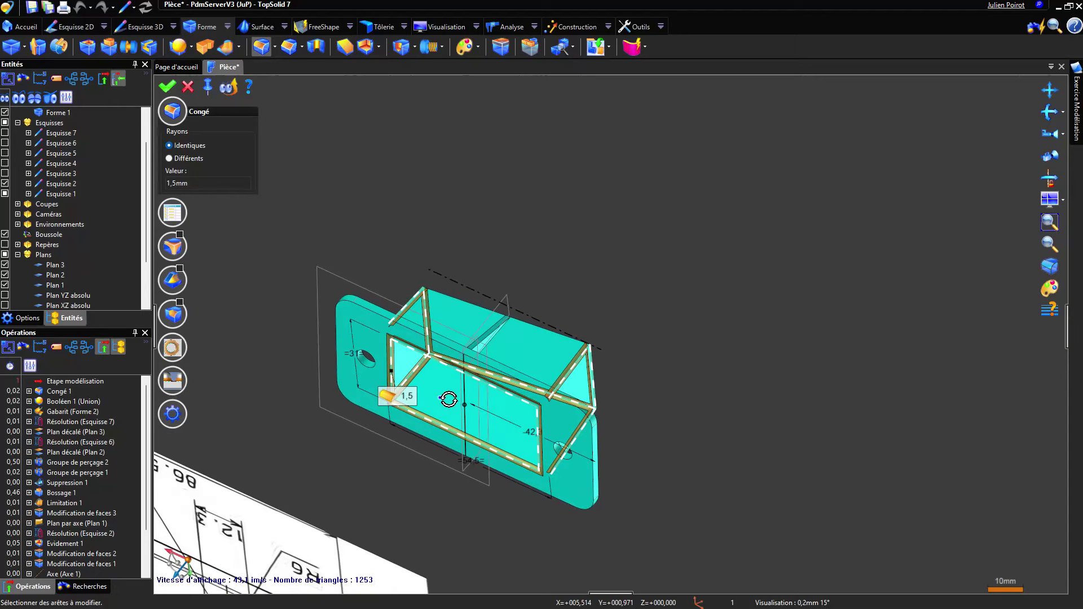
pyautogui.moveTo(449, 399); pyautogui.dragTo(463, 370, button='middle')
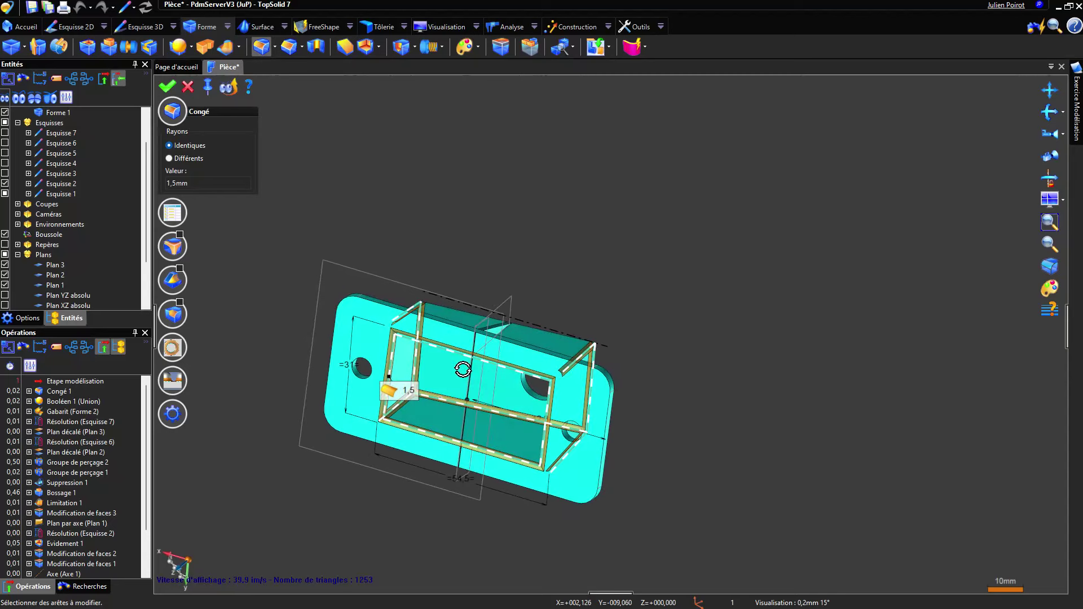
pyautogui.moveTo(462, 369); pyautogui.dragTo(370, 319, button='middle')
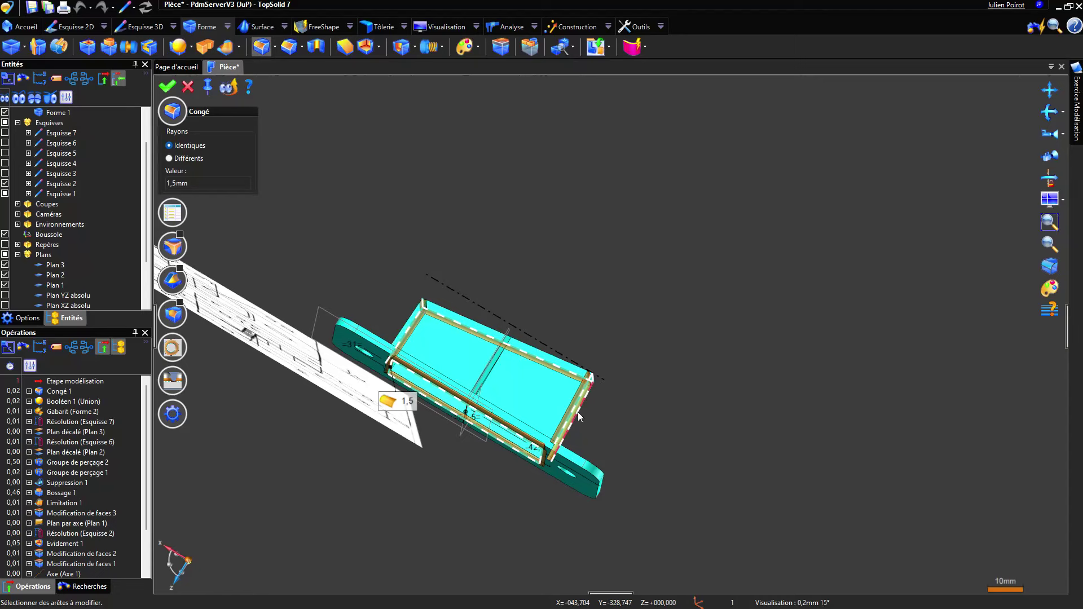
pyautogui.moveTo(384, 331); pyautogui.dragTo(375, 354, button='middle')
pyautogui.scroll(5, 374, 353)
pyautogui.rightClick(359, 166)
pyautogui.click(359, 166)
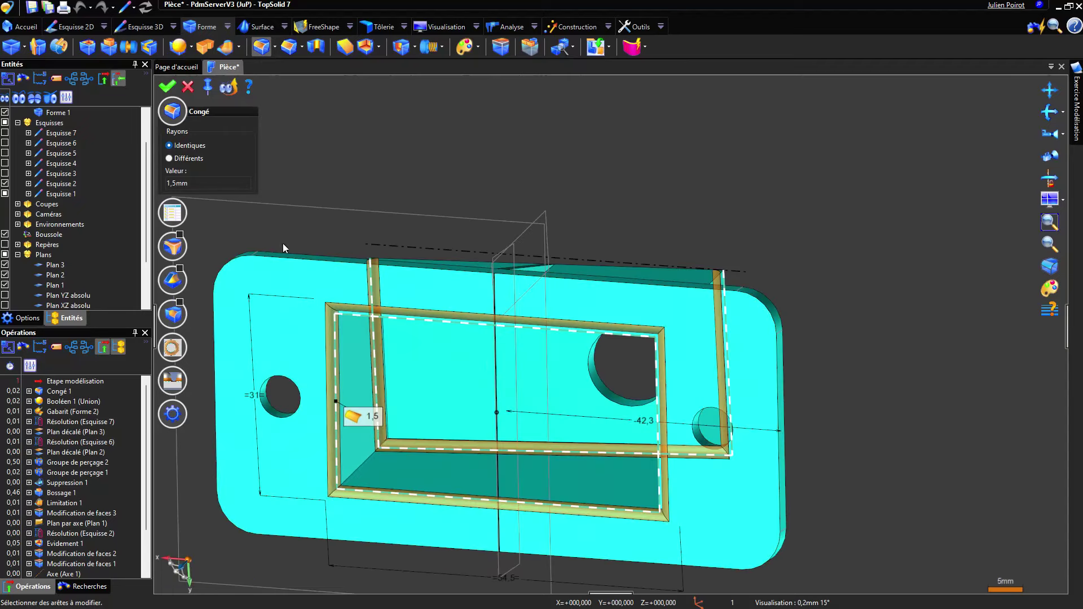
# Fillet the four inner corner edges of the cavity with a 6 mm radius
pyautogui.click(199, 184)
pyautogui.write('6')
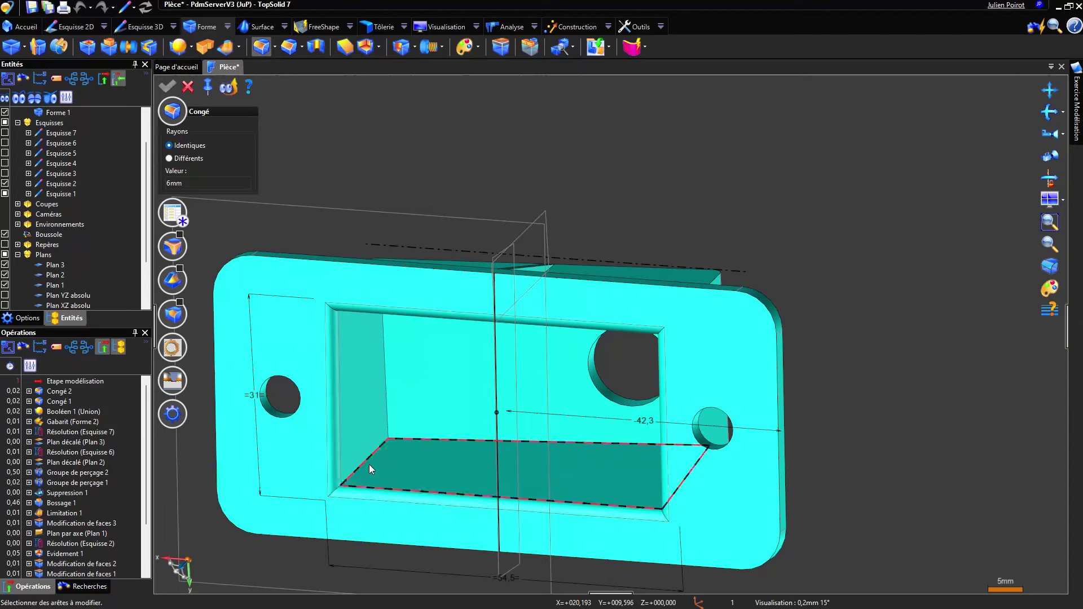
pyautogui.click(364, 461)
pyautogui.moveTo(408, 367); pyautogui.dragTo(397, 347, button='middle')
pyautogui.scroll(-1, 397, 346)
pyautogui.click(369, 339)
pyautogui.moveTo(467, 378); pyautogui.dragTo(555, 473, button='middle')
pyautogui.click(577, 345)
pyautogui.click(569, 447)
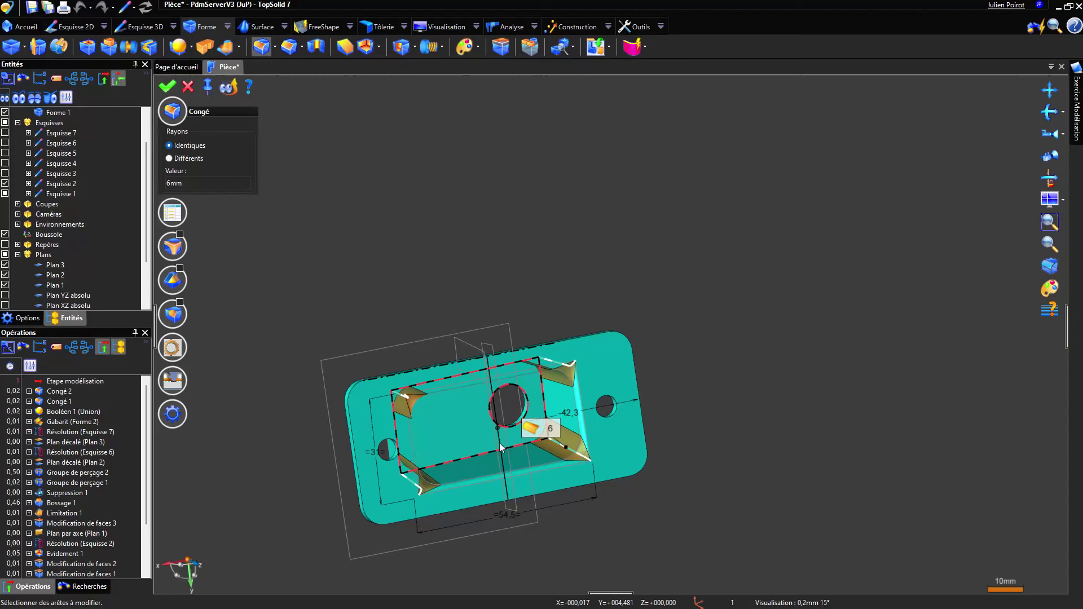
pyautogui.moveTo(422, 284); pyautogui.dragTo(482, 234, button='middle')
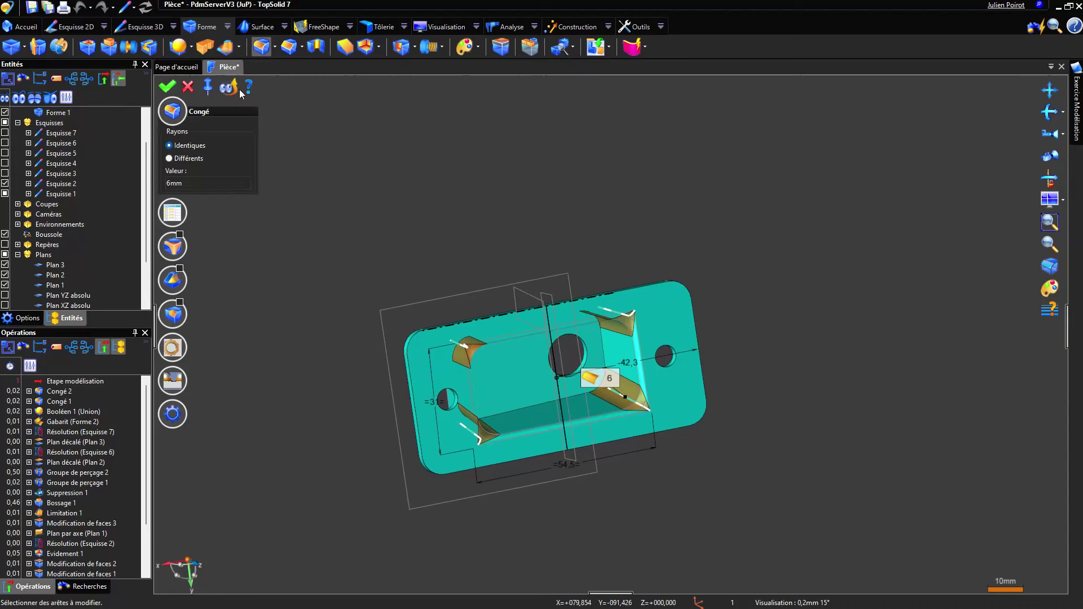
pyautogui.rightClick(383, 181)
pyautogui.click(451, 287)
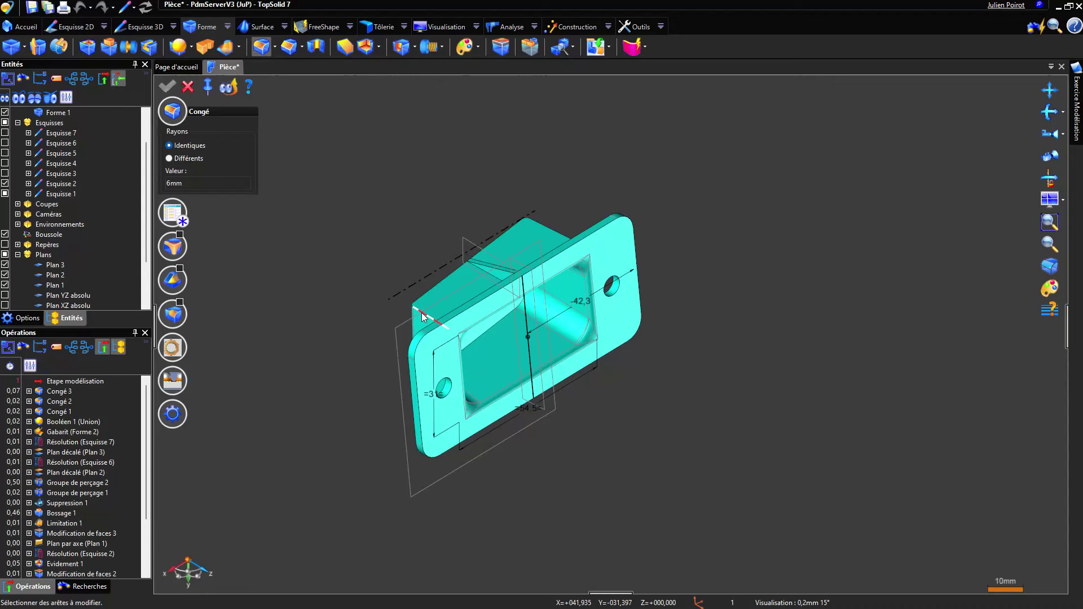
# Select the body's two outer corner edges on the side opposite the rib for a new fillet
pyautogui.click(421, 313)
pyautogui.moveTo(421, 313); pyautogui.dragTo(536, 316, button='middle')
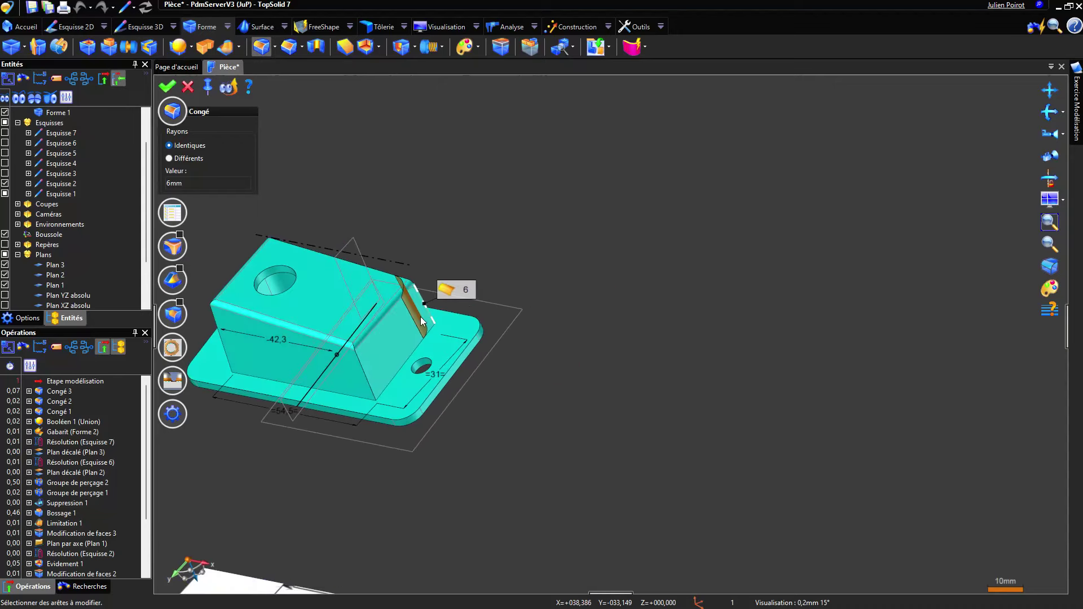
pyautogui.scroll(3, 371, 367)
pyautogui.click(368, 371)
pyautogui.scroll(-2, 428, 260)
pyautogui.moveTo(428, 259); pyautogui.dragTo(479, 190, button='middle')
pyautogui.scroll(3, 529, 243)
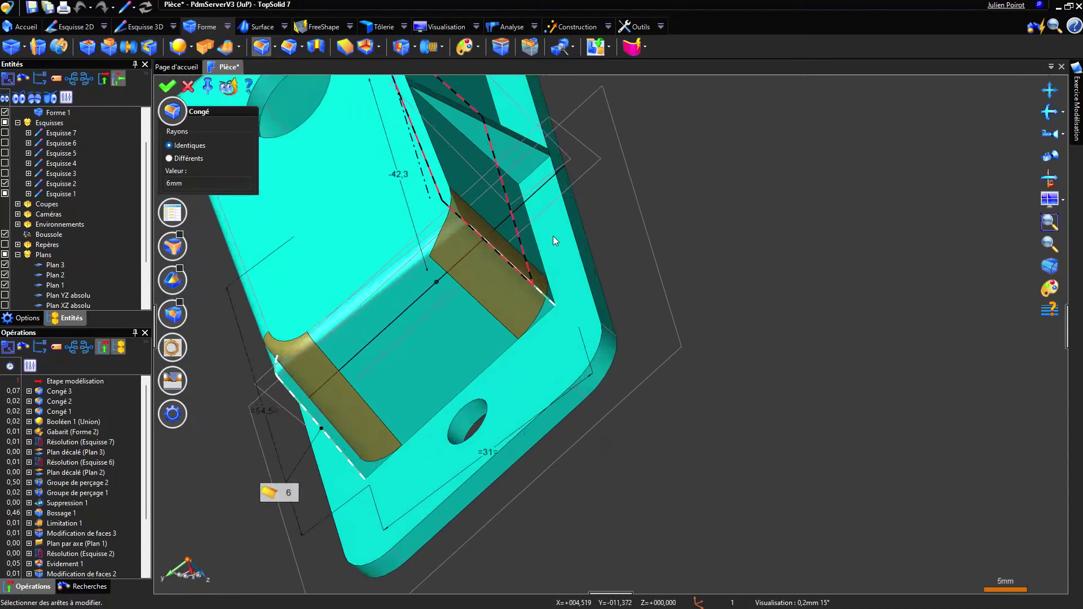
pyautogui.scroll(-4, 527, 245)
pyautogui.moveTo(449, 323); pyautogui.dragTo(394, 304, button='middle')
pyautogui.click(340, 279)
# Set the outer corner fillet radius to 6 mm + 2,5 mm and apply the fillet
pyautogui.click(221, 183)
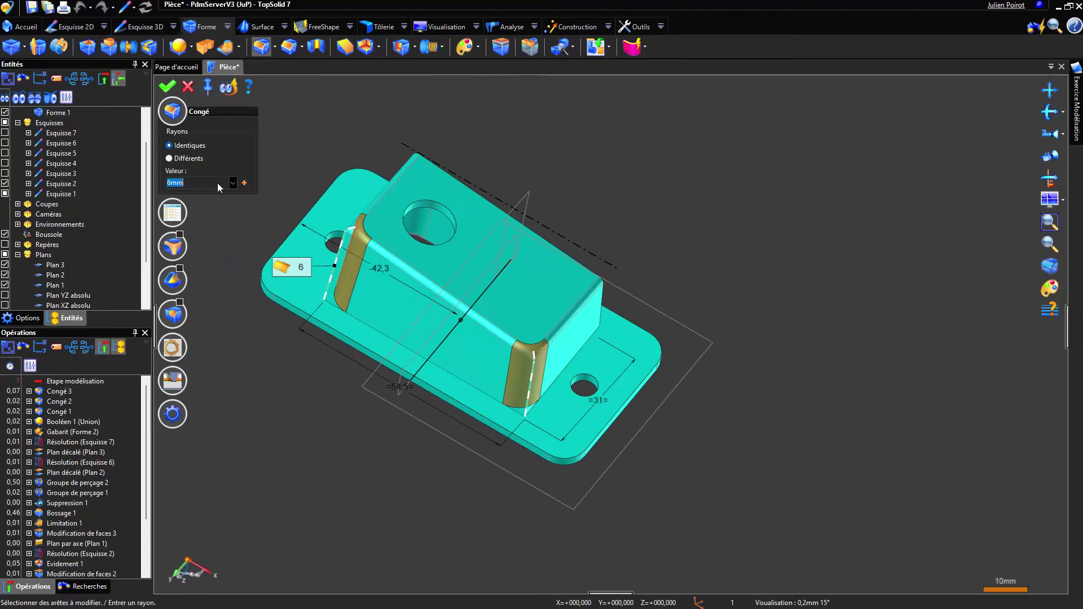
pyautogui.write('+2,5')
pyautogui.press('Return')
pyautogui.rightClick(635, 210)
pyautogui.click(638, 210)
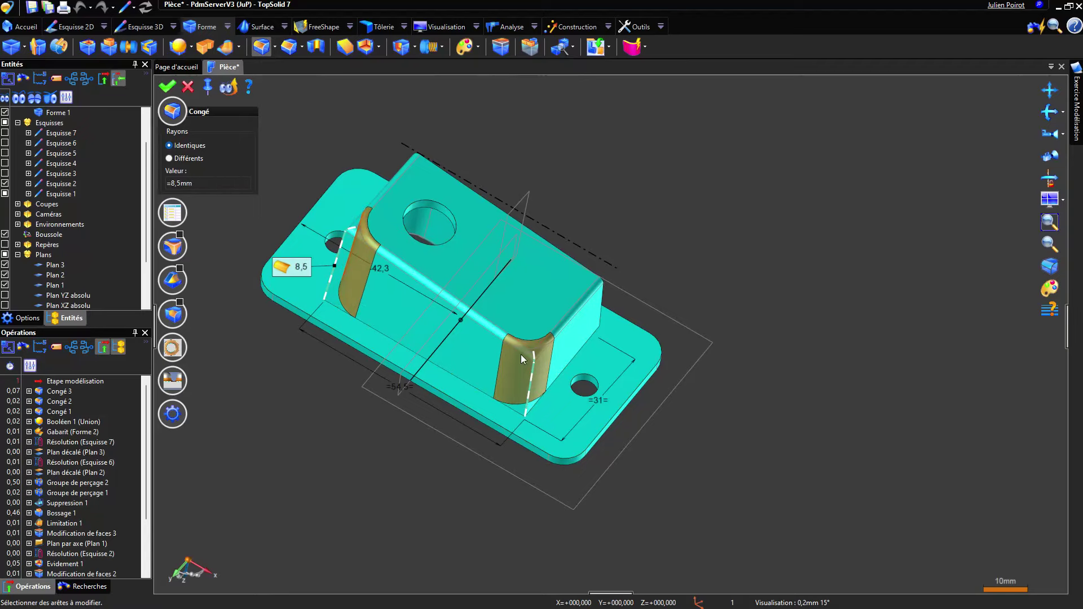
# Fillet the perimeter edge of the cavity's floor with a 0,5 mm radius
pyautogui.moveTo(510, 378); pyautogui.dragTo(416, 380, button='middle')
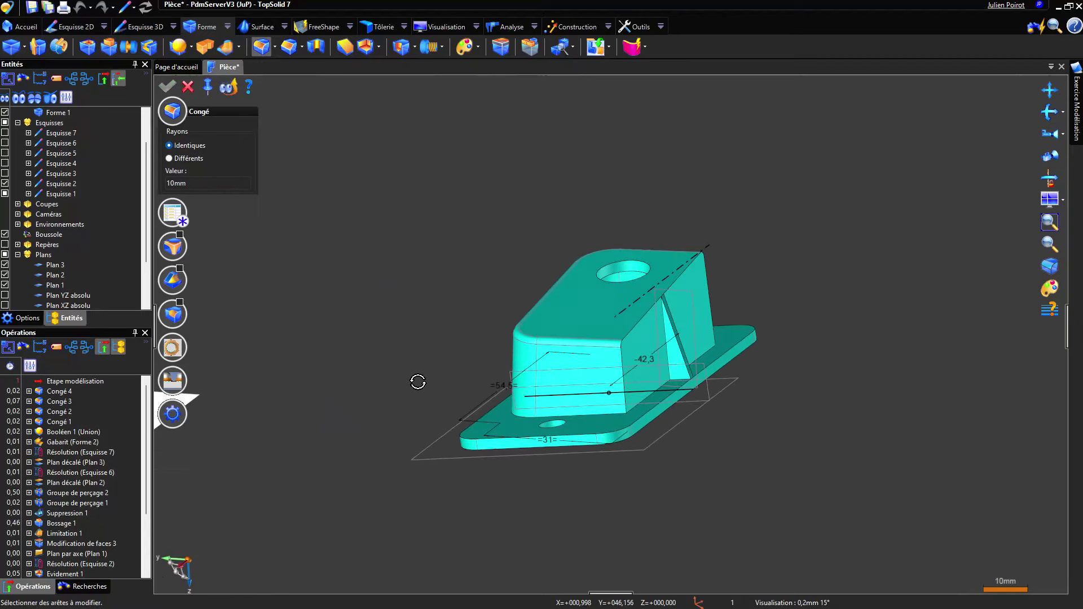
pyautogui.moveTo(503, 361); pyautogui.dragTo(509, 273, button='middle')
pyautogui.moveTo(718, 410); pyautogui.dragTo(603, 333, button='middle')
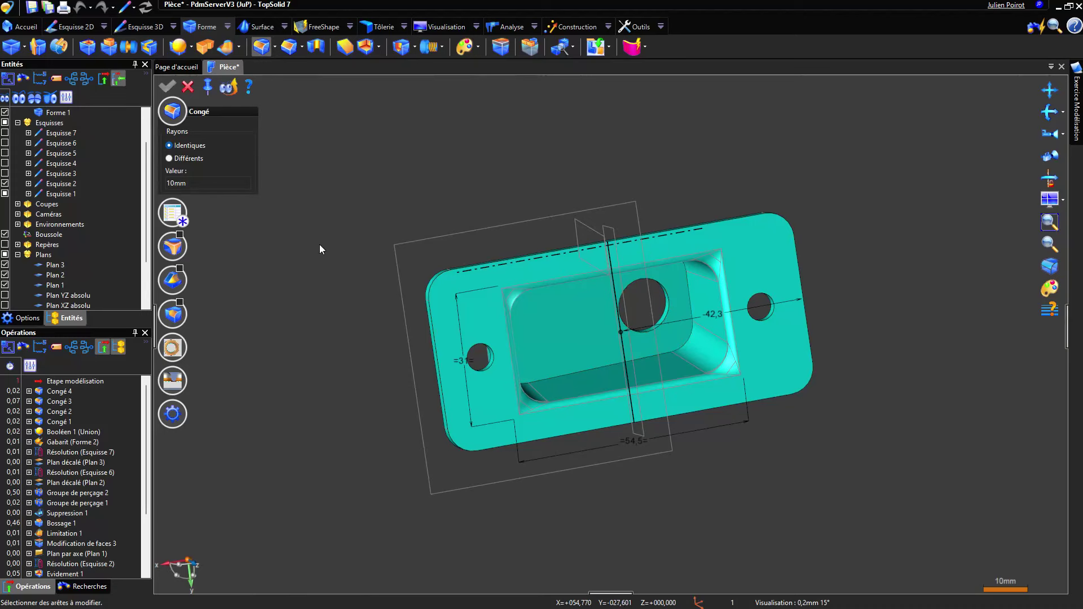
pyautogui.click(220, 181)
pyautogui.write('0,5')
pyautogui.press('Return')
pyautogui.click(569, 374)
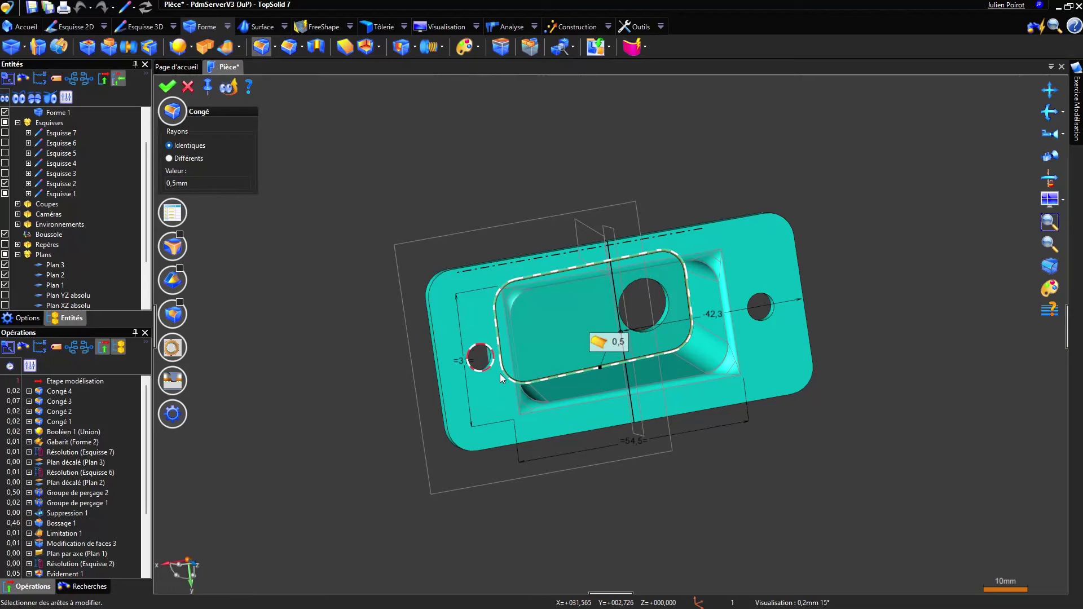
pyautogui.rightClick(440, 204)
pyautogui.click(446, 194)
pyautogui.moveTo(546, 327); pyautogui.dragTo(527, 472, button='middle')
pyautogui.click(489, 350)
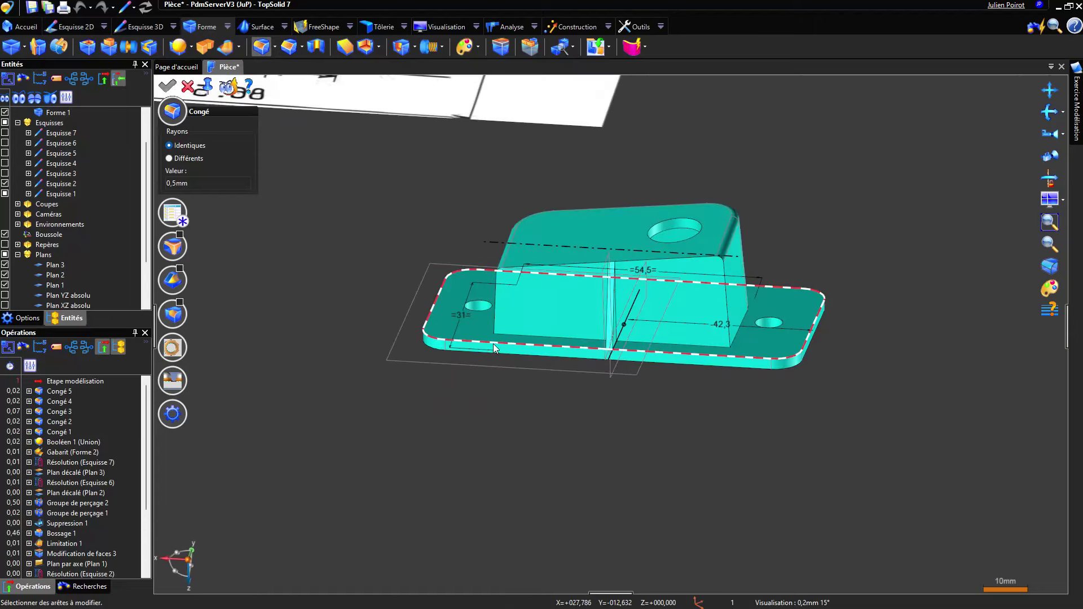
pyautogui.scroll(3, 617, 341)
pyautogui.scroll(3, 617, 342)
pyautogui.scroll(-3, 603, 340)
pyautogui.click(404, 331)
pyautogui.click(226, 185)
pyautogui.write('1')
pyautogui.press('Return')
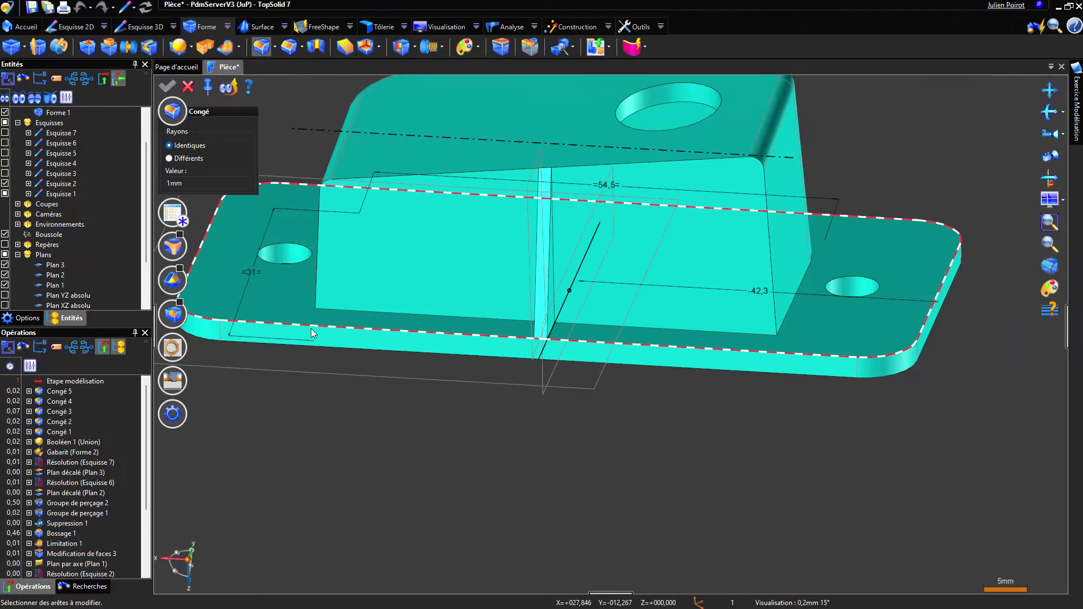
pyautogui.scroll(6, 550, 340)
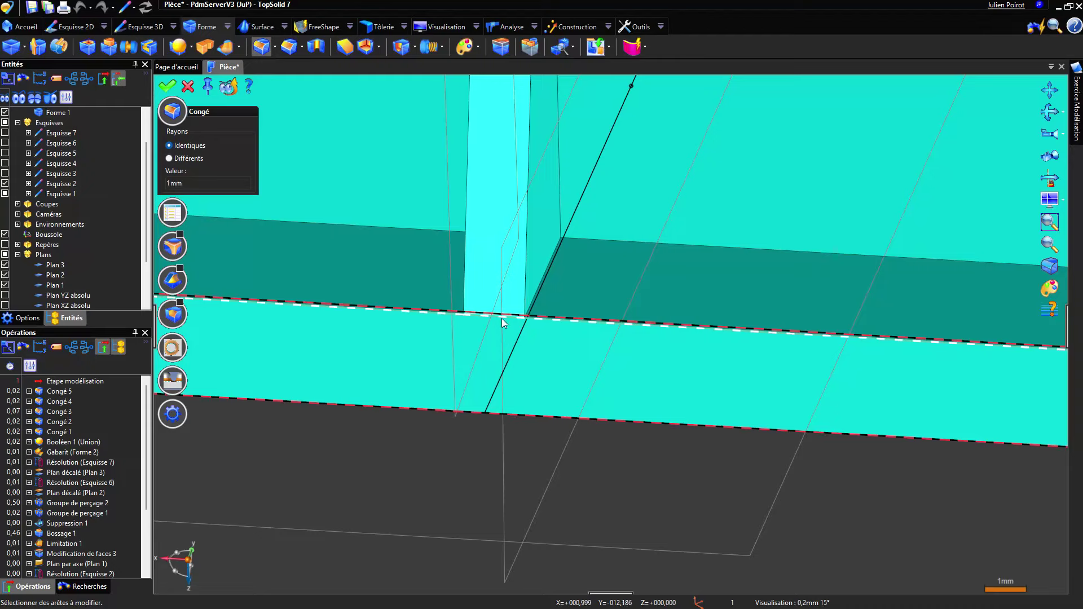
pyautogui.moveTo(491, 331); pyautogui.dragTo(469, 259, button='middle')
pyautogui.scroll(-3, 523, 385)
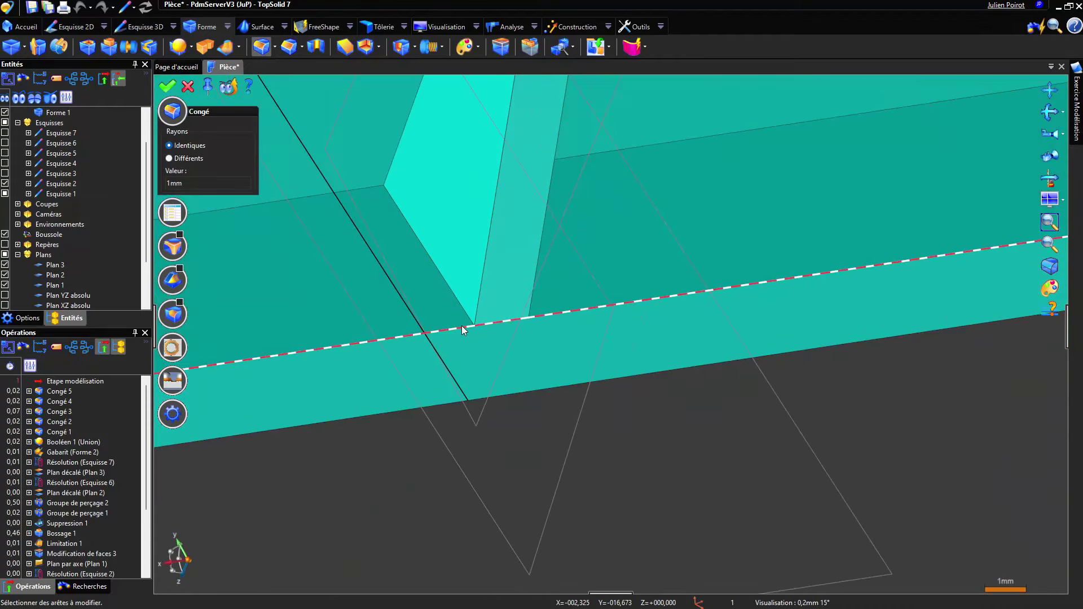
pyautogui.scroll(-3, 530, 418)
pyautogui.scroll(-3, 479, 317)
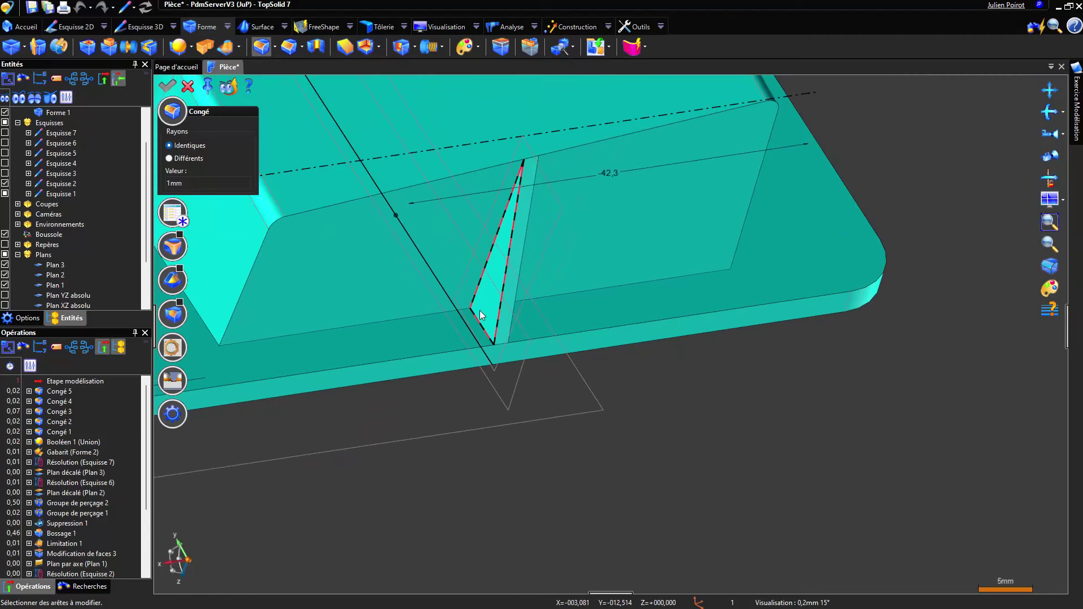
pyautogui.click(556, 161)
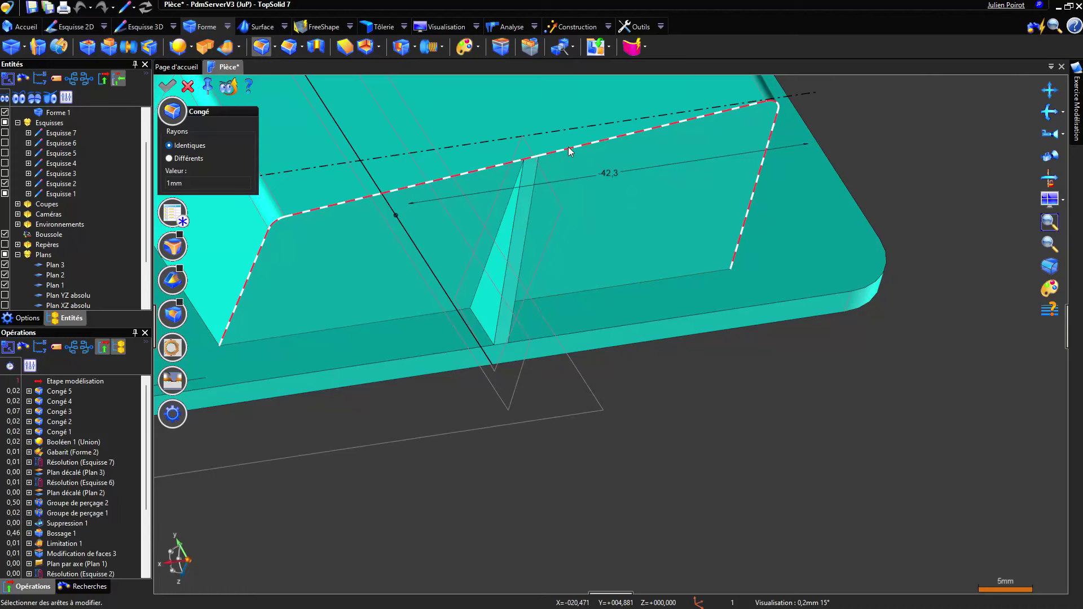
pyautogui.click(561, 158)
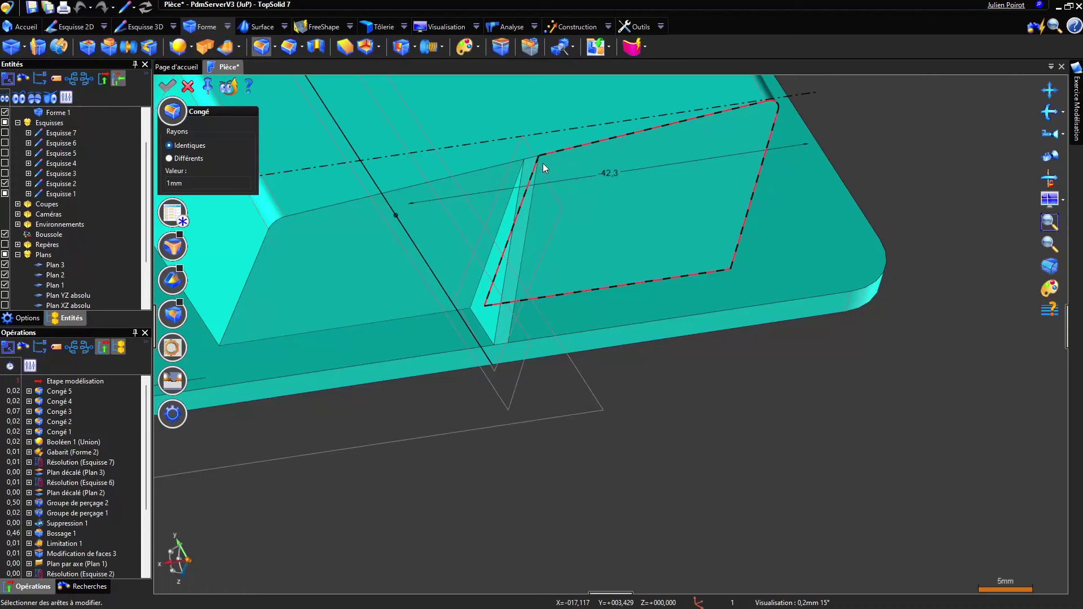
# Set the fillet radius to 0,5 mm and select the rib's two base edges along the flange
pyautogui.click(545, 167)
pyautogui.click(201, 181)
pyautogui.write('0,5')
pyautogui.press('Return')
pyautogui.click(481, 327)
pyautogui.click(483, 327)
pyautogui.scroll(6, 492, 343)
pyautogui.moveTo(502, 336); pyautogui.dragTo(556, 324, button='middle')
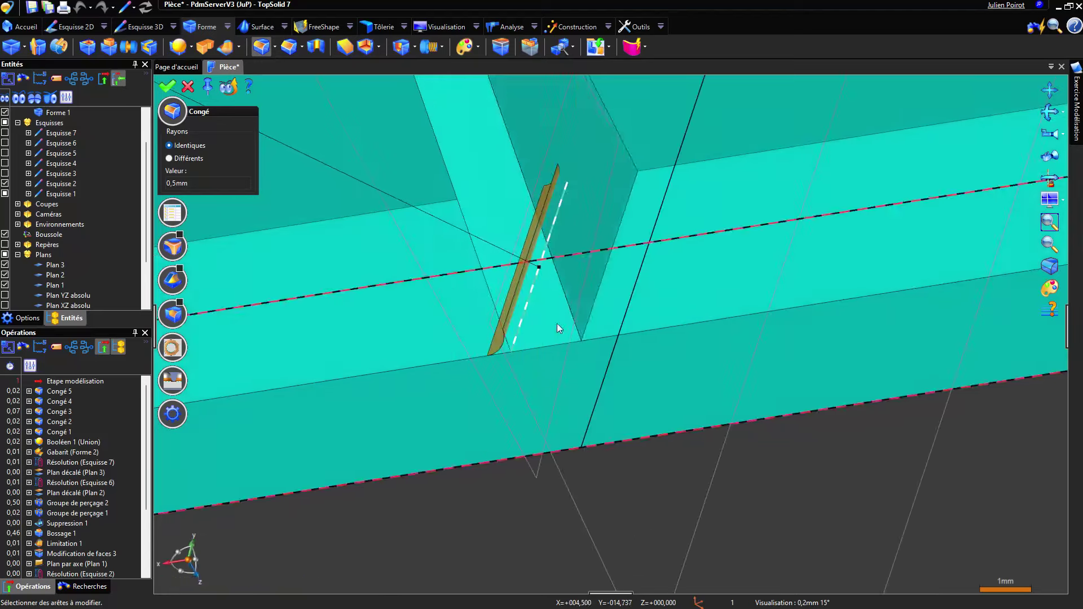
pyautogui.click(591, 312)
# Add the rib's two long edges along the body wall to the 0,5 mm fillet and apply it
pyautogui.scroll(-2, 635, 319)
pyautogui.click(623, 212)
pyautogui.moveTo(621, 209); pyautogui.dragTo(550, 208, button='middle')
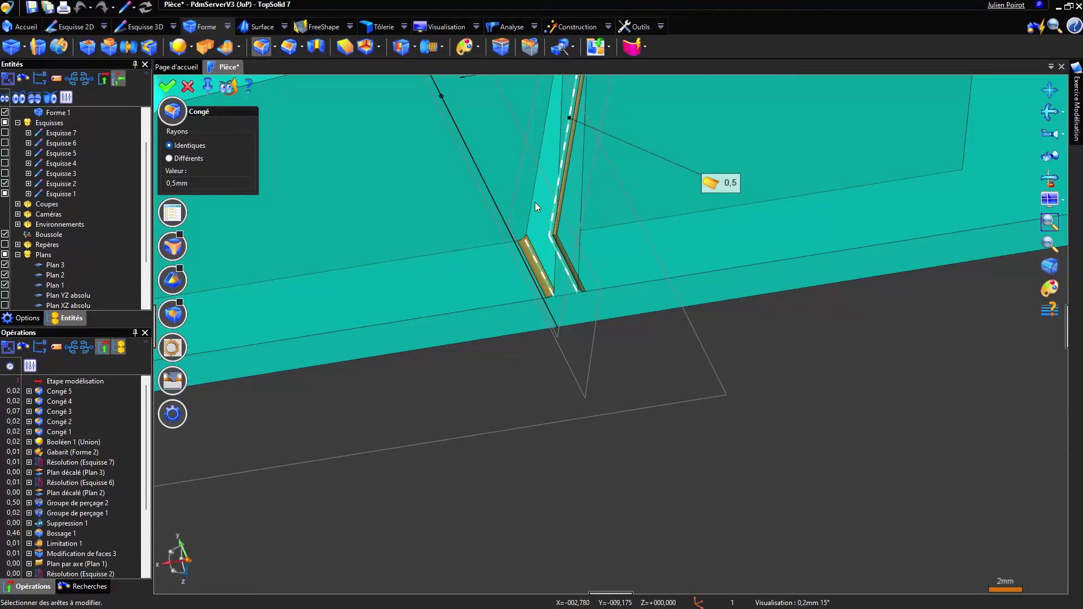
pyautogui.click(536, 203)
pyautogui.scroll(-3, 649, 329)
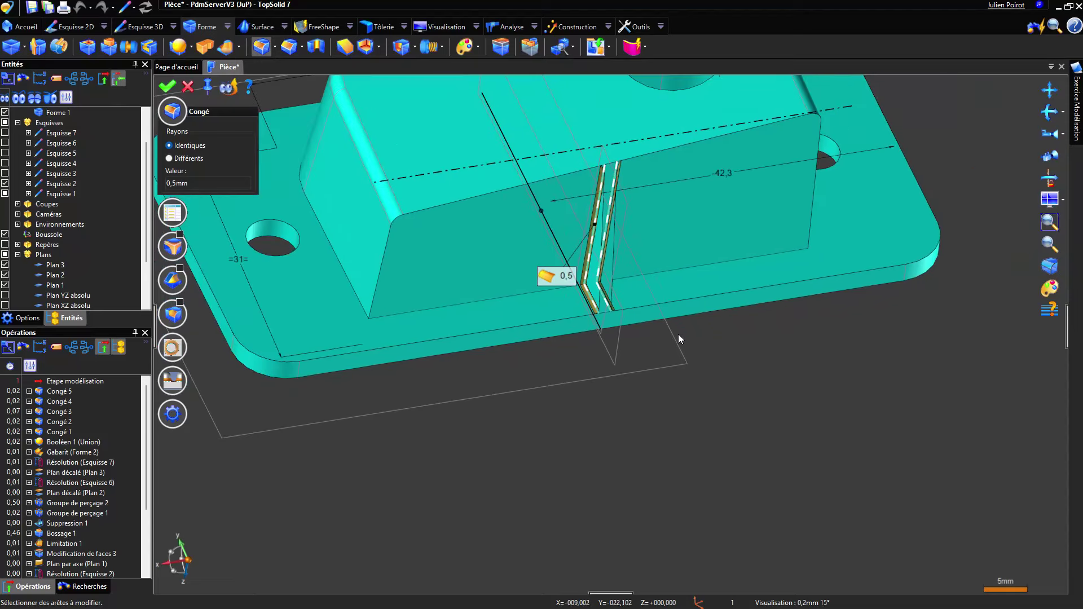
pyautogui.scroll(-2, 677, 336)
pyautogui.scroll(4, 665, 333)
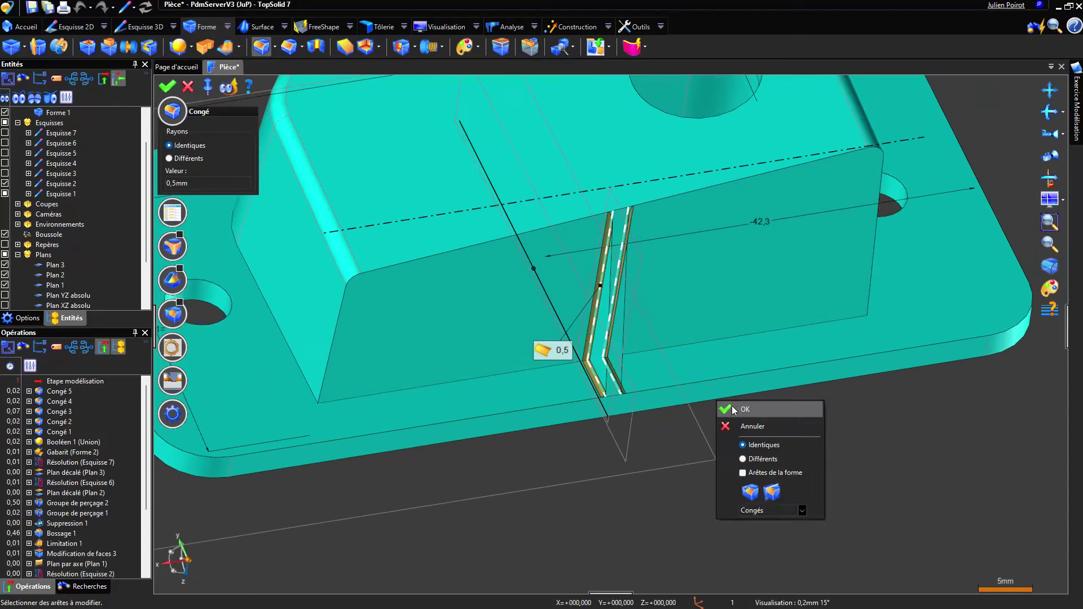
pyautogui.press('Return')
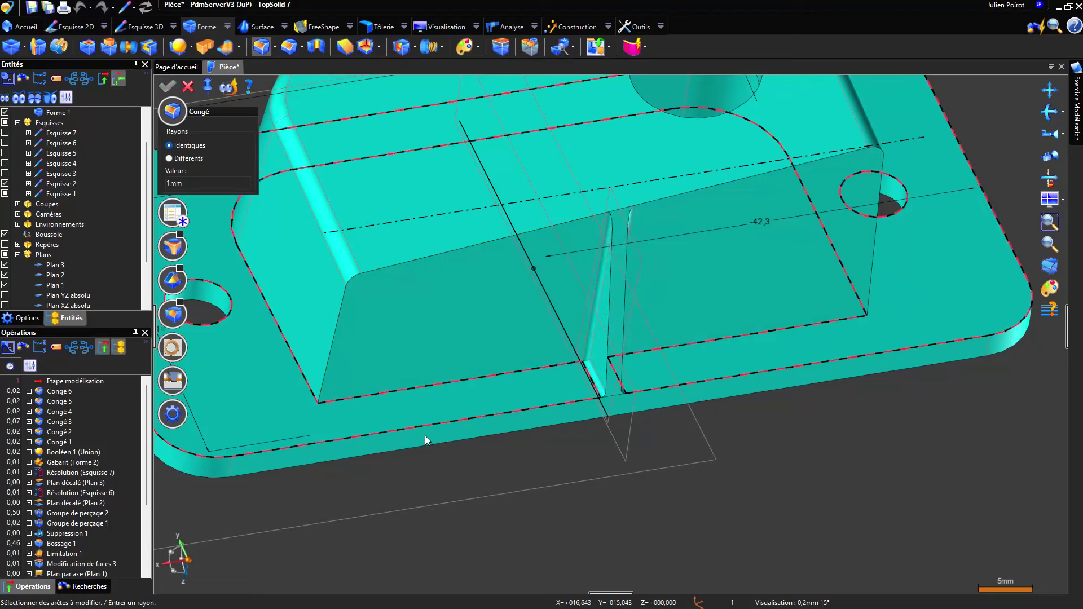
# Fillet the flange's upper outer edge with a 1 mm radius
pyautogui.click(436, 424)
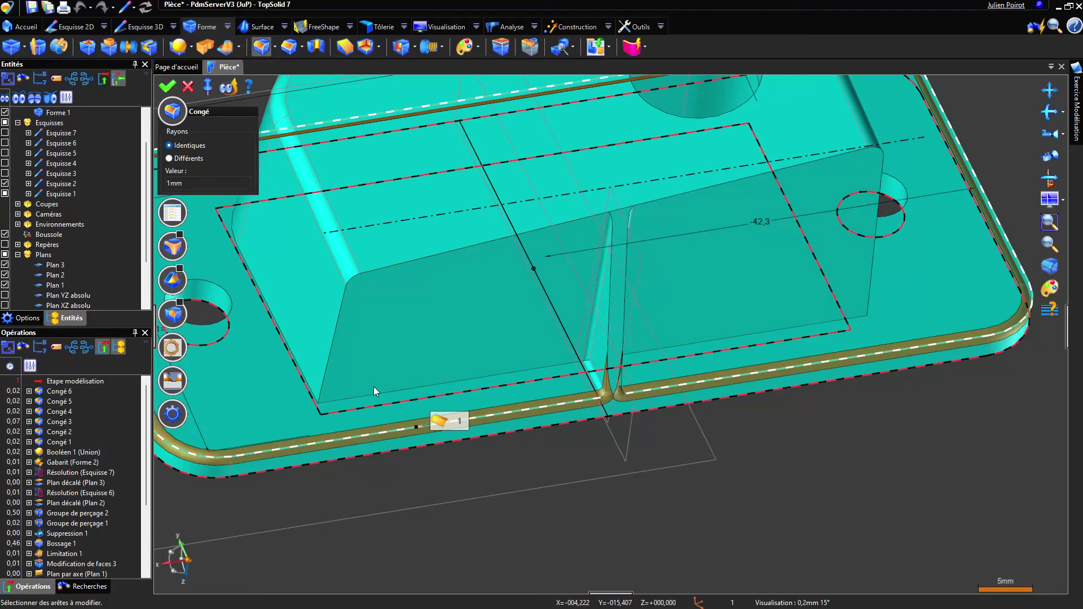
pyautogui.moveTo(327, 390); pyautogui.dragTo(571, 437, button='middle')
pyautogui.scroll(-1, 569, 437)
pyautogui.moveTo(617, 387); pyautogui.dragTo(465, 388, button='middle')
pyautogui.moveTo(566, 378)
pyautogui.mouseDown(button='middle')
pyautogui.moveTo(595, 363)
pyautogui.moveTo(565, 375)
pyautogui.mouseUp(button='middle')
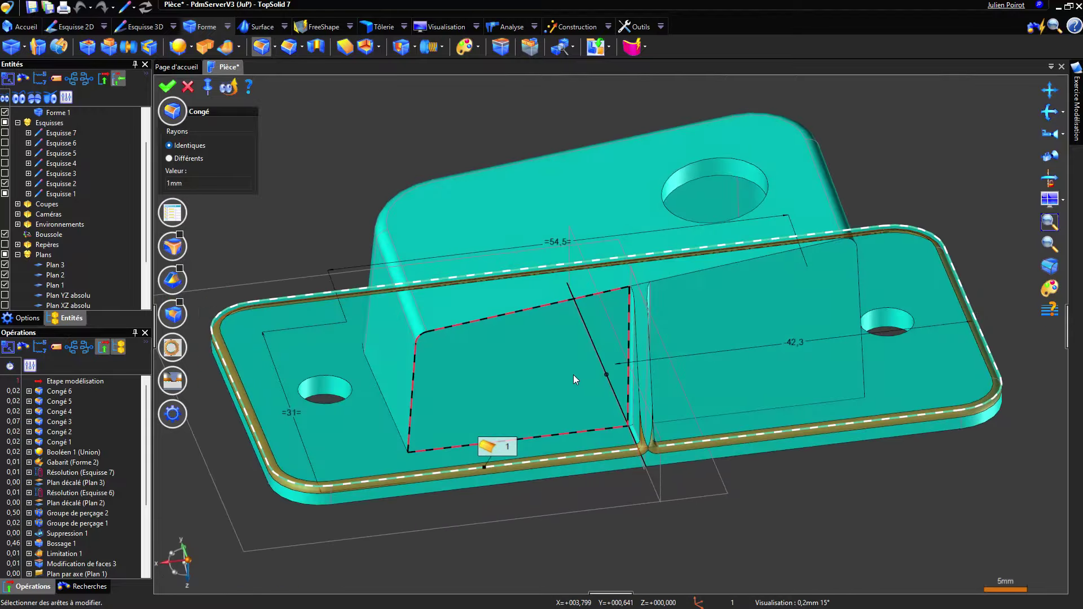
pyautogui.moveTo(643, 401); pyautogui.dragTo(578, 373, button='middle')
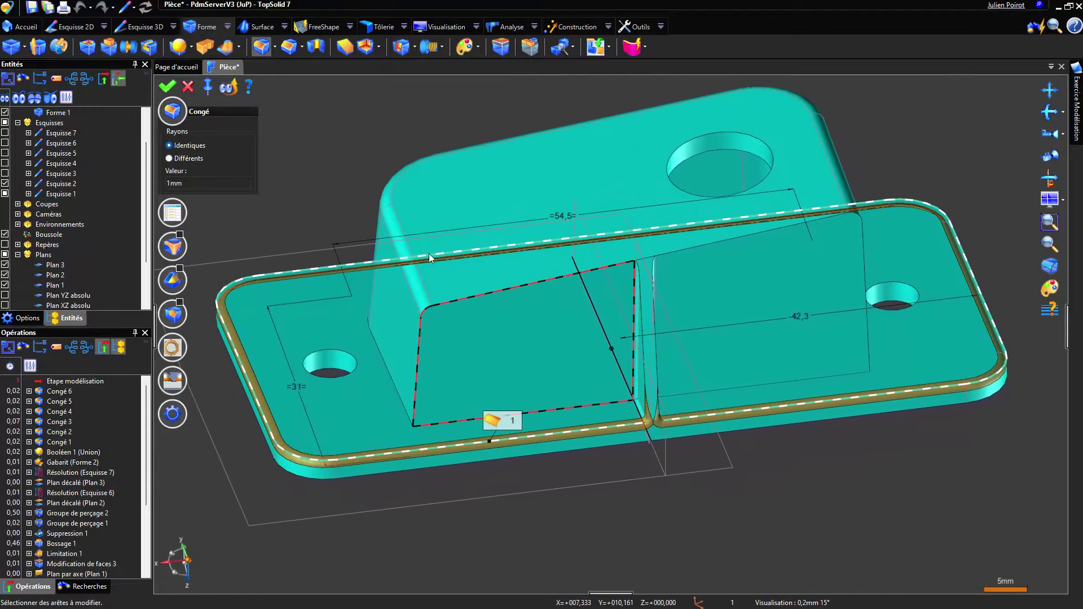
pyautogui.rightClick(356, 136)
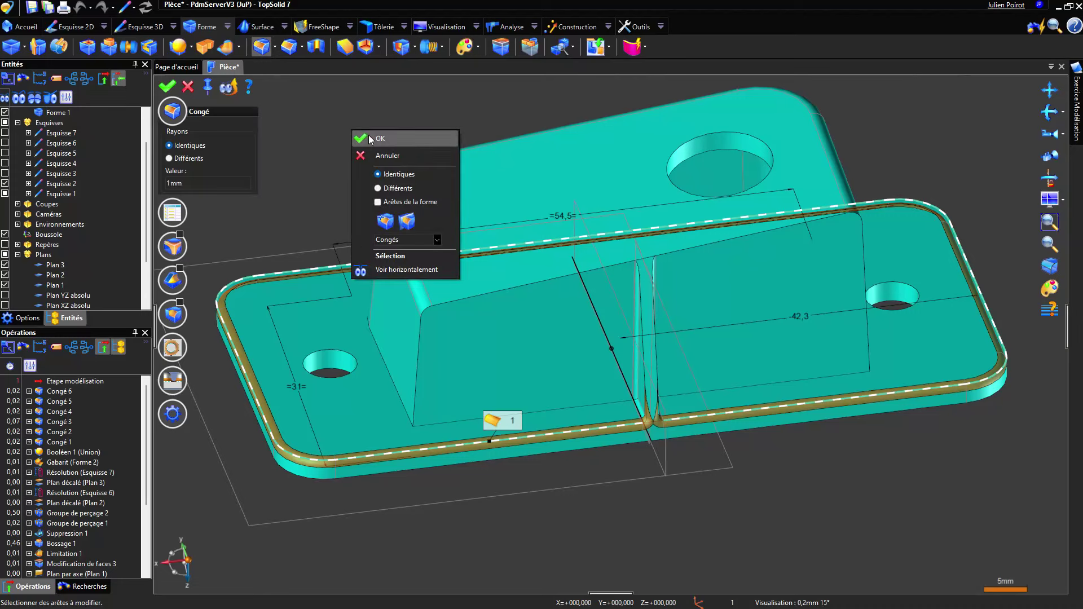
pyautogui.click(369, 139)
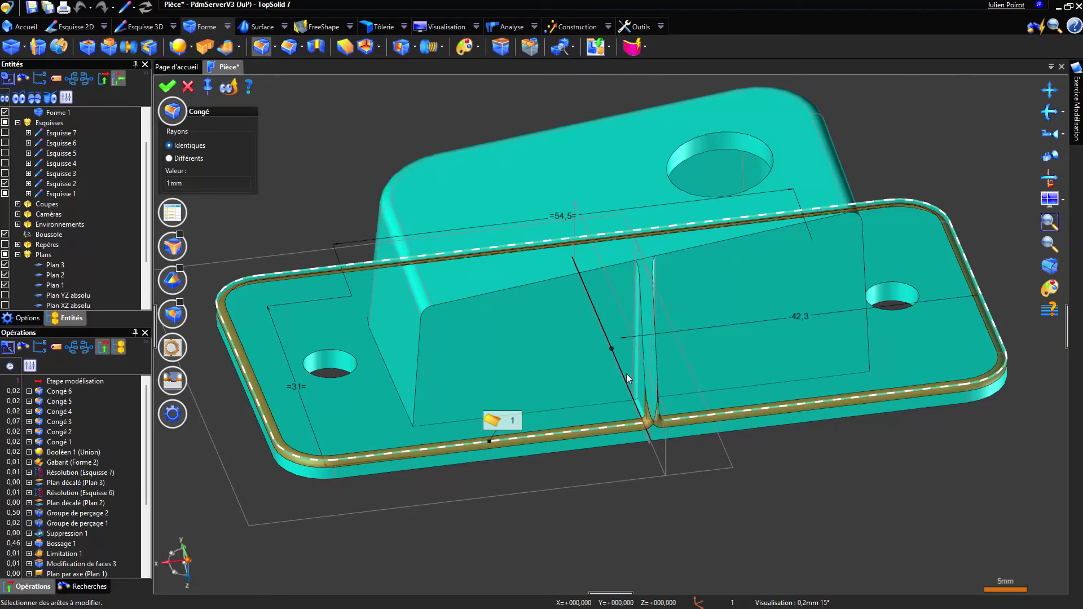
# Fillet the edges where the body walls meet the flange with a 1 mm radius
pyautogui.click(532, 414)
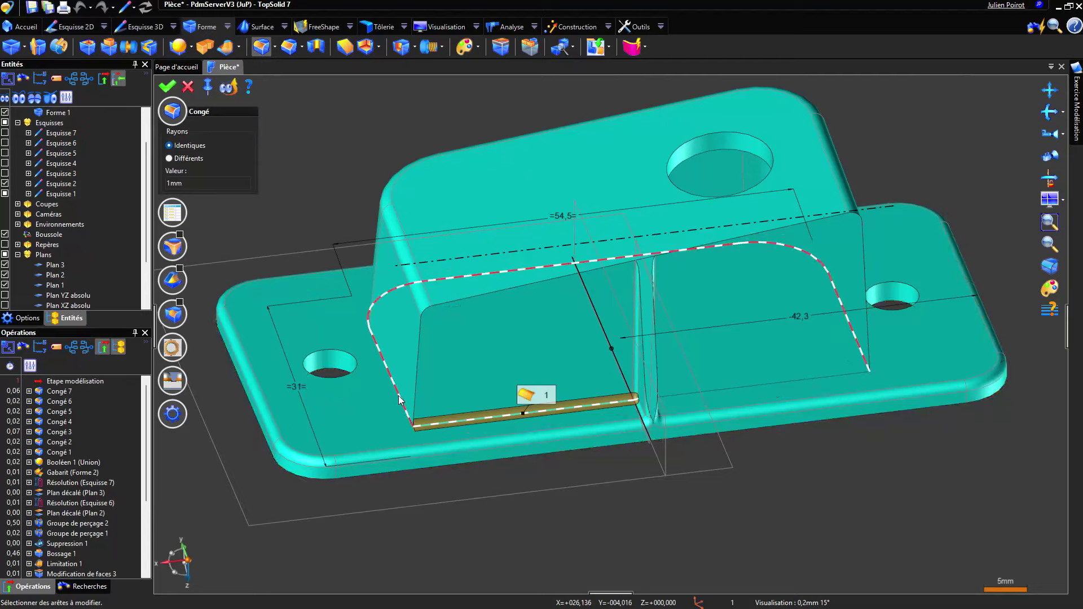
pyautogui.moveTo(797, 368)
pyautogui.mouseDown(button='middle')
pyautogui.moveTo(649, 387)
pyautogui.moveTo(777, 361)
pyautogui.mouseUp(button='middle')
pyautogui.rightClick(385, 152)
pyautogui.click(393, 153)
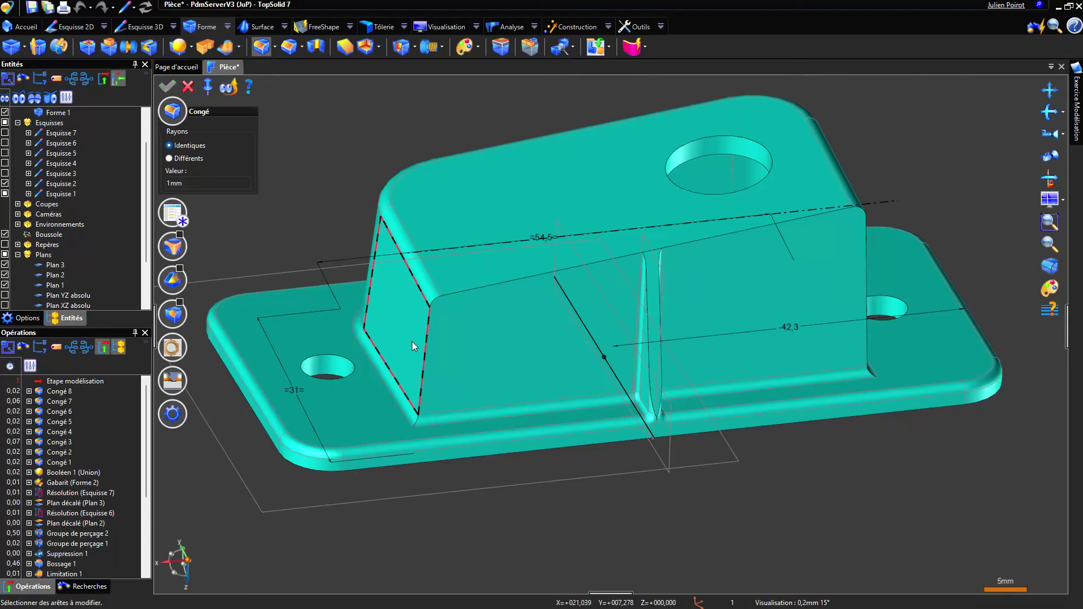
# Set the fillet radius to 1,5 mm and select the body's two sloping top edges on either side of the rib
pyautogui.click(216, 181)
pyautogui.write('1,5')
pyautogui.press('Return')
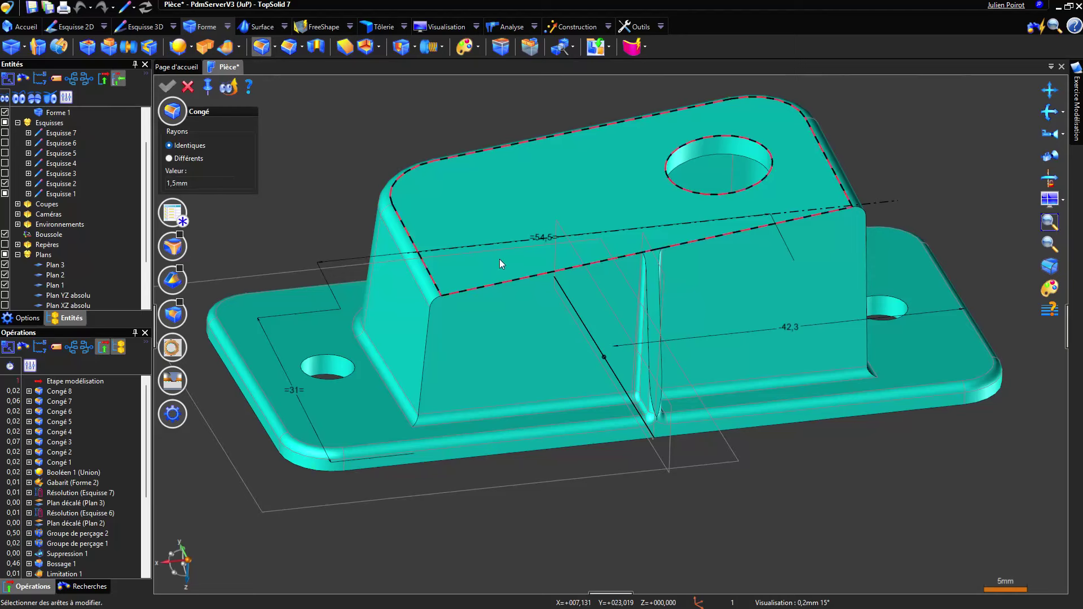
pyautogui.click(487, 285)
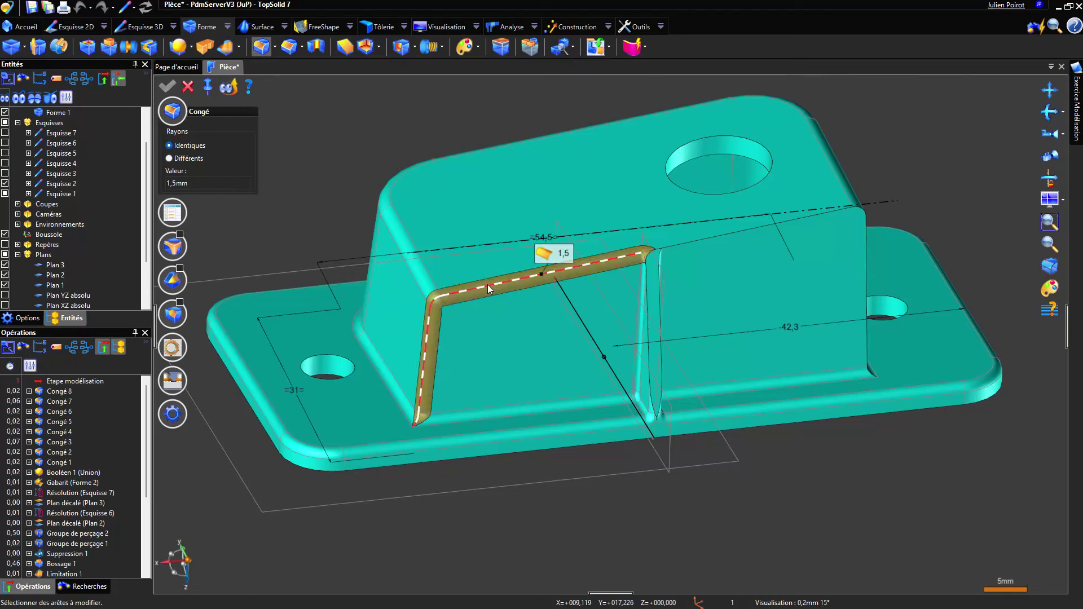
pyautogui.click(428, 317)
pyautogui.click(457, 289)
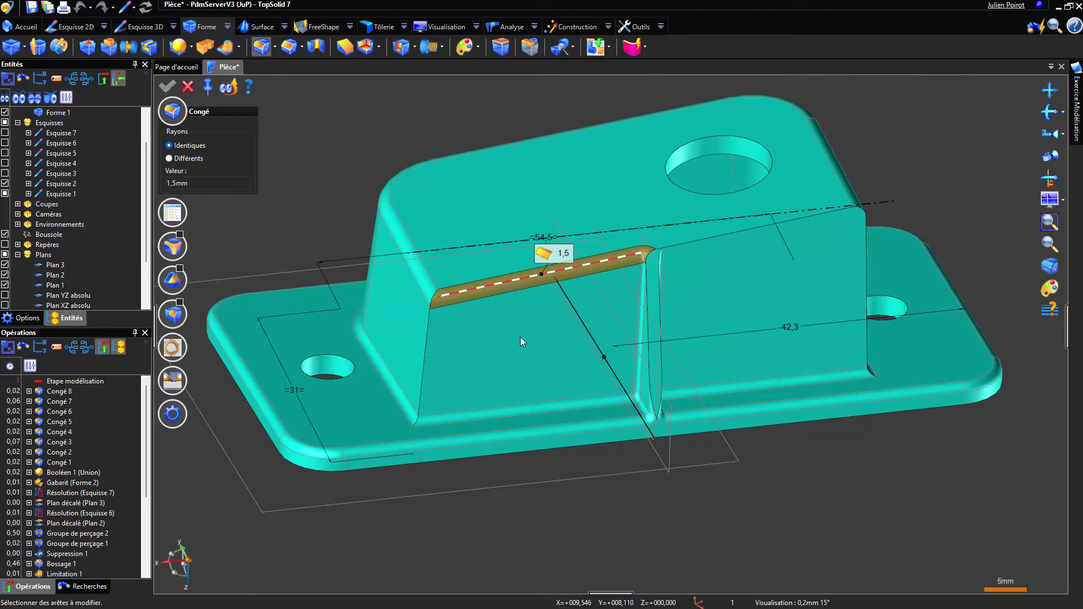
pyautogui.click(699, 241)
# Add the short edge across the top of the rib to the 1,5 mm fillet and apply it
pyautogui.scroll(5, 655, 253)
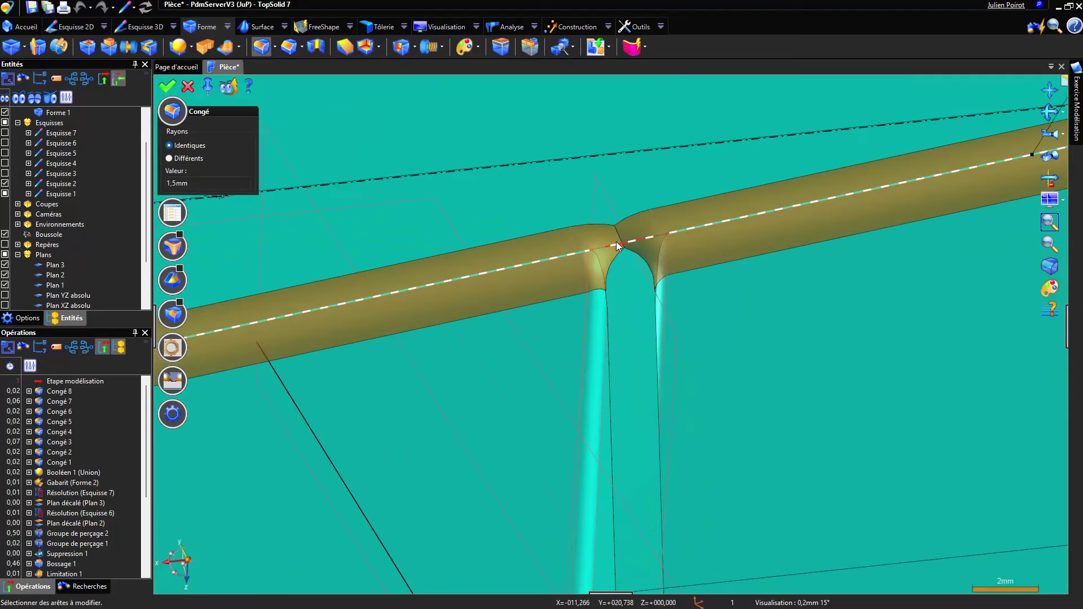
pyautogui.click(615, 243)
pyautogui.scroll(4, 604, 242)
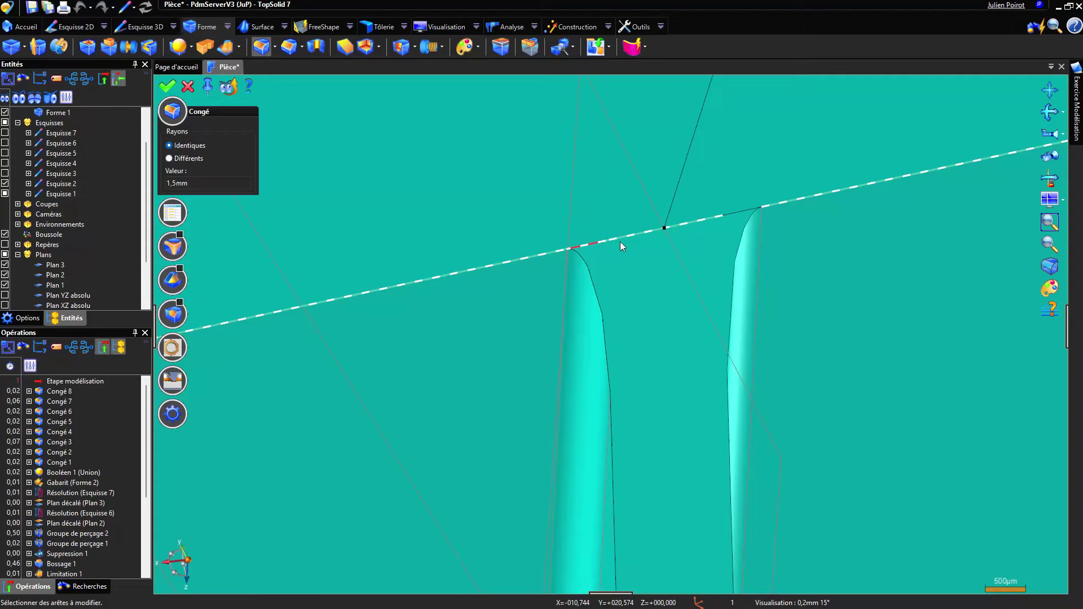
pyautogui.click(615, 239)
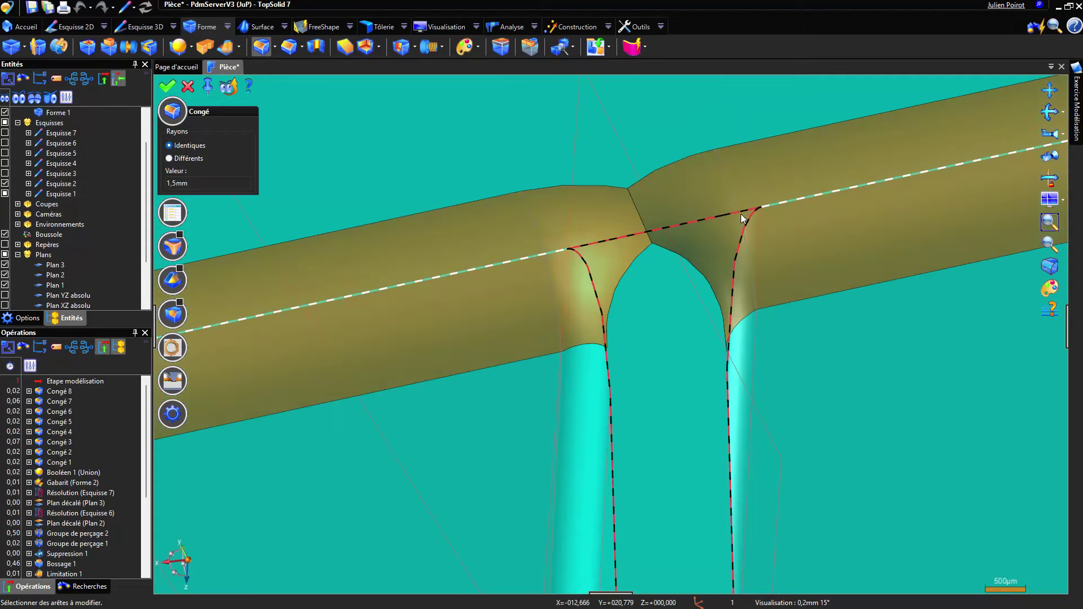
pyautogui.scroll(-5, 644, 252)
pyautogui.moveTo(644, 252); pyautogui.dragTo(666, 292, button='middle')
pyautogui.scroll(-3, 666, 292)
pyautogui.rightClick(449, 306)
pyautogui.click(451, 293)
# Fillet the two upright corner edges of the body's ribbed wall with a radius of 6+2,5 mm
pyautogui.write('6+2,5')
pyautogui.press('Return')
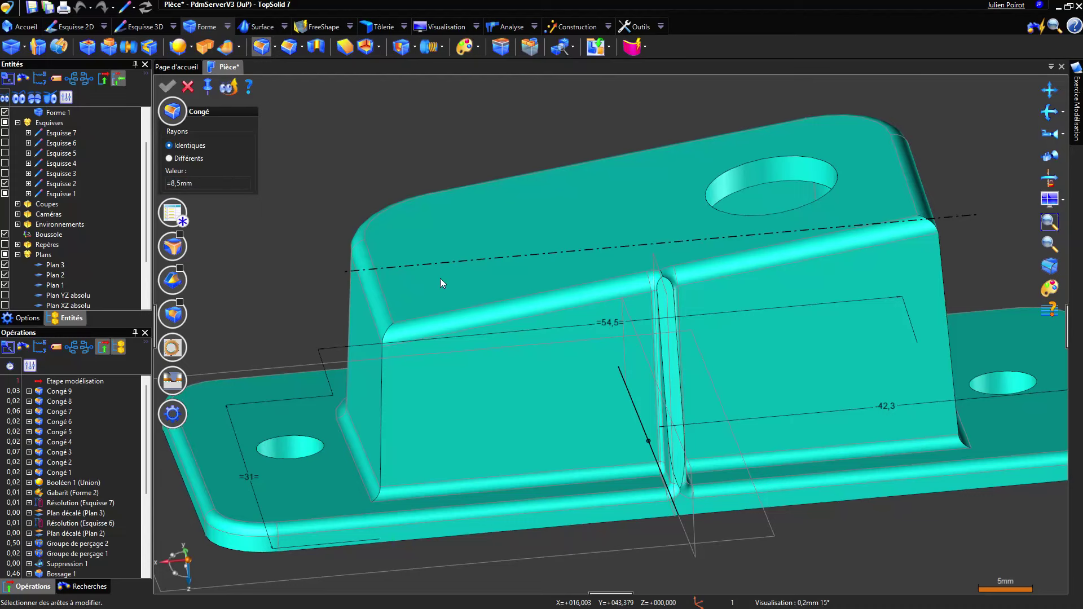
pyautogui.click(381, 387)
pyautogui.moveTo(644, 401); pyautogui.dragTo(720, 332, button='middle')
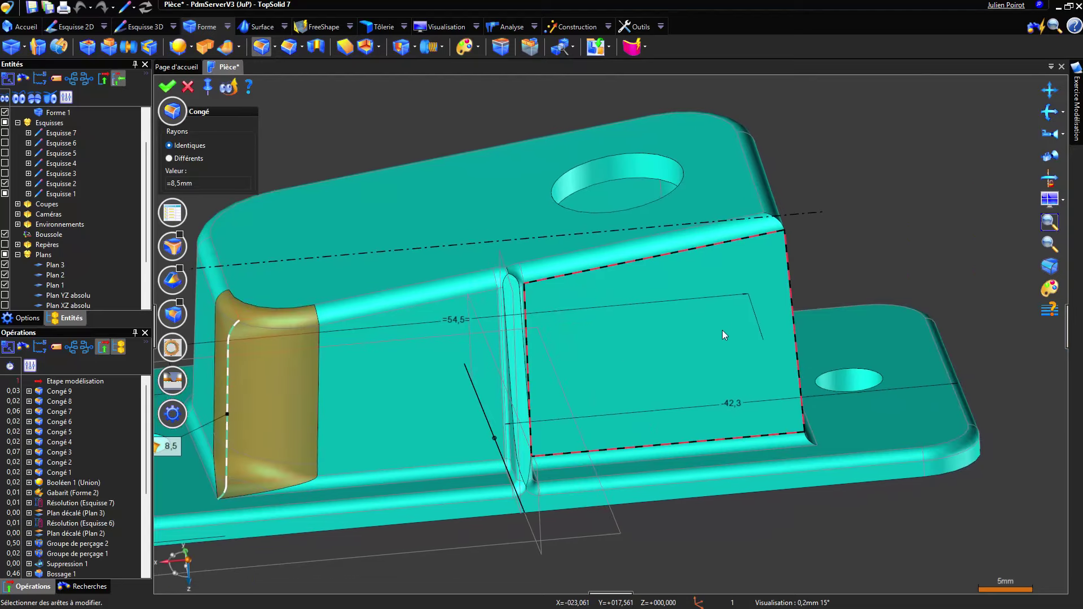
pyautogui.click(795, 343)
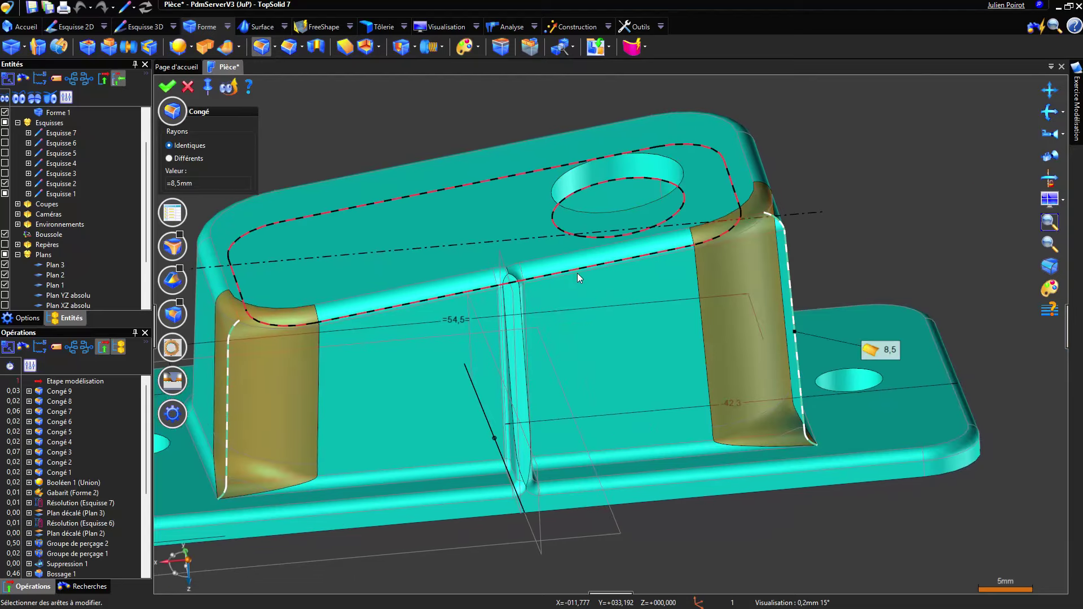
pyautogui.moveTo(577, 273); pyautogui.dragTo(620, 300, button='middle')
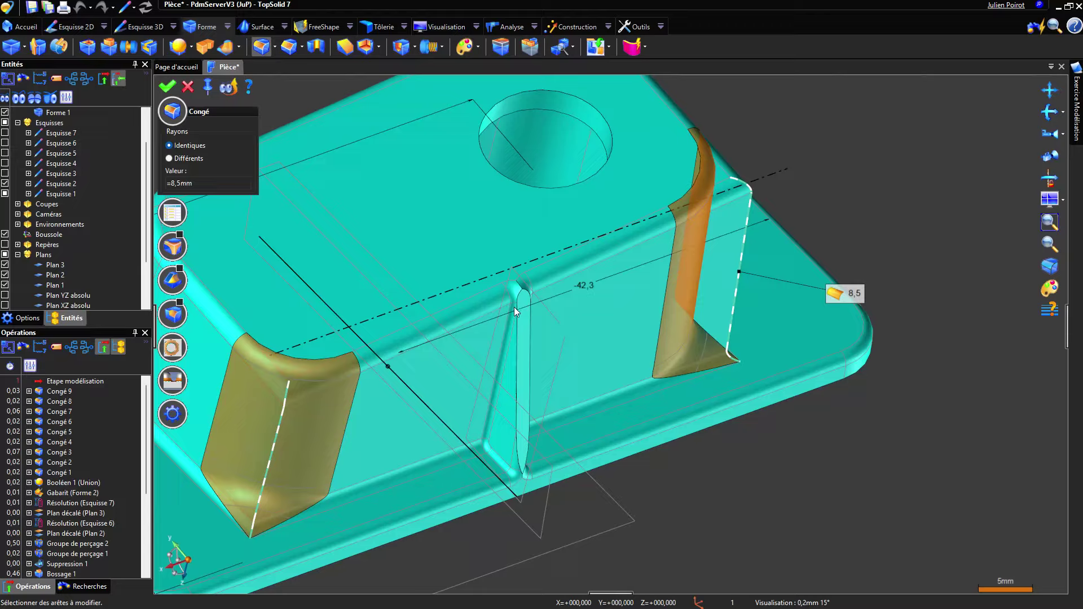
pyautogui.press('Return')
pyautogui.scroll(5, 518, 305)
pyautogui.moveTo(517, 260); pyautogui.dragTo(561, 329, button='middle')
pyautogui.scroll(-5, 561, 328)
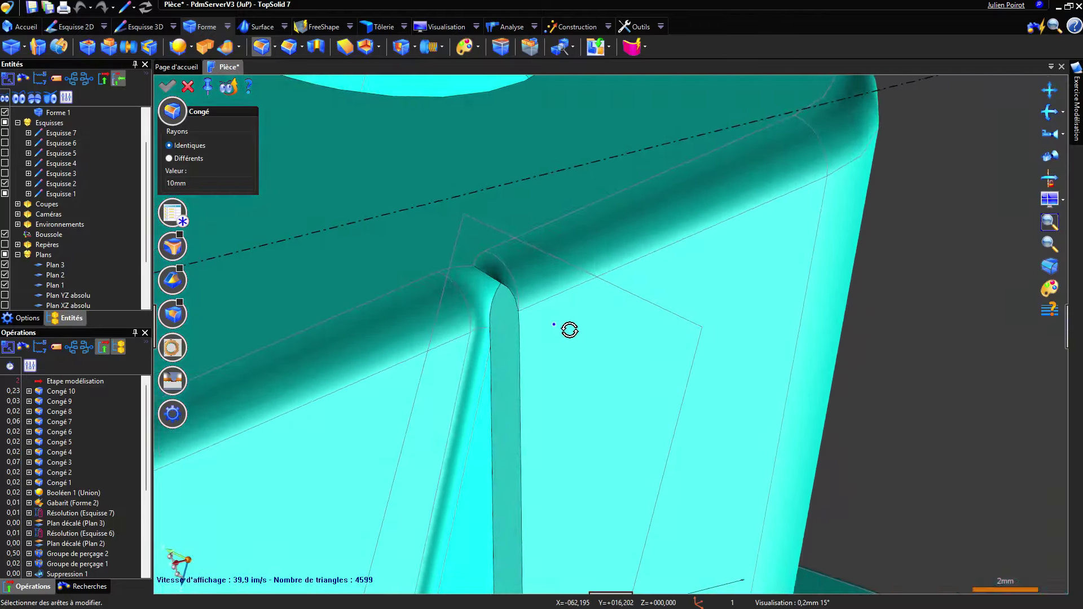
pyautogui.write('0,5')
pyautogui.press('Return')
pyautogui.click(523, 360)
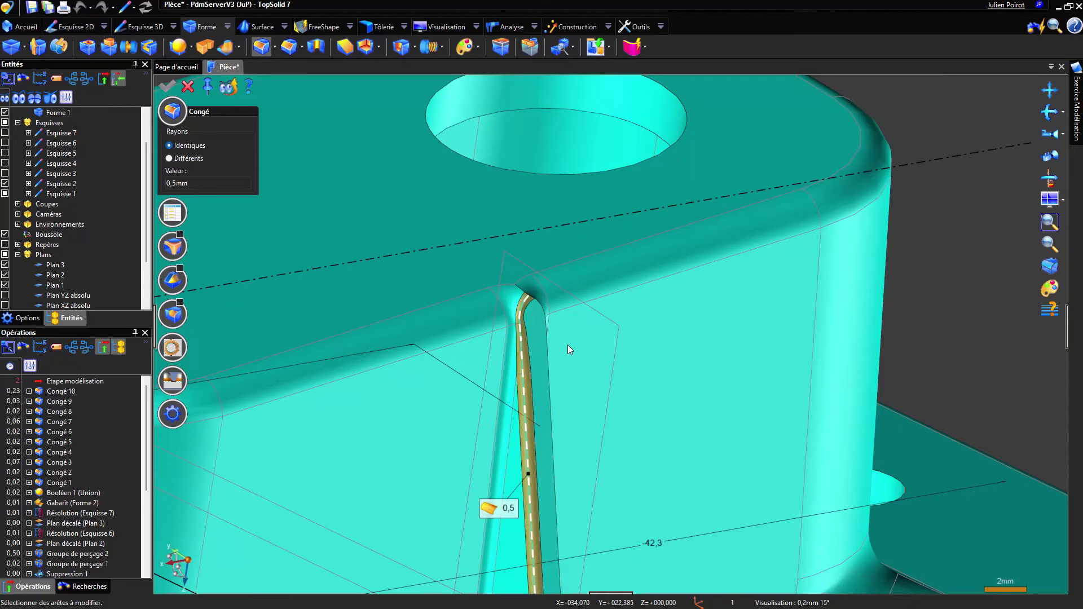
pyautogui.click(550, 348)
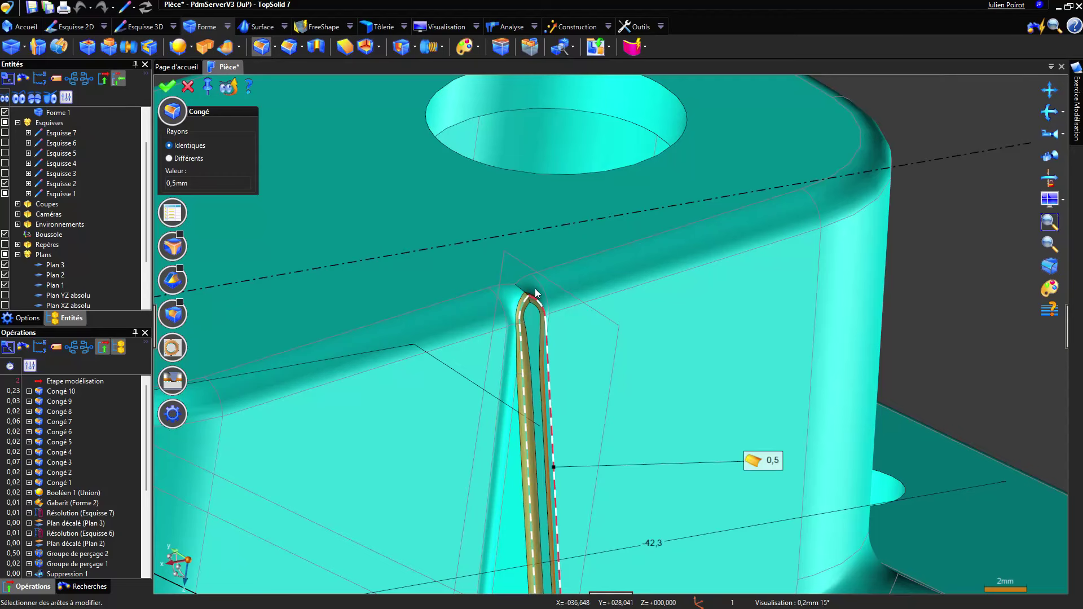
pyautogui.scroll(3, 521, 288)
pyautogui.moveTo(514, 293)
pyautogui.mouseDown(button='middle')
pyautogui.moveTo(583, 293)
pyautogui.moveTo(498, 297)
pyautogui.mouseUp(button='middle')
pyautogui.scroll(-5, 498, 296)
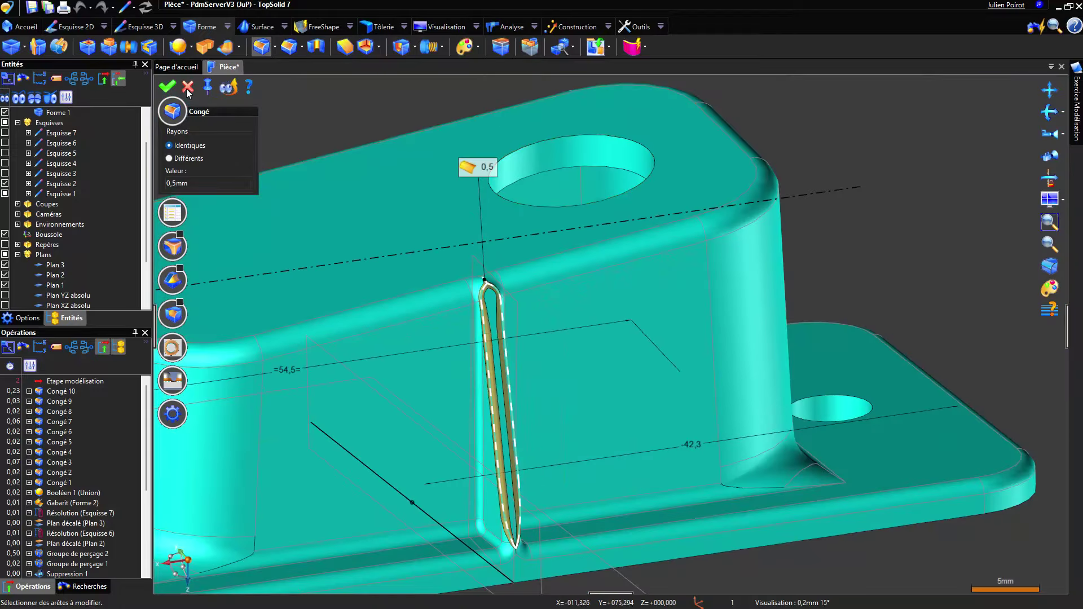
pyautogui.click(188, 88)
# Try deleting the 1,5 mm fillet operation, Congé 9, and undo the deletion
pyautogui.click(53, 402)
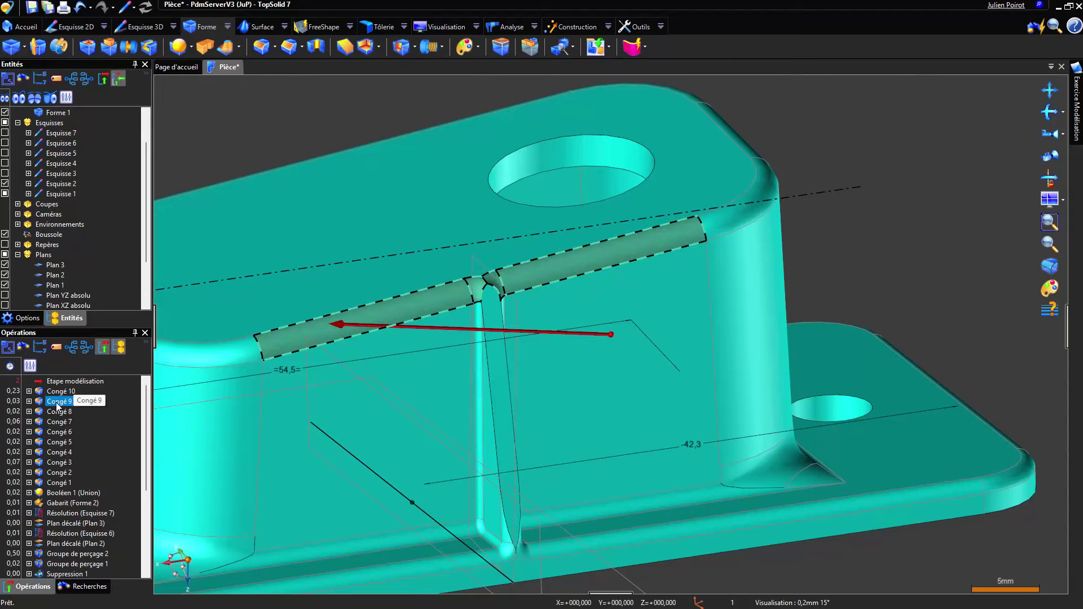
pyautogui.press('Delete')
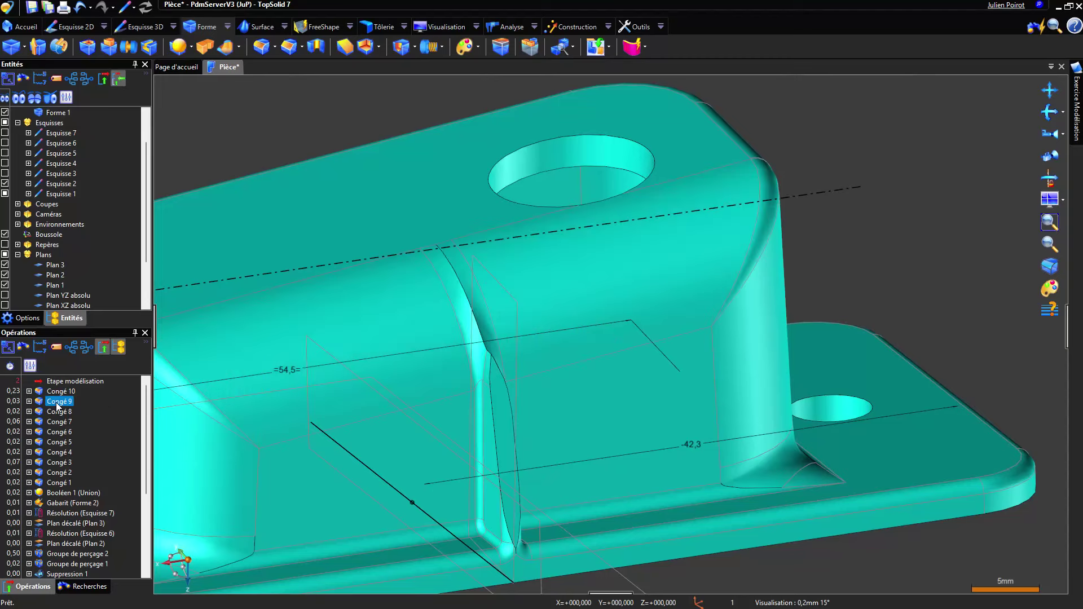
pyautogui.moveTo(451, 288); pyautogui.dragTo(538, 329, button='middle')
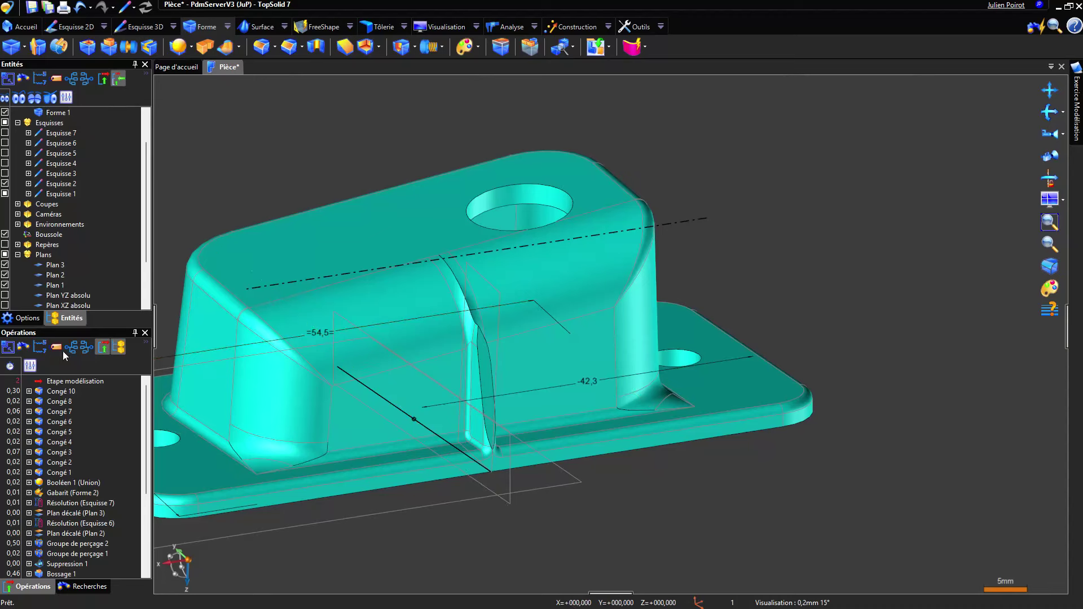
pyautogui.click(79, 7)
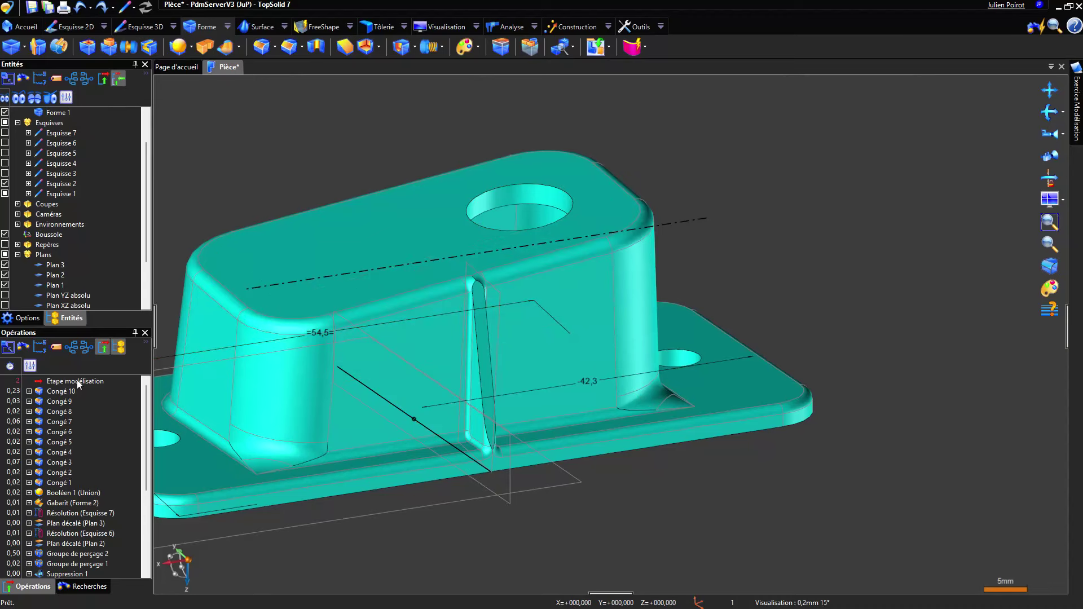
# Insert a 0,5 mm fillet ahead of Congé 9 in the operation history, starting from the rib's curved upper edge
pyautogui.scroll(5, 469, 282)
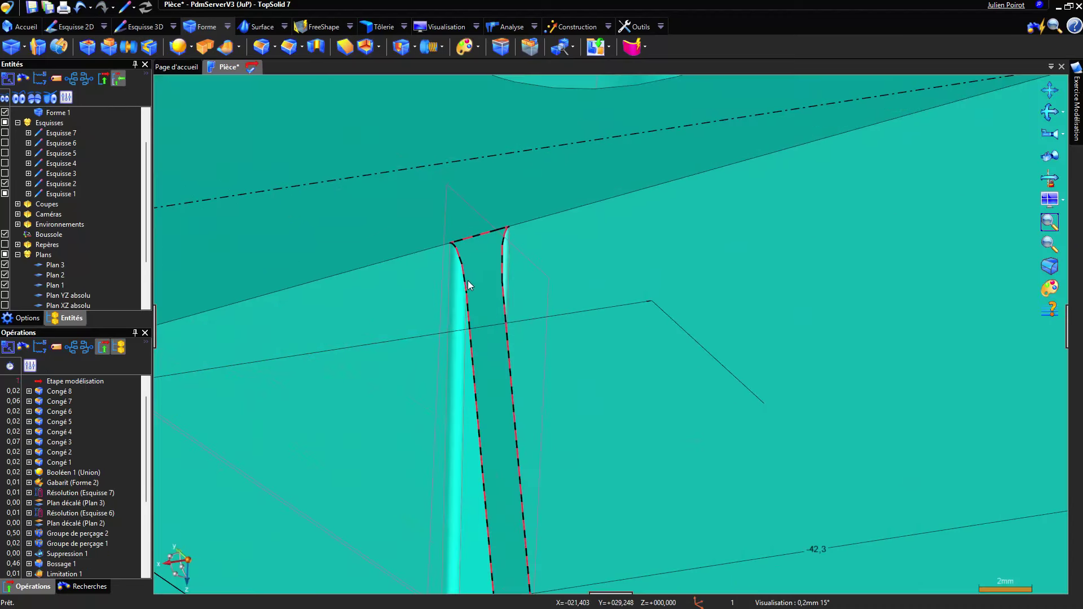
pyautogui.rightClick(465, 279)
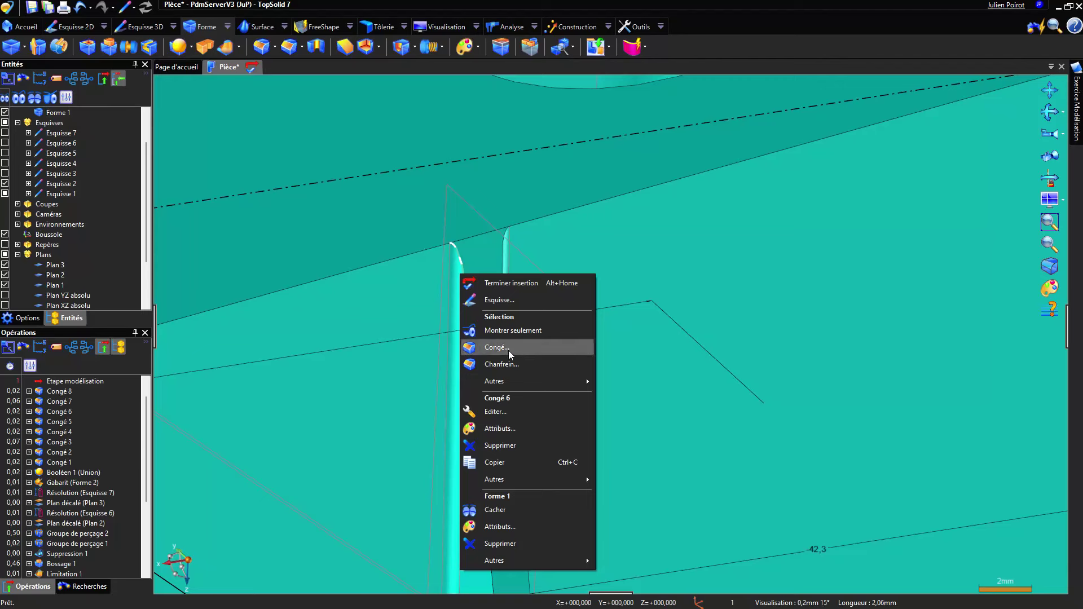
pyautogui.click(508, 348)
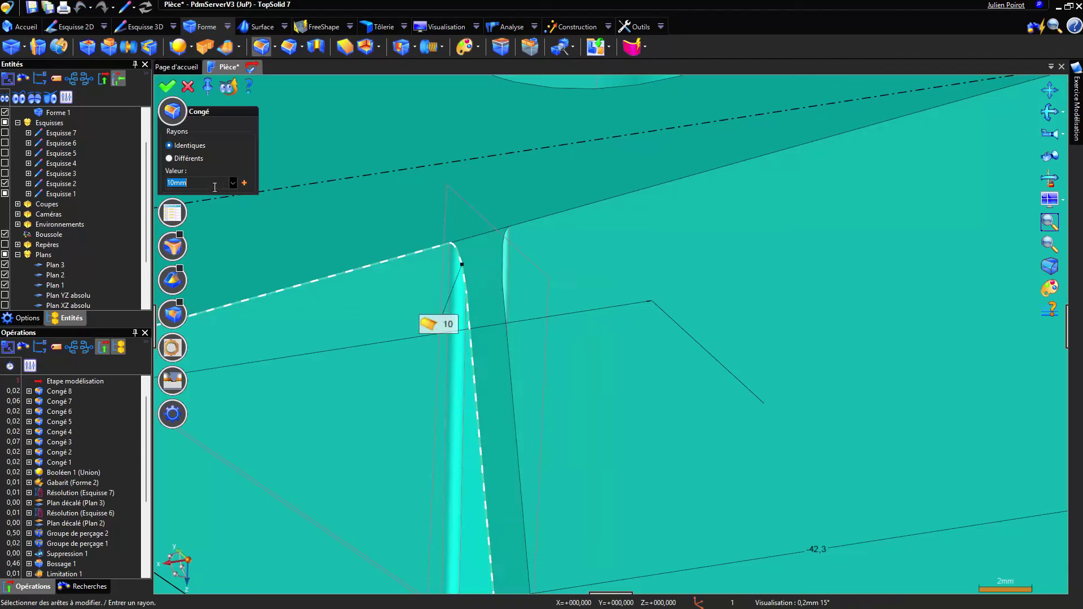
pyautogui.write('0,5')
pyautogui.press('Return')
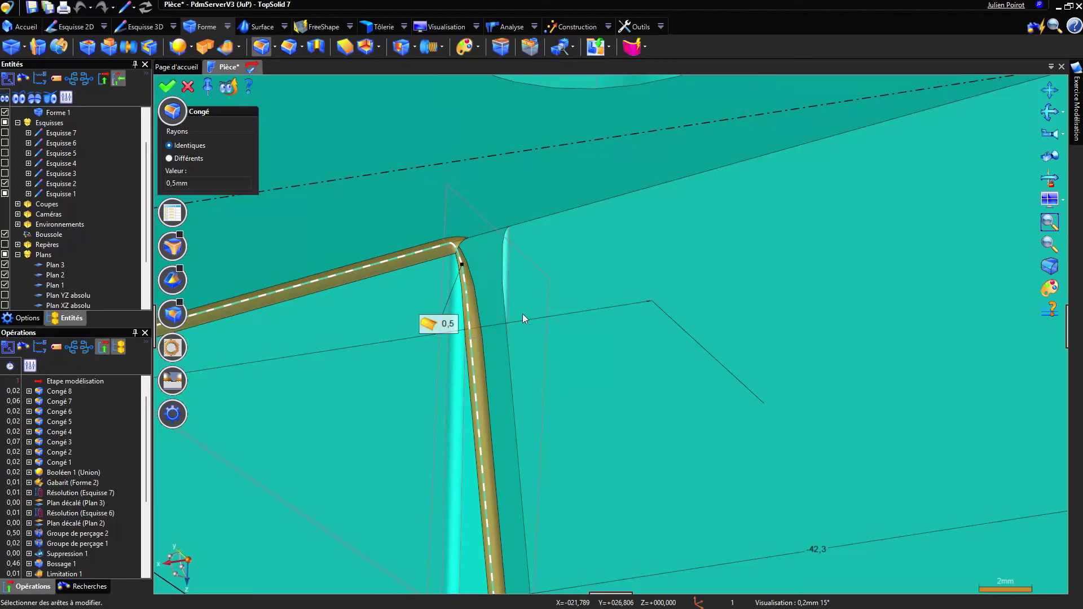
# Open the fillet's edge list and remove the preselected edge from it
pyautogui.click(451, 248)
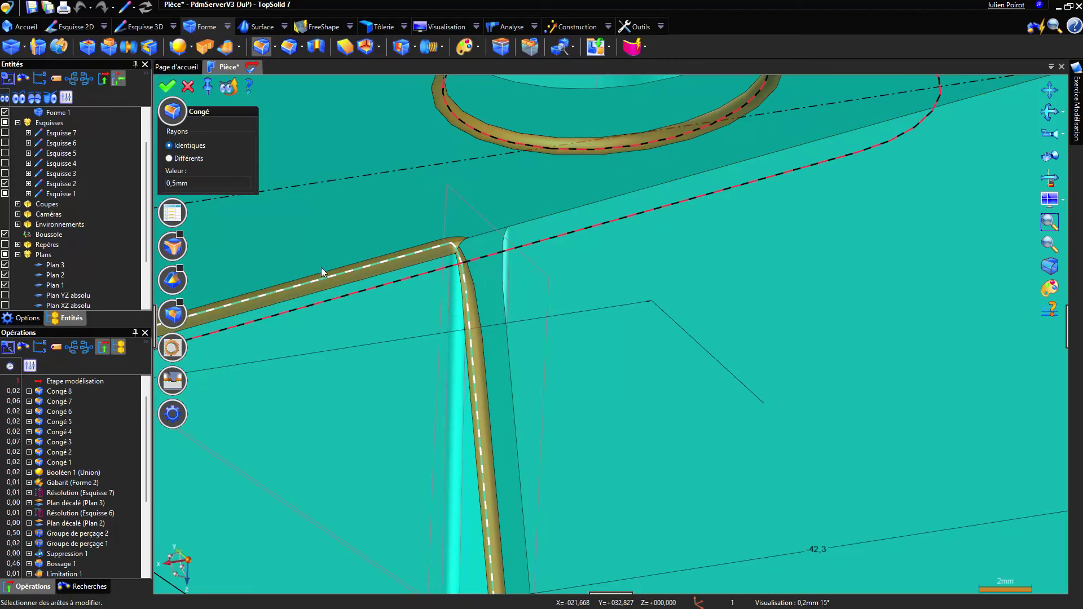
pyautogui.click(174, 215)
pyautogui.rightClick(194, 276)
pyautogui.click(248, 295)
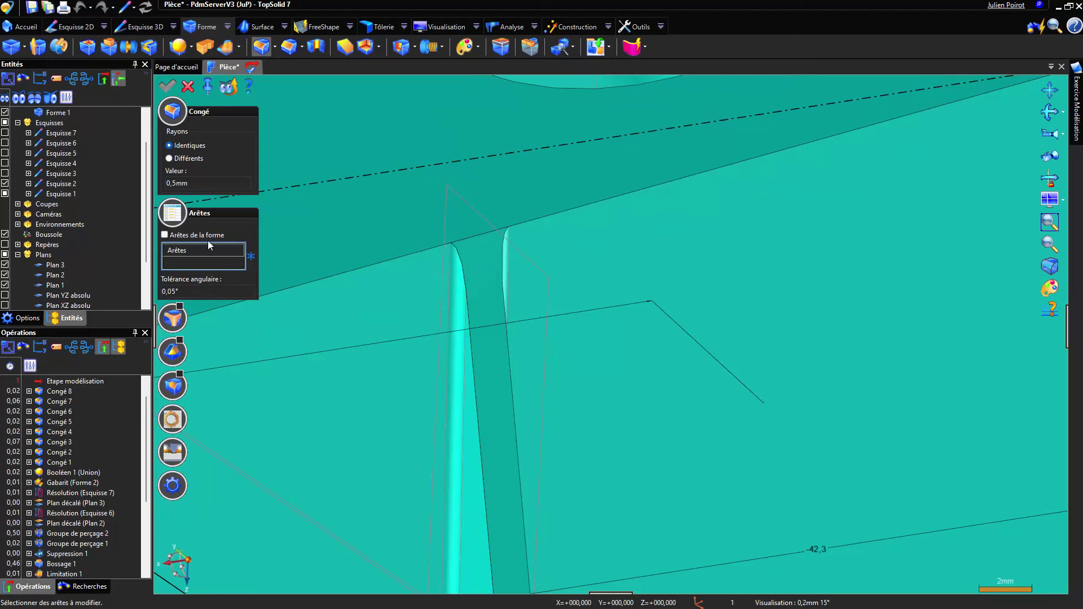
# Apply the 0,5 mm fillet to the rib's two long sloping edges and their short curved upper continuations
pyautogui.click(466, 310)
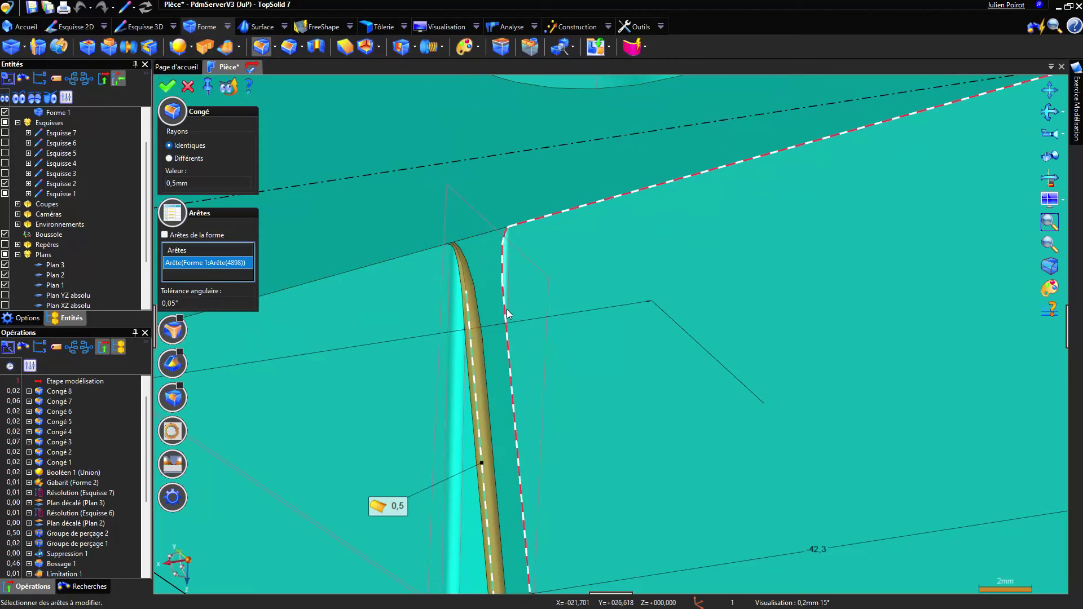
pyautogui.click(507, 309)
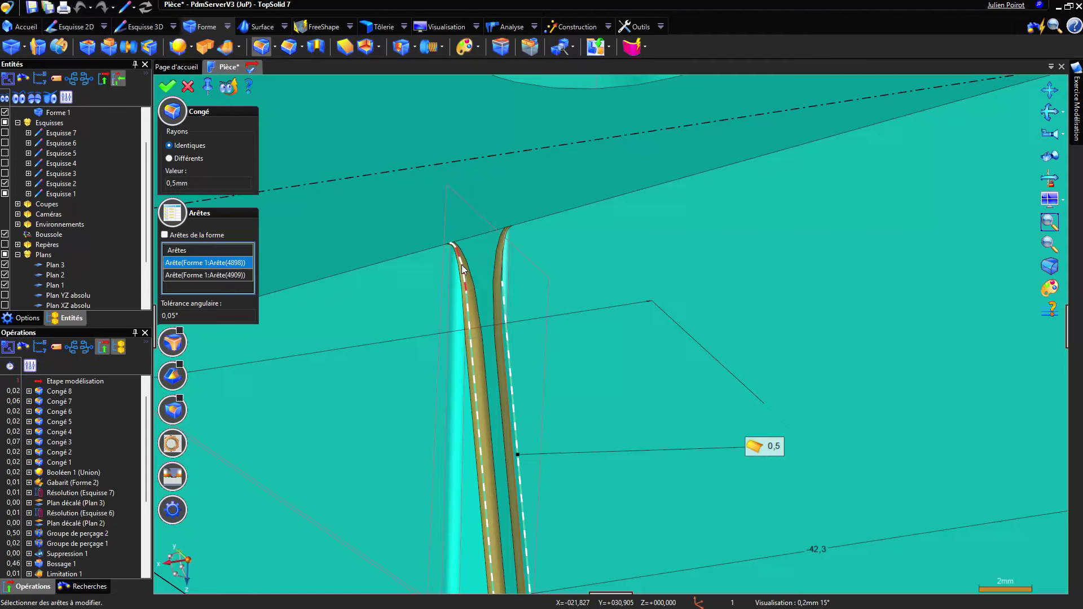
pyautogui.click(510, 288)
pyautogui.click(502, 252)
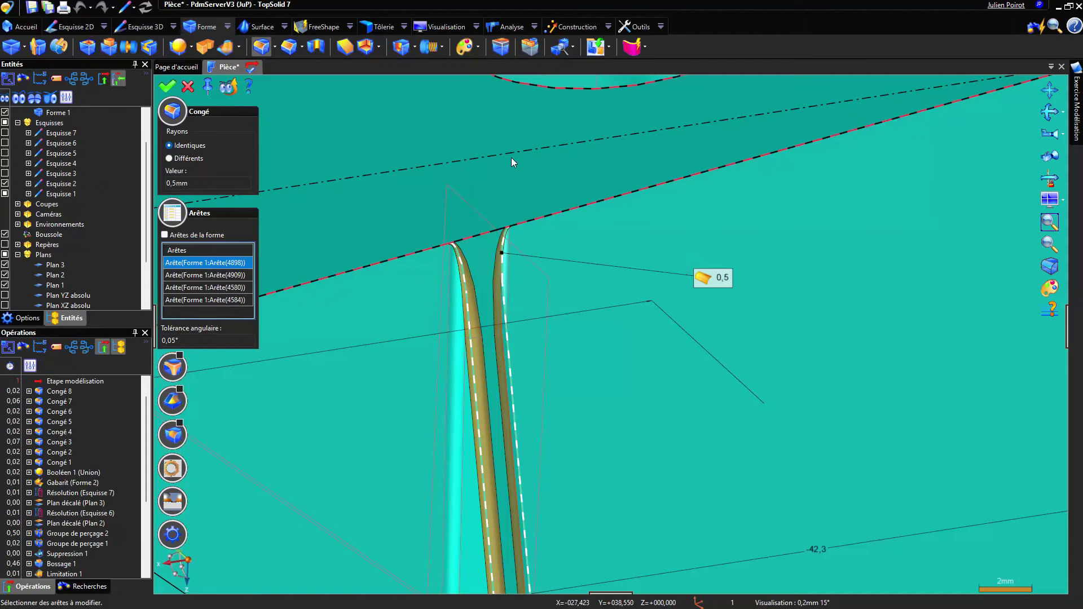
pyautogui.scroll(-5, 510, 187)
pyautogui.scroll(5, 511, 193)
pyautogui.moveTo(507, 203)
pyautogui.mouseDown(button='middle')
pyautogui.moveTo(519, 219)
pyautogui.moveTo(535, 217)
pyautogui.moveTo(496, 217)
pyautogui.mouseUp(button='middle')
pyautogui.scroll(-5, 602, 267)
pyautogui.rightClick(739, 206)
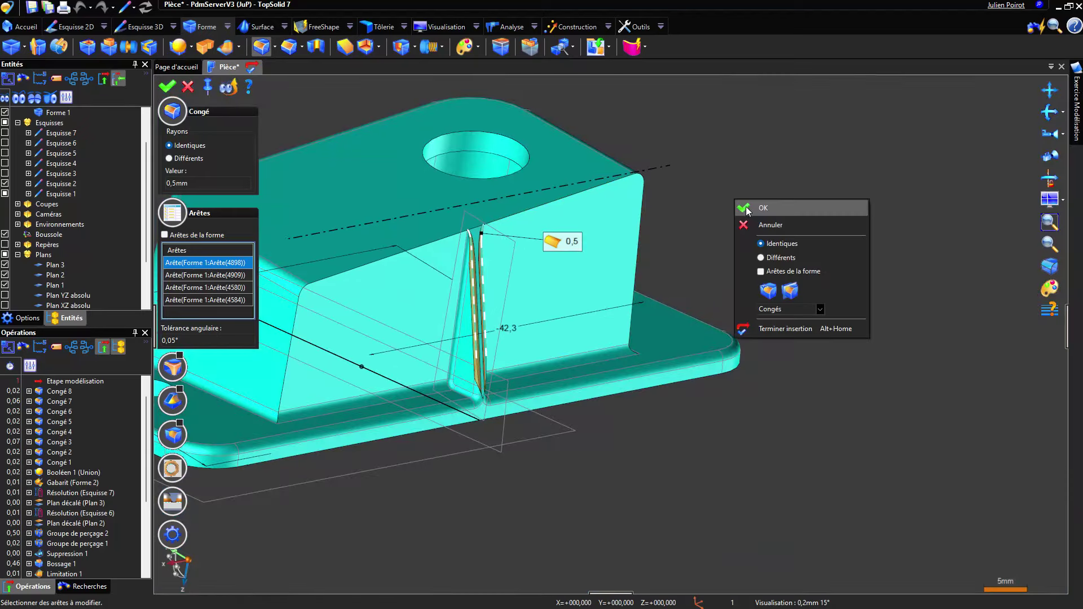
pyautogui.click(746, 210)
pyautogui.scroll(1, 432, 268)
pyautogui.press('Escape')
# Advance the modelling stage past Congé 9 and examine the rib's blends at its upper end and base
pyautogui.scroll(1, 70, 438)
pyautogui.moveTo(72, 391); pyautogui.dragTo(72, 391)
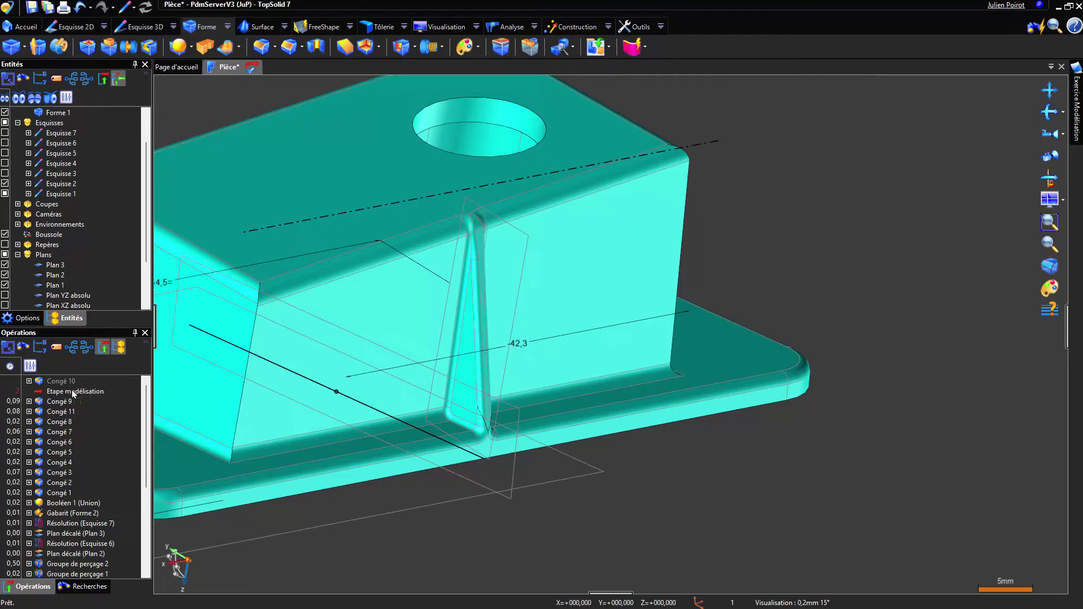
pyautogui.scroll(5, 484, 212)
pyautogui.moveTo(480, 228); pyautogui.dragTo(458, 233, button='middle')
pyautogui.scroll(-5, 458, 234)
pyautogui.moveTo(480, 431); pyautogui.dragTo(506, 411, button='middle')
pyautogui.scroll(5, 534, 432)
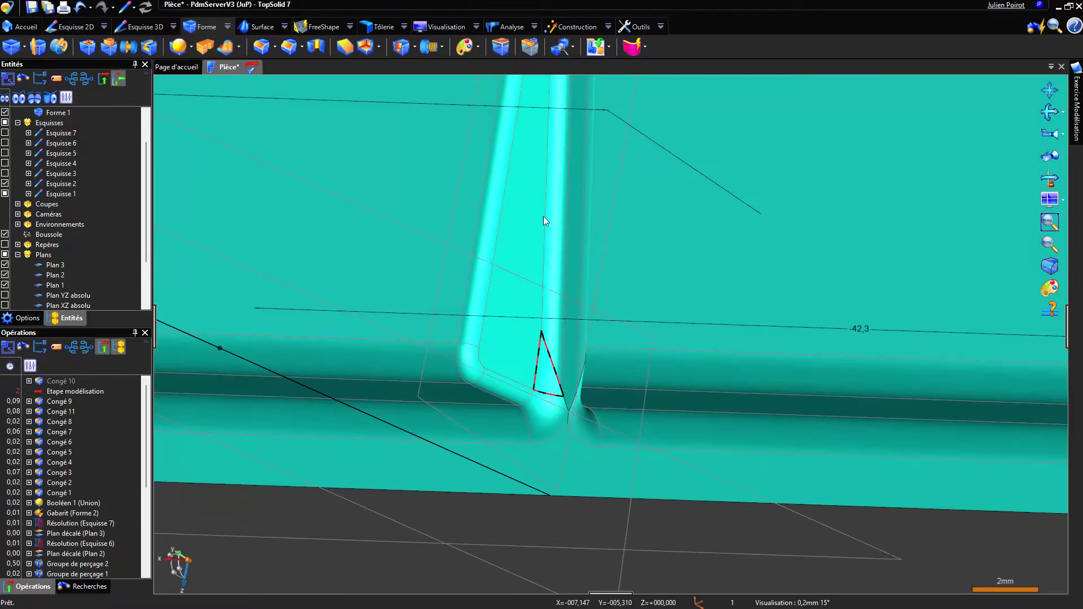
pyautogui.moveTo(547, 189); pyautogui.dragTo(549, 287, button='middle')
pyautogui.scroll(-3, 551, 292)
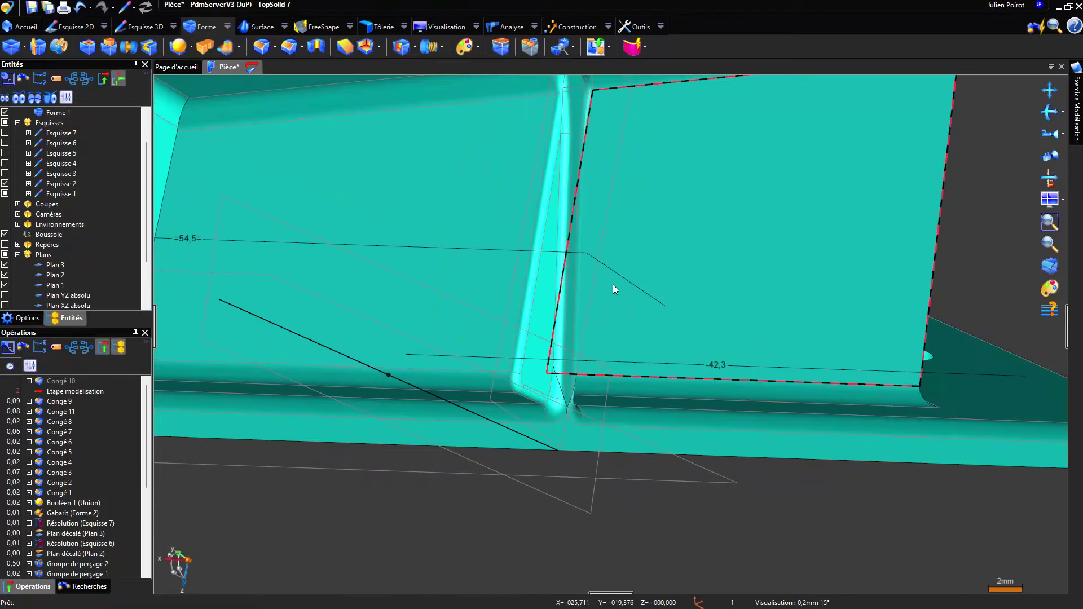
pyautogui.scroll(-4, 598, 292)
pyautogui.moveTo(473, 277); pyautogui.dragTo(440, 298, button='middle')
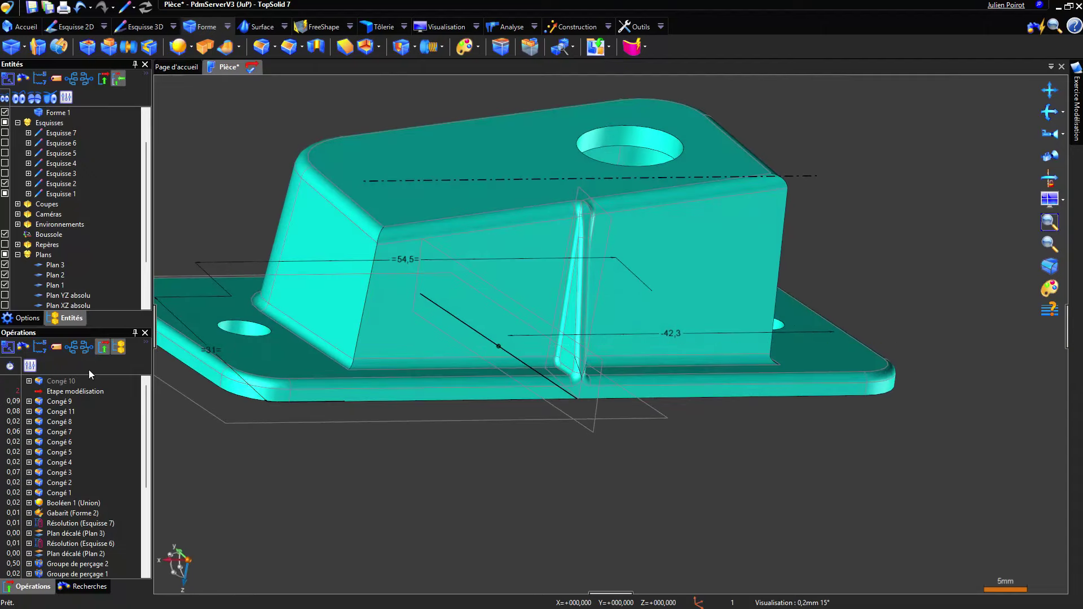
# Advance the modelling stage past Congé 10 and check that corner fillet's definition, keeping its 6+2,5 radius
pyautogui.moveTo(73, 380); pyautogui.dragTo(72, 378)
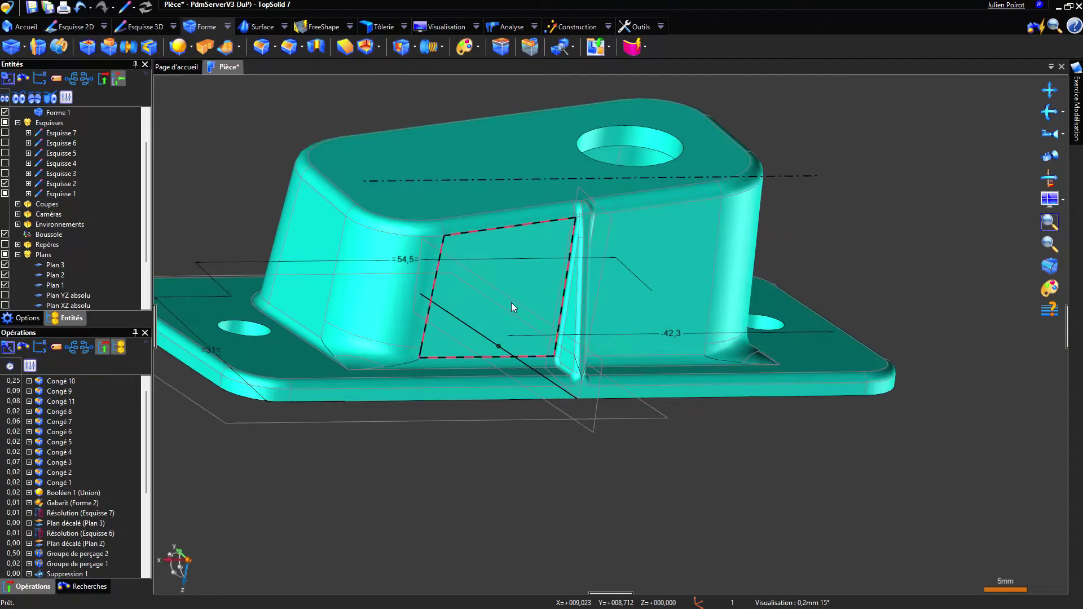
pyautogui.moveTo(516, 300)
pyautogui.mouseDown(button='middle')
pyautogui.moveTo(458, 310)
pyautogui.moveTo(385, 290)
pyautogui.moveTo(377, 339)
pyautogui.moveTo(497, 344)
pyautogui.moveTo(601, 382)
pyautogui.moveTo(621, 404)
pyautogui.moveTo(609, 387)
pyautogui.moveTo(632, 378)
pyautogui.moveTo(598, 406)
pyautogui.mouseUp(button='middle')
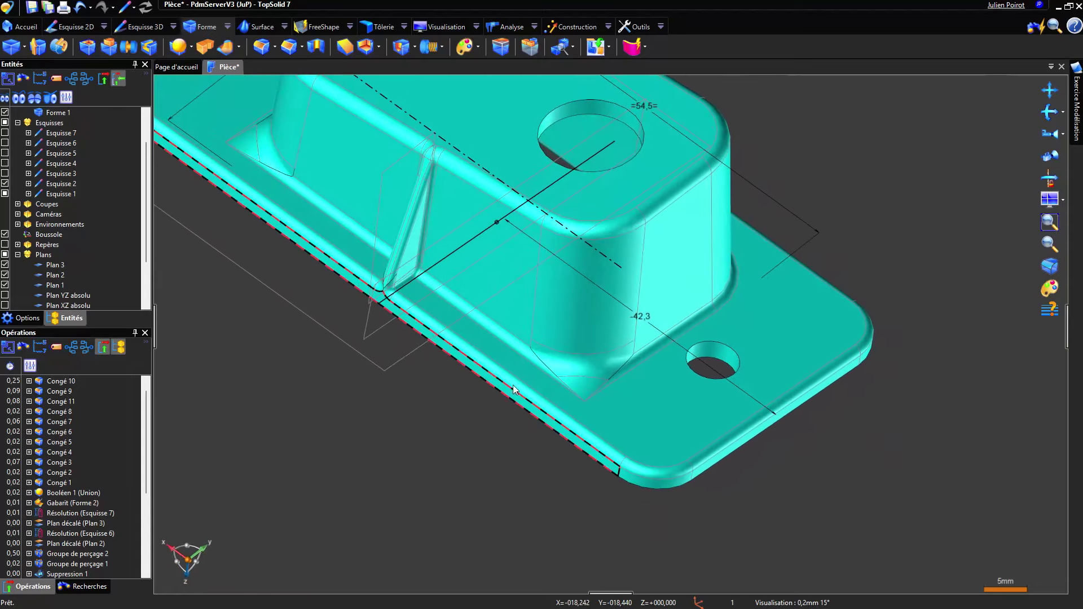
pyautogui.click(63, 379)
pyautogui.doubleClick(63, 380)
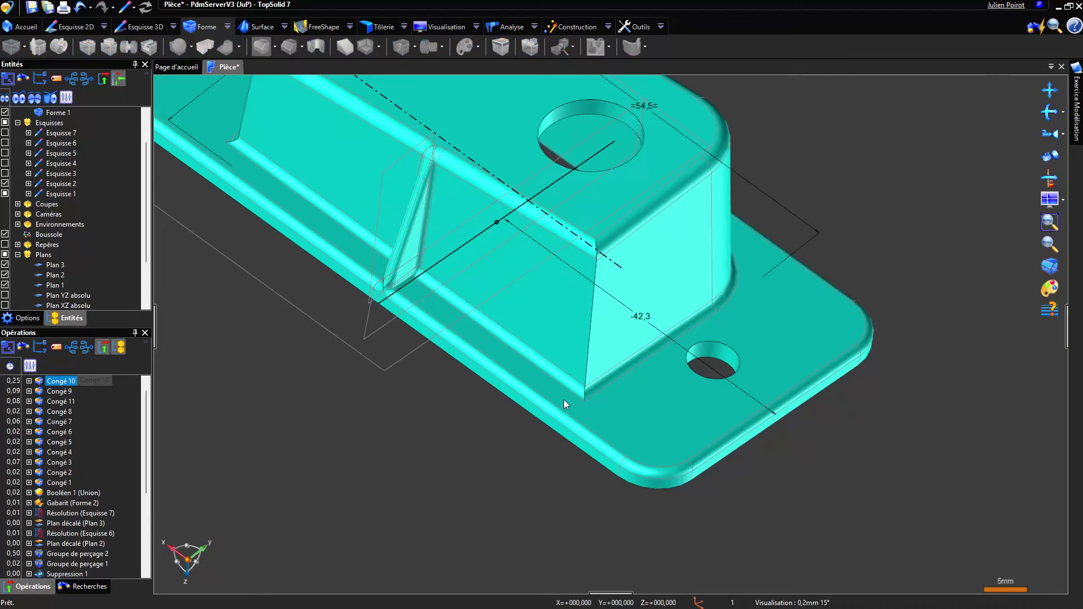
pyautogui.scroll(-1, 540, 396)
pyautogui.scroll(2, 579, 396)
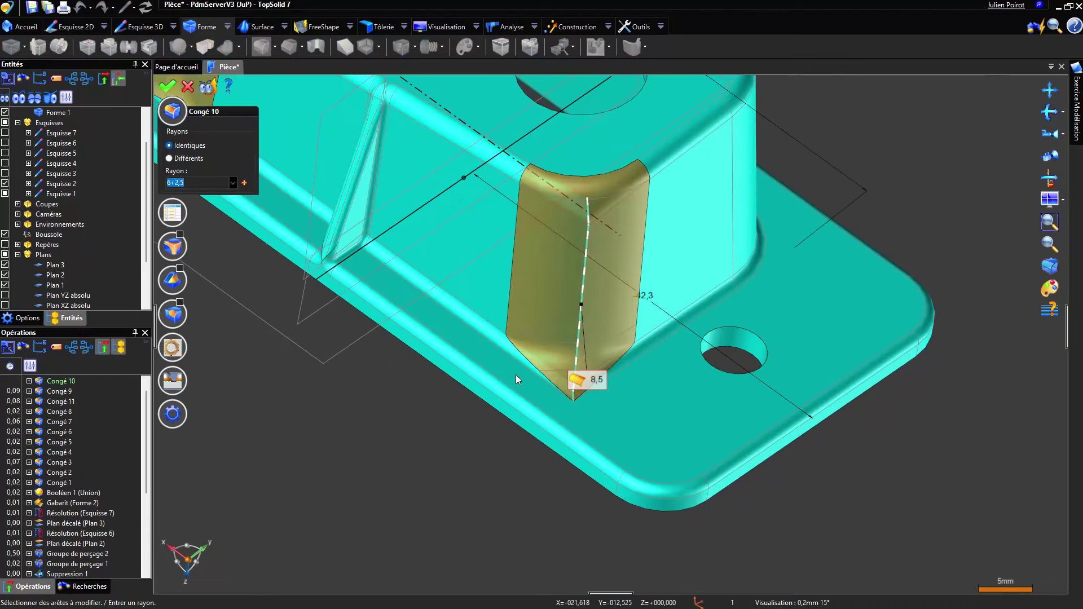
pyautogui.press('Return')
# Try to move the body's base fillet, Congé 8, after Congé 10 in the operation history
pyautogui.click(60, 412)
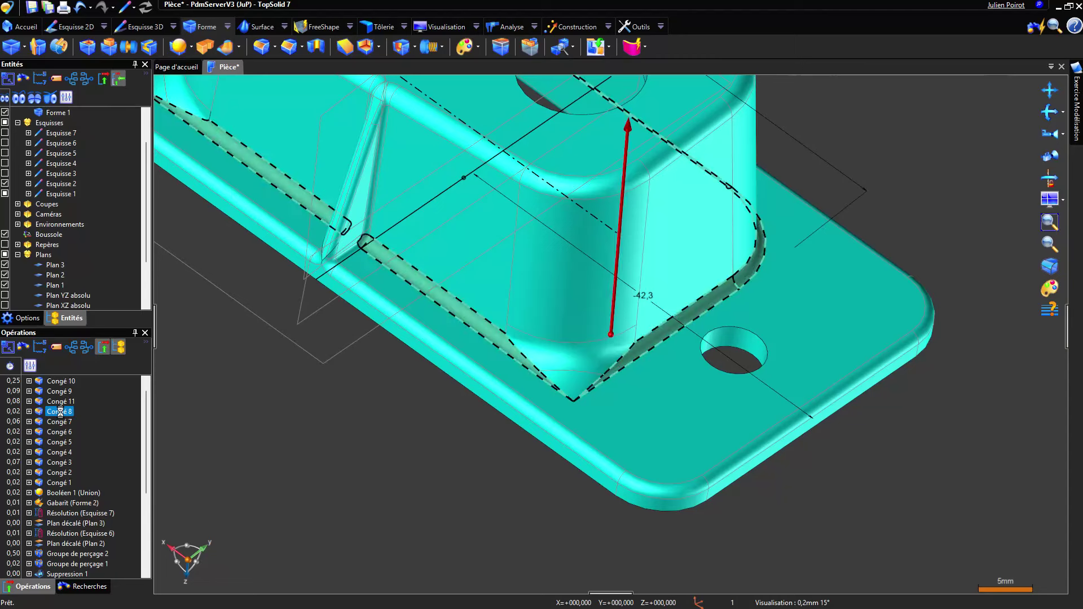
pyautogui.moveTo(86, 395); pyautogui.dragTo(78, 391)
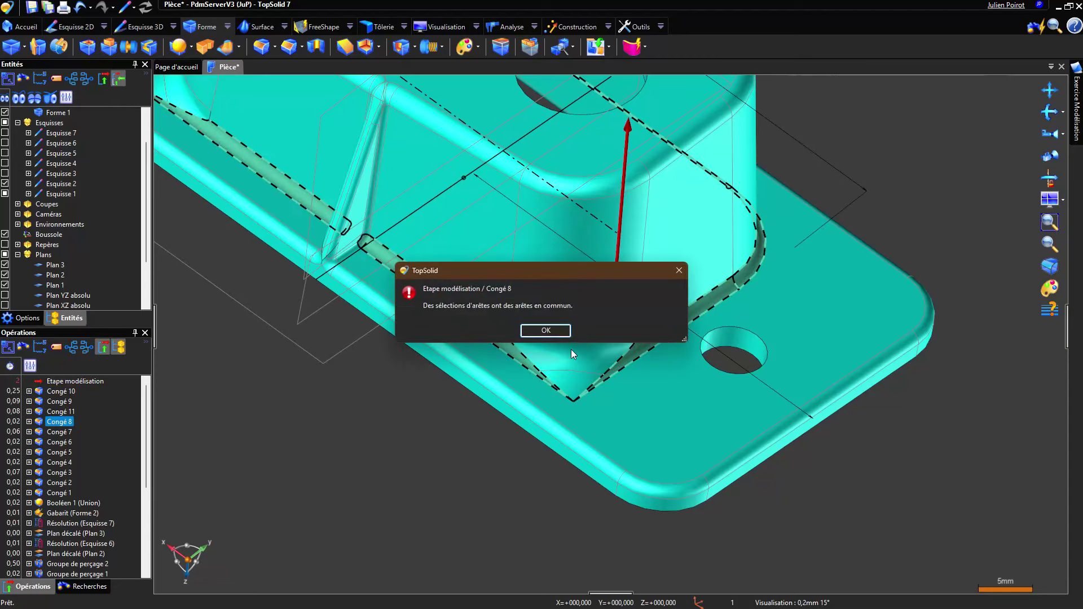
pyautogui.click(546, 331)
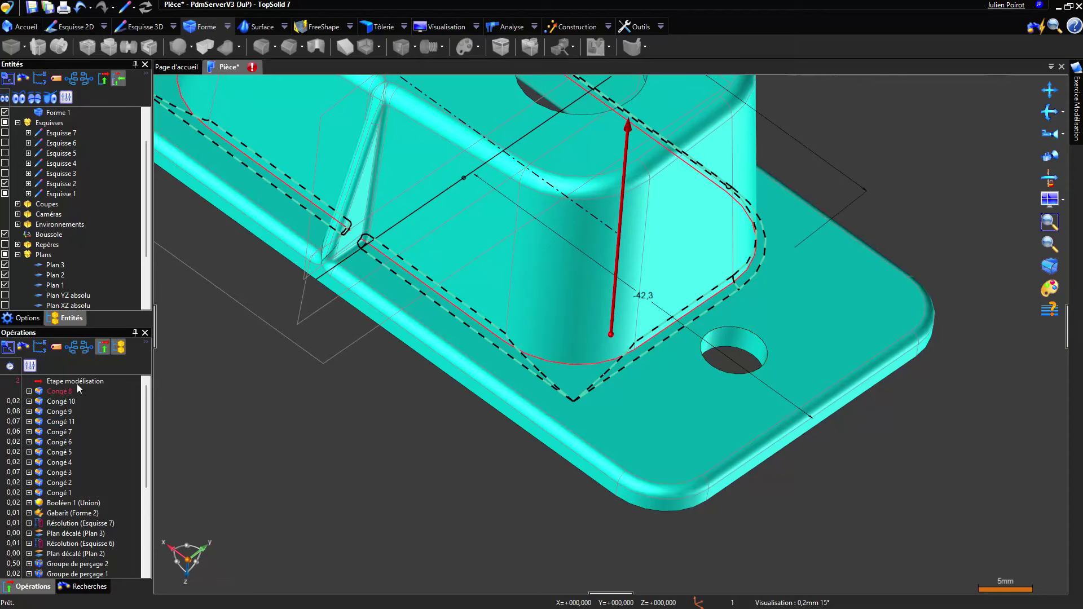
# Delete the failed base fillet, Congé 8, from the operation history
pyautogui.click(60, 392)
pyautogui.press('Delete')
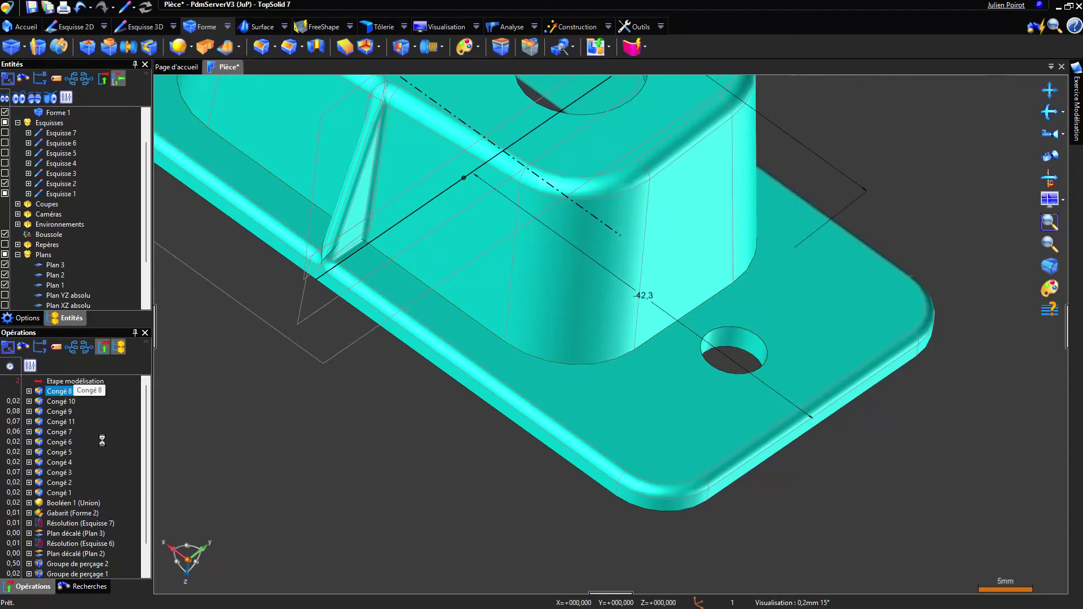
pyautogui.click(57, 392)
pyautogui.press('Delete')
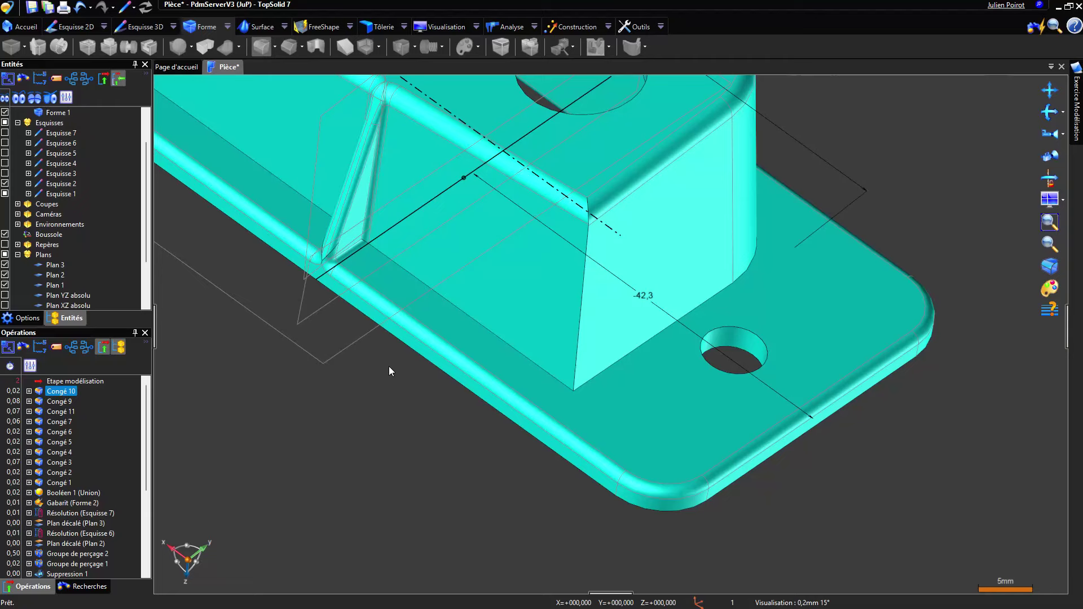
pyautogui.scroll(-3, 431, 380)
pyautogui.moveTo(447, 329); pyautogui.dragTo(378, 352, button='middle')
pyautogui.press('Escape')
pyautogui.press('Return')
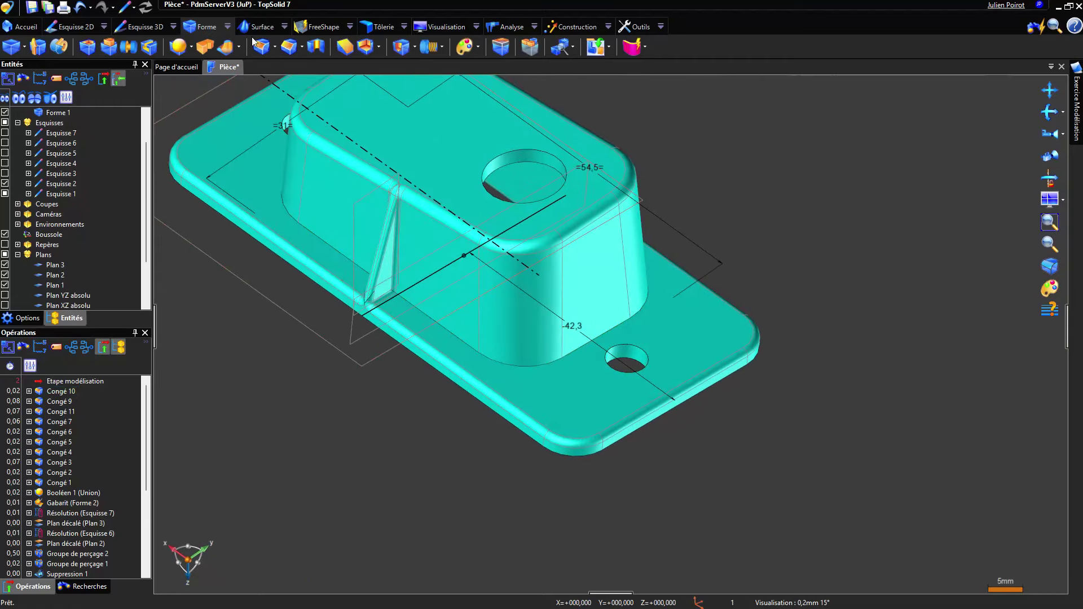
# Fillet the edge loop where the body meets the flange with a 1 mm radius
pyautogui.doubleClick(502, 352)
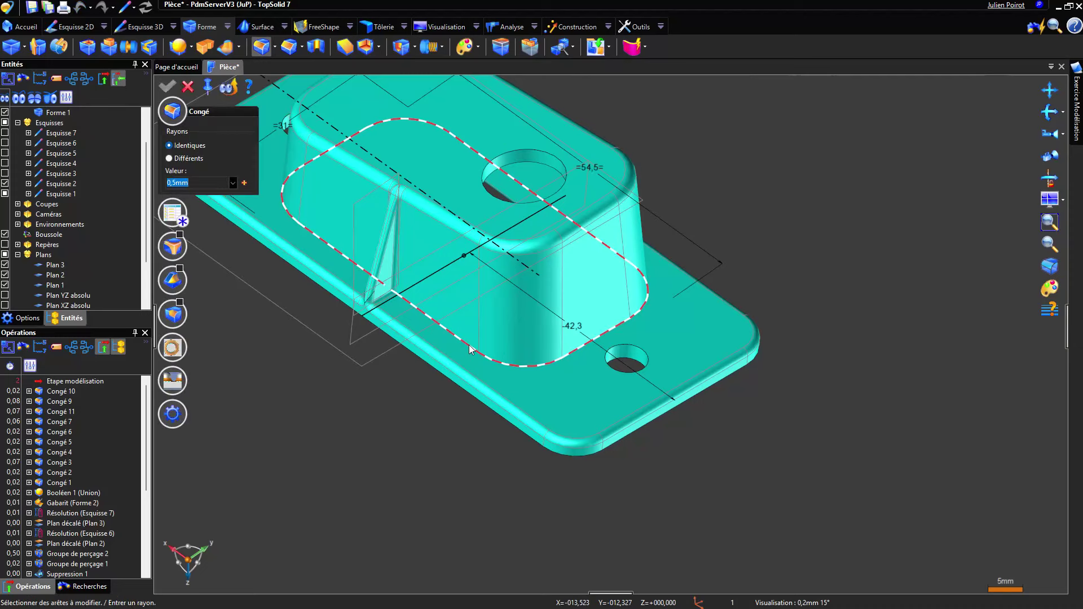
pyautogui.click(197, 181)
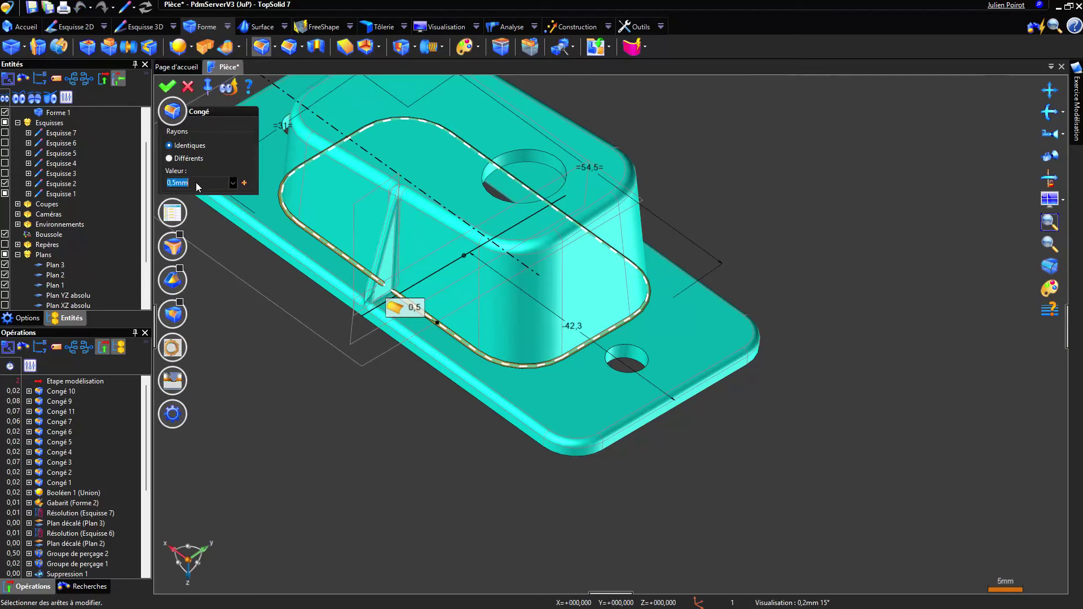
pyautogui.write('1')
pyautogui.press('Return')
pyautogui.moveTo(429, 379); pyautogui.dragTo(569, 462, button='middle')
pyautogui.rightClick(307, 353)
pyautogui.click(308, 354)
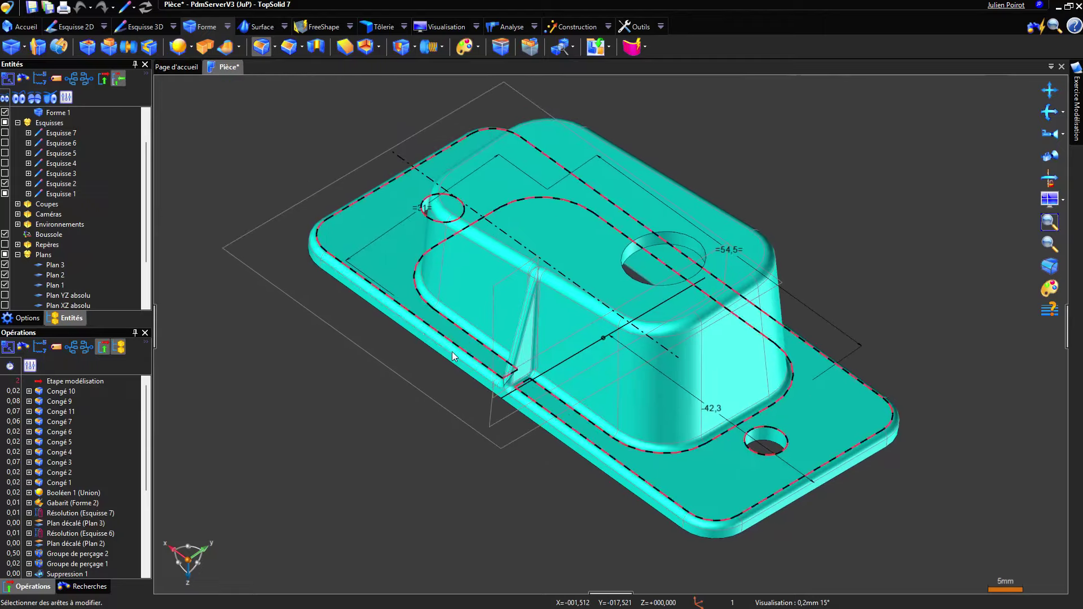
# Display the cover without its sketches, planes and dimensions and examine its hollow interior and flange underside
pyautogui.moveTo(453, 352); pyautogui.dragTo(249, 206, button='middle')
pyautogui.moveTo(415, 211); pyautogui.dragTo(632, 193, button='middle')
pyautogui.click(469, 26)
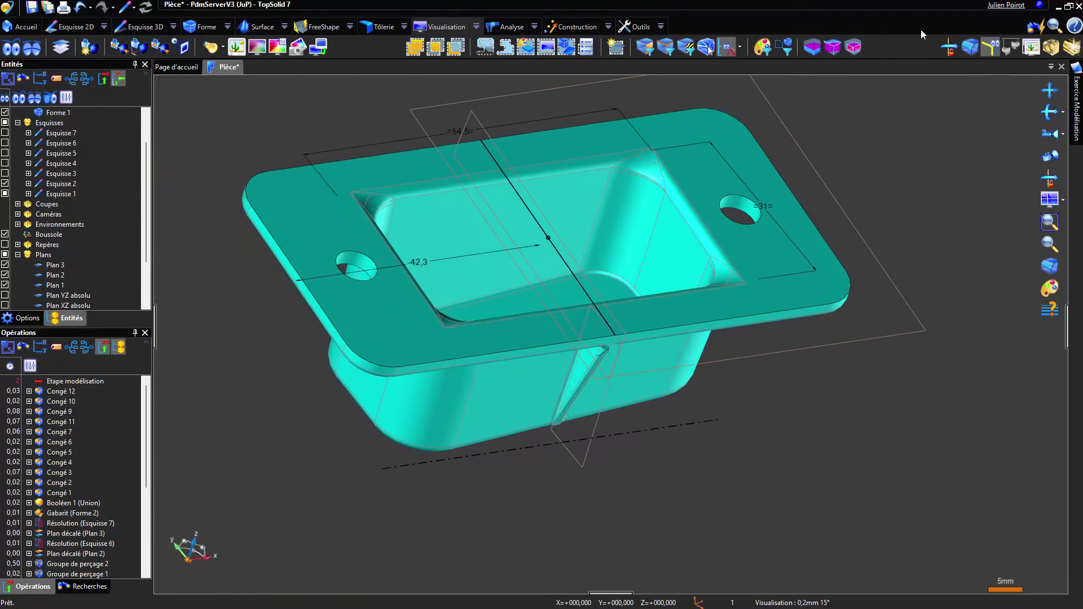
pyautogui.click(971, 48)
pyautogui.moveTo(543, 299)
pyautogui.mouseDown(button='middle')
pyautogui.moveTo(496, 261)
pyautogui.moveTo(375, 259)
pyautogui.moveTo(411, 301)
pyautogui.mouseUp(button='middle')
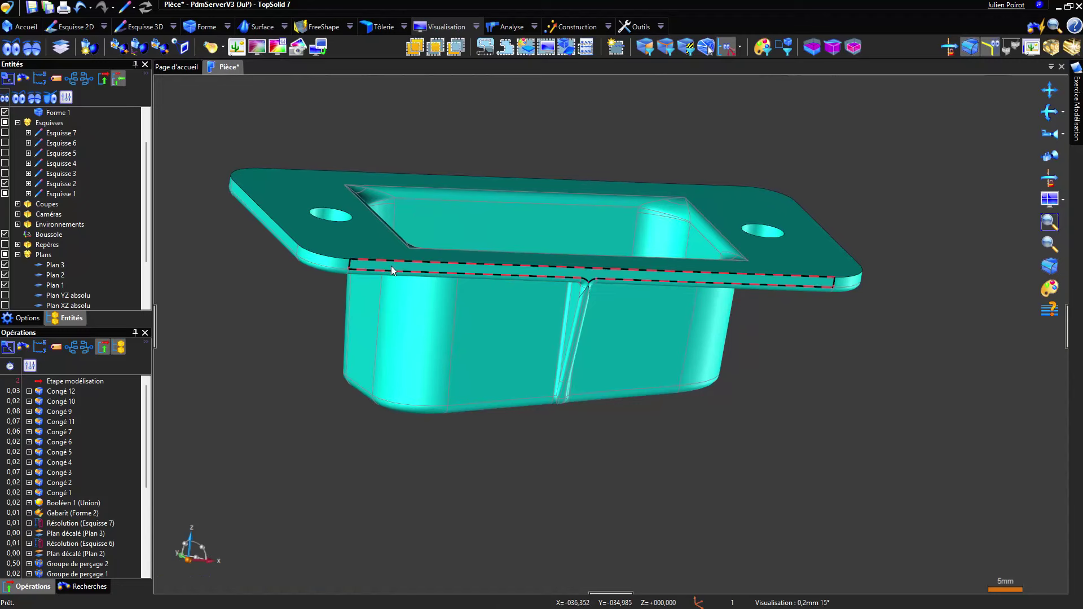
pyautogui.moveTo(391, 266); pyautogui.dragTo(480, 342, button='middle')
pyautogui.scroll(-5, 482, 325)
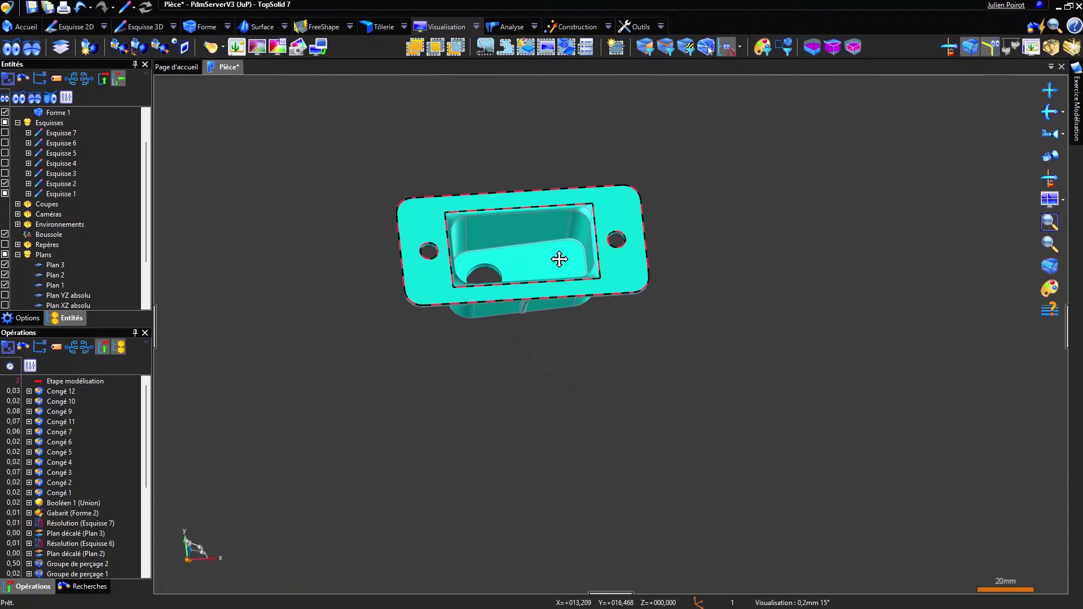
pyautogui.moveTo(559, 259); pyautogui.dragTo(546, 422, button='middle')
pyautogui.scroll(-5, 522, 377)
# Compare the finished cover with the reference drawing, viewing both from several angles
pyautogui.moveTo(503, 348); pyautogui.dragTo(961, 75, button='middle')
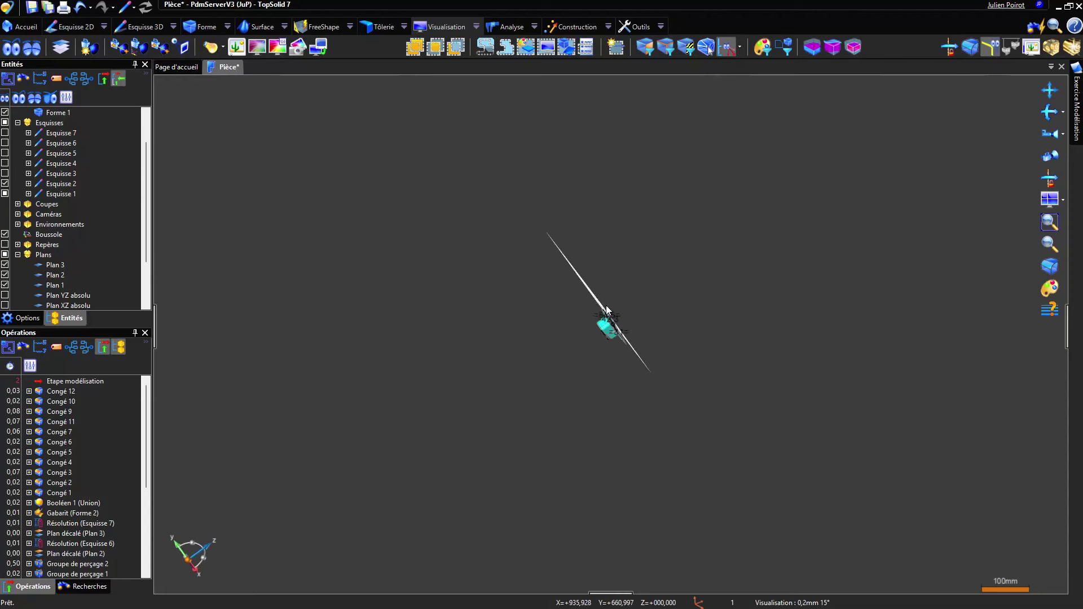
pyautogui.moveTo(606, 306); pyautogui.dragTo(552, 333, button='middle')
pyautogui.scroll(5, 581, 321)
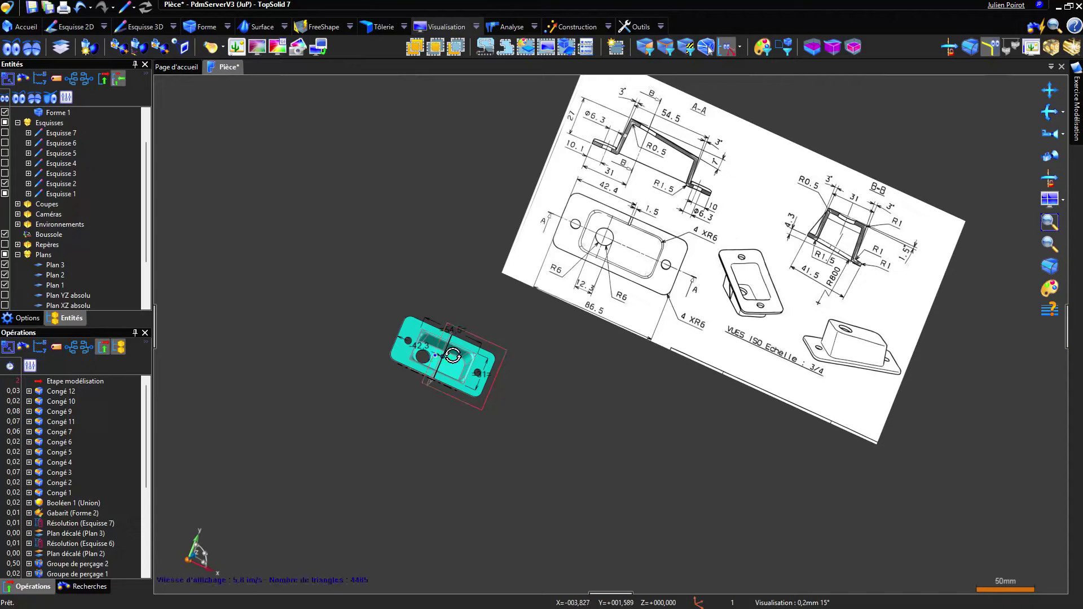
pyautogui.moveTo(453, 356)
pyautogui.mouseDown(button='middle')
pyautogui.moveTo(587, 374)
pyautogui.moveTo(555, 420)
pyautogui.moveTo(375, 366)
pyautogui.mouseUp(button='middle')
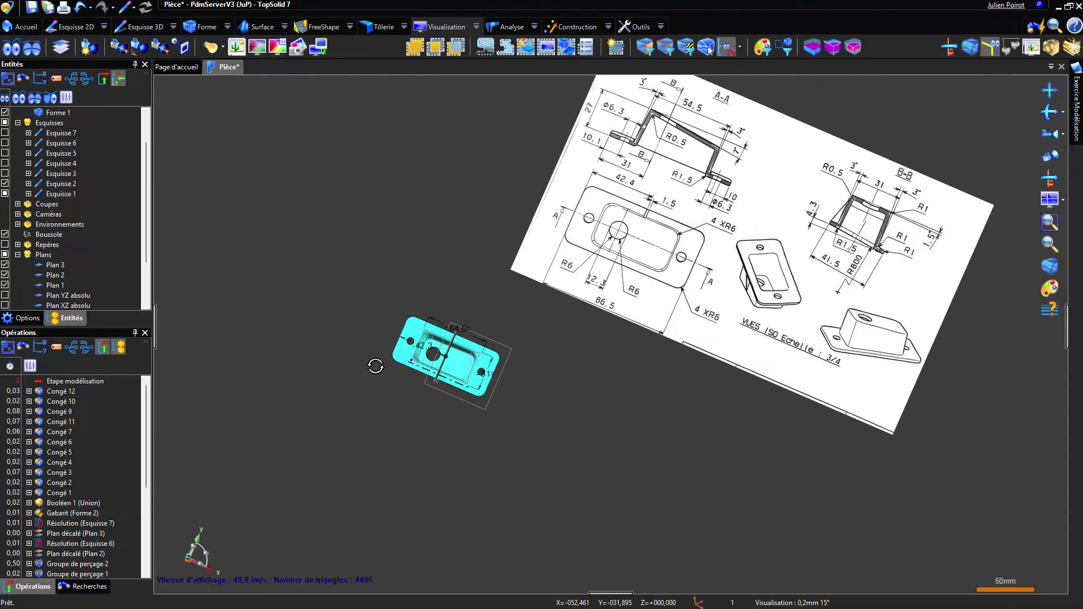
pyautogui.moveTo(526, 281); pyautogui.dragTo(512, 286, button='middle')
pyautogui.moveTo(598, 238); pyautogui.dragTo(479, 312, button='middle')
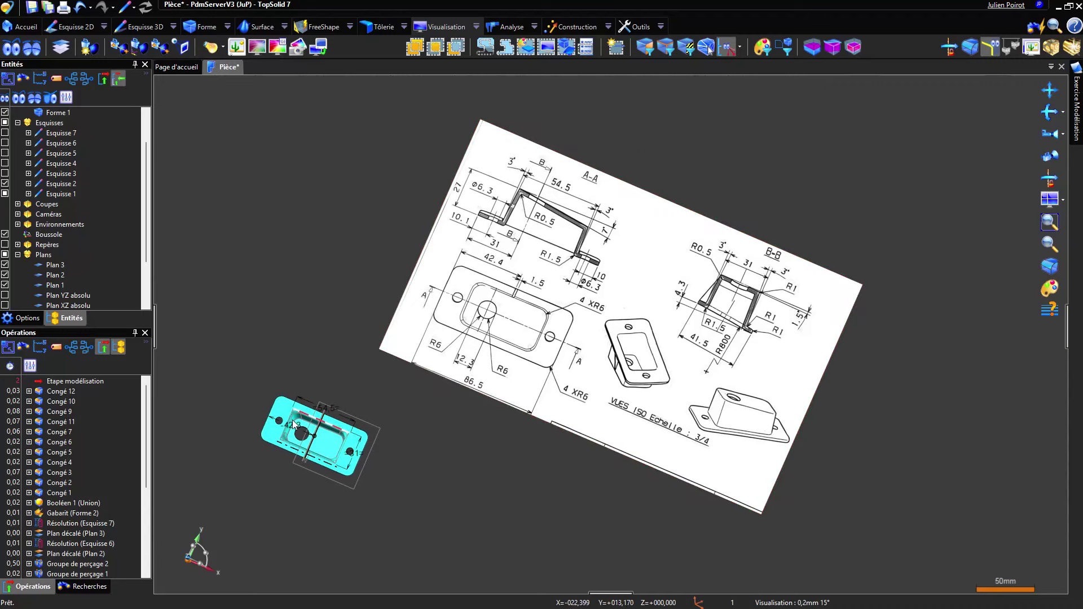
pyautogui.moveTo(299, 440)
pyautogui.mouseDown(button='middle')
pyautogui.moveTo(382, 519)
pyautogui.moveTo(339, 483)
pyautogui.moveTo(300, 360)
pyautogui.mouseUp(button='middle')
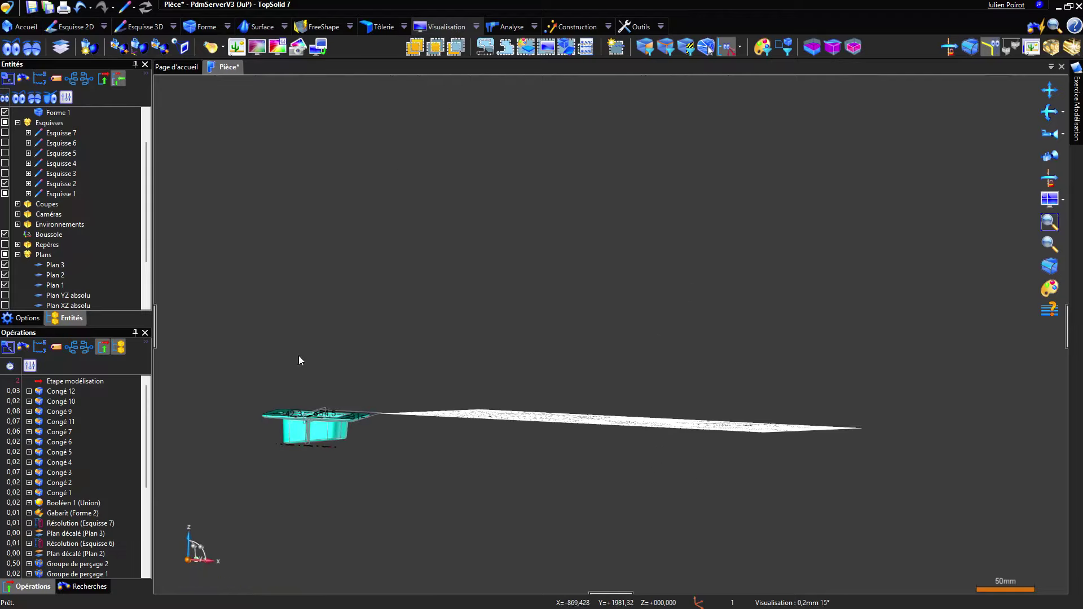
pyautogui.moveTo(295, 436)
pyautogui.mouseDown(button='middle')
pyautogui.moveTo(333, 438)
pyautogui.moveTo(314, 459)
pyautogui.moveTo(336, 519)
pyautogui.mouseUp(button='middle')
pyautogui.scroll(4, 604, 252)
pyautogui.scroll(-5, 644, 273)
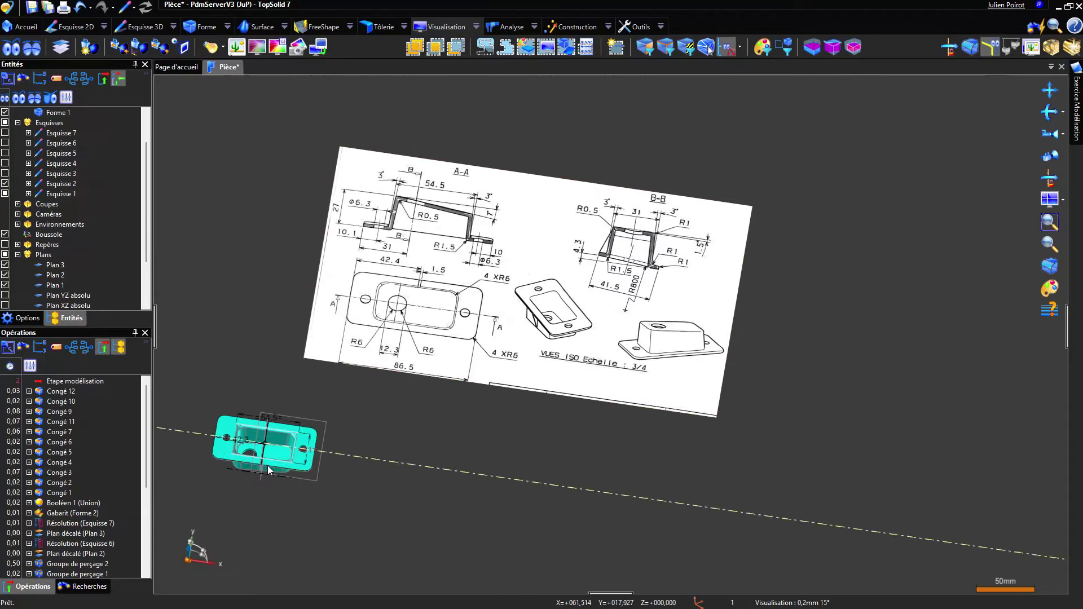
pyautogui.scroll(6, 268, 466)
pyautogui.moveTo(301, 425); pyautogui.dragTo(359, 419, button='middle')
pyautogui.scroll(-5, 359, 418)
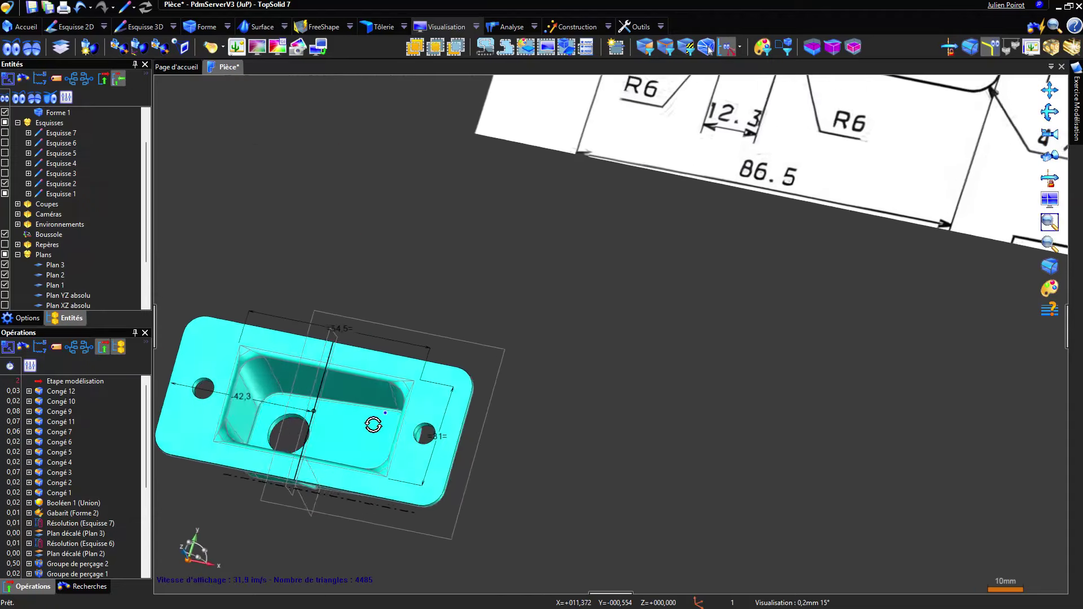
pyautogui.moveTo(438, 375)
pyautogui.mouseDown(button='middle')
pyautogui.moveTo(480, 381)
pyautogui.moveTo(578, 332)
pyautogui.moveTo(515, 370)
pyautogui.moveTo(527, 430)
pyautogui.moveTo(539, 321)
pyautogui.moveTo(483, 341)
pyautogui.moveTo(448, 384)
pyautogui.moveTo(479, 404)
pyautogui.moveTo(566, 378)
pyautogui.moveTo(479, 382)
pyautogui.moveTo(496, 399)
pyautogui.moveTo(560, 405)
pyautogui.mouseUp(button='middle')
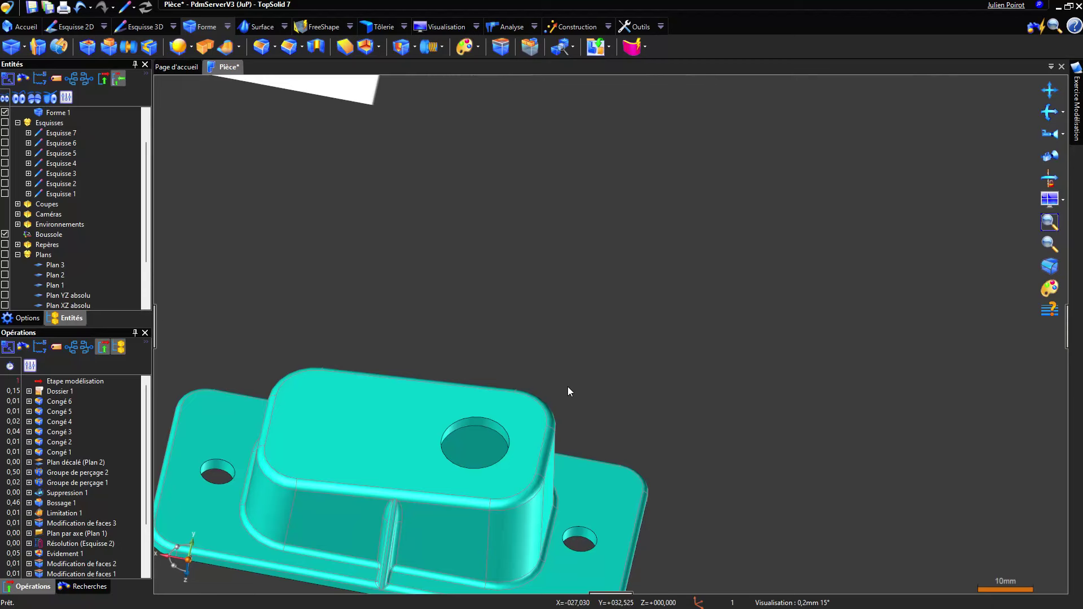
# Roll the modelling stage back to before the rib's Dossier 1 and expand that folder in the operation history
pyautogui.moveTo(568, 387)
pyautogui.mouseDown(button='middle')
pyautogui.moveTo(532, 225)
pyautogui.moveTo(520, 341)
pyautogui.moveTo(487, 346)
pyautogui.moveTo(498, 350)
pyautogui.moveTo(412, 424)
pyautogui.moveTo(427, 413)
pyautogui.mouseUp(button='middle')
pyautogui.scroll(6, 427, 413)
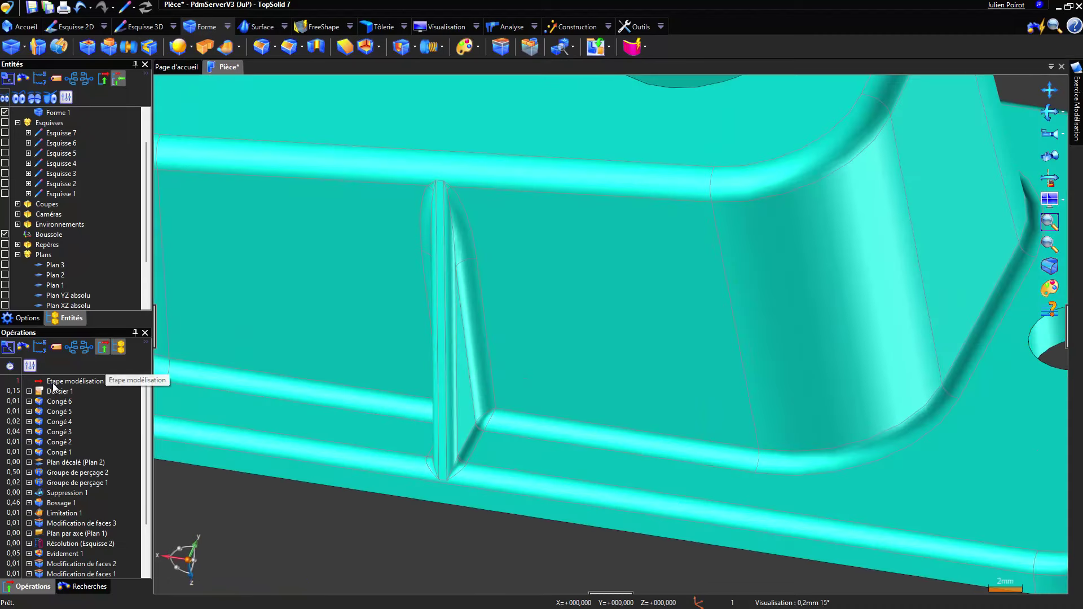
pyautogui.moveTo(53, 382); pyautogui.dragTo(59, 395)
pyautogui.scroll(-4, 504, 366)
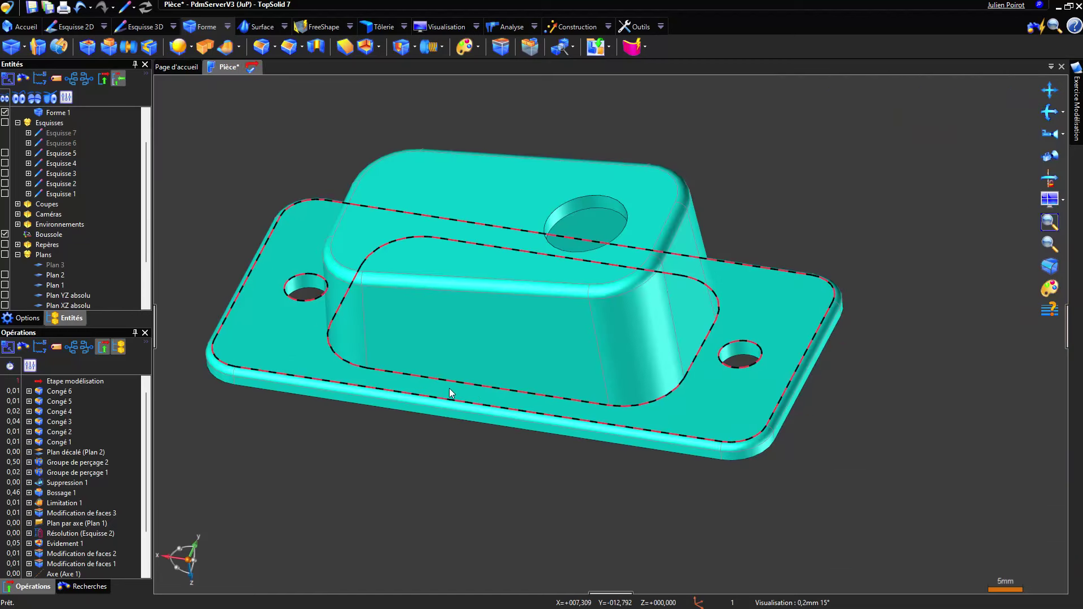
pyautogui.moveTo(550, 387); pyautogui.dragTo(526, 399, button='middle')
pyautogui.moveTo(517, 358); pyautogui.dragTo(550, 345, button='middle')
pyautogui.scroll(2, 550, 345)
pyautogui.scroll(1, 30, 386)
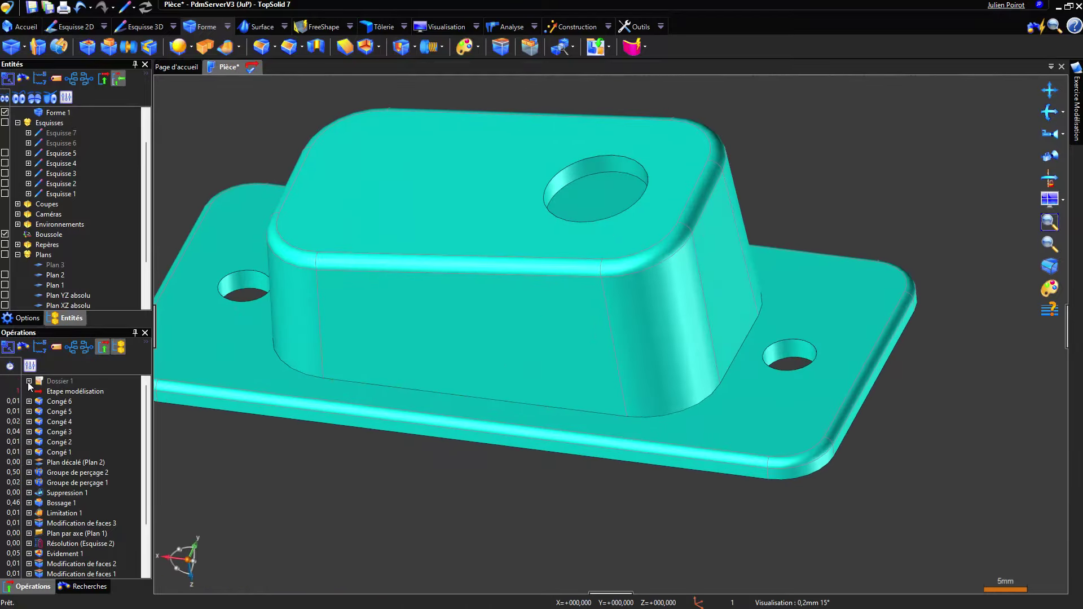
pyautogui.click(29, 381)
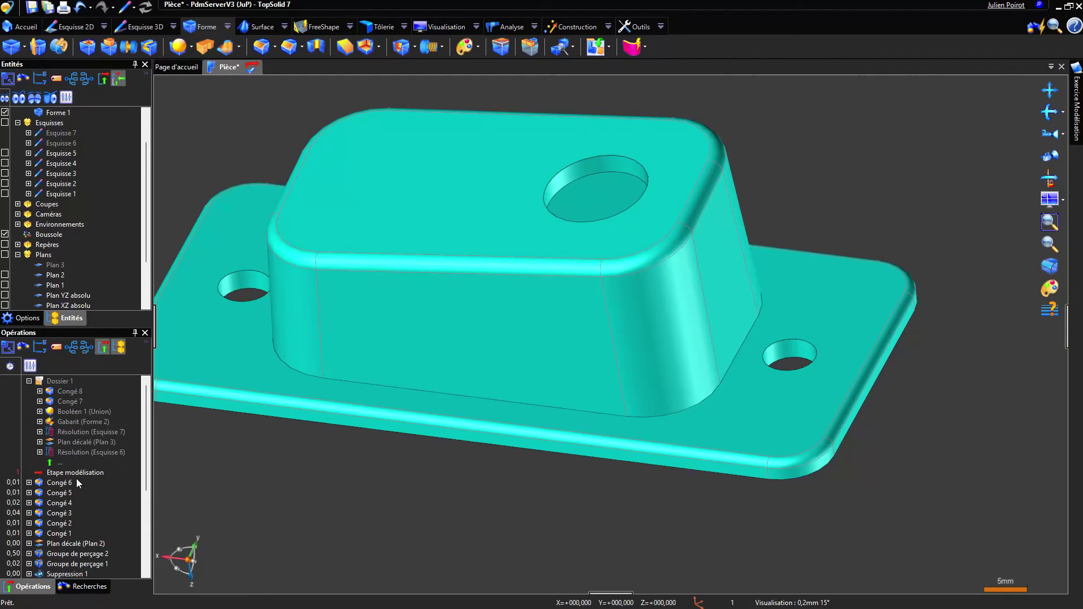